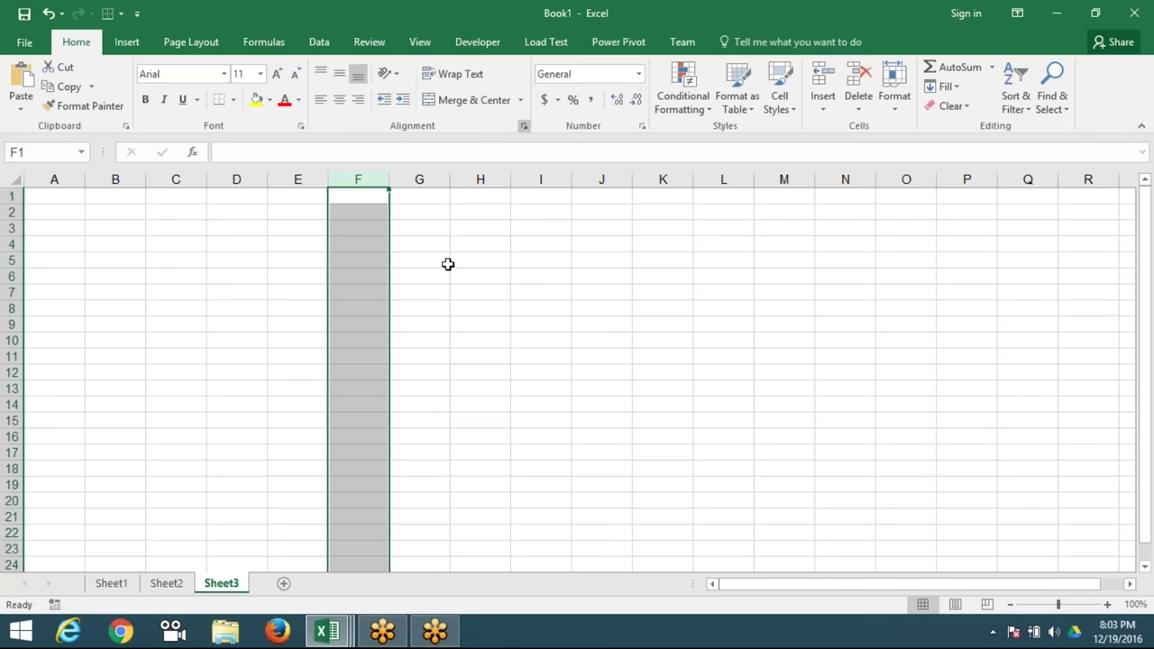
Replace column F's General format with the custom code [Green][> 100];[RED][< 100]
{"action": "left_click", "coordinate": [525, 129]}
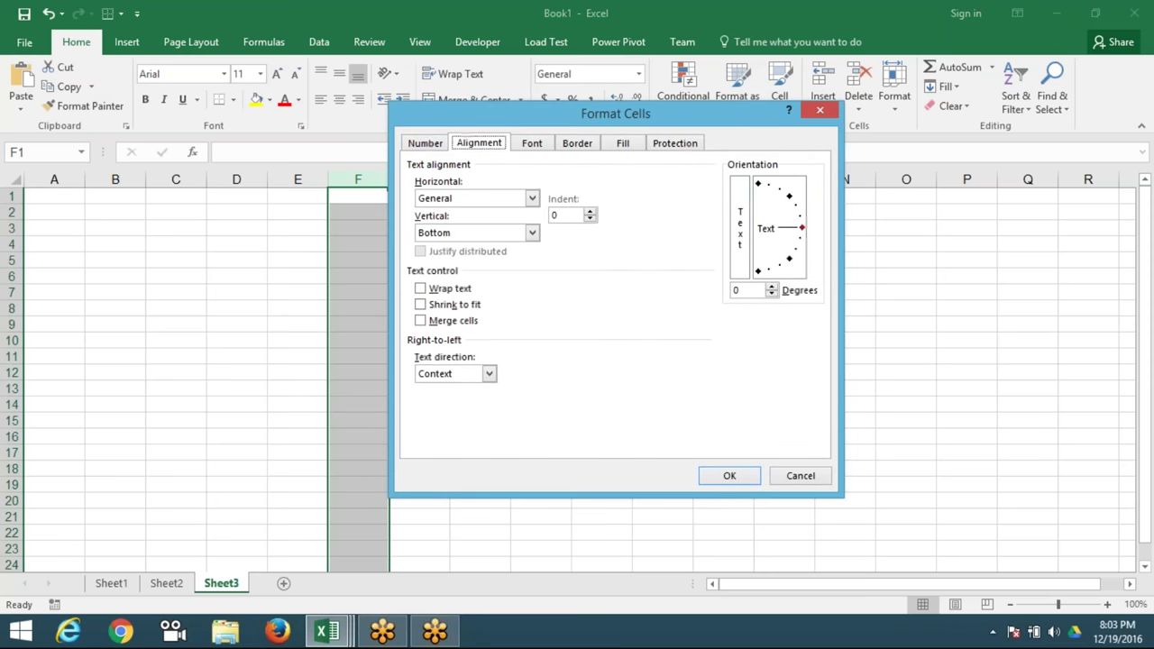
{"action": "left_click", "coordinate": [423, 145]}
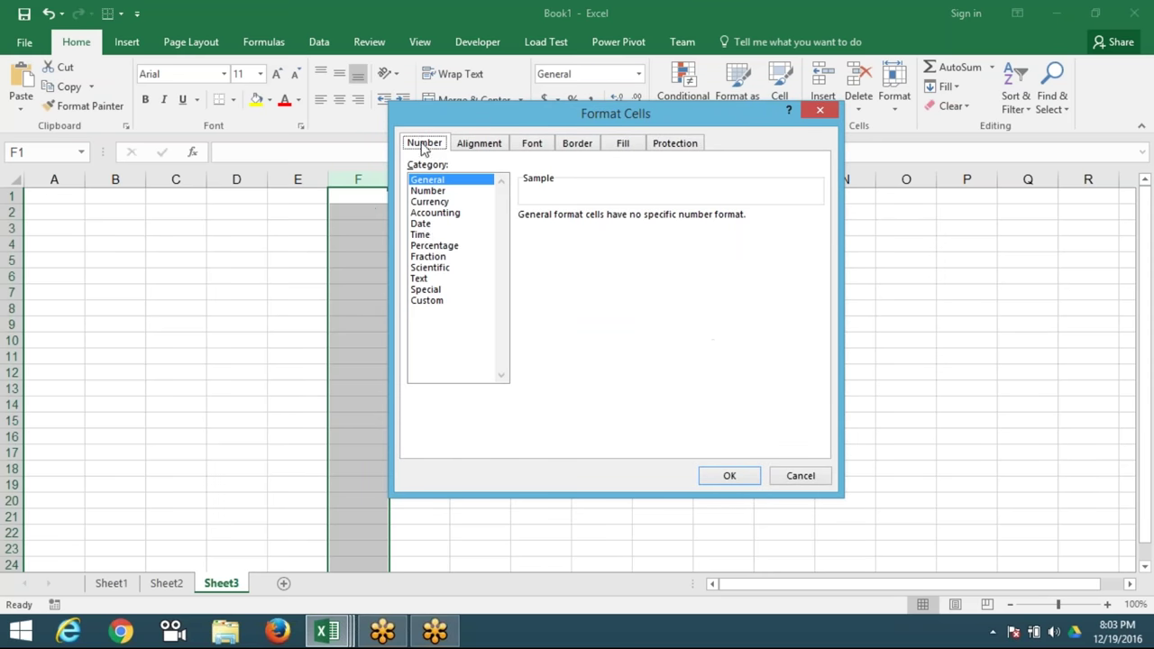
{"action": "left_click", "coordinate": [433, 301]}
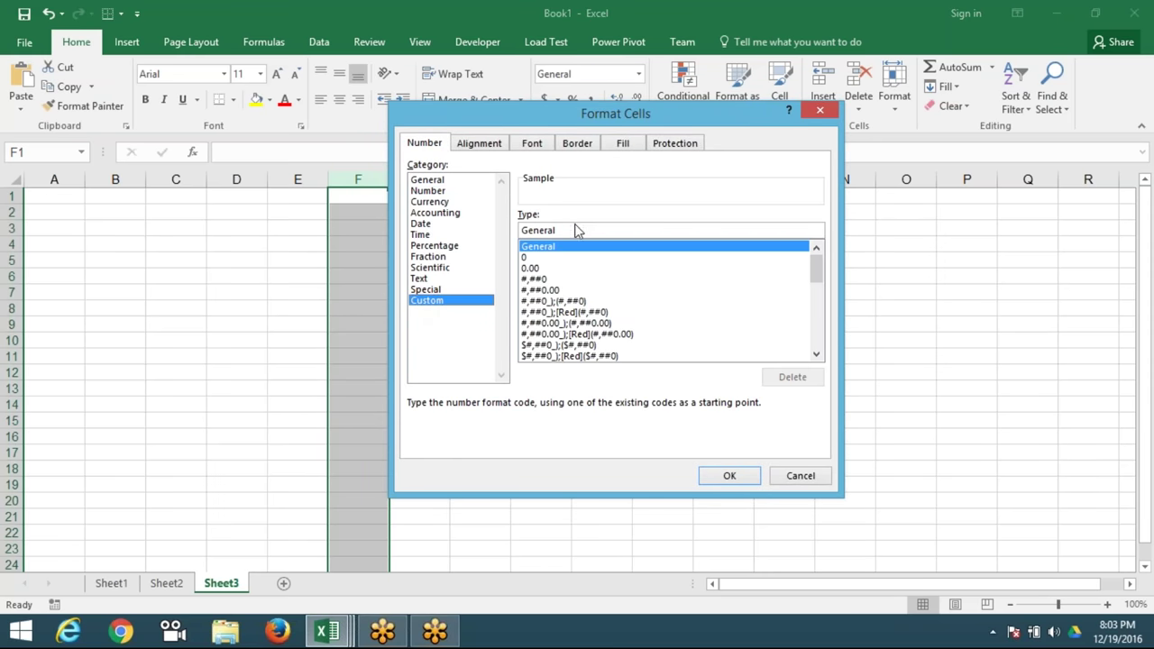
{"action": "left_click_drag", "start_coordinate": [575, 230], "coordinate": [510, 230]}
{"action": "key", "text": "BackSpace"}
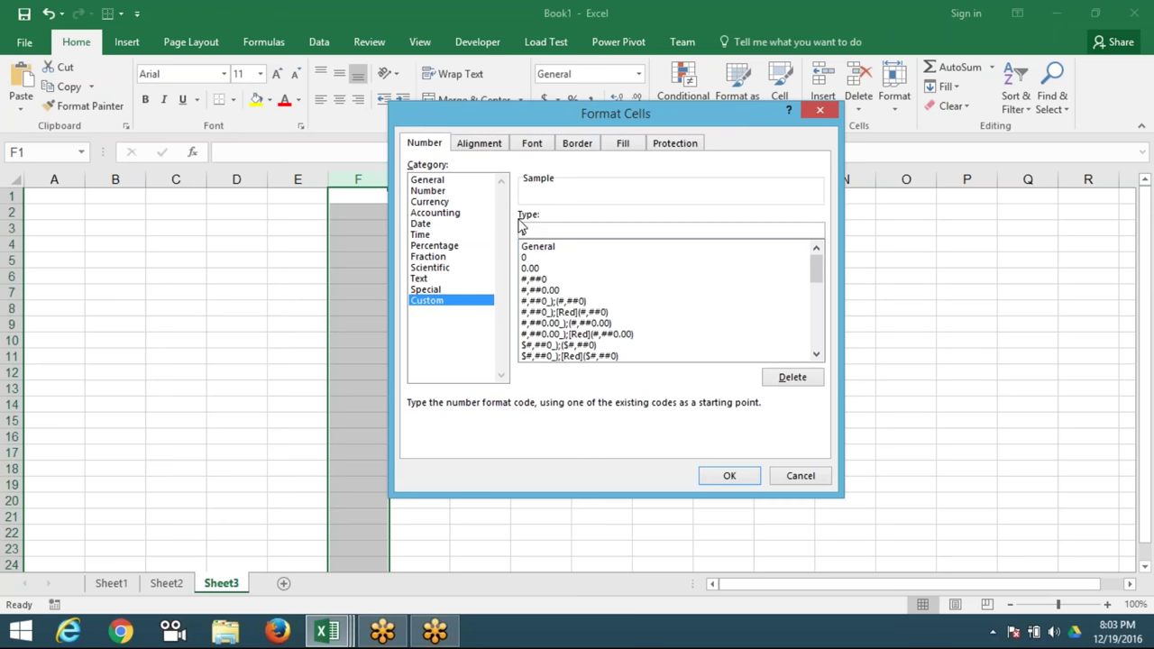
{"action": "type", "text": "[Green]"}
{"action": "type", "text": "[<"}
{"action": "key", "text": "BackSpace"}
{"action": "type", "text": "> 100"}
{"action": "type", "text": "]"}
{"action": "type", "text": ";"}
{"action": "type", "text": "["}
{"action": "type", "text": "RED]["}
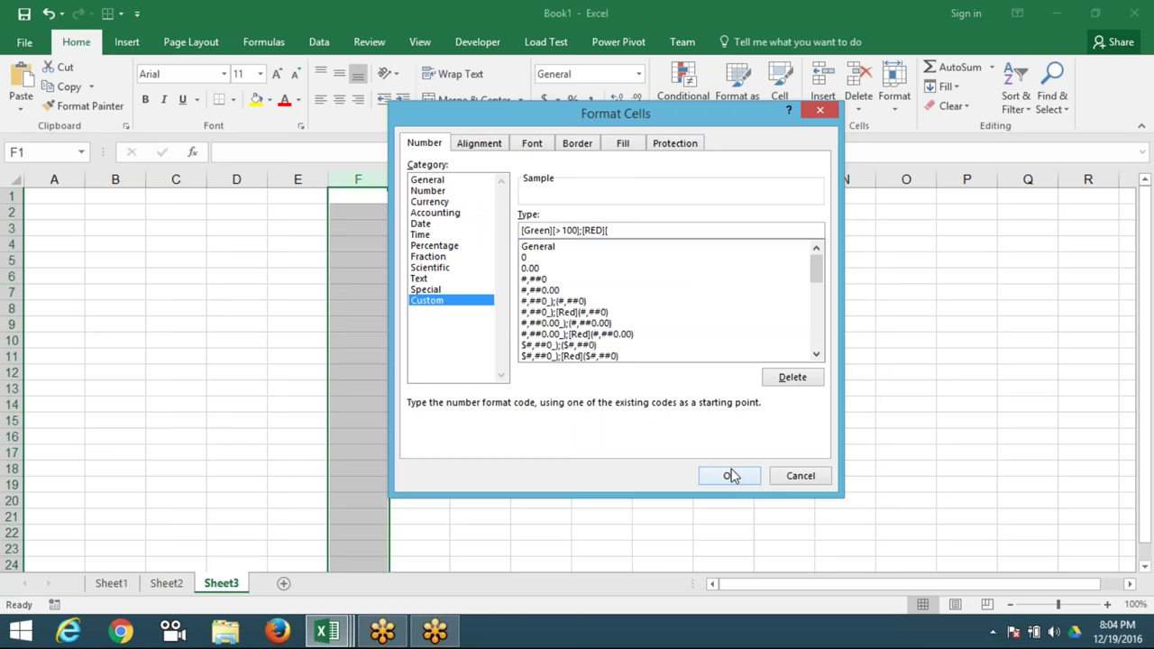
{"action": "type", "text": "< 100"}
{"action": "type", "text": "]"}
Apply the custom format and enter 52, 25 and 3214 into F3, F4 and F5
{"action": "left_click", "coordinate": [733, 478]}
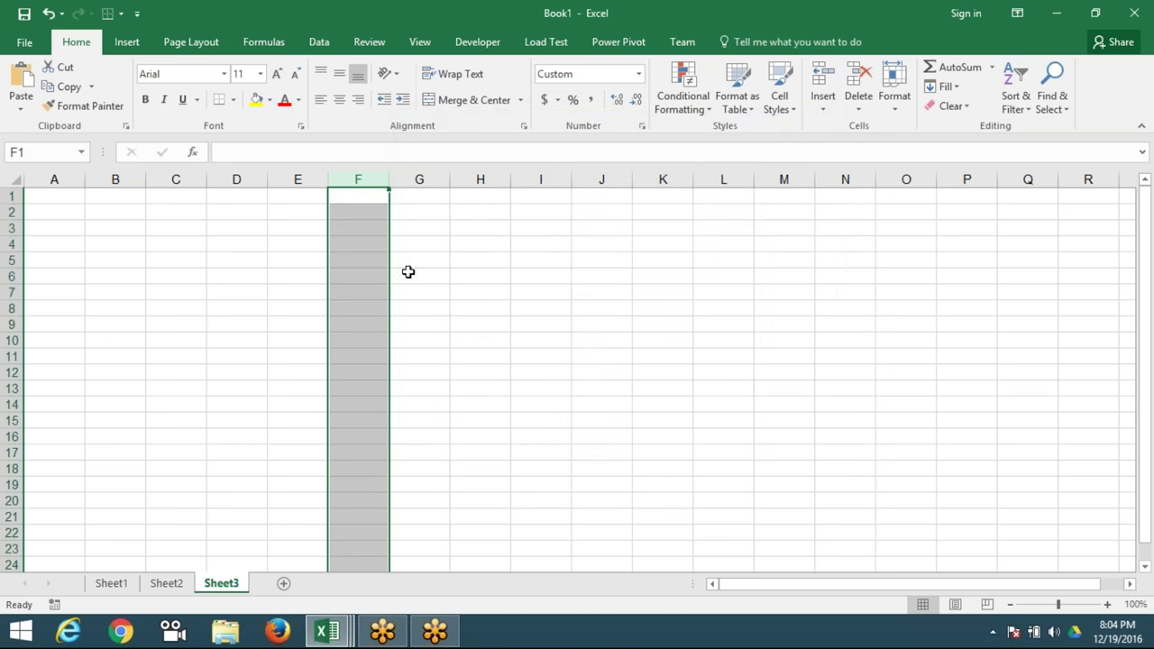
{"action": "left_click", "coordinate": [338, 228]}
{"action": "type", "text": "52"}
{"action": "key", "text": "Return"}
{"action": "type", "text": "25"}
{"action": "key", "text": "Return"}
{"action": "type", "text": "3214"}
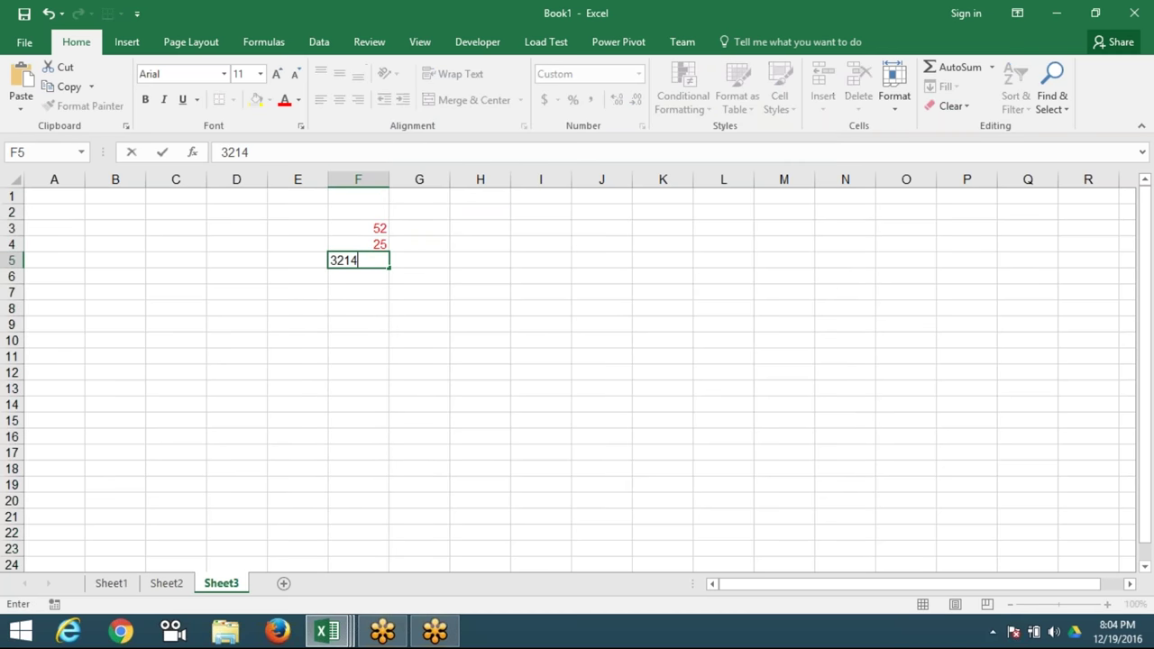
{"action": "key", "text": "Return"}
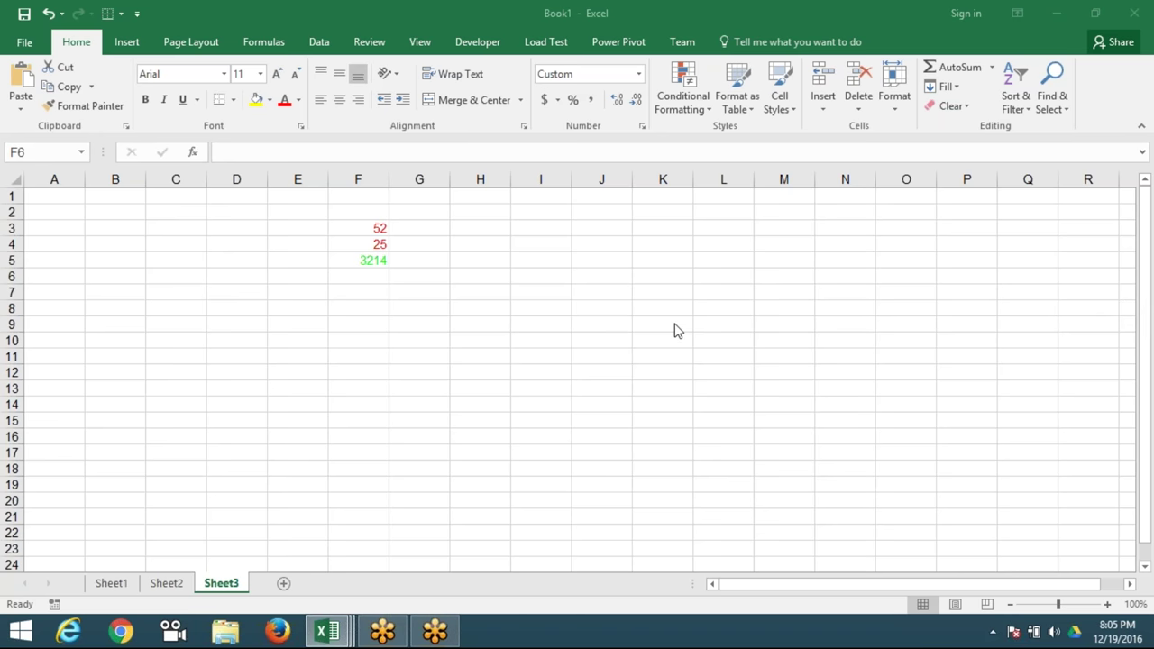
Reselect column F and edit its custom code to [Green][300]General;[Red][<200];[blue]
{"action": "left_click", "coordinate": [372, 189]}
{"action": "left_click", "coordinate": [358, 179]}
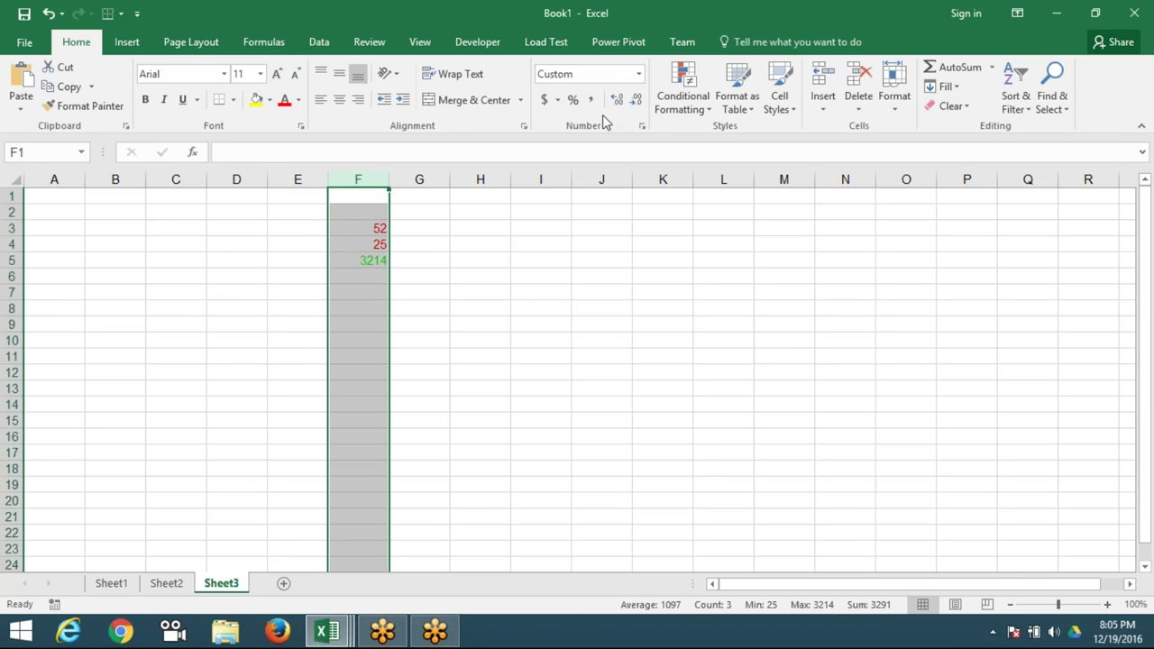
{"action": "left_click", "coordinate": [642, 125]}
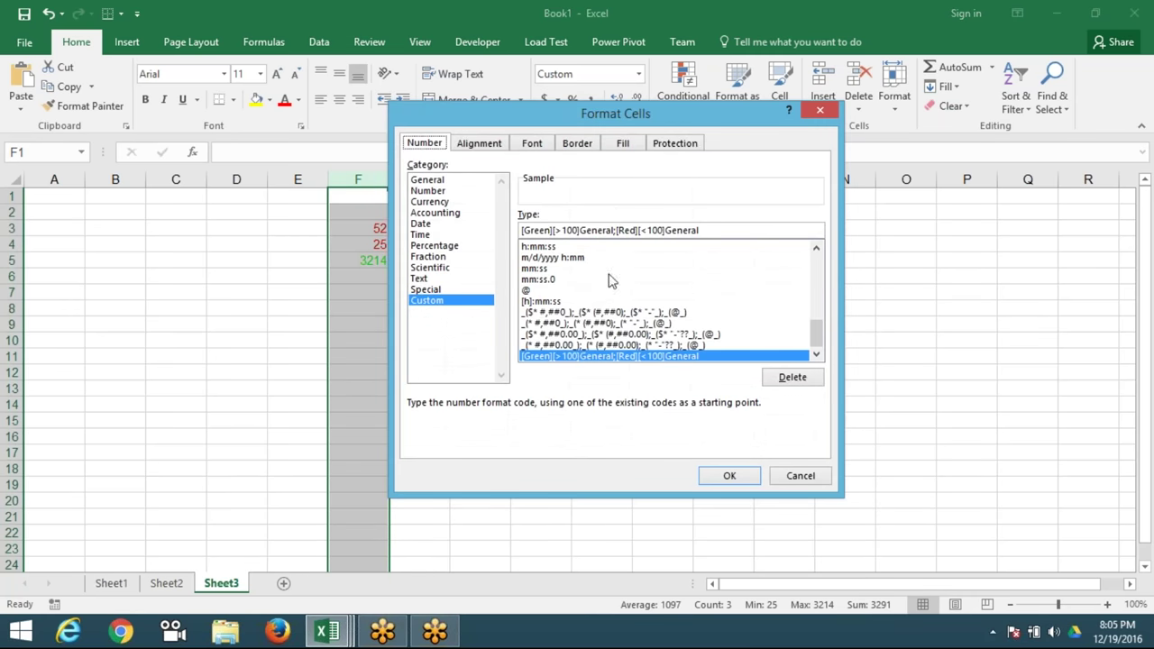
{"action": "left_click", "coordinate": [704, 231]}
{"action": "key", "text": "BackSpace"}
{"action": "key", "text": "BackSpace"}
{"action": "key", "text": "BackSpace"}
{"action": "key", "text": "BackSpace"}
{"action": "key", "text": "BackSpace"}
{"action": "key", "text": "BackSpace"}
{"action": "key", "text": "BackSpace"}
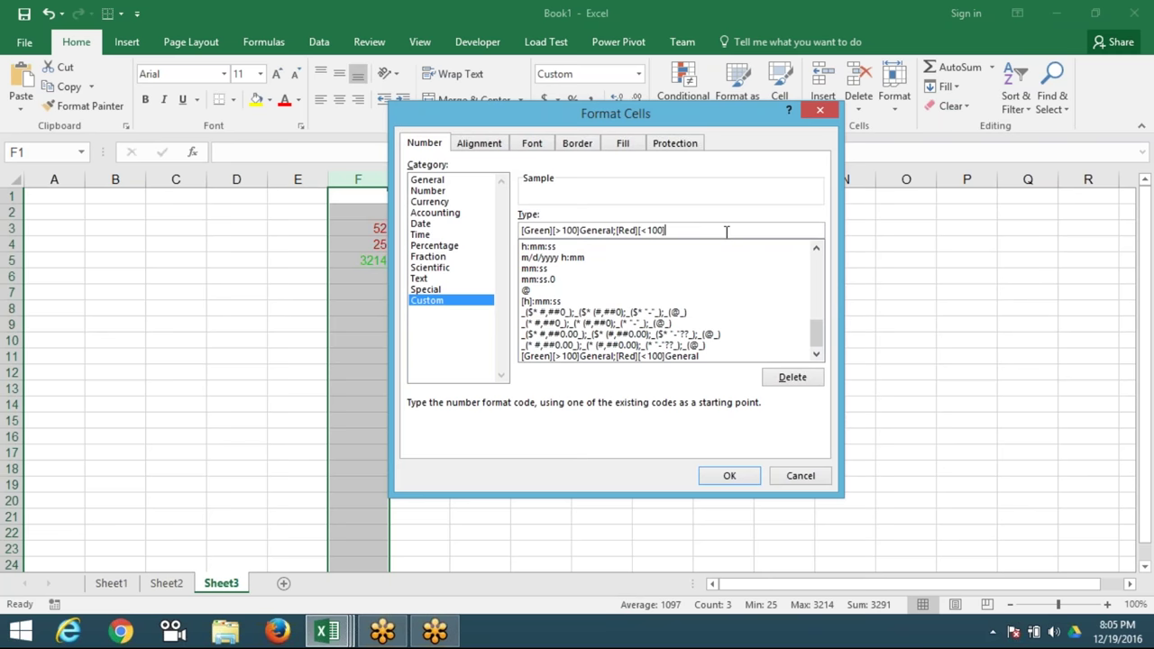
{"action": "left_click", "coordinate": [570, 231]}
{"action": "key", "text": "BackSpace"}
{"action": "key", "text": "BackSpace"}
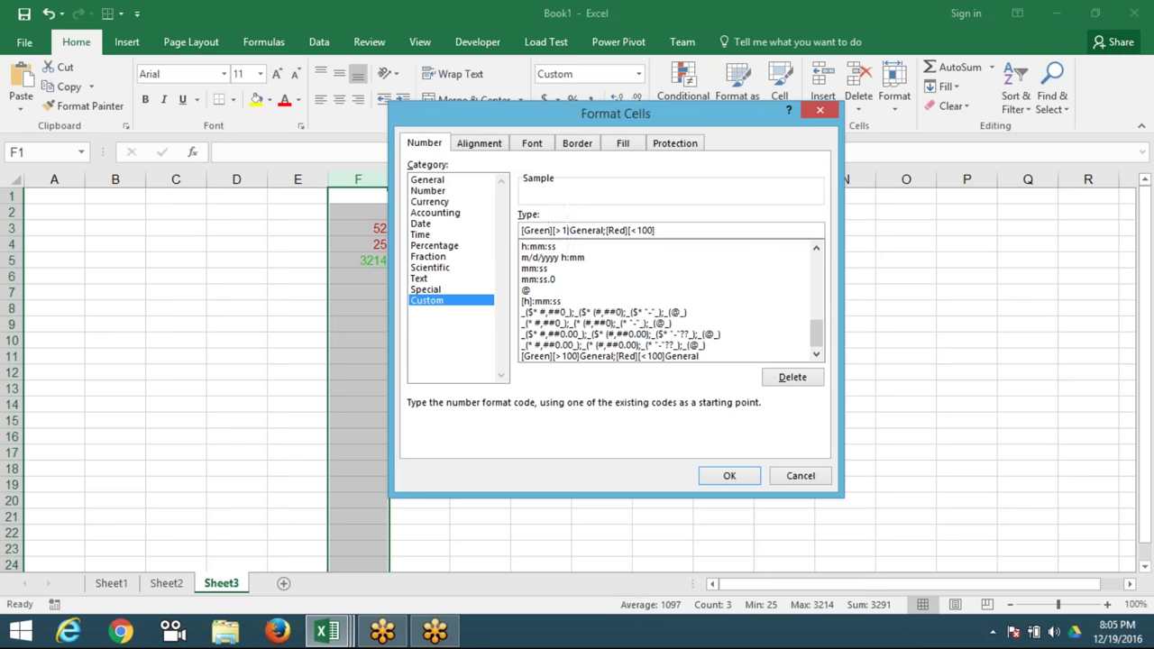
{"action": "key", "text": "BackSpace"}
{"action": "key", "text": "BackSpace"}
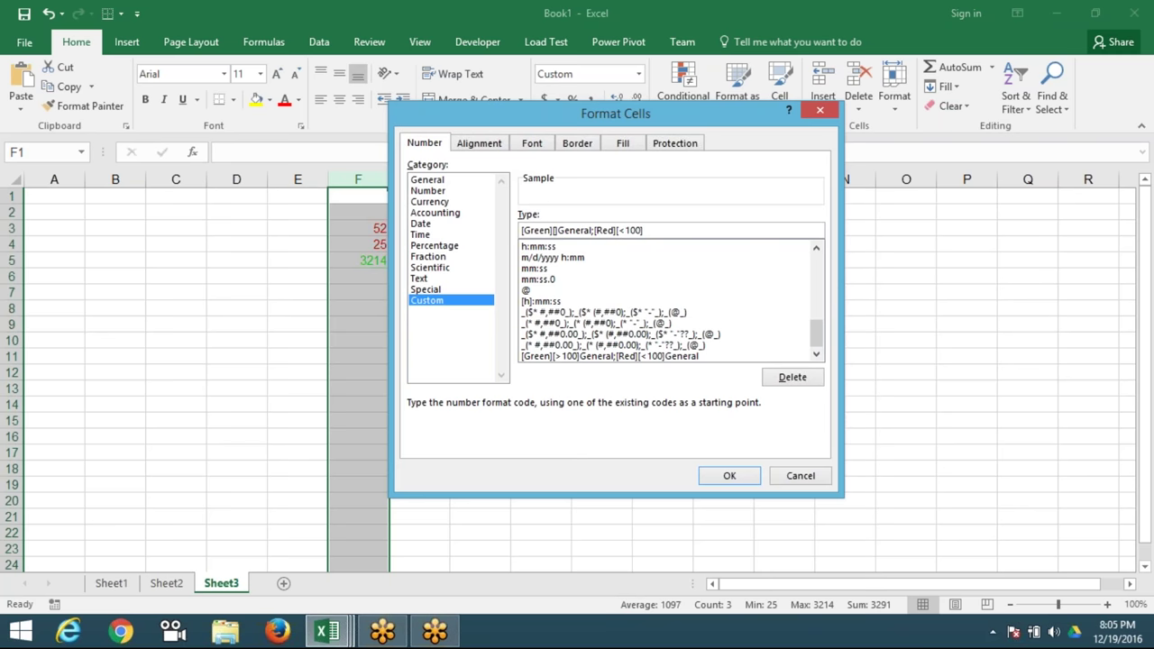
{"action": "type", "text": "300"}
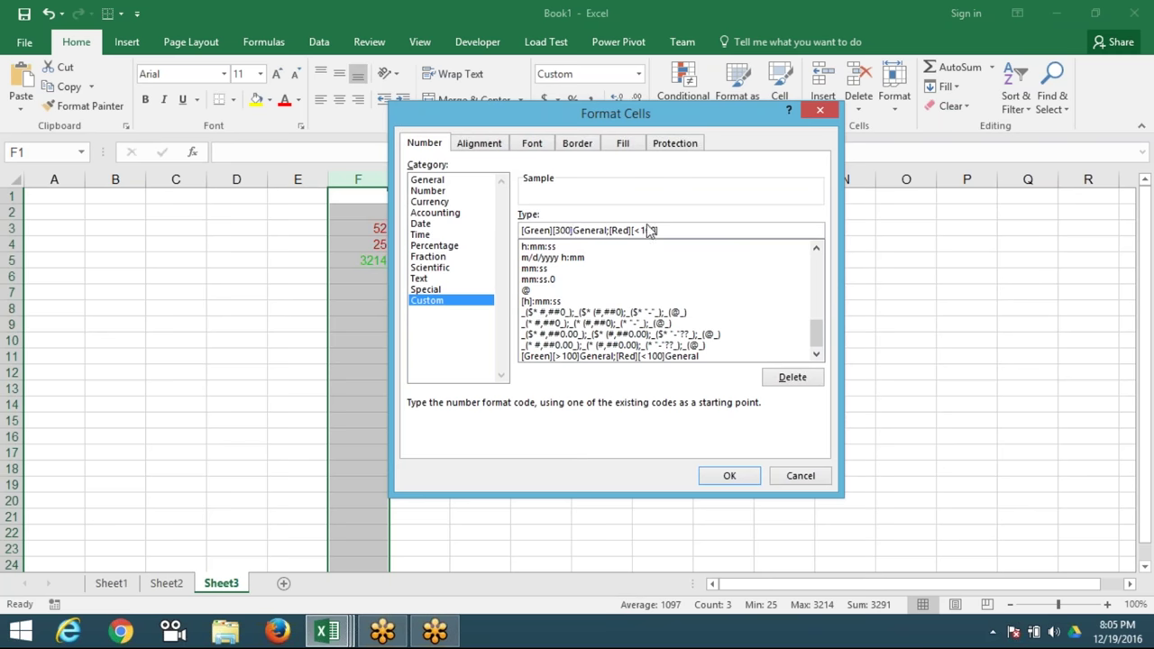
{"action": "type", "text": "]"}
{"action": "left_click", "coordinate": [657, 230]}
{"action": "key", "text": "BackSpace"}
{"action": "key", "text": "BackSpace"}
{"action": "key", "text": "BackSpace"}
{"action": "key", "text": "BackSpace"}
{"action": "type", "text": "200"}
{"action": "type", "text": "]"}
{"action": "type", "text": ";"}
{"action": "type", "text": "["}
{"action": "type", "text": "blue]"}
Try the edited code, dismiss the error and append ][<100] to it
{"action": "left_click", "coordinate": [741, 478]}
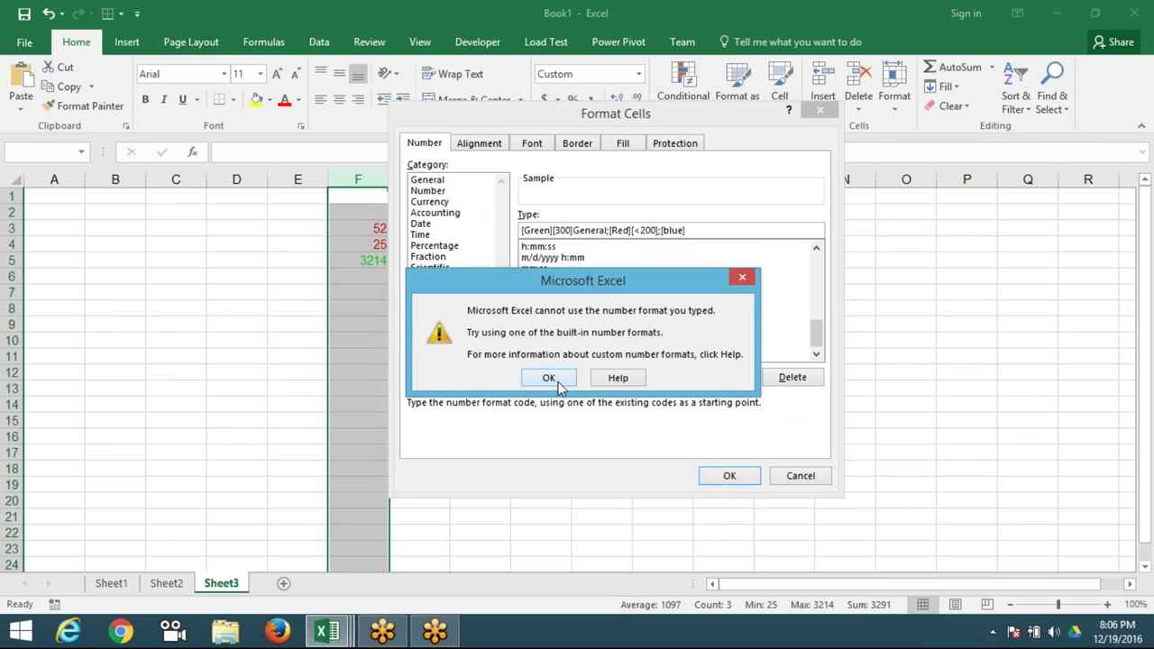
{"action": "left_click", "coordinate": [557, 385]}
{"action": "left_click", "coordinate": [682, 232]}
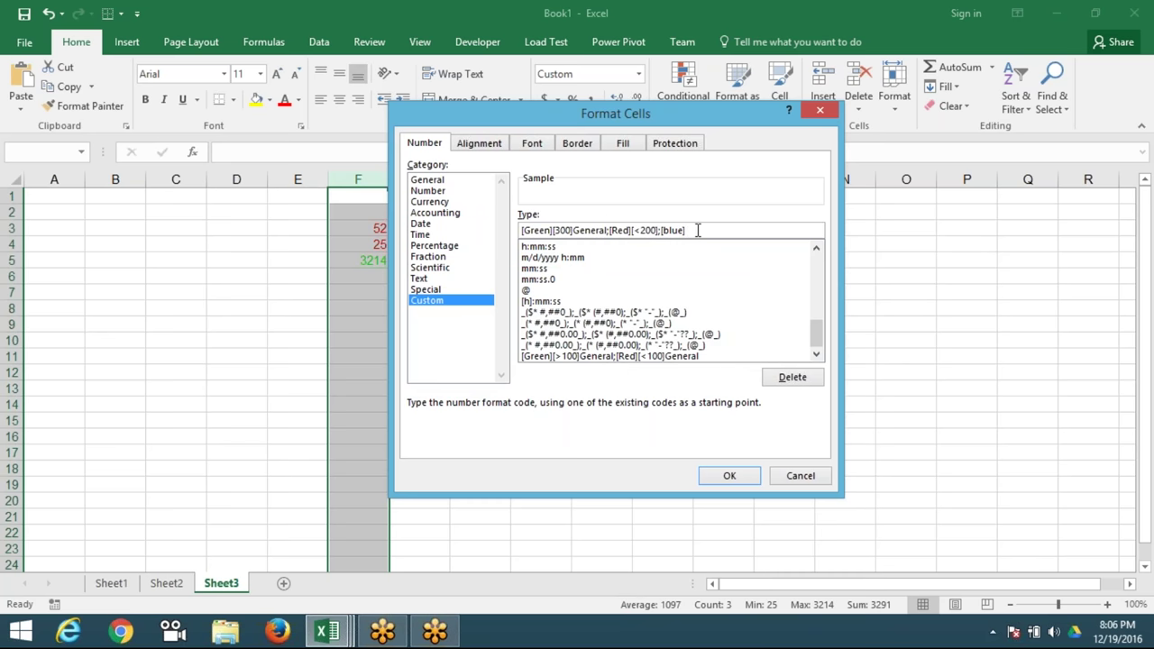
{"action": "type", "text": "]"}
{"action": "type", "text": "[<100]"}
After another rejection, change the first section to [Green][<300]; in the code
{"action": "left_click", "coordinate": [745, 478]}
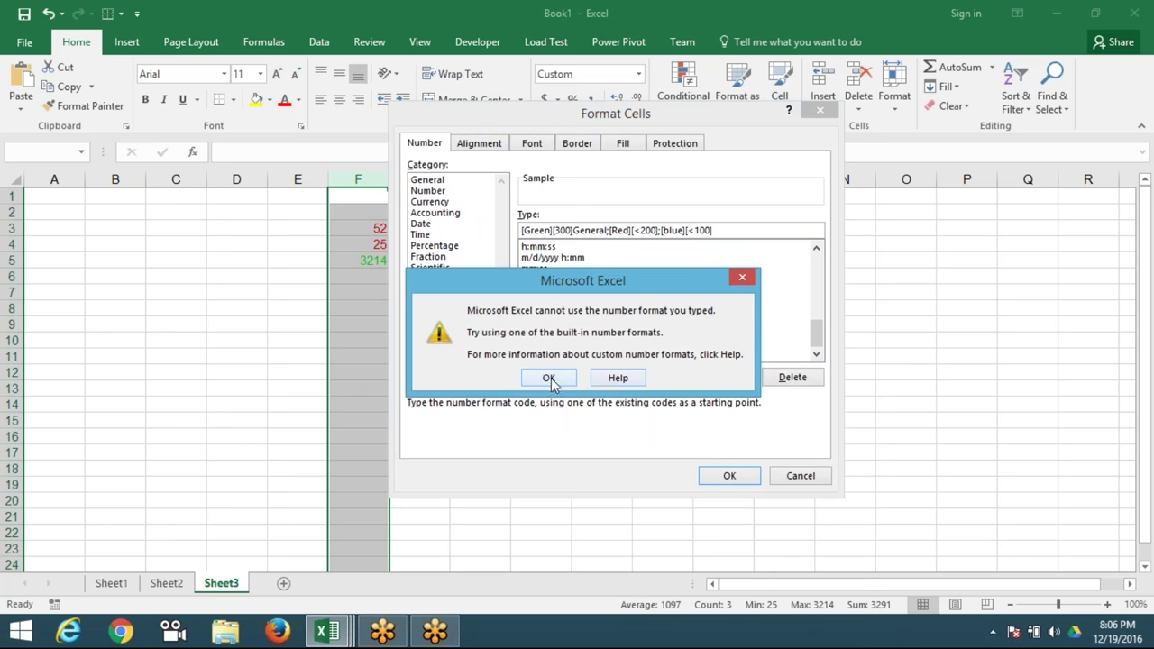
{"action": "left_click", "coordinate": [549, 380]}
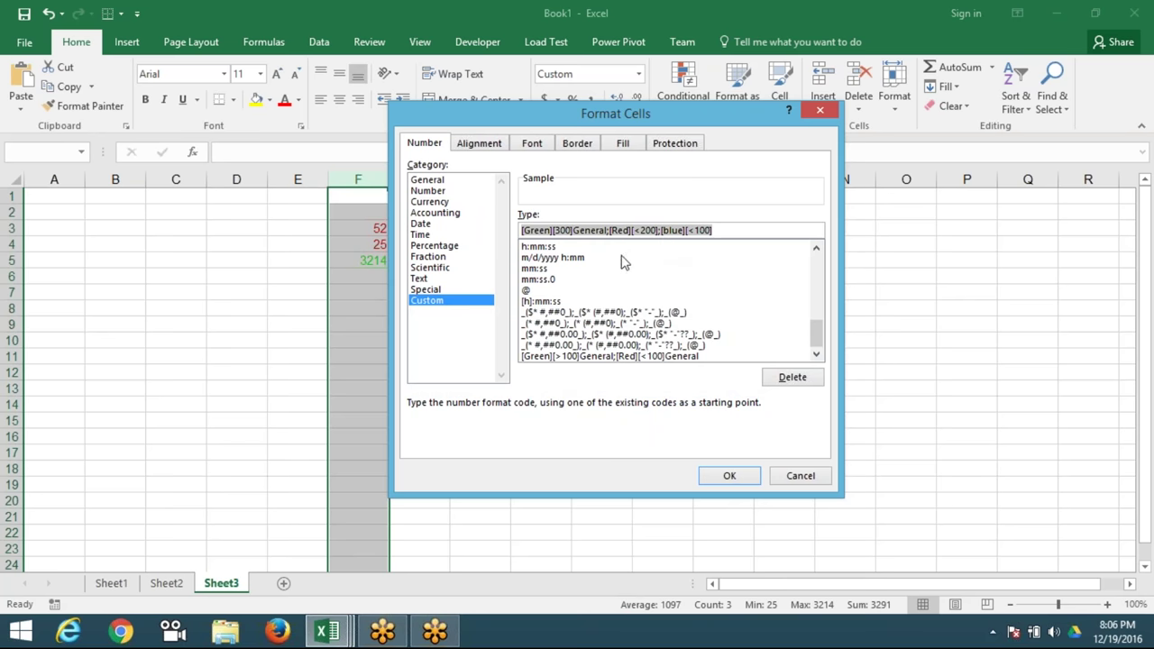
{"action": "left_click", "coordinate": [536, 230]}
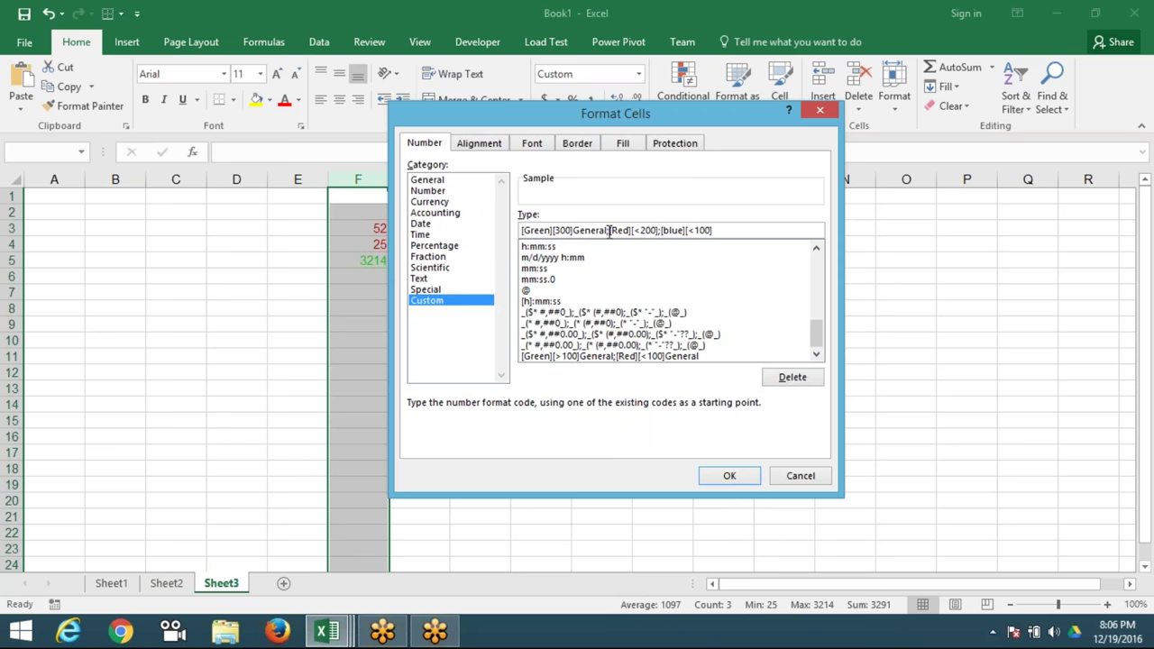
{"action": "key", "text": "BackSpace"}
{"action": "key", "text": "BackSpace"}
{"action": "key", "text": "BackSpace"}
{"action": "key", "text": "BackSpace"}
{"action": "key", "text": "BackSpace"}
{"action": "key", "text": "BackSpace"}
{"action": "key", "text": "BackSpace"}
{"action": "type", "text": ";"}
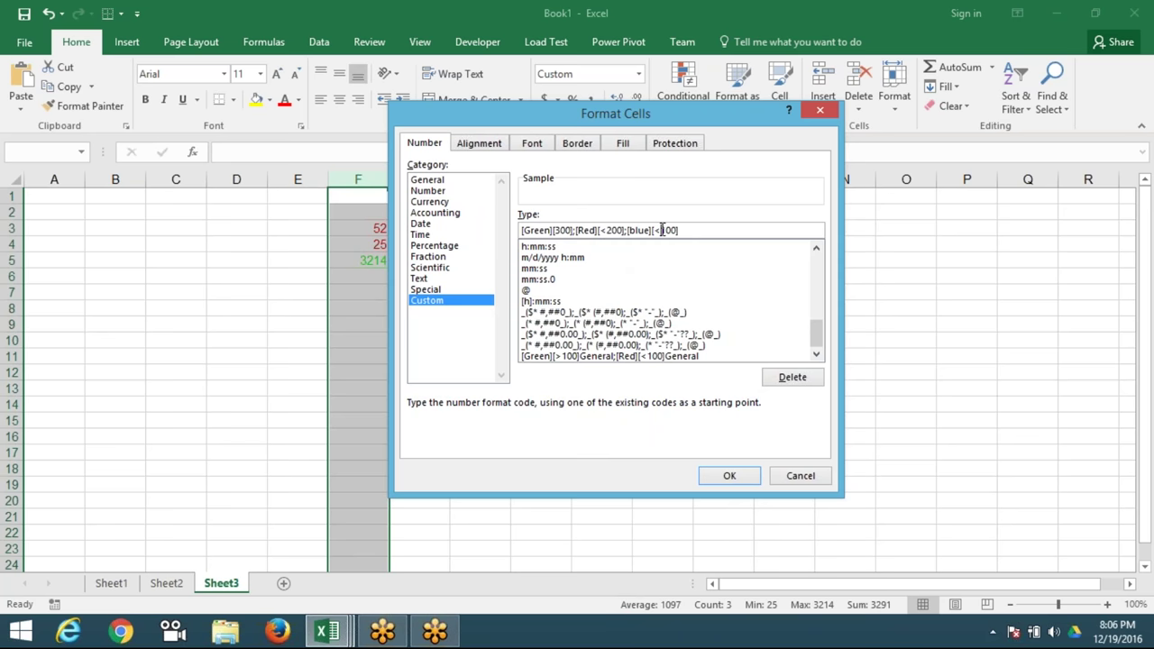
{"action": "left_click", "coordinate": [555, 230]}
{"action": "type", "text": "<"}
After a third error, delete the [blue][<100] section, leaving [Green][<300];[Red][<200]
{"action": "left_click", "coordinate": [731, 478]}
{"action": "left_click", "coordinate": [539, 384]}
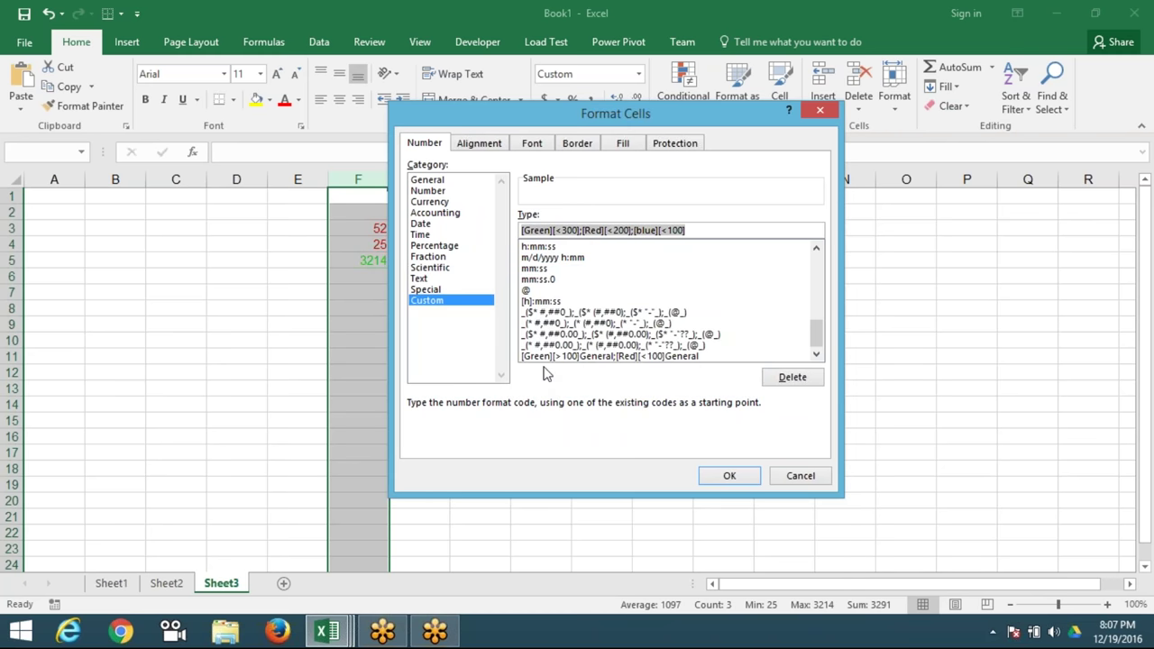
{"action": "left_click", "coordinate": [636, 230]}
{"action": "left_click_drag", "start_coordinate": [637, 230], "coordinate": [719, 230]}
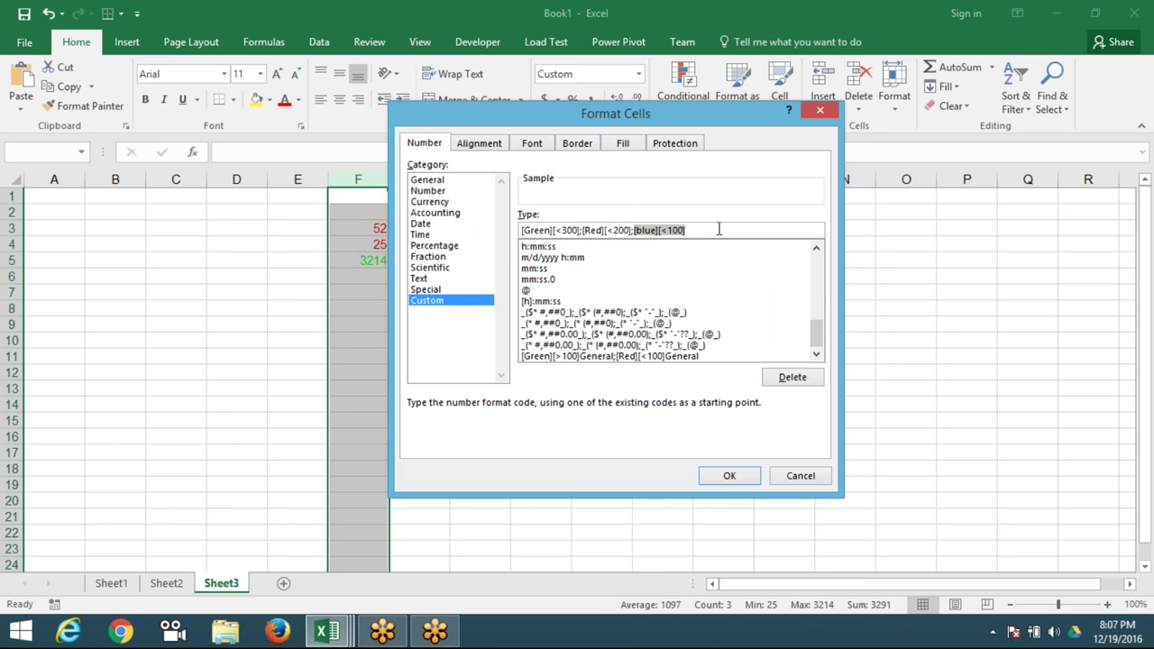
{"action": "key", "text": "Delete"}
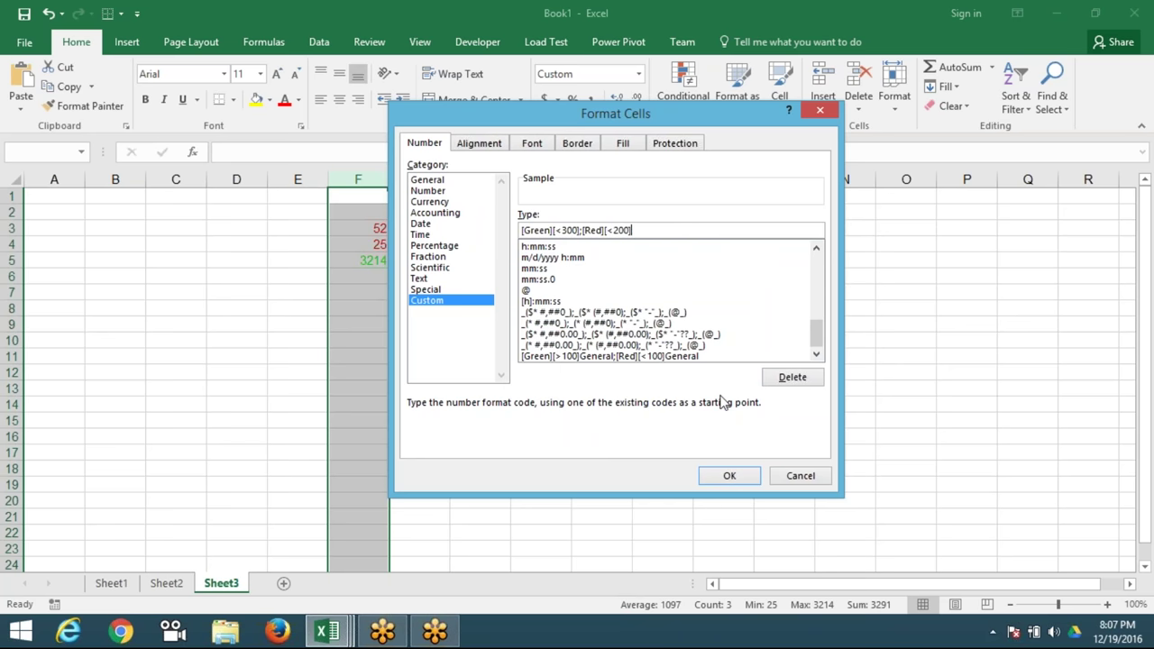
Apply the [Green][<300];[Red][<200] format, widen column F, and review the code in Format Cells
{"action": "left_click", "coordinate": [733, 478]}
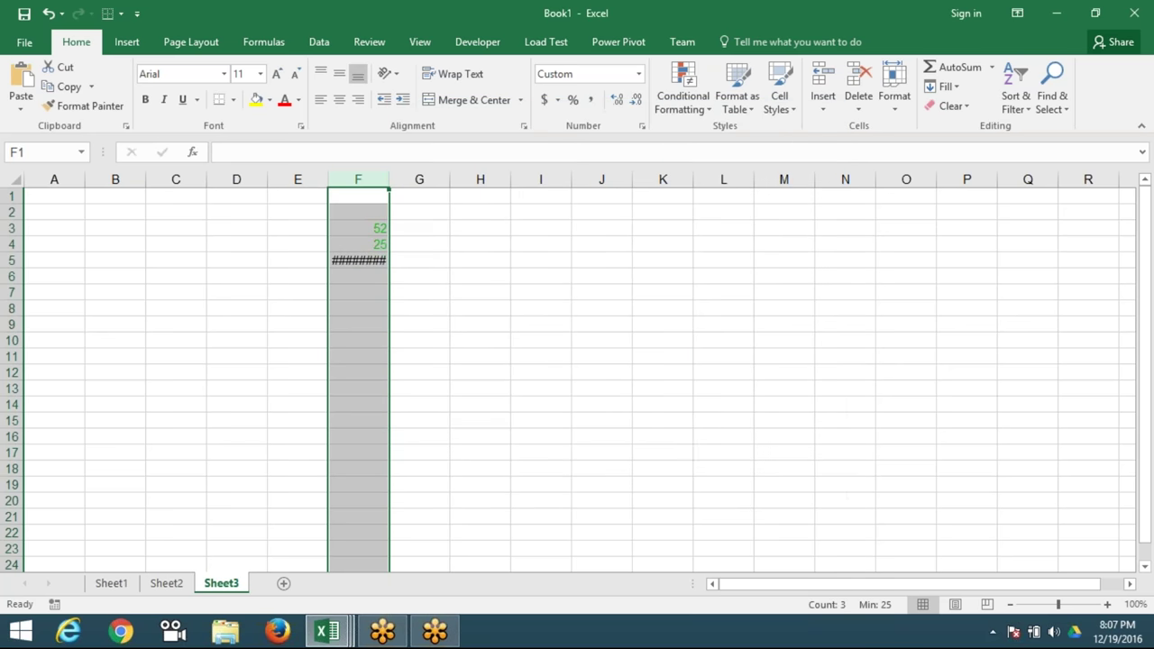
{"action": "double_click", "coordinate": [389, 180]}
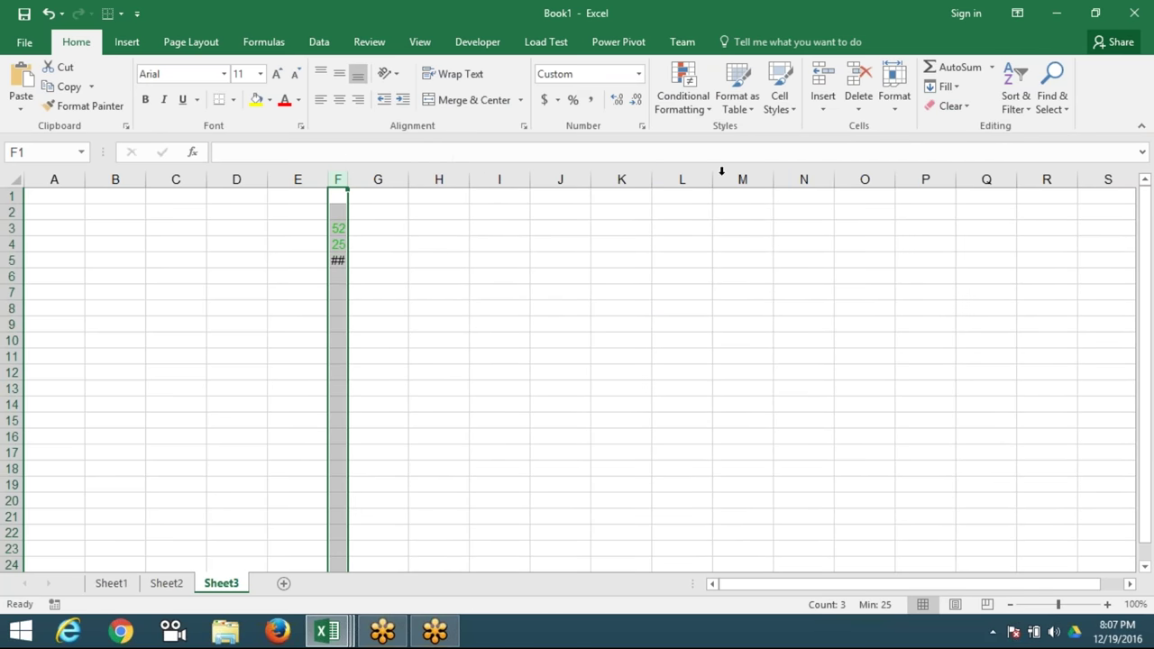
{"action": "left_click_drag", "start_coordinate": [348, 179], "coordinate": [413, 180]}
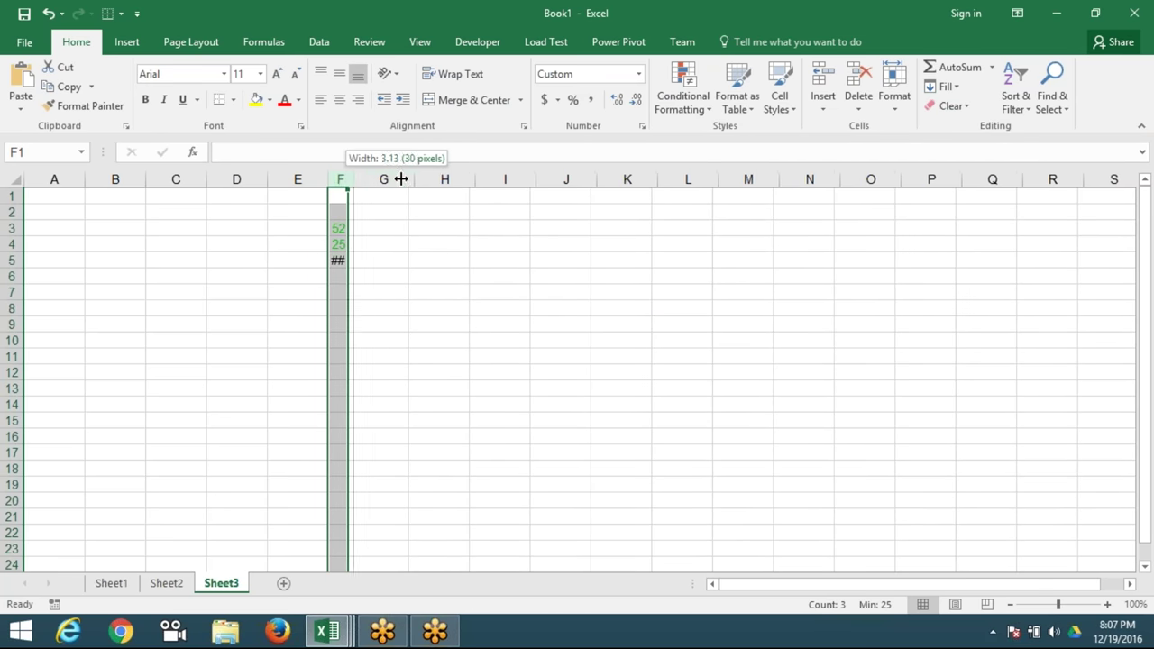
{"action": "left_click", "coordinate": [642, 128]}
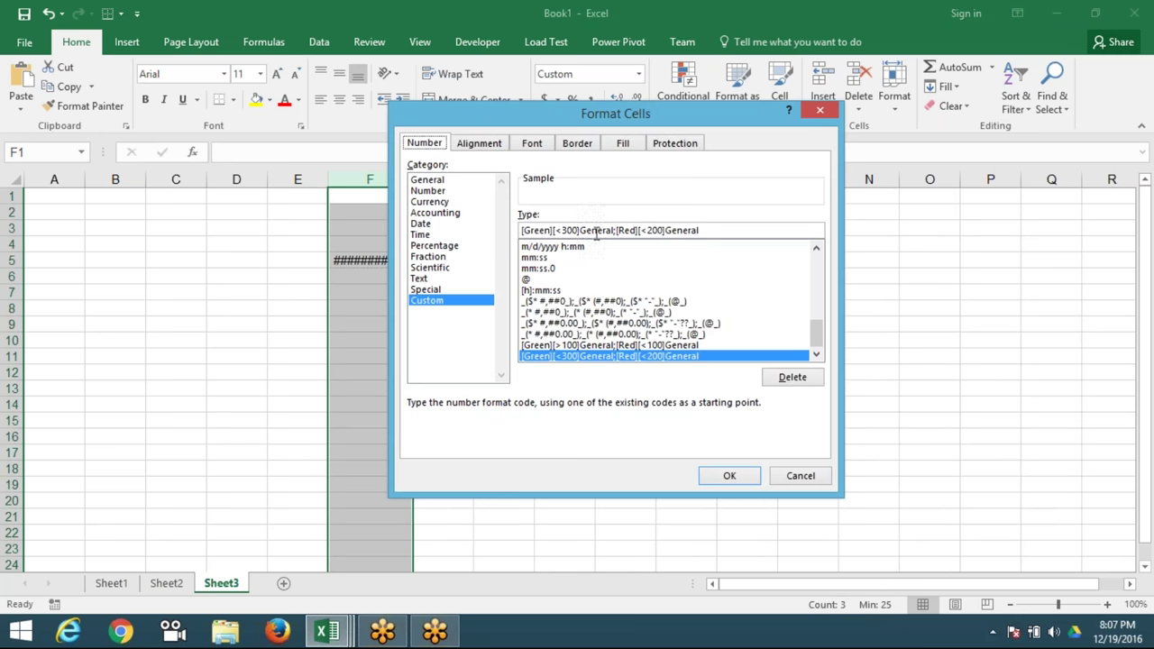
{"action": "left_click", "coordinate": [817, 479]}
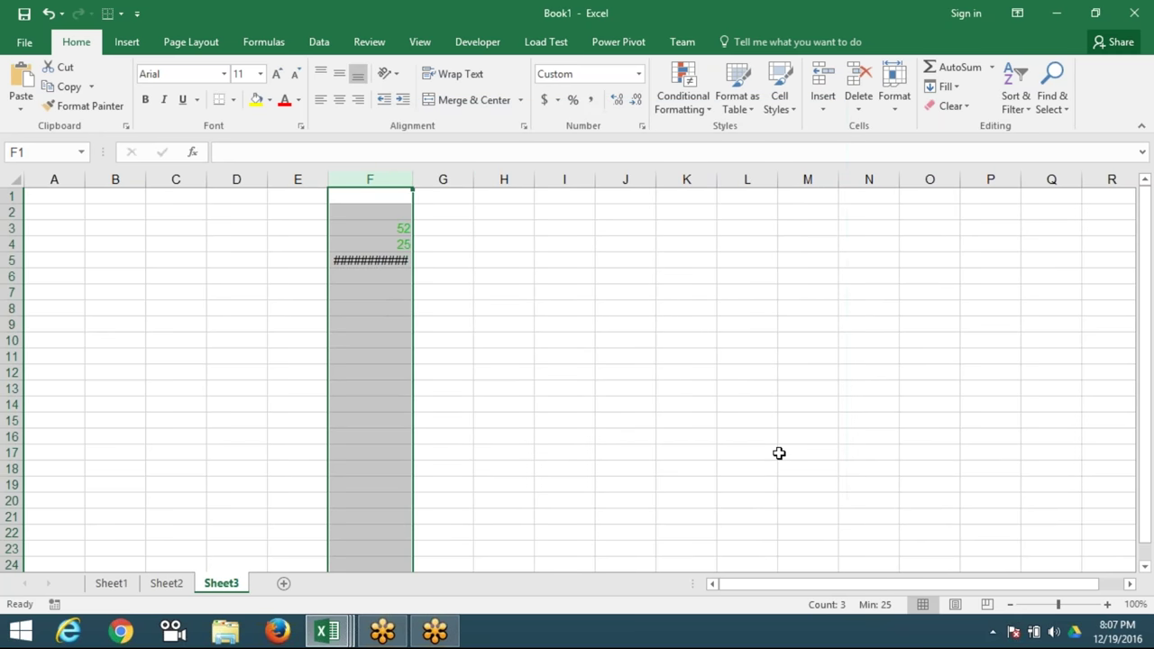
Undo column F's values and custom format, then select cell A1
{"action": "key", "text": "ctrl+z"}
{"action": "key", "text": "ctrl+z"}
{"action": "key", "text": "ctrl+z"}
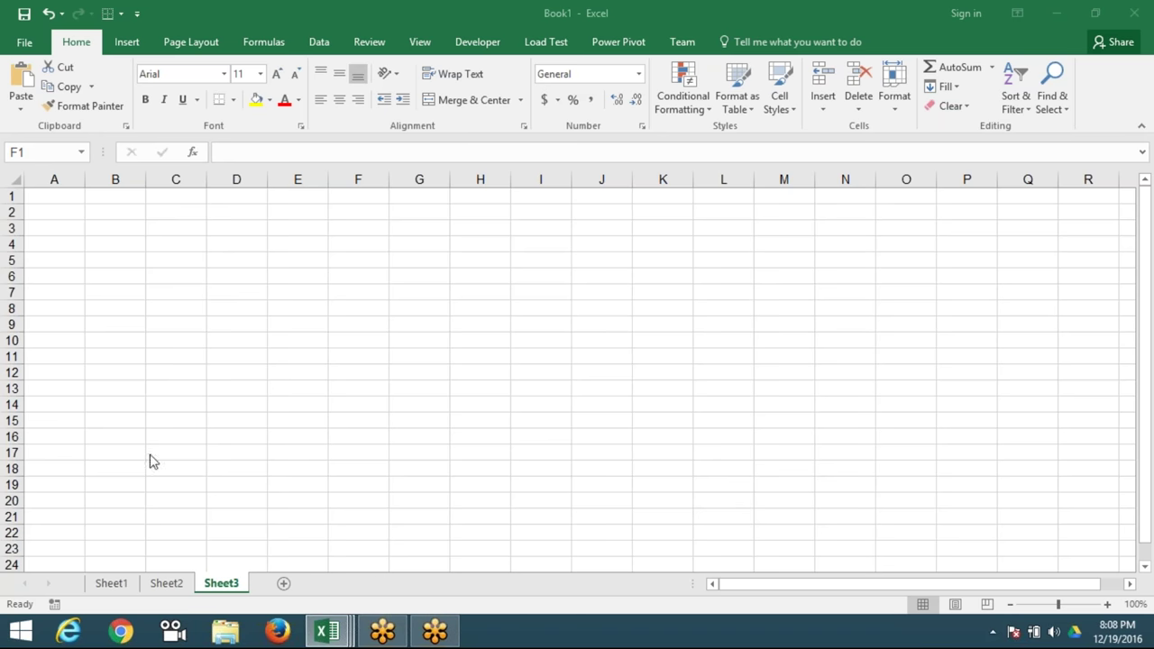
{"action": "left_click", "coordinate": [65, 196]}
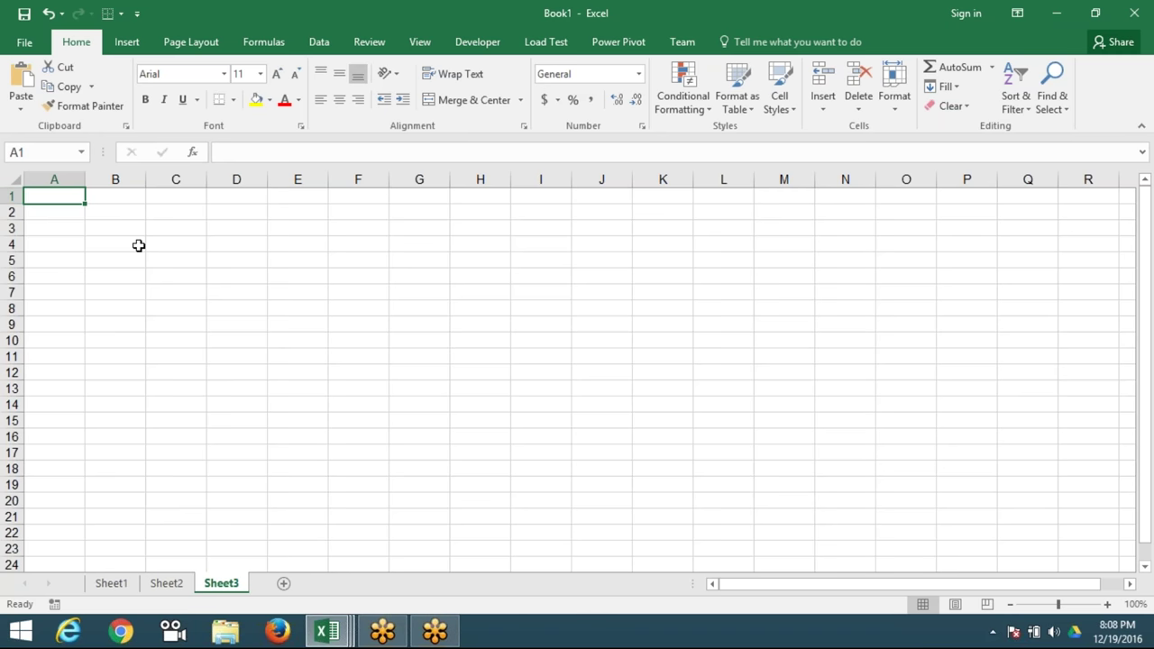
Cancel the unfinished =RA formula in A1 and show the recent workbooks list
{"action": "left_click", "coordinate": [135, 244]}
{"action": "left_click", "coordinate": [64, 195]}
{"action": "type", "text": "=ra"}
{"action": "key", "text": "Down"}
{"action": "key", "text": "Down"}
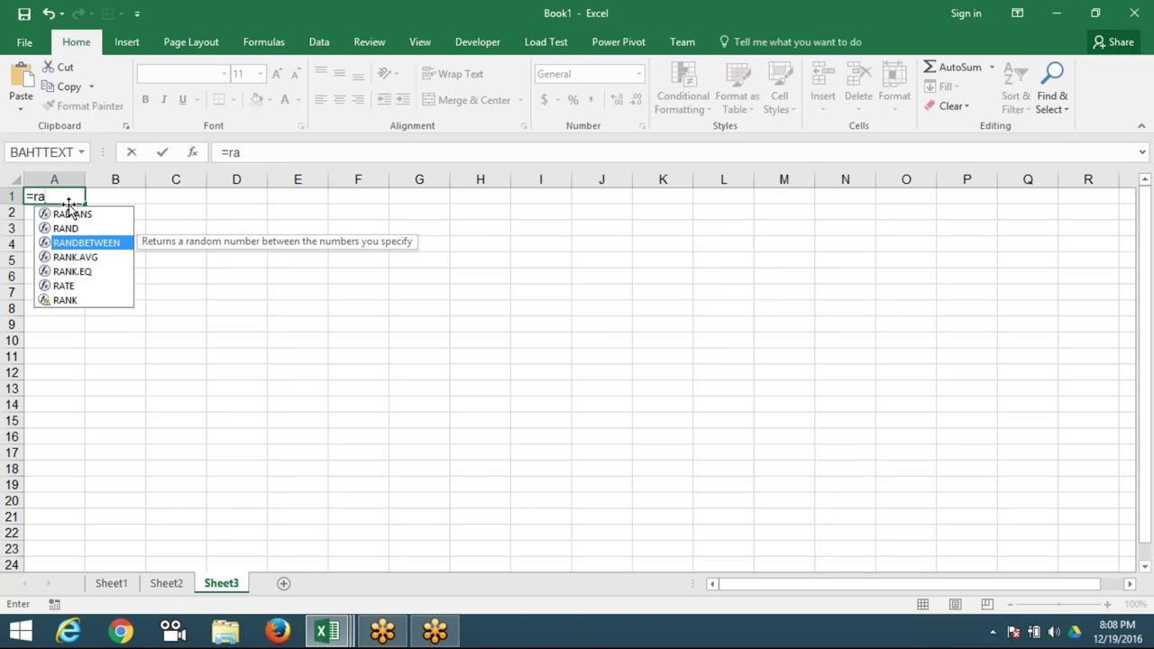
{"action": "key", "text": "Escape"}
{"action": "left_click", "coordinate": [24, 41]}
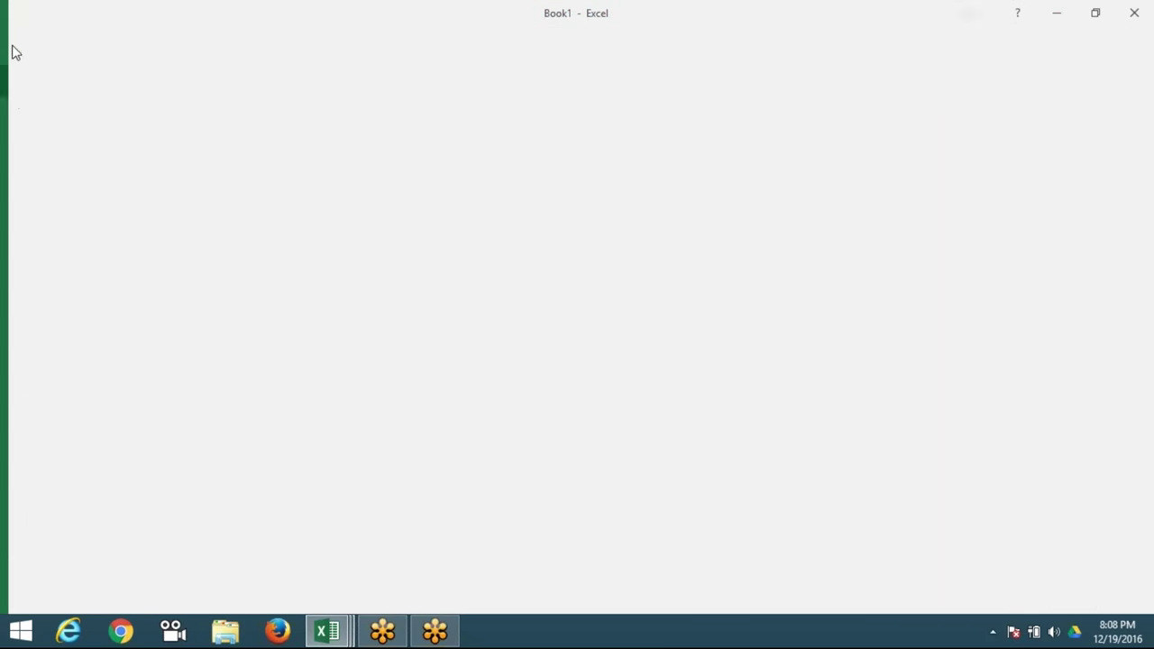
{"action": "left_click", "coordinate": [45, 155]}
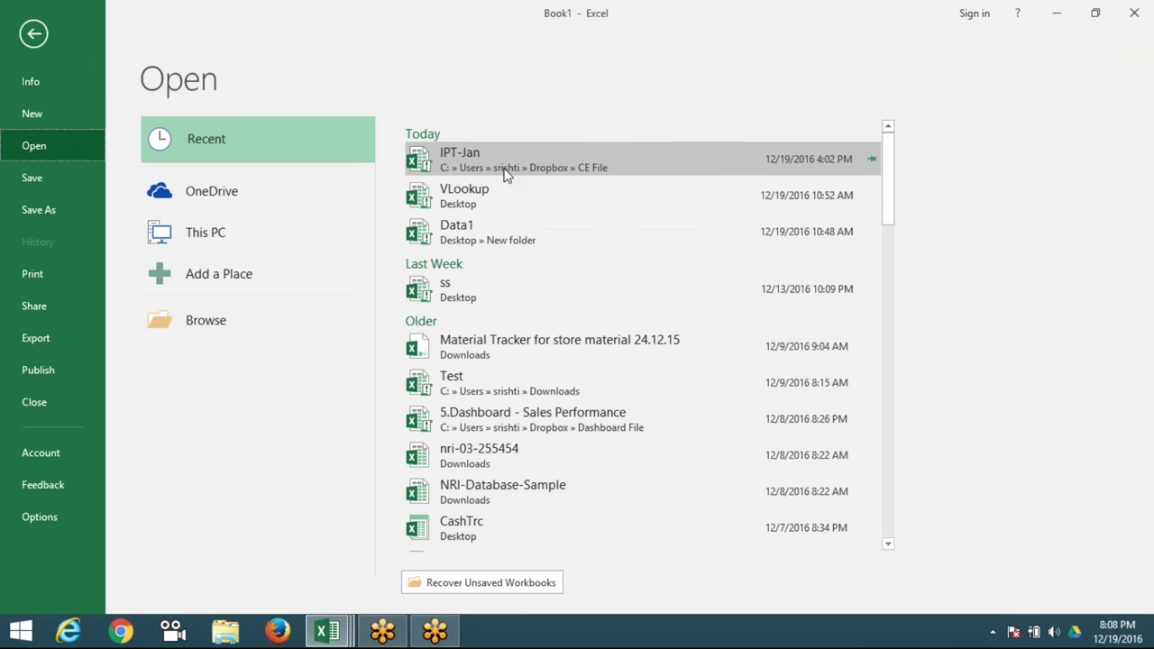
Open Data1 and clear all conditional formatting rules from Sheet1
{"action": "left_click", "coordinate": [504, 236]}
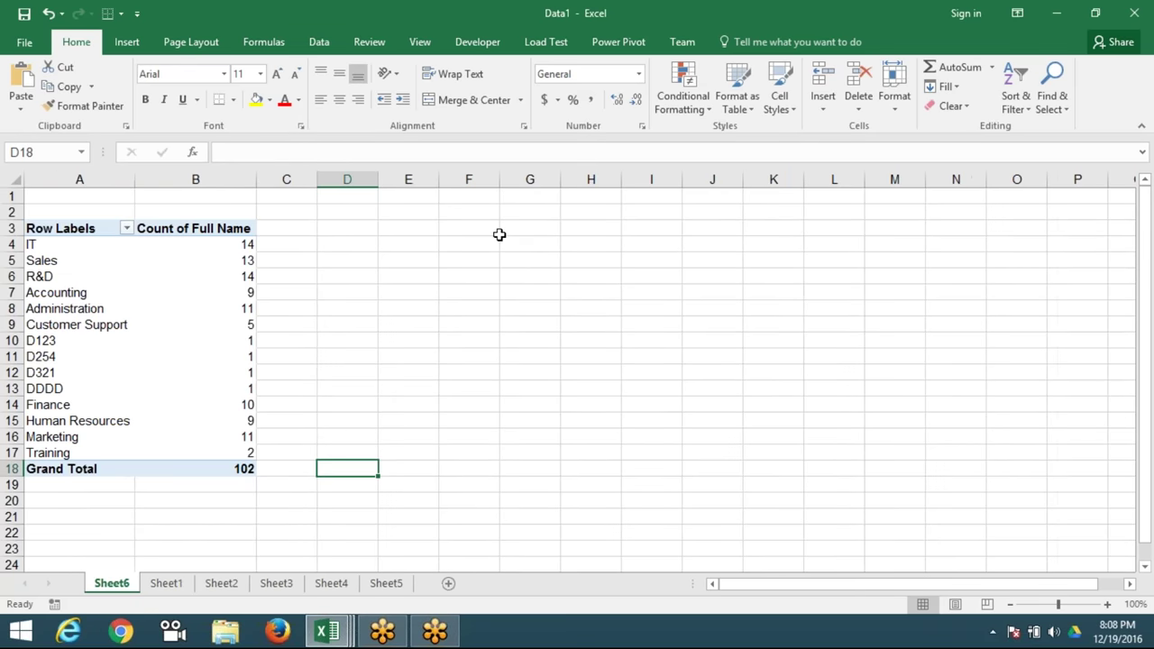
{"action": "left_click", "coordinate": [162, 585]}
{"action": "left_click", "coordinate": [168, 413]}
{"action": "left_click", "coordinate": [363, 179]}
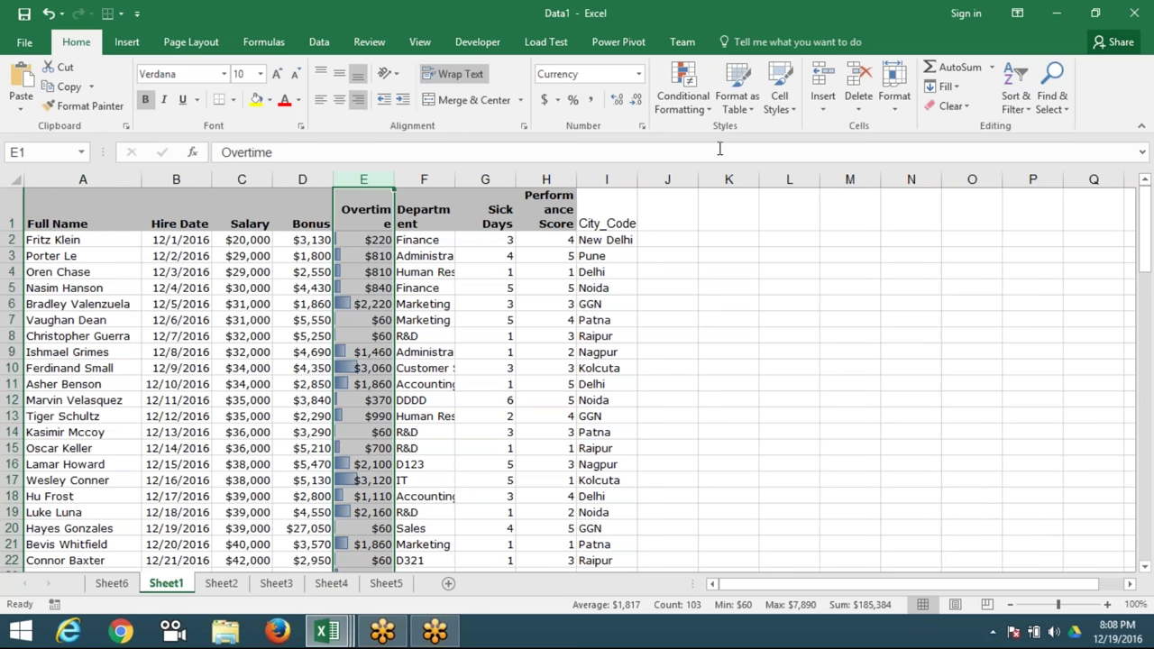
{"action": "left_click", "coordinate": [683, 90]}
{"action": "mouse_move", "coordinate": [721, 338]}
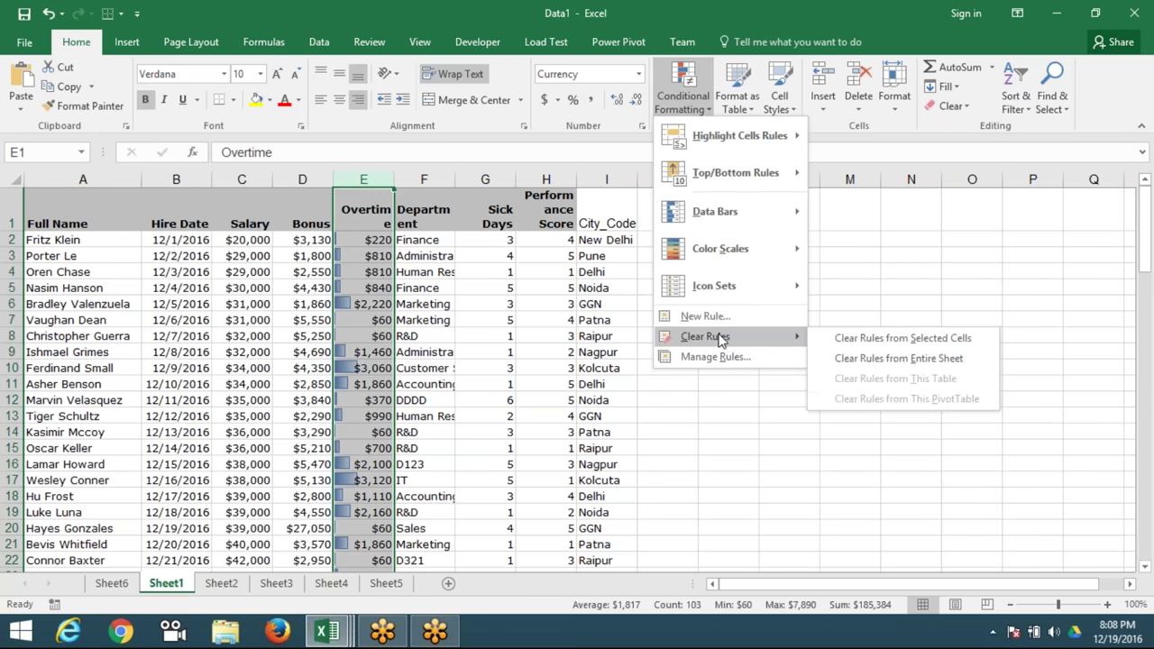
{"action": "left_click", "coordinate": [856, 358]}
Inspect cells G7 and E4, then go to the workbook's File pages
{"action": "left_click", "coordinate": [512, 318]}
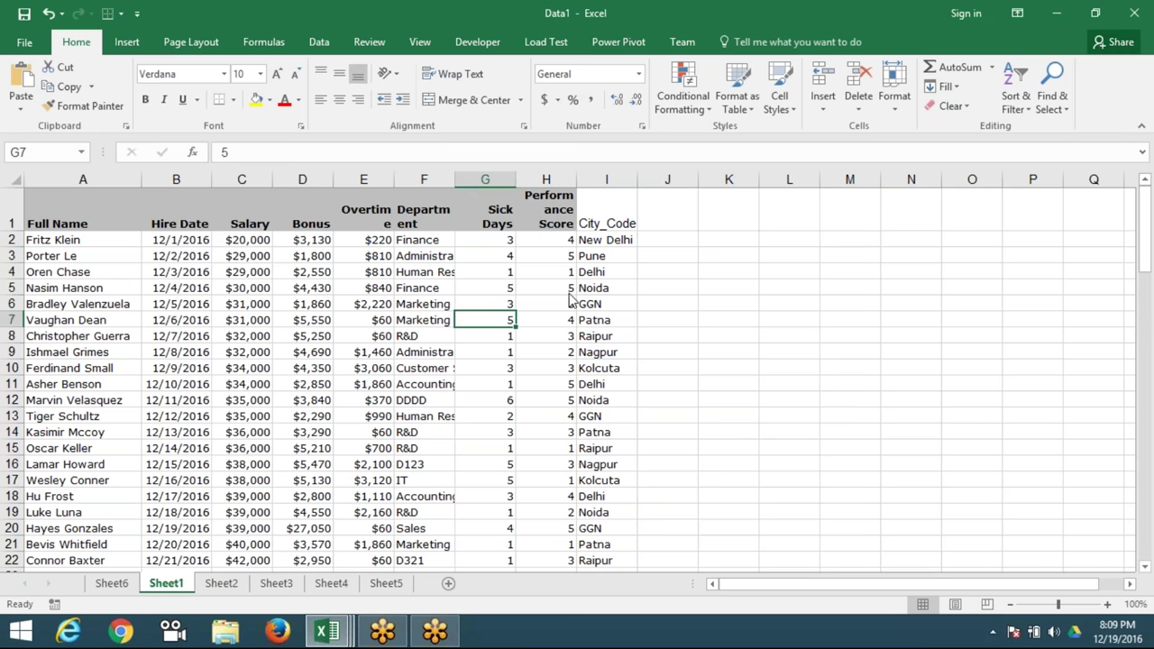
{"action": "left_click", "coordinate": [378, 271]}
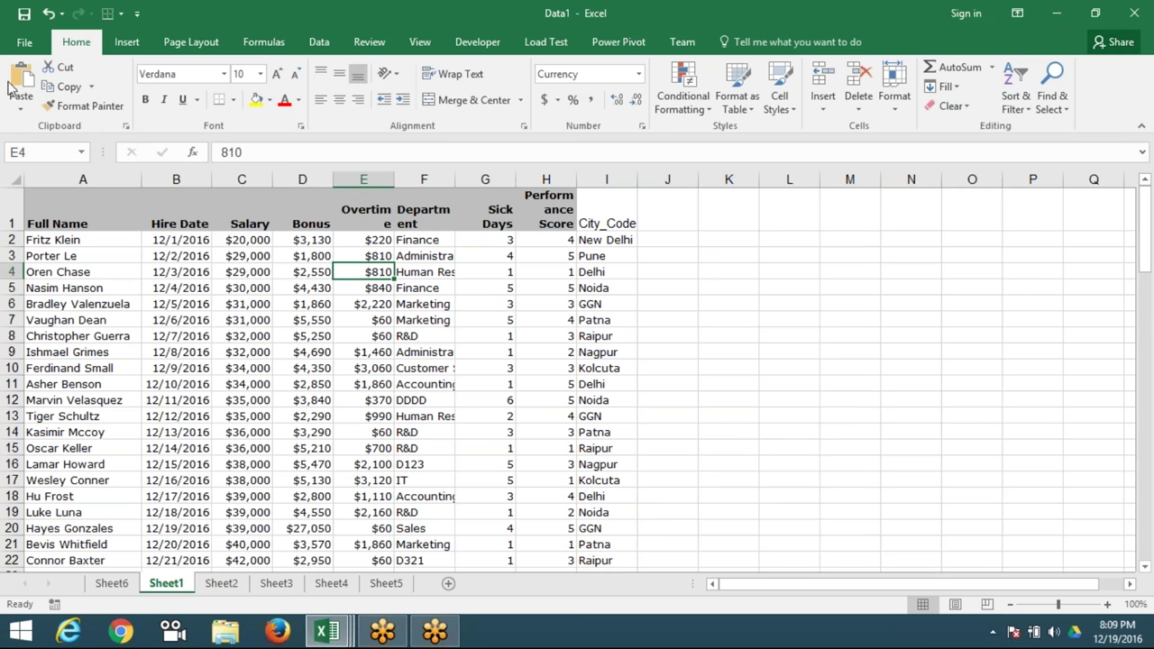
{"action": "left_click", "coordinate": [24, 46]}
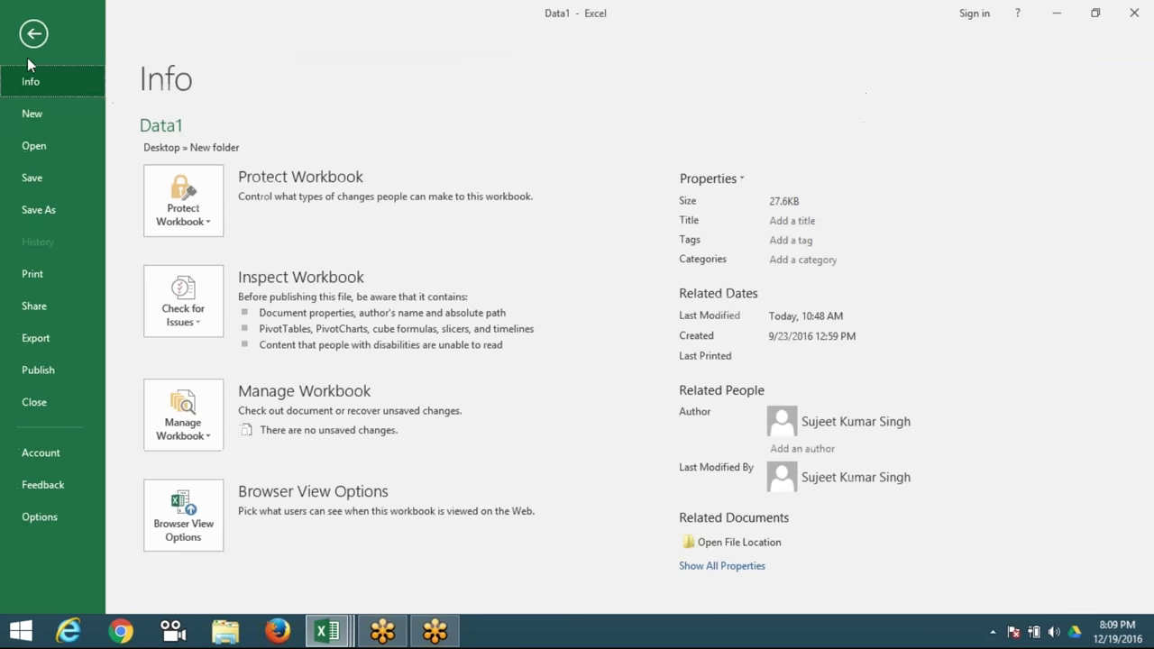
{"action": "left_click", "coordinate": [42, 151]}
{"action": "scroll", "coordinate": [609, 366], "scroll_direction": "down", "scroll_amount": 1}
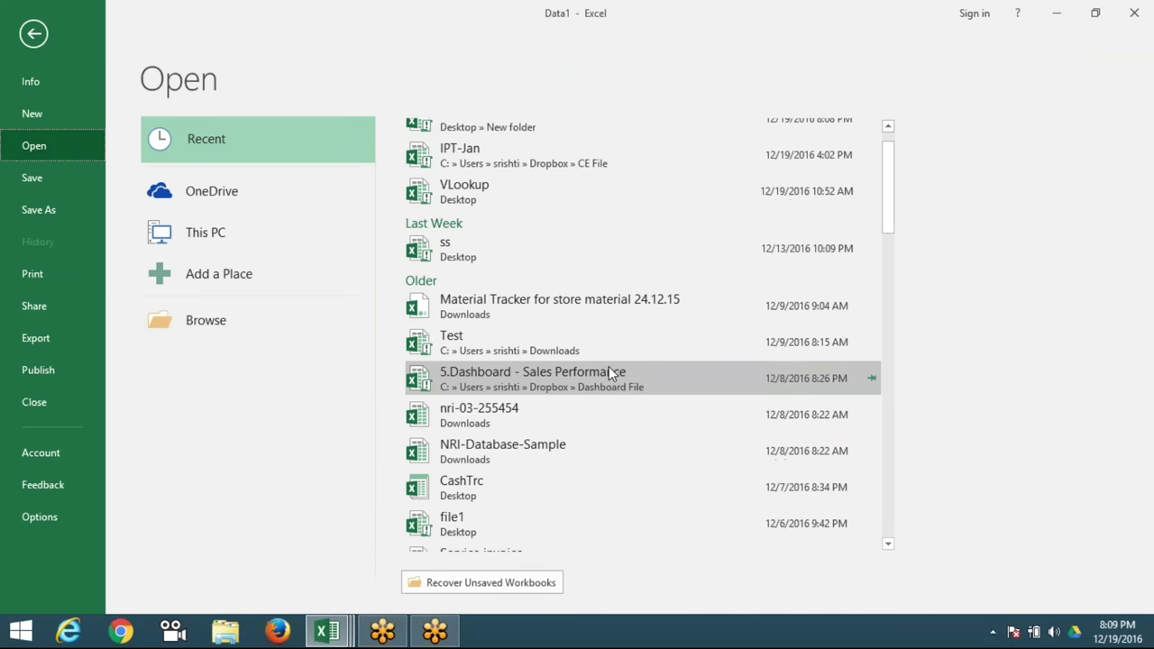
{"action": "scroll", "coordinate": [609, 366], "scroll_direction": "down", "scroll_amount": 1}
{"action": "scroll", "coordinate": [609, 366], "scroll_direction": "down", "scroll_amount": 1}
{"action": "scroll", "coordinate": [608, 366], "scroll_direction": "down", "scroll_amount": 2}
{"action": "scroll", "coordinate": [609, 366], "scroll_direction": "down", "scroll_amount": 1}
{"action": "scroll", "coordinate": [609, 366], "scroll_direction": "down", "scroll_amount": 2}
{"action": "scroll", "coordinate": [609, 367], "scroll_direction": "down", "scroll_amount": 2}
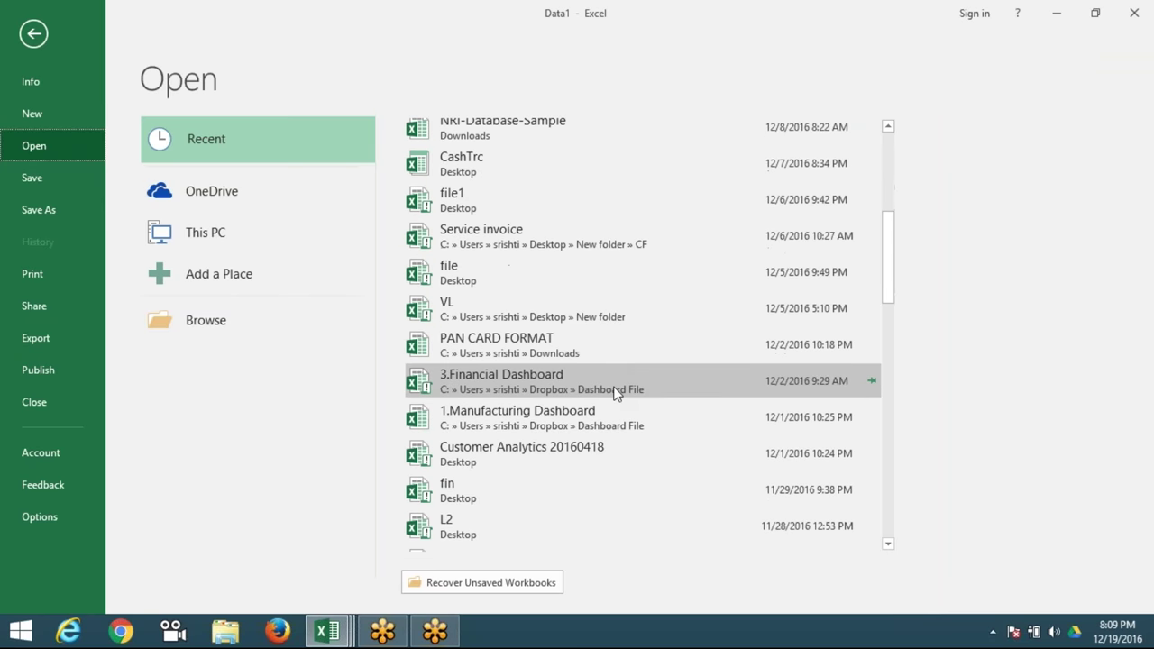
{"action": "left_click", "coordinate": [619, 408]}
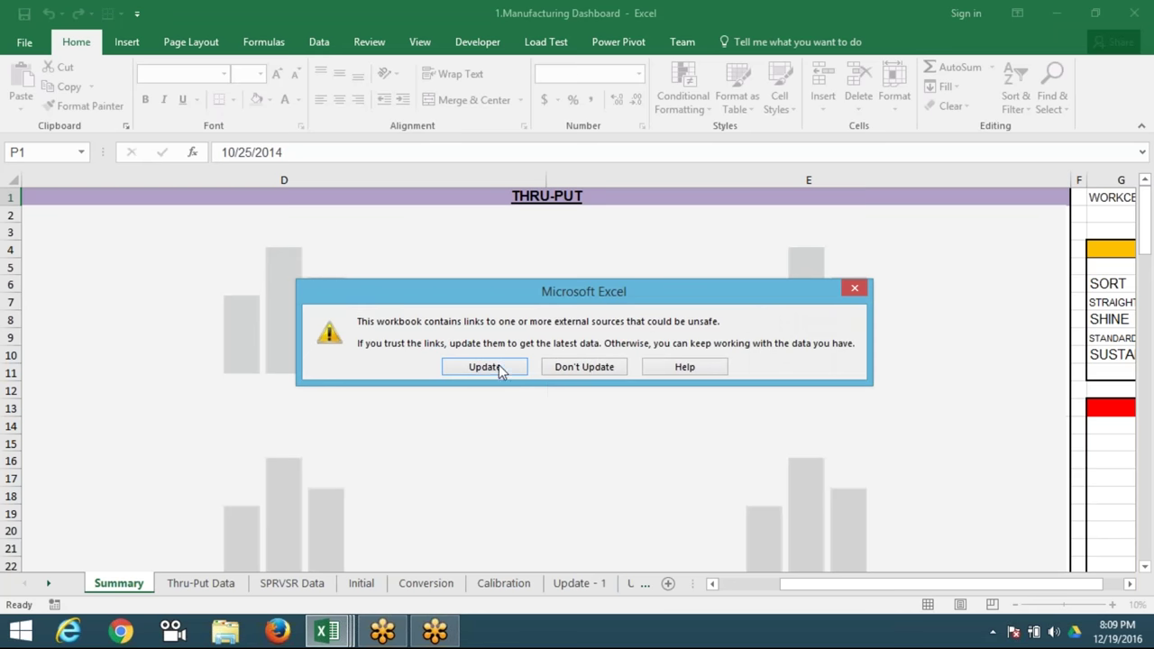
{"action": "left_click", "coordinate": [501, 370]}
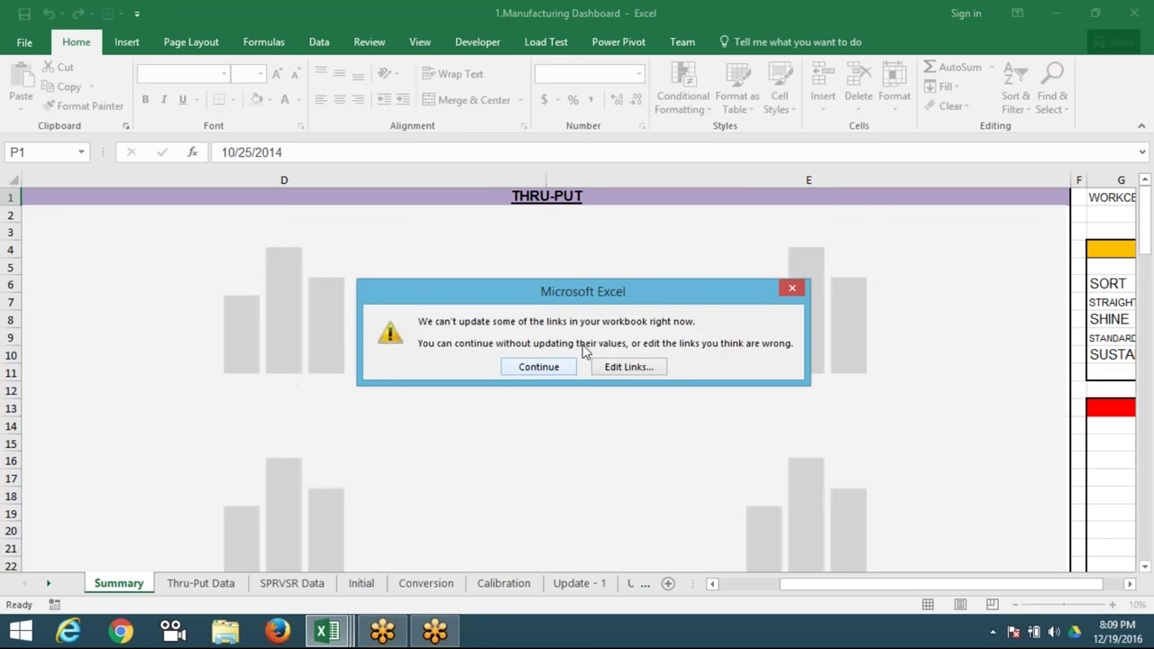
{"action": "left_click", "coordinate": [621, 366]}
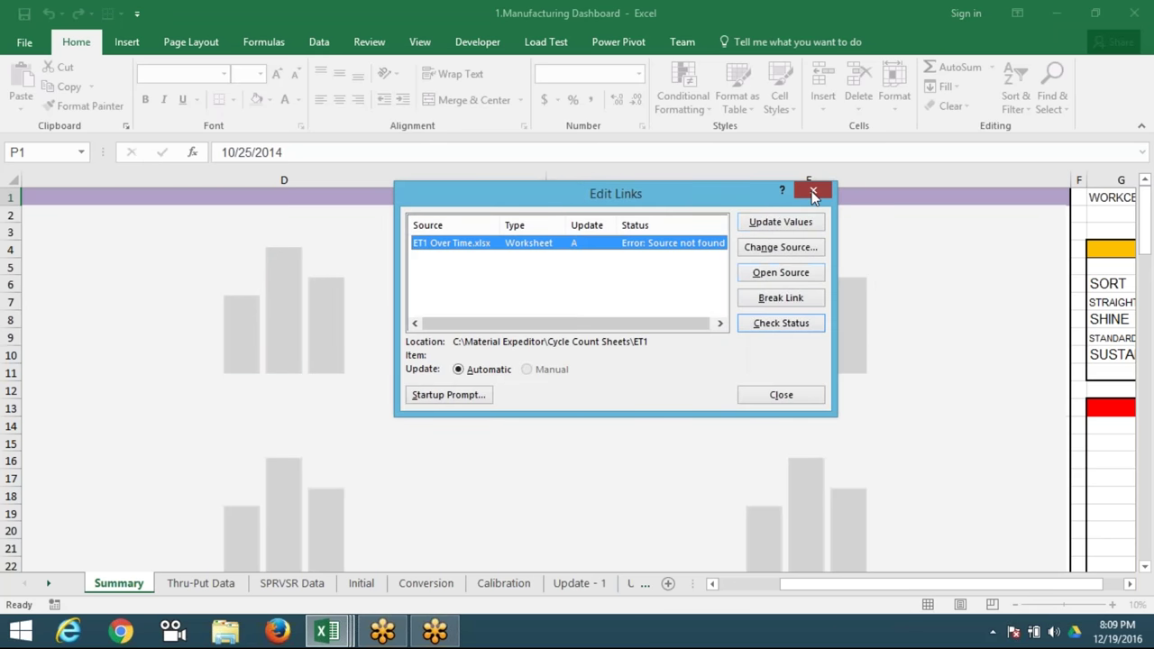
{"action": "left_click", "coordinate": [817, 190]}
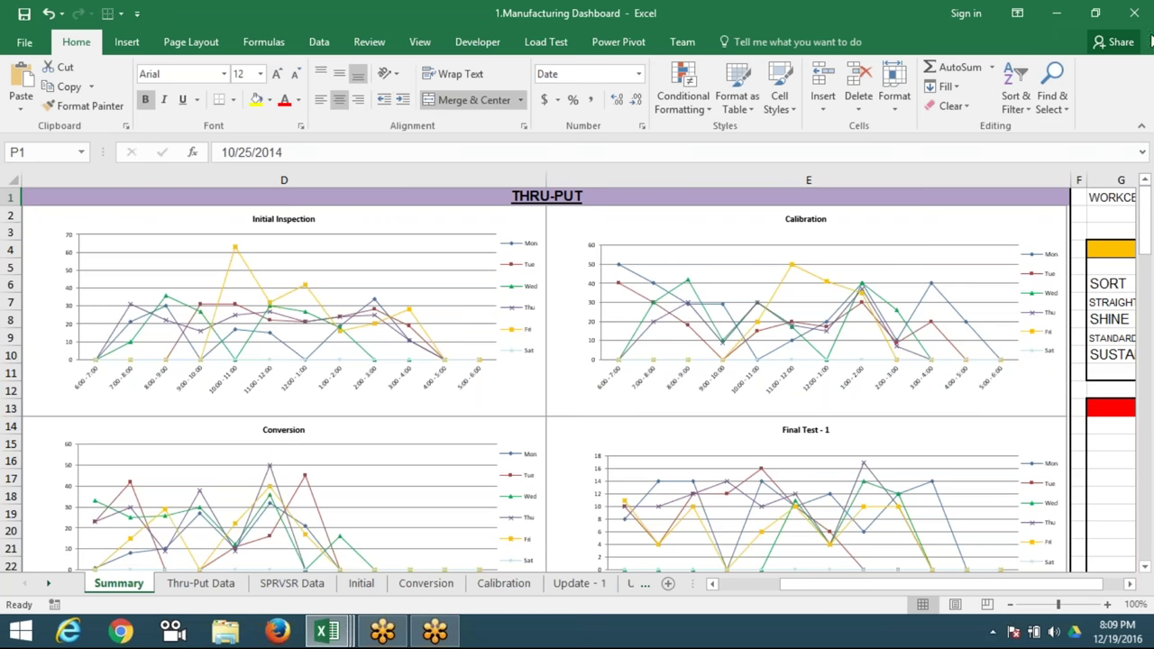
{"action": "left_click", "coordinate": [1131, 45]}
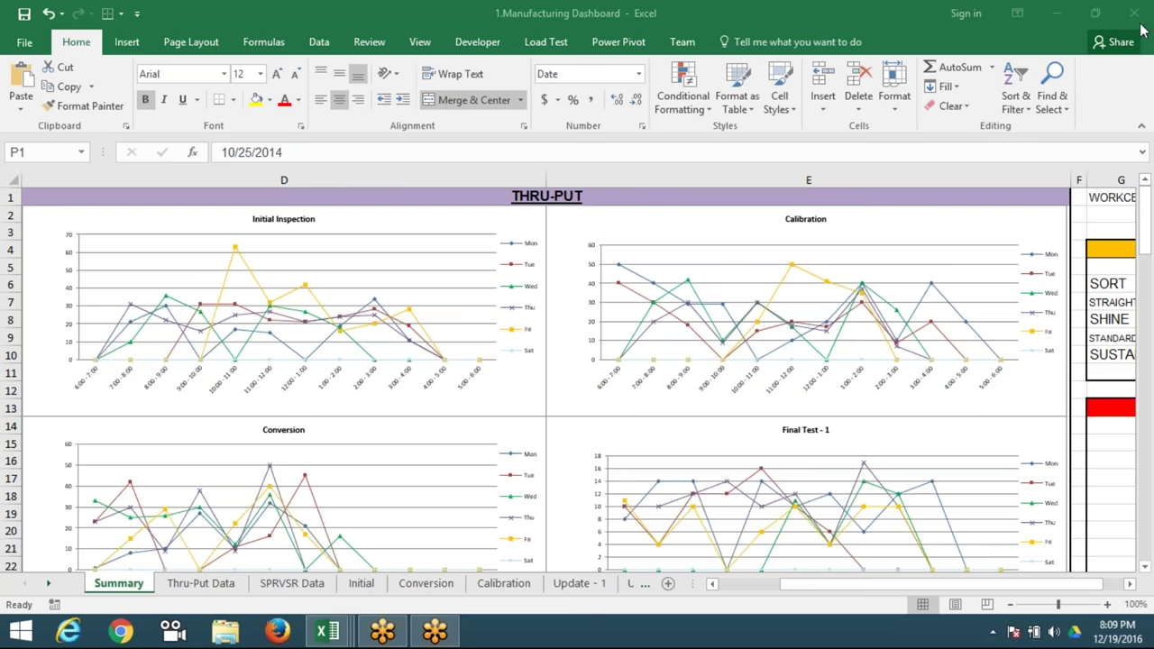
{"action": "left_click", "coordinate": [1136, 14]}
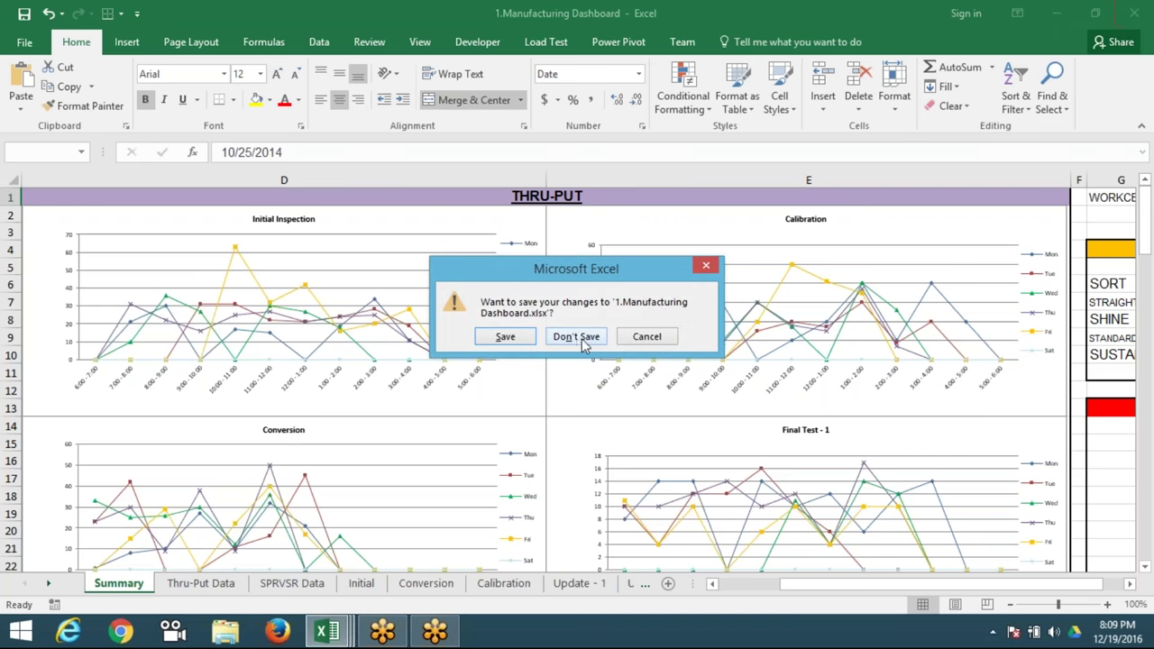
{"action": "left_click", "coordinate": [581, 338]}
{"action": "left_click", "coordinate": [25, 41]}
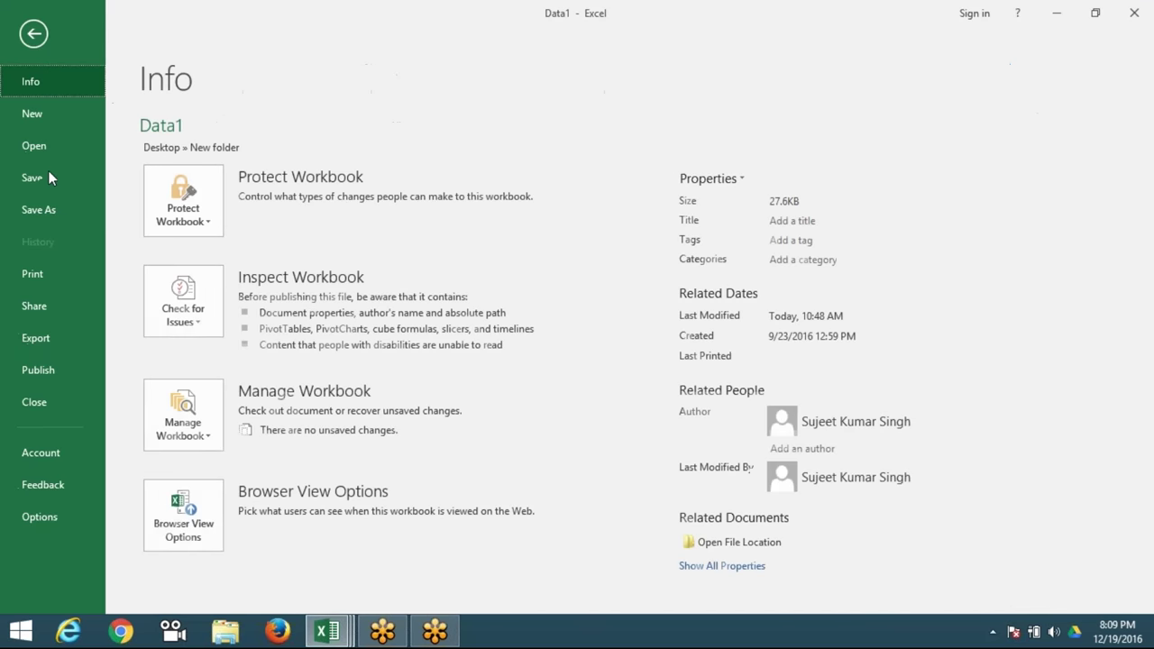
Scroll through the Recent workbooks list and browse the recoverable unsaved workbooks
{"action": "left_click", "coordinate": [46, 153]}
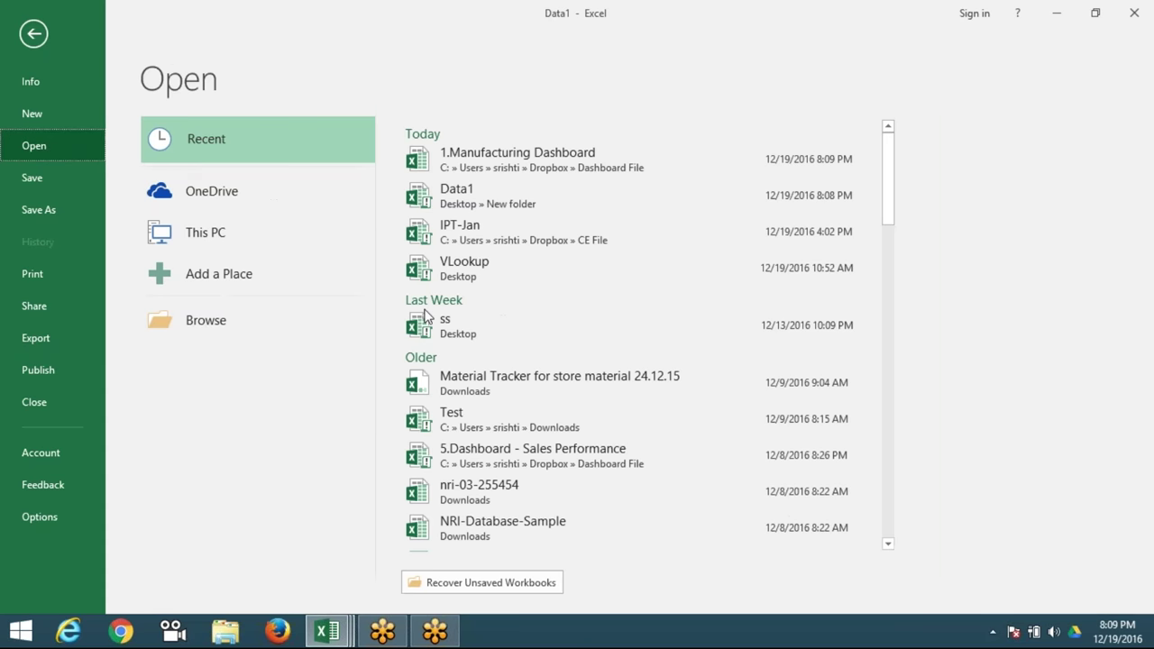
{"action": "scroll", "coordinate": [544, 481], "scroll_direction": "down", "scroll_amount": 1}
{"action": "scroll", "coordinate": [544, 484], "scroll_direction": "down", "scroll_amount": 1}
{"action": "scroll", "coordinate": [544, 485], "scroll_direction": "down", "scroll_amount": 2}
{"action": "scroll", "coordinate": [544, 484], "scroll_direction": "down", "scroll_amount": 1}
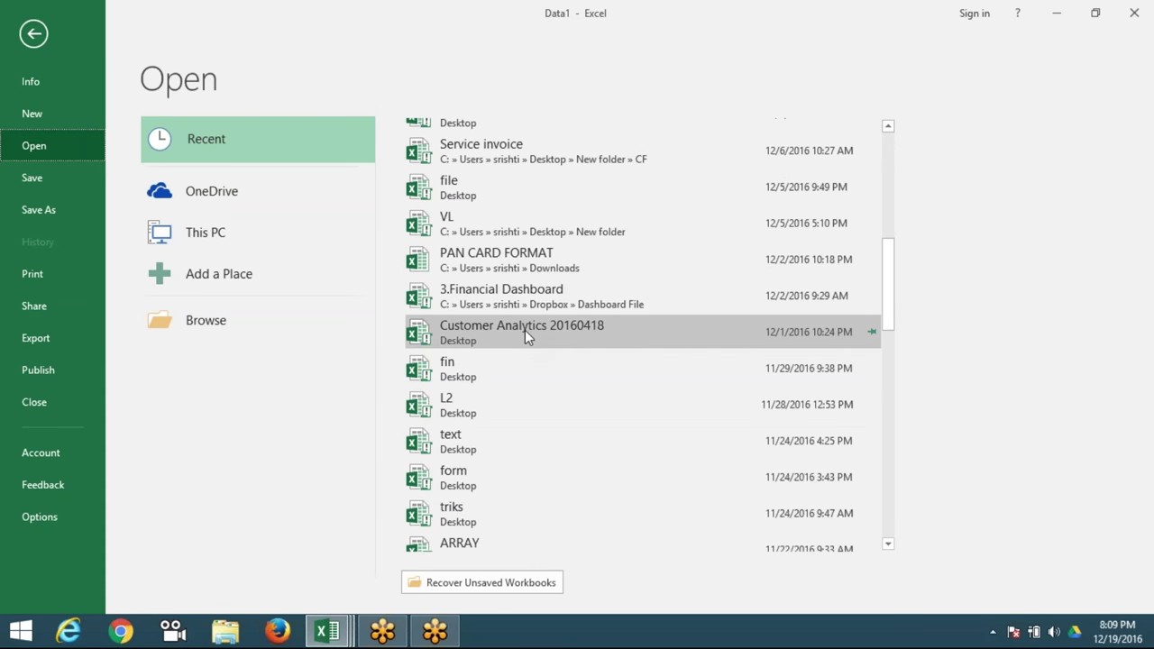
{"action": "scroll", "coordinate": [525, 377], "scroll_direction": "down", "scroll_amount": 1}
{"action": "scroll", "coordinate": [525, 377], "scroll_direction": "down", "scroll_amount": 2}
{"action": "scroll", "coordinate": [525, 377], "scroll_direction": "down", "scroll_amount": 1}
{"action": "scroll", "coordinate": [525, 377], "scroll_direction": "down", "scroll_amount": 3}
{"action": "scroll", "coordinate": [525, 377], "scroll_direction": "down", "scroll_amount": 1}
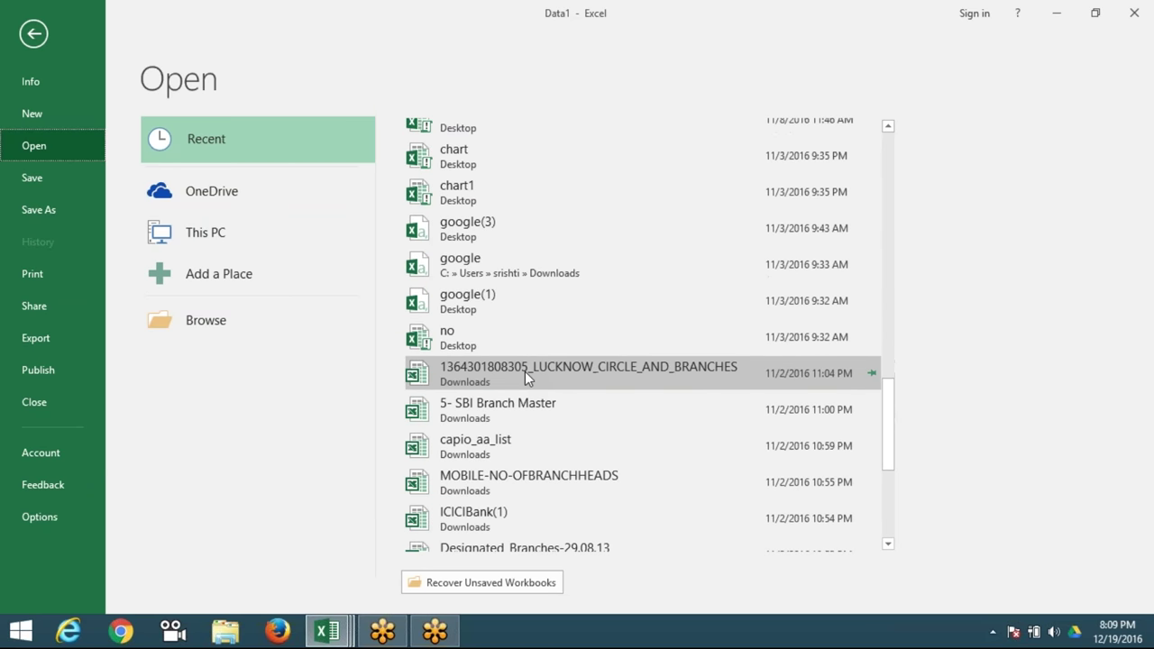
{"action": "scroll", "coordinate": [525, 373], "scroll_direction": "down", "scroll_amount": 2}
{"action": "scroll", "coordinate": [525, 374], "scroll_direction": "down", "scroll_amount": 1}
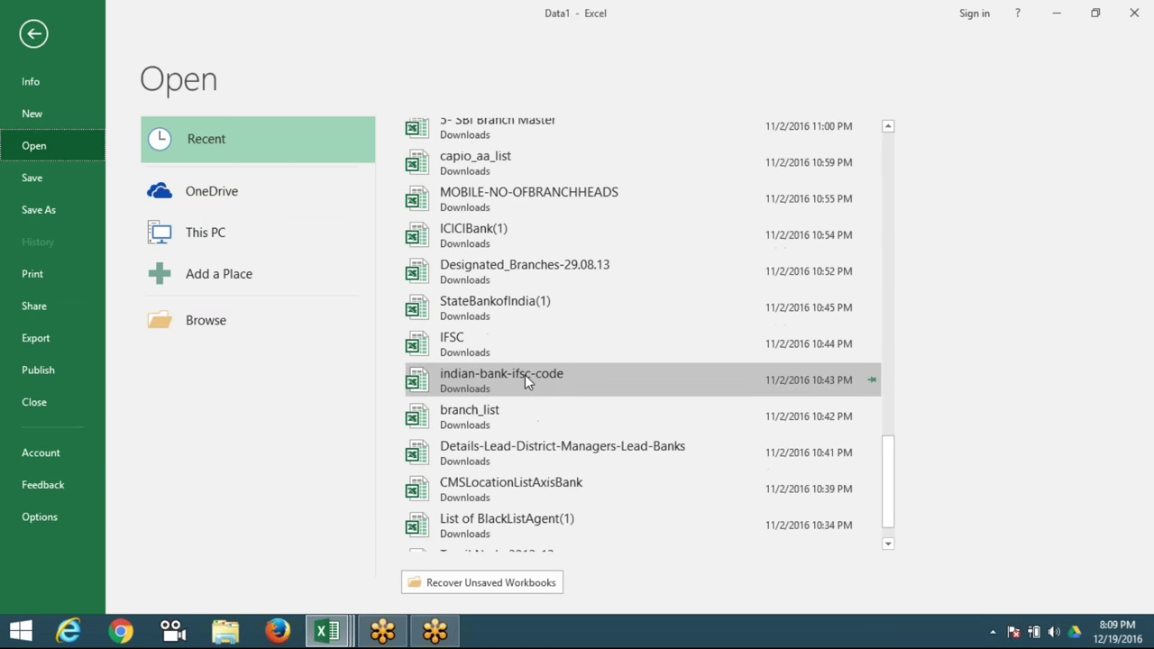
{"action": "scroll", "coordinate": [524, 374], "scroll_direction": "down", "scroll_amount": 1}
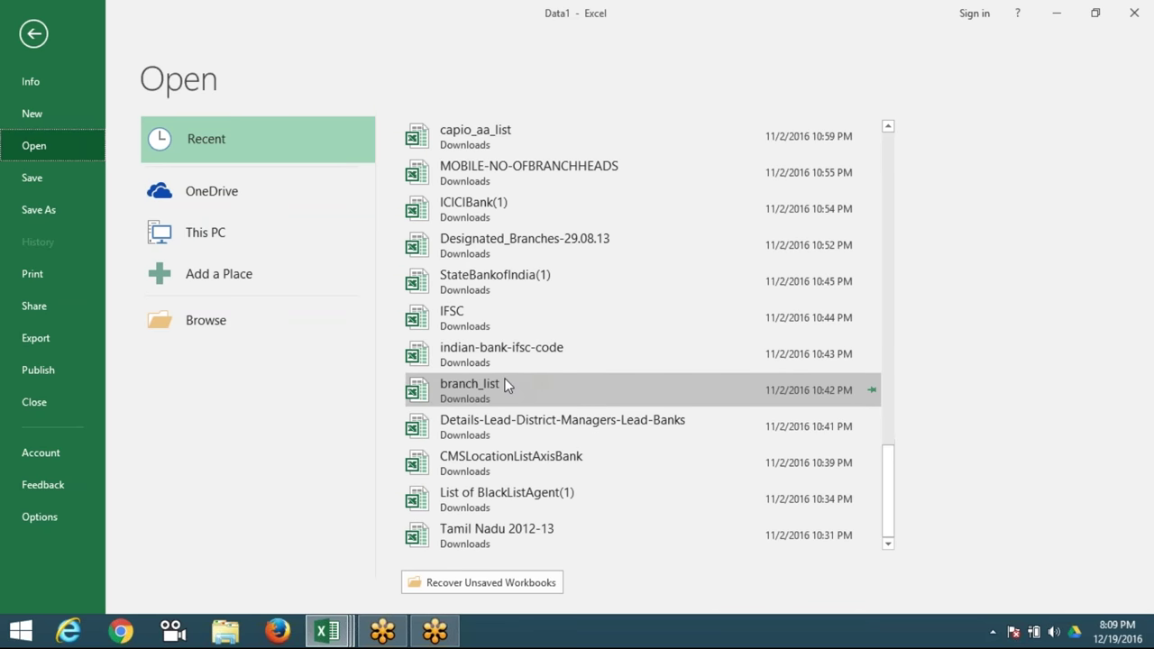
{"action": "left_click", "coordinate": [455, 584]}
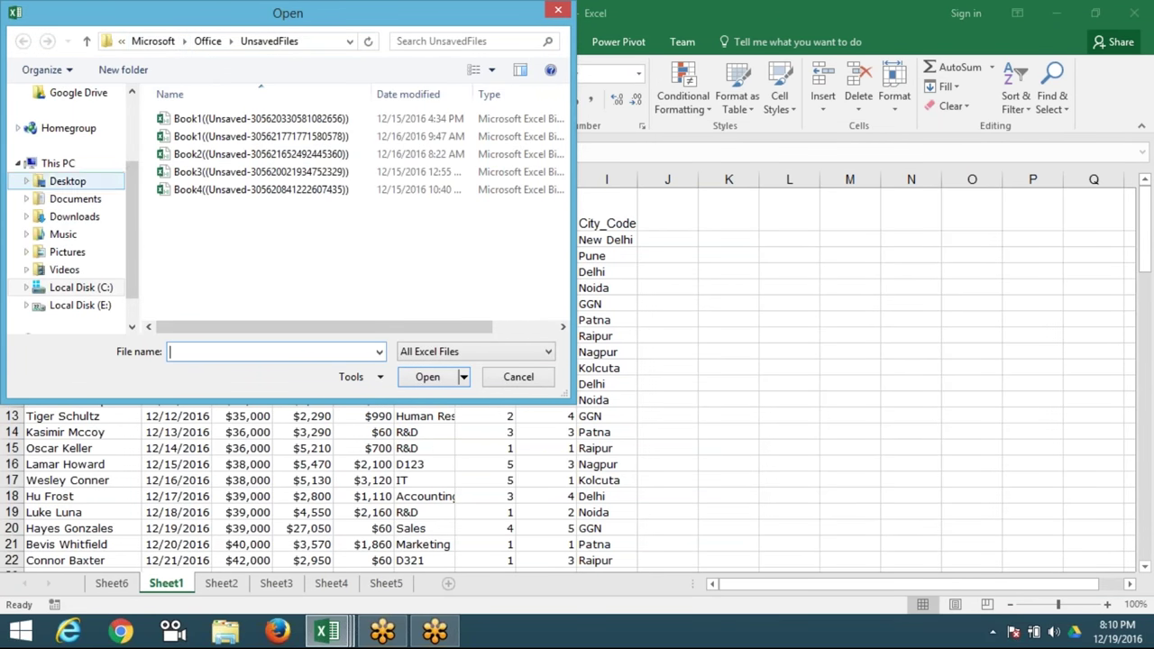
Browse via Desktop and C:\Users into Dropbox's CE File folder, selecting IPT-Jan
{"action": "left_click", "coordinate": [74, 184]}
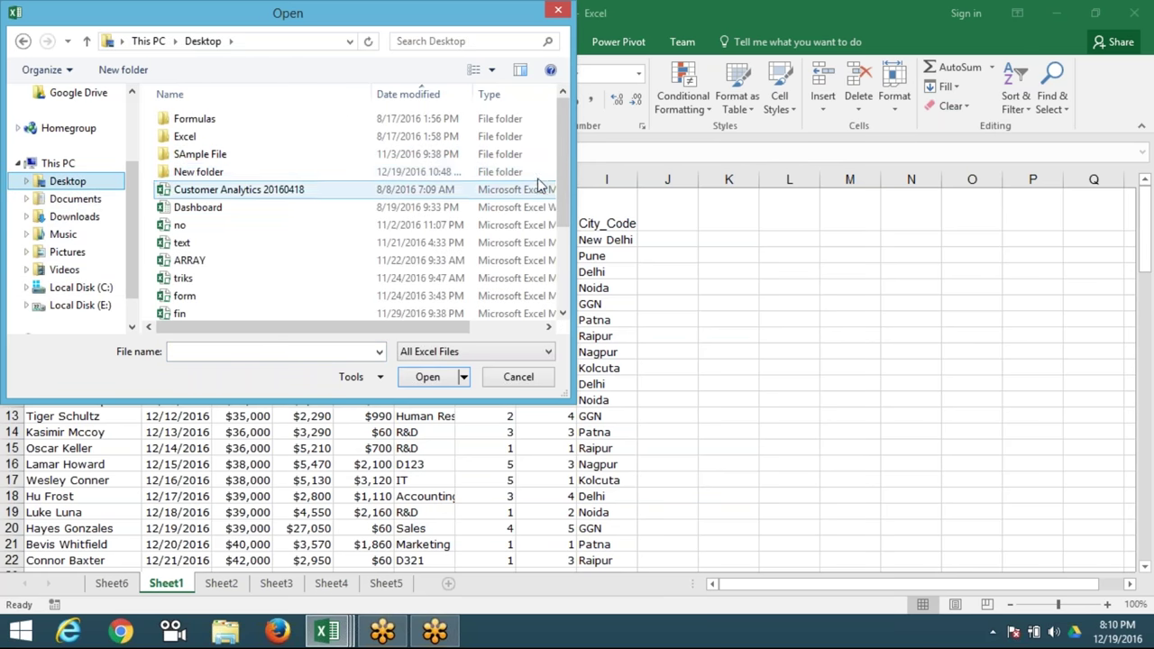
{"action": "left_click", "coordinate": [326, 158]}
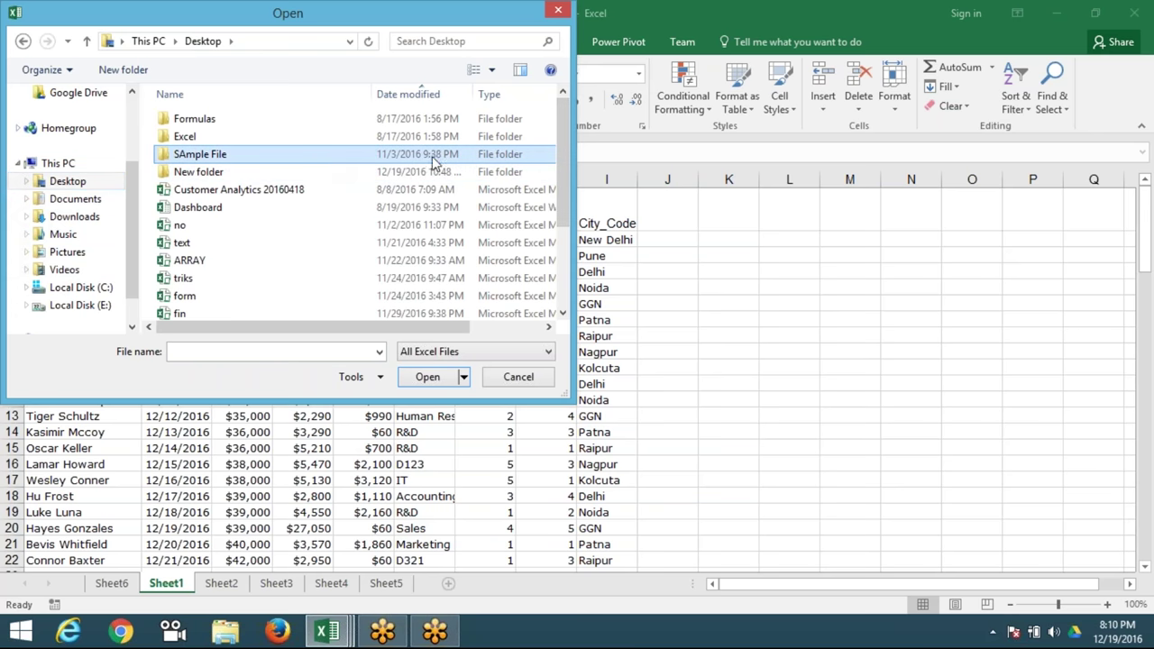
{"action": "left_click", "coordinate": [90, 288]}
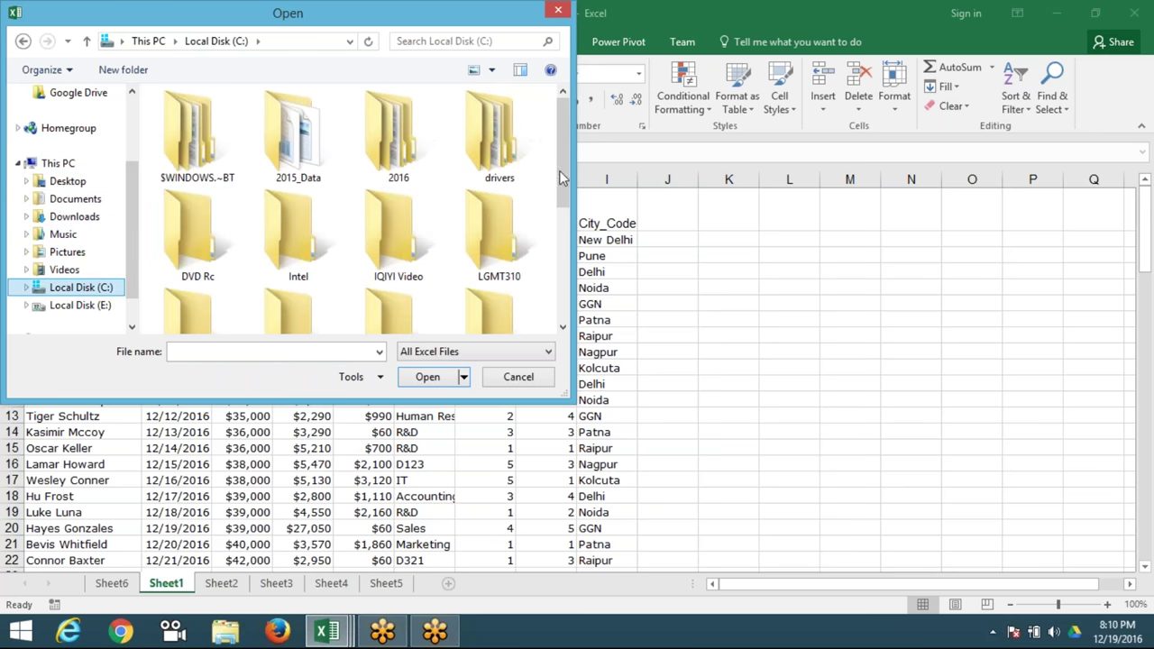
{"action": "left_click_drag", "start_coordinate": [563, 179], "coordinate": [573, 309]}
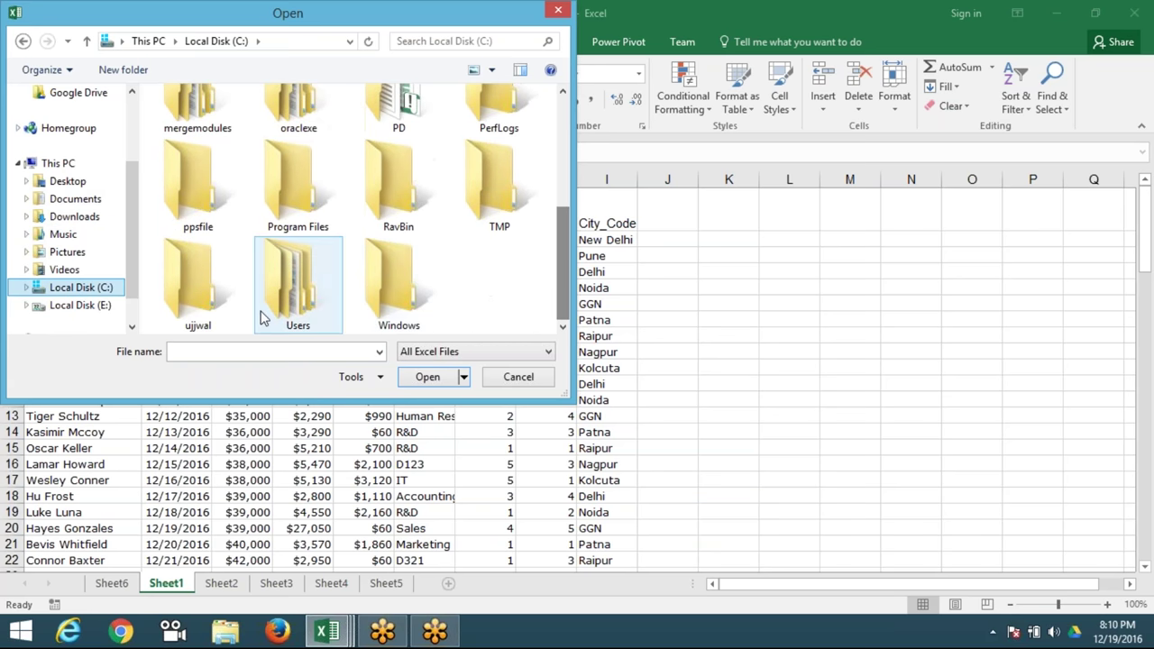
{"action": "double_click", "coordinate": [270, 302]}
{"action": "left_click", "coordinate": [227, 243]}
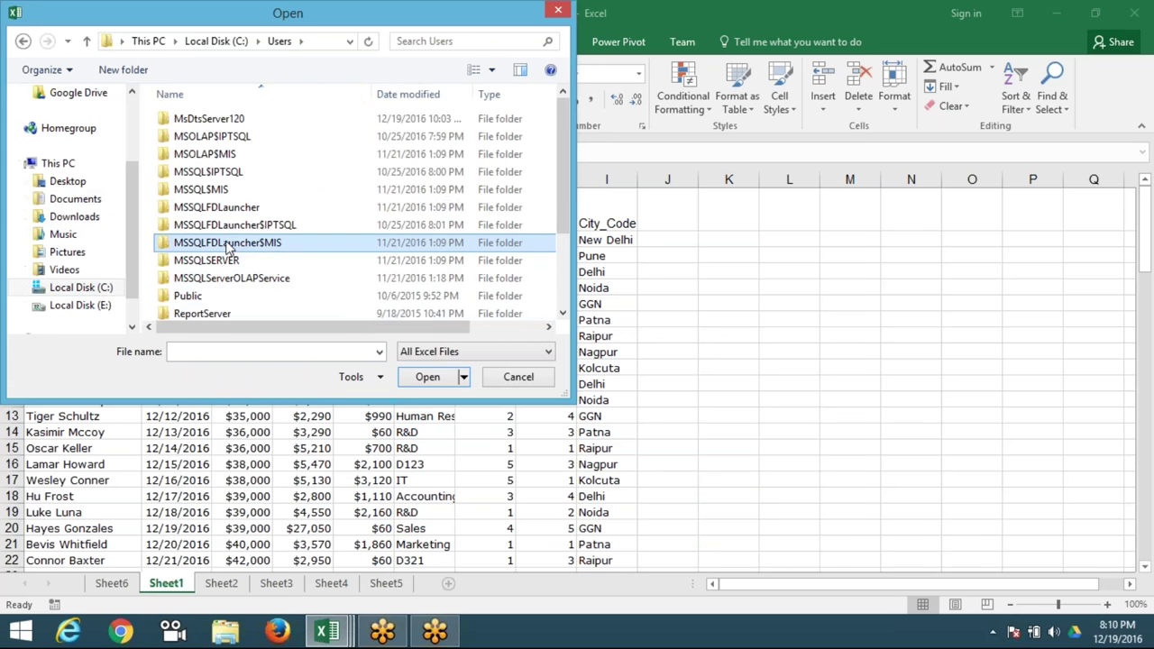
{"action": "scroll", "coordinate": [230, 248], "scroll_direction": "down", "scroll_amount": 2}
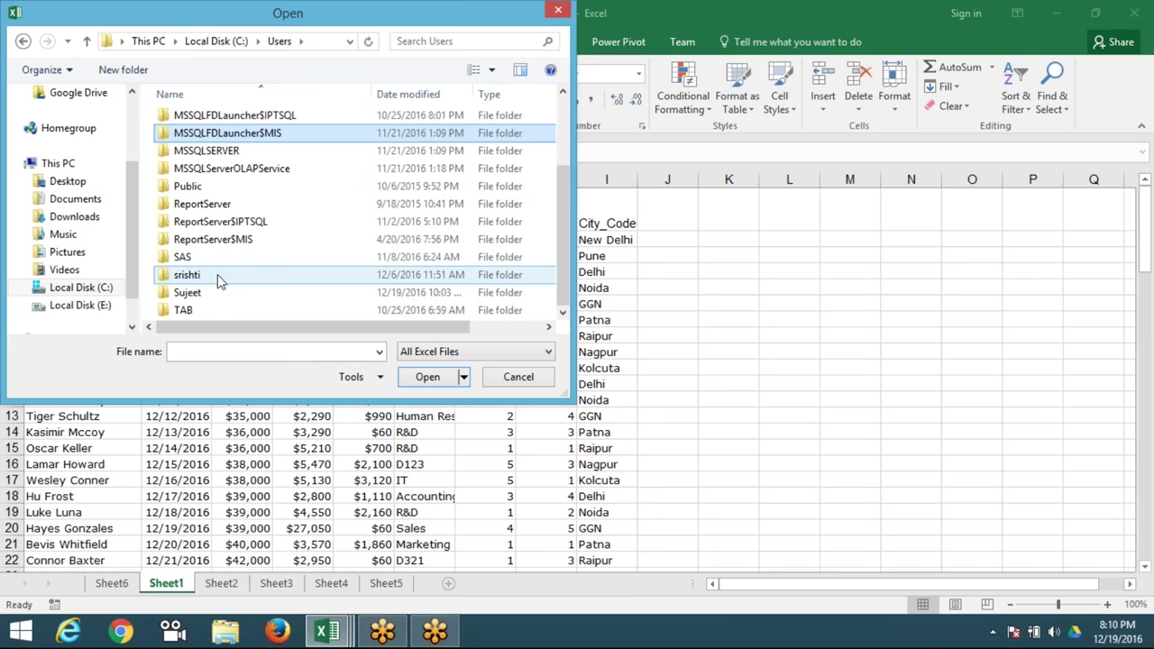
{"action": "double_click", "coordinate": [217, 274]}
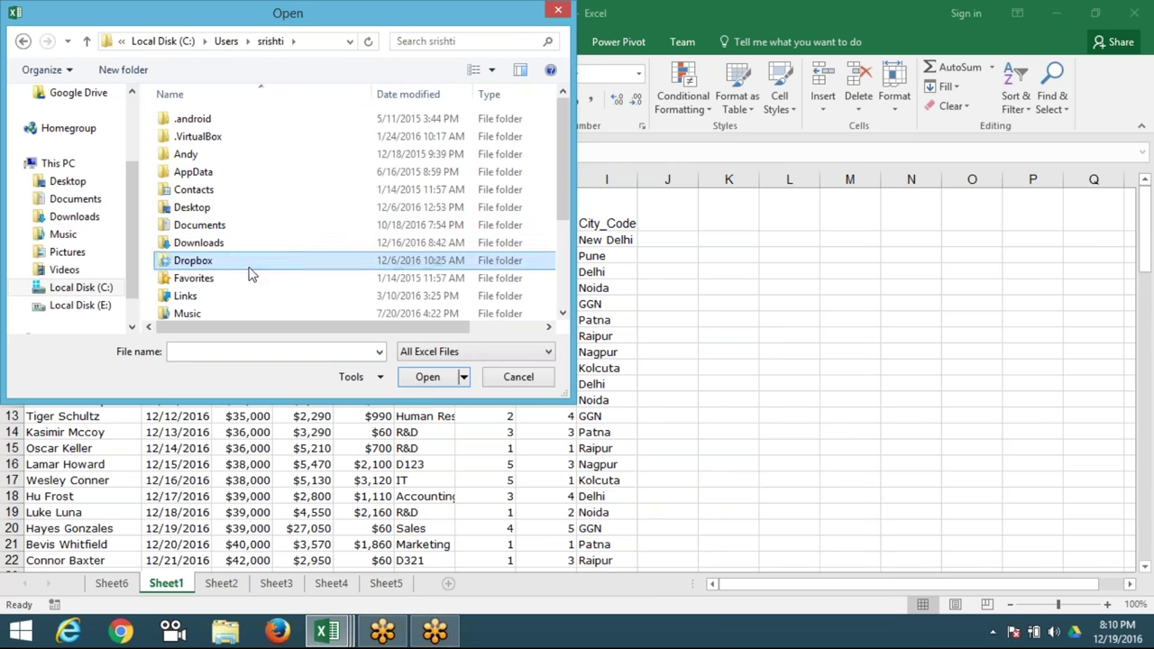
{"action": "double_click", "coordinate": [250, 271]}
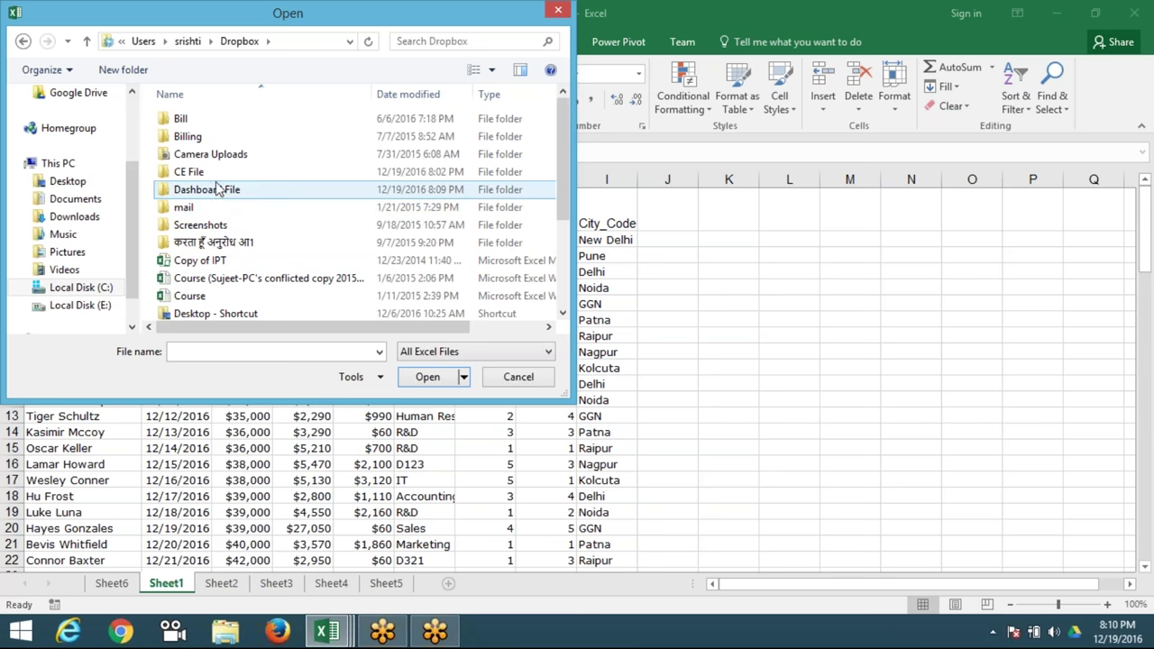
{"action": "double_click", "coordinate": [221, 173]}
{"action": "left_click", "coordinate": [206, 245]}
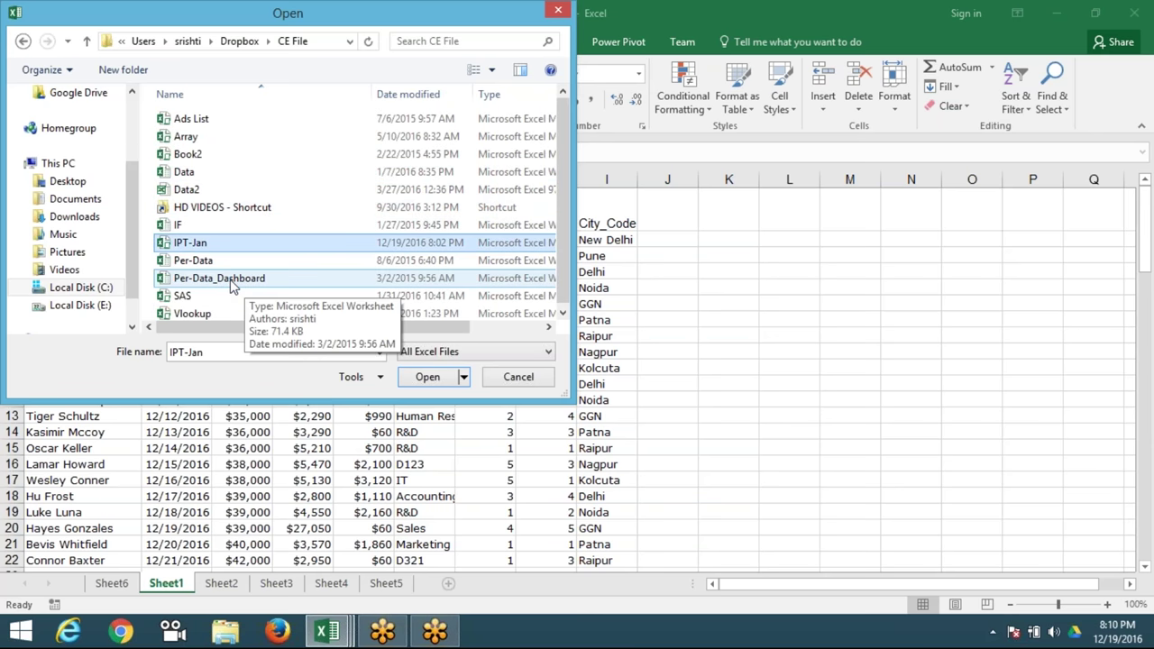
Go up to Dropbox and open 8.Sales Performance Dashboard from the Dashboard File folder
{"action": "left_click", "coordinate": [239, 40]}
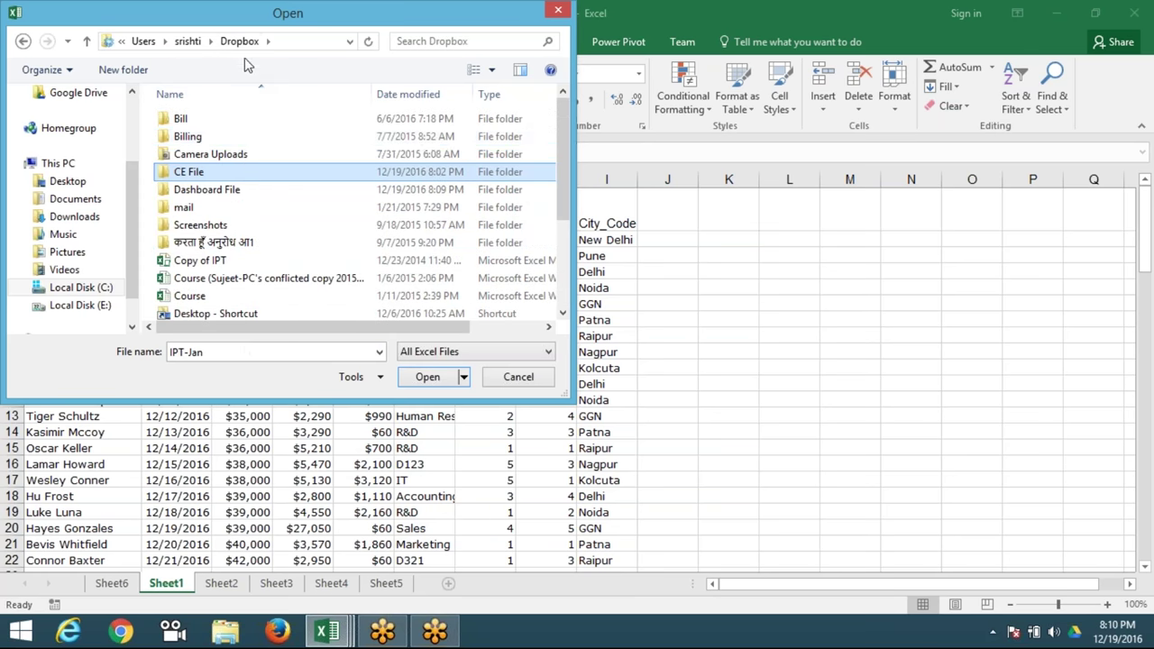
{"action": "double_click", "coordinate": [227, 191]}
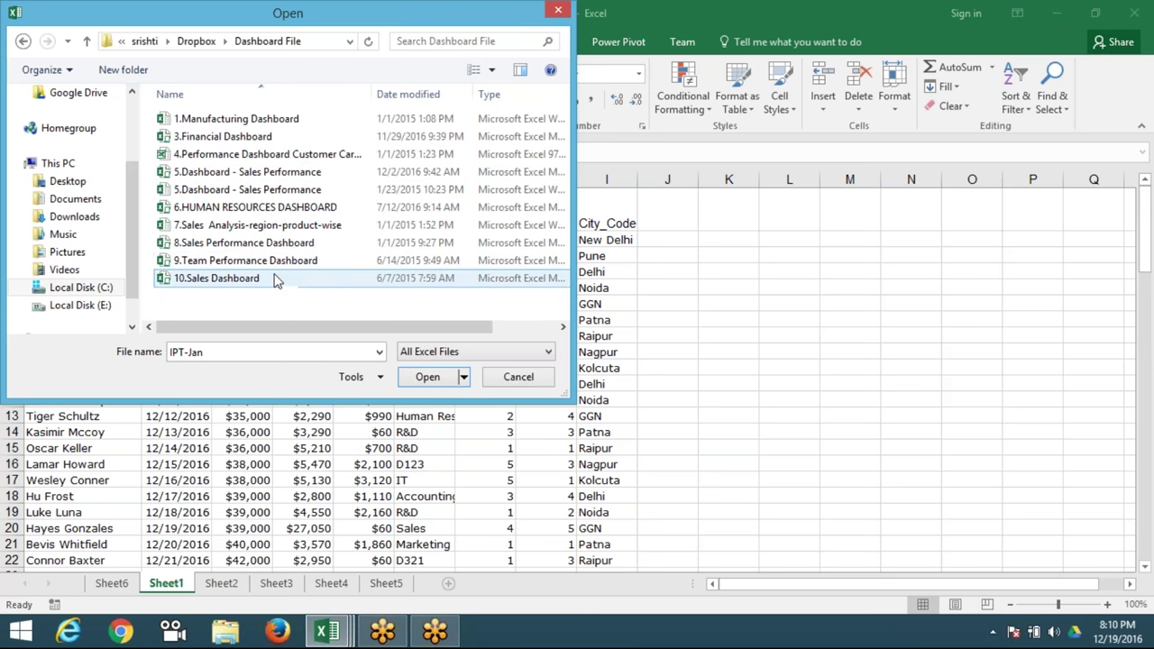
{"action": "left_click", "coordinate": [270, 244]}
{"action": "left_click", "coordinate": [428, 379]}
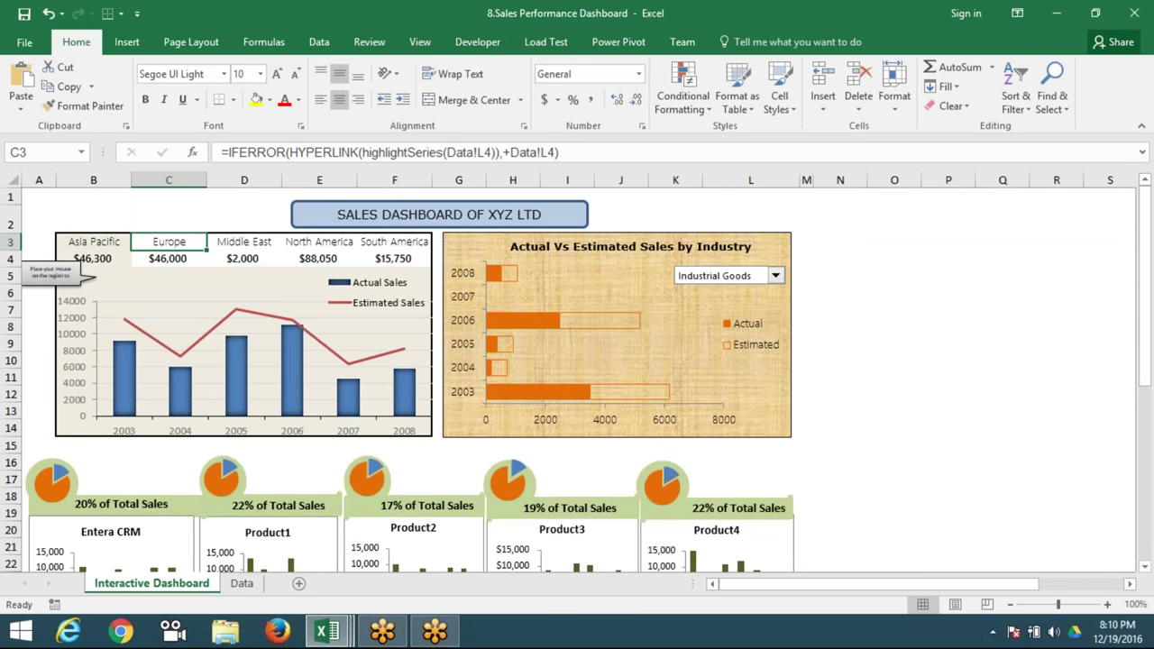
Switch the Sales Person chart from 2006 to 2007 and back to 2006
{"action": "scroll", "coordinate": [358, 341], "scroll_direction": "down", "scroll_amount": 3}
{"action": "scroll", "coordinate": [334, 352], "scroll_direction": "down", "scroll_amount": 5}
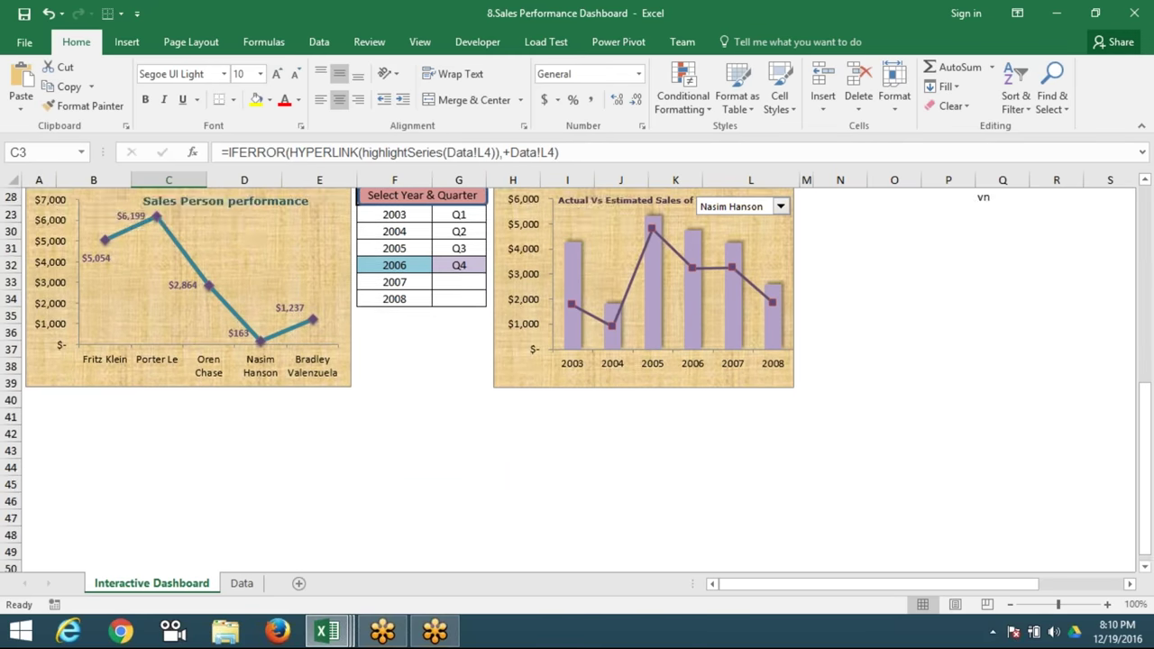
{"action": "left_click", "coordinate": [394, 310]}
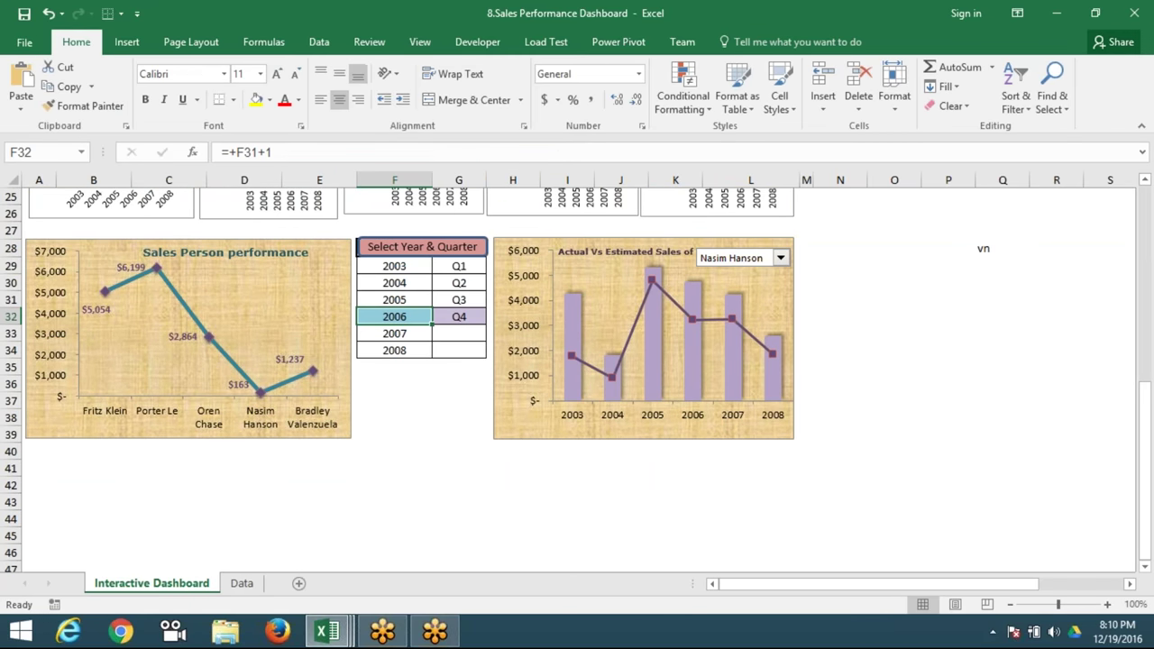
{"action": "left_click", "coordinate": [395, 336]}
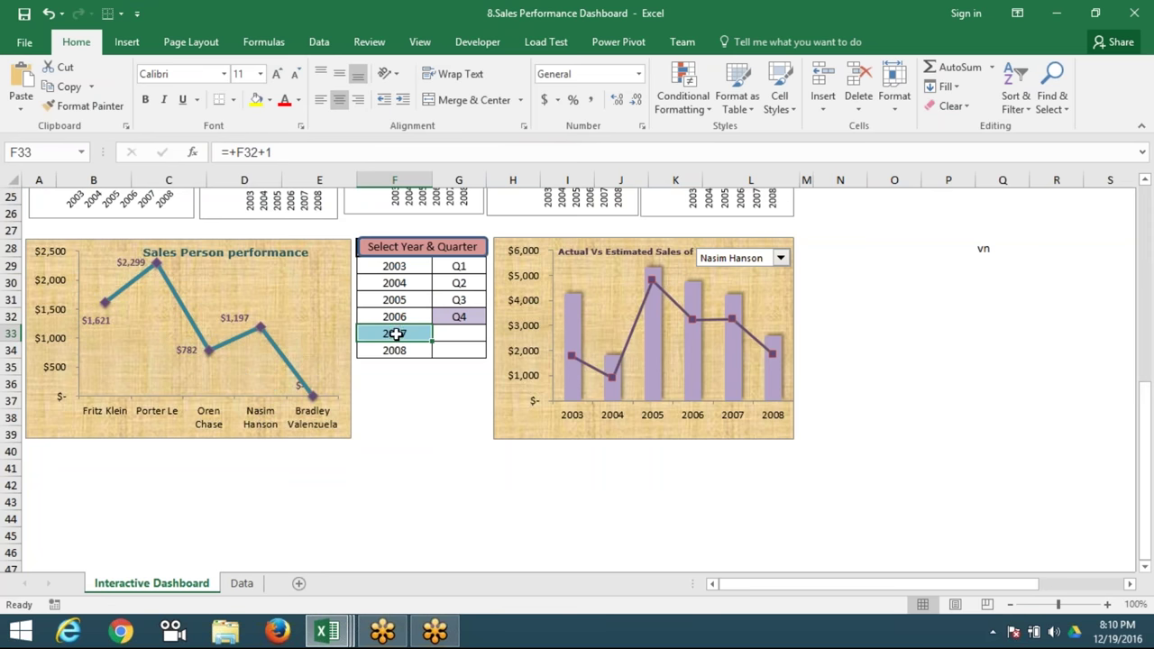
{"action": "left_click", "coordinate": [395, 317]}
{"action": "left_click", "coordinate": [424, 447]}
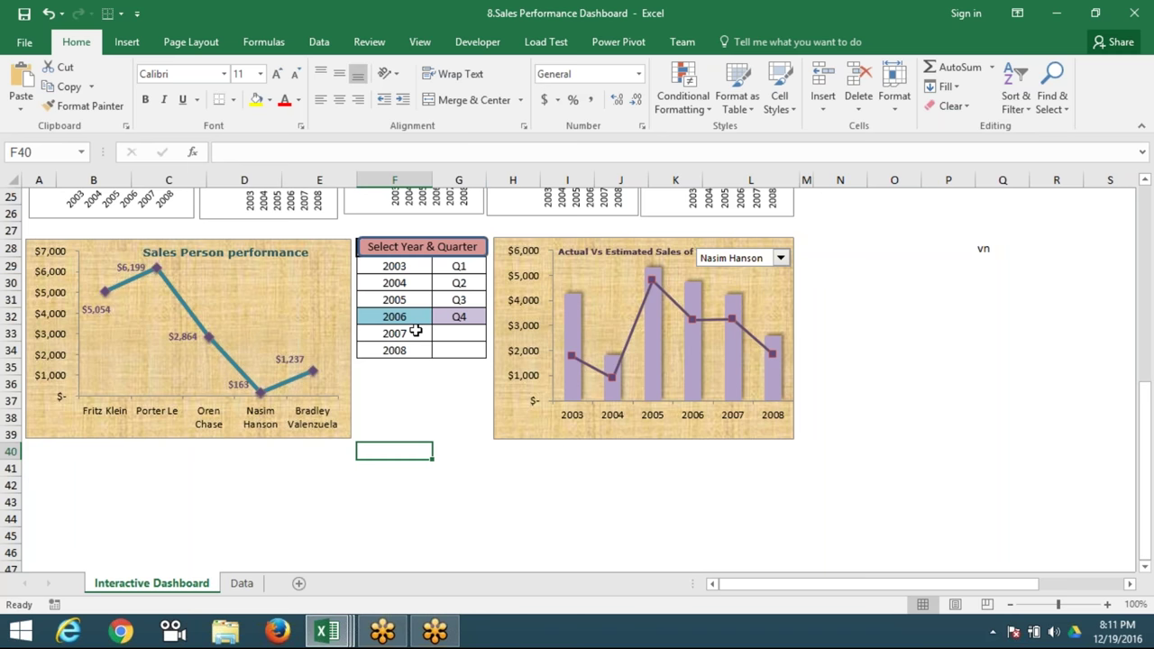
Try quarters Q3 and Q2 on the chart, then return to Q4
{"action": "left_click", "coordinate": [473, 302]}
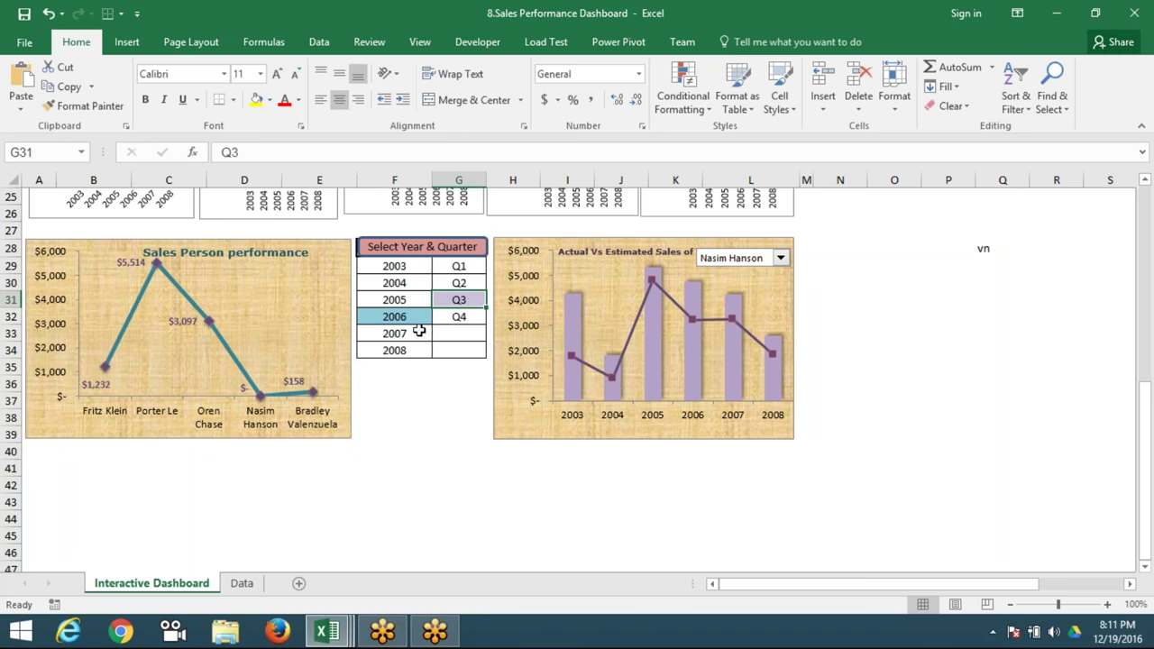
{"action": "left_click", "coordinate": [464, 283]}
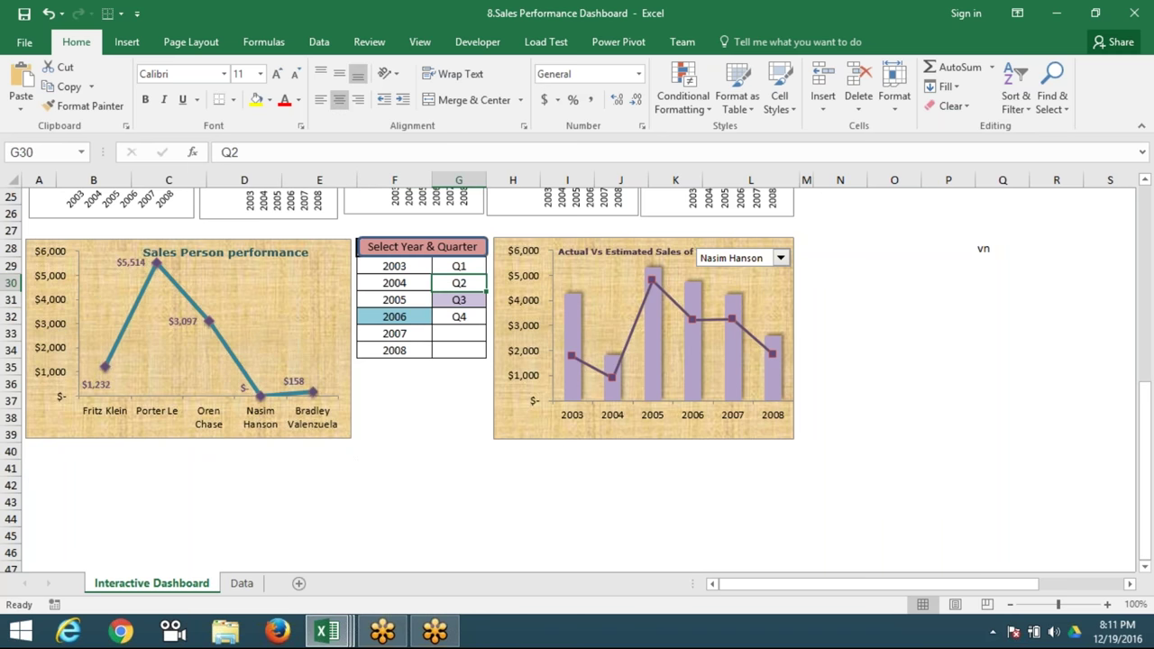
{"action": "left_click", "coordinate": [466, 316]}
{"action": "left_click", "coordinate": [473, 453]}
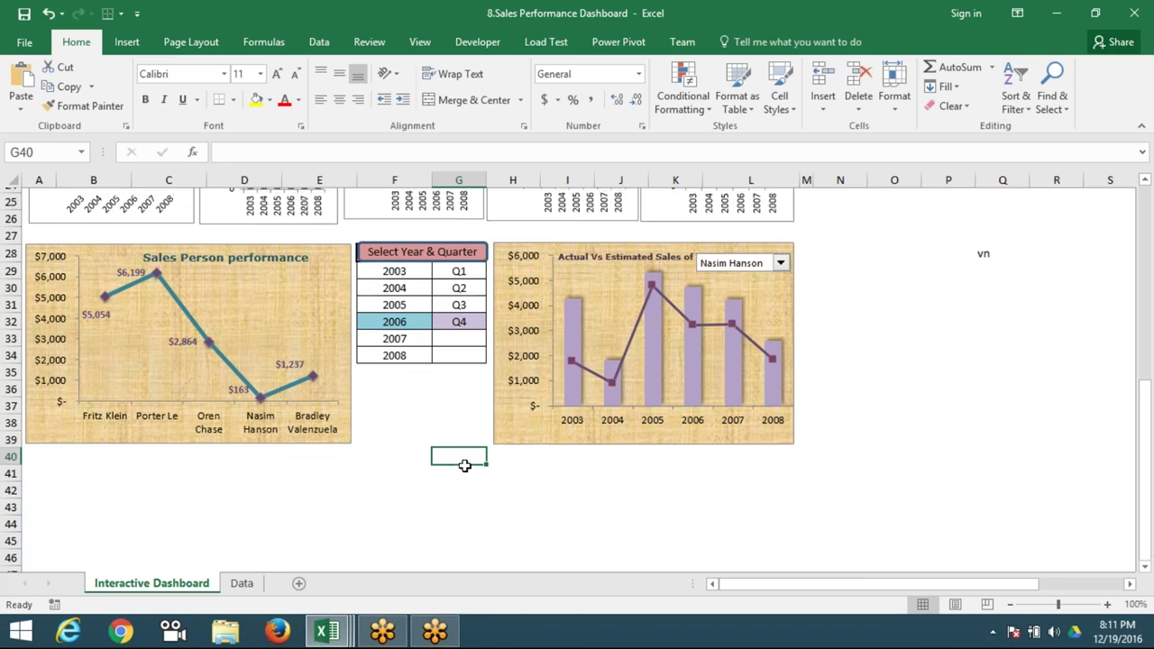
{"action": "scroll", "coordinate": [464, 466], "scroll_direction": "up", "scroll_amount": 5}
{"action": "scroll", "coordinate": [465, 466], "scroll_direction": "up", "scroll_amount": 3}
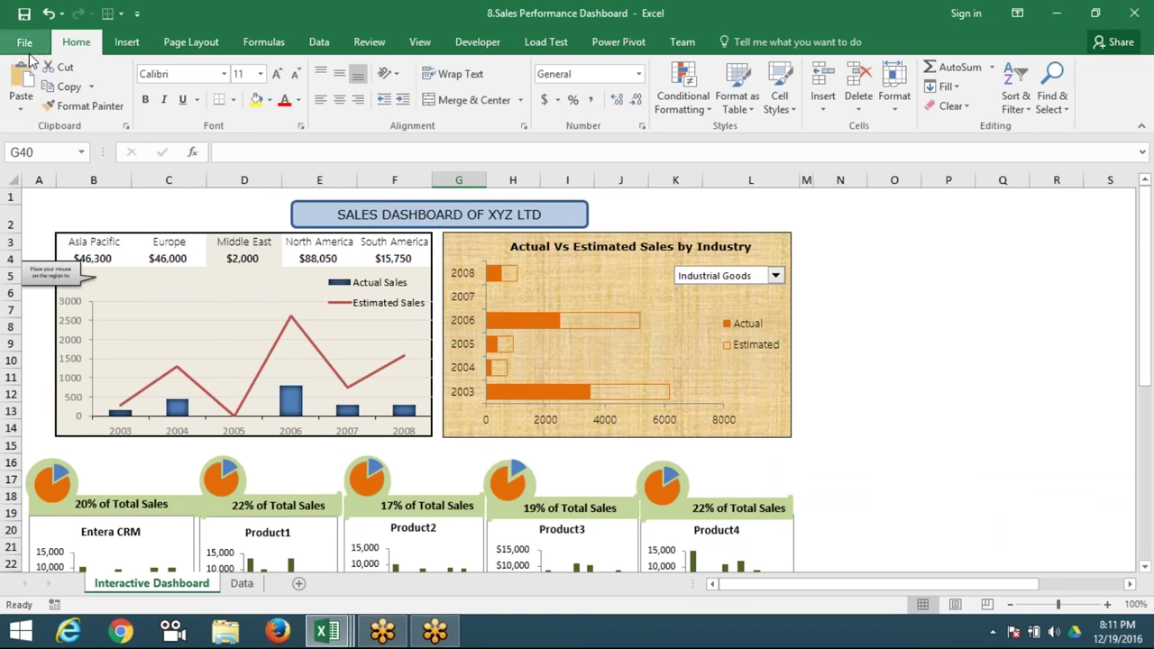
Open the 7.Sales Analysis-region-product-wise workbook through Browse
{"action": "left_click", "coordinate": [27, 45]}
{"action": "left_click", "coordinate": [45, 148]}
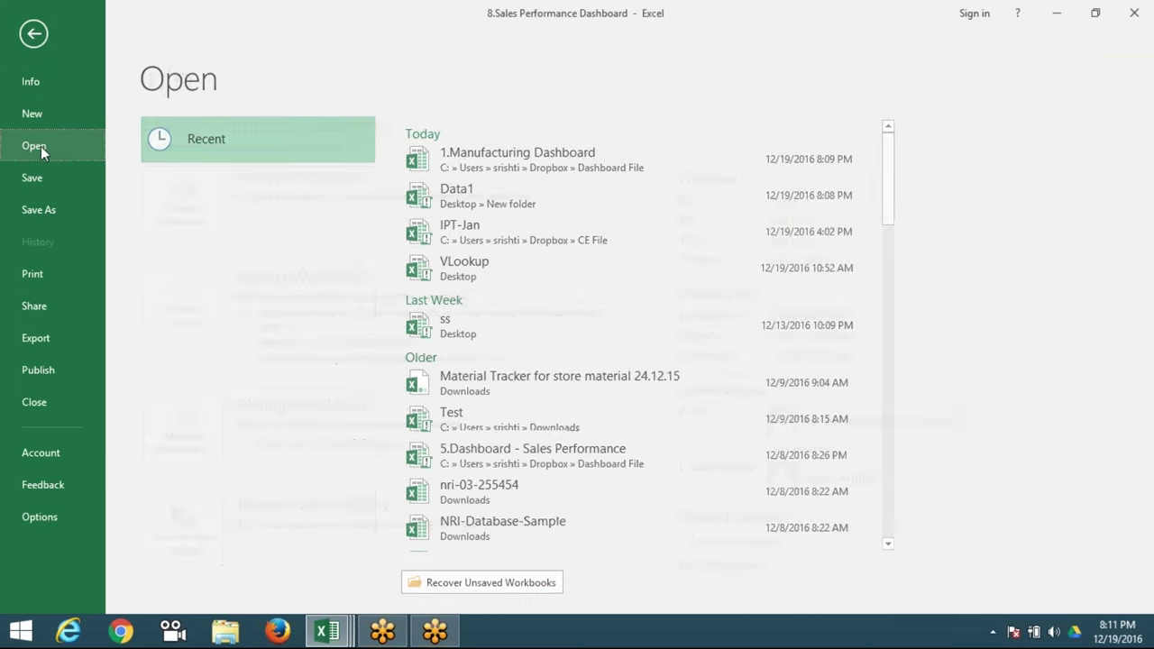
{"action": "left_click", "coordinate": [234, 325]}
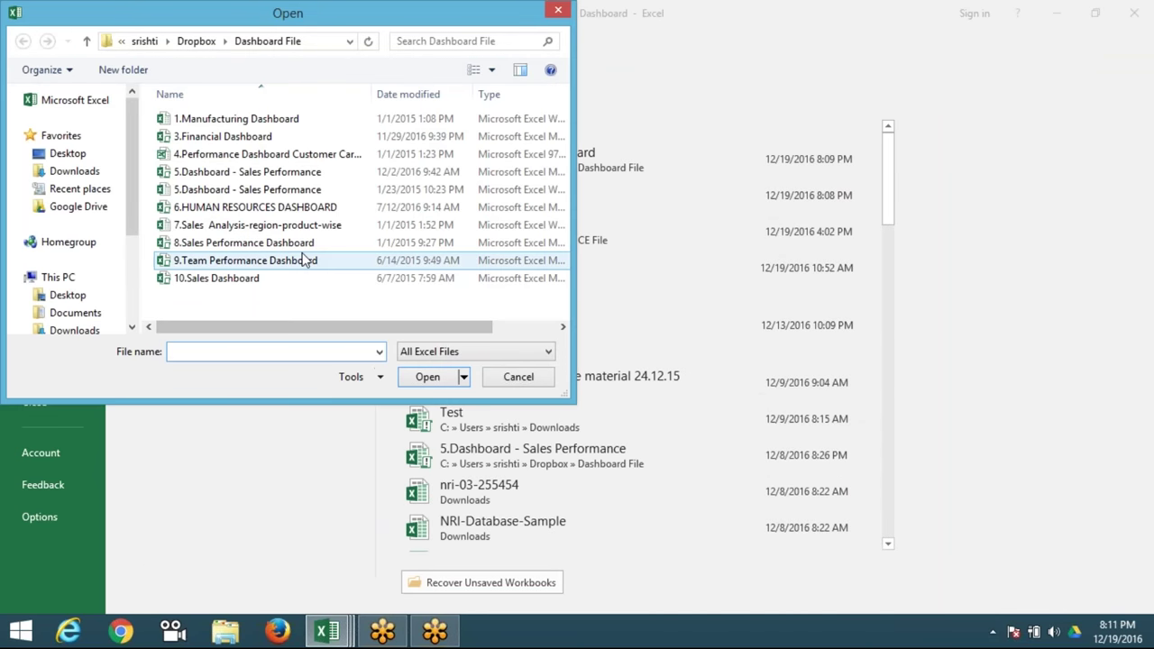
{"action": "left_click", "coordinate": [253, 226]}
{"action": "left_click", "coordinate": [422, 376]}
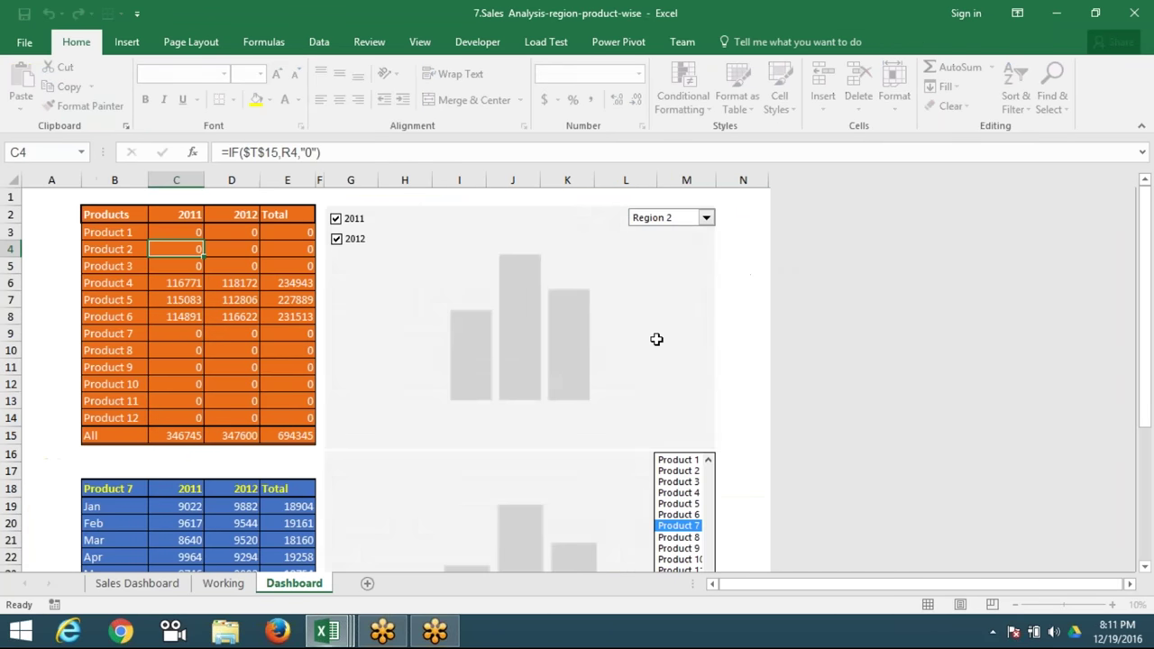
{"action": "scroll", "coordinate": [657, 343], "scroll_direction": "down", "scroll_amount": 3}
{"action": "scroll", "coordinate": [562, 301], "scroll_direction": "down", "scroll_amount": 2}
{"action": "scroll", "coordinate": [562, 301], "scroll_direction": "up", "scroll_amount": 4}
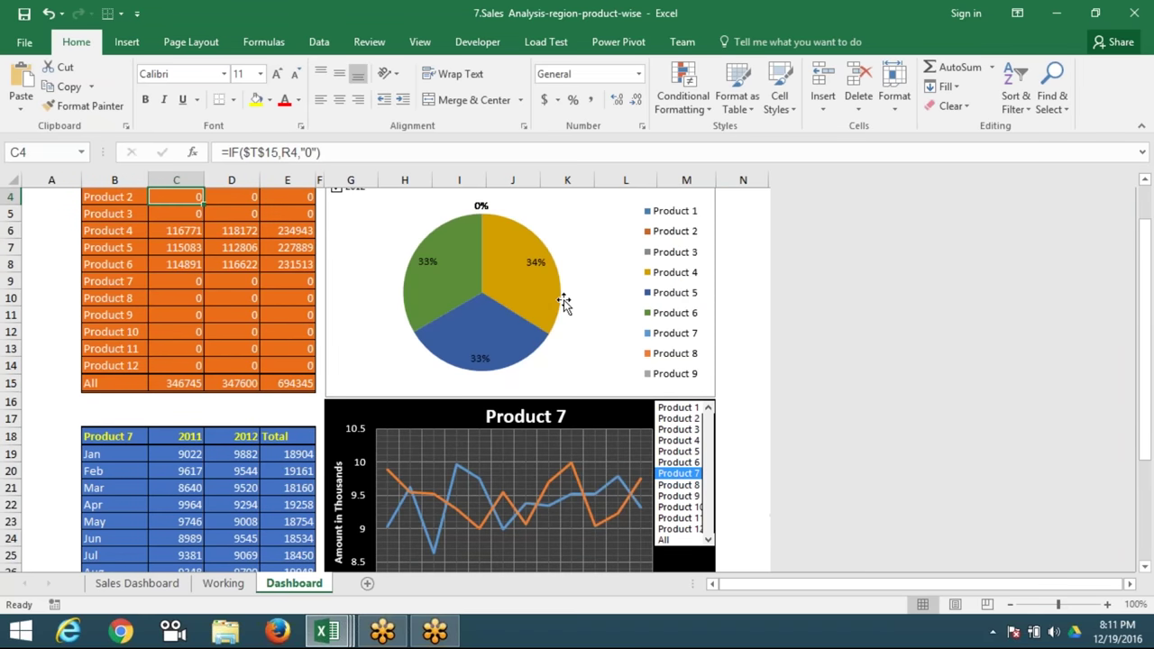
Switch to the Sales Dashboard sheet and select Product 1 cell B13
{"action": "left_click", "coordinate": [149, 583]}
{"action": "left_click", "coordinate": [126, 369]}
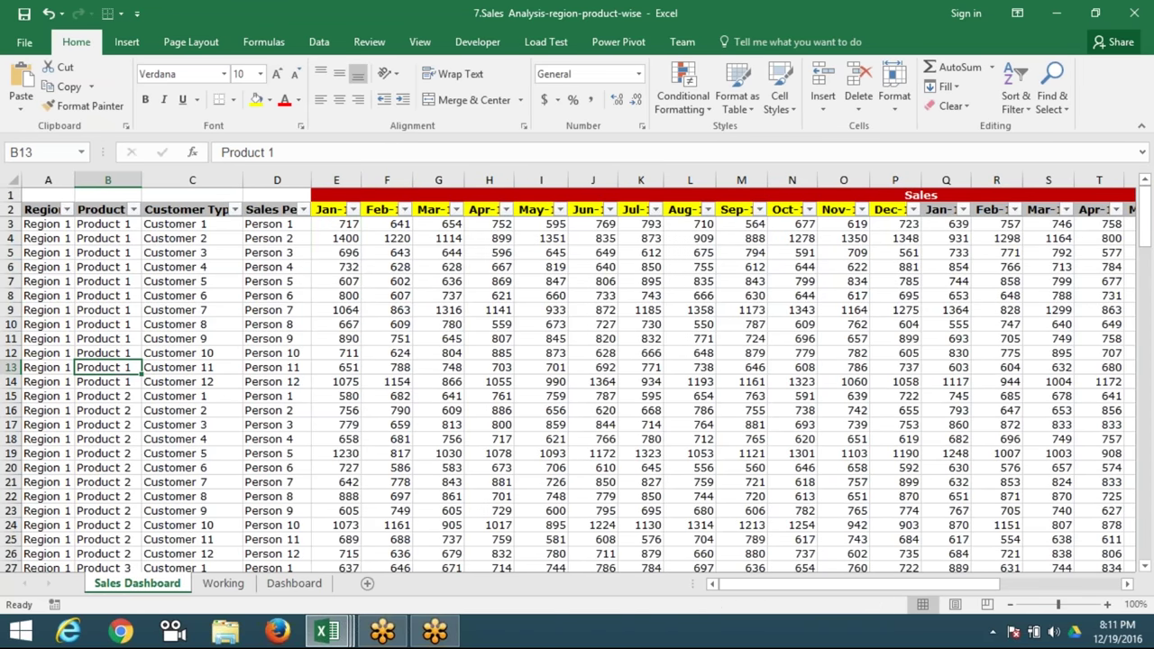
{"action": "left_click", "coordinate": [24, 42]}
Open the second 5.Dashboard - Sales Performance file through Browse
{"action": "left_click", "coordinate": [42, 149]}
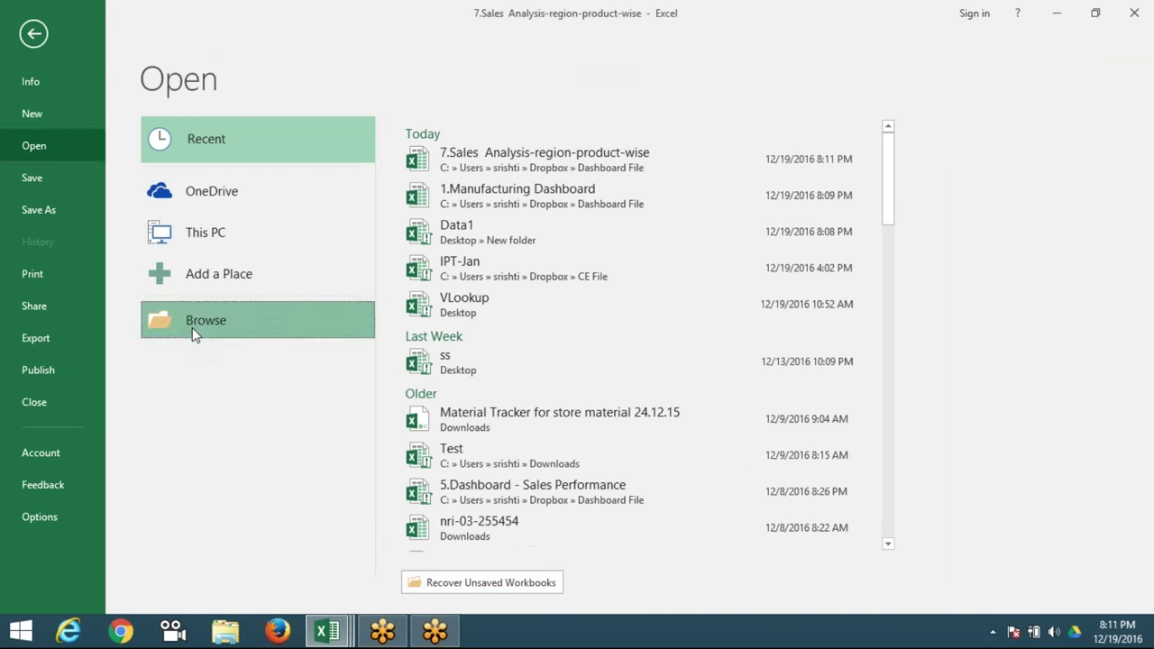
{"action": "left_click", "coordinate": [193, 326]}
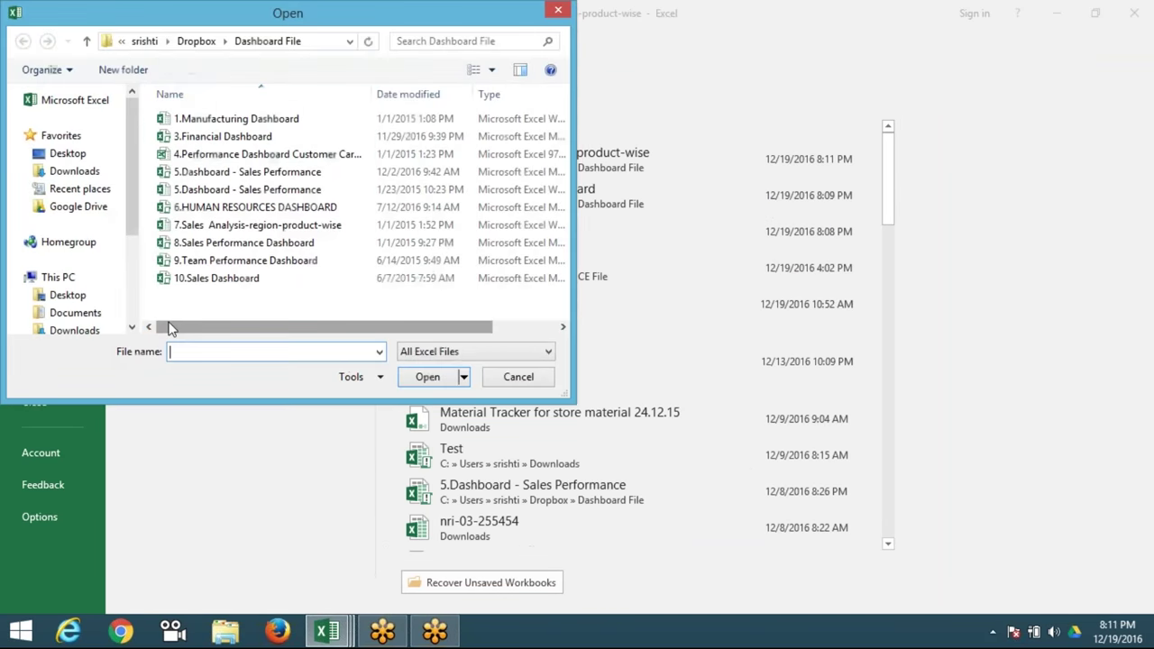
{"action": "left_click", "coordinate": [188, 191]}
{"action": "left_click", "coordinate": [422, 374]}
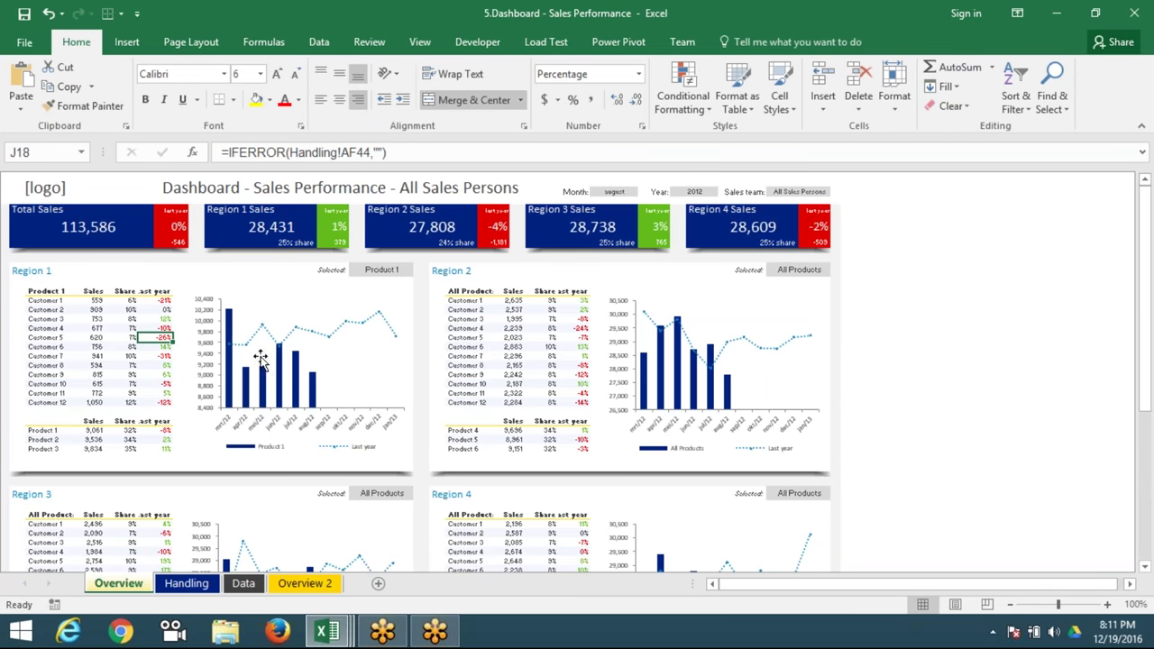
{"action": "scroll", "coordinate": [262, 371], "scroll_direction": "up", "scroll_amount": 2, "text": "ctrl"}
Keep the year at 2012 and change the dashboard month from august to september, then oktober
{"action": "scroll", "coordinate": [224, 314], "scroll_direction": "up", "scroll_amount": 1}
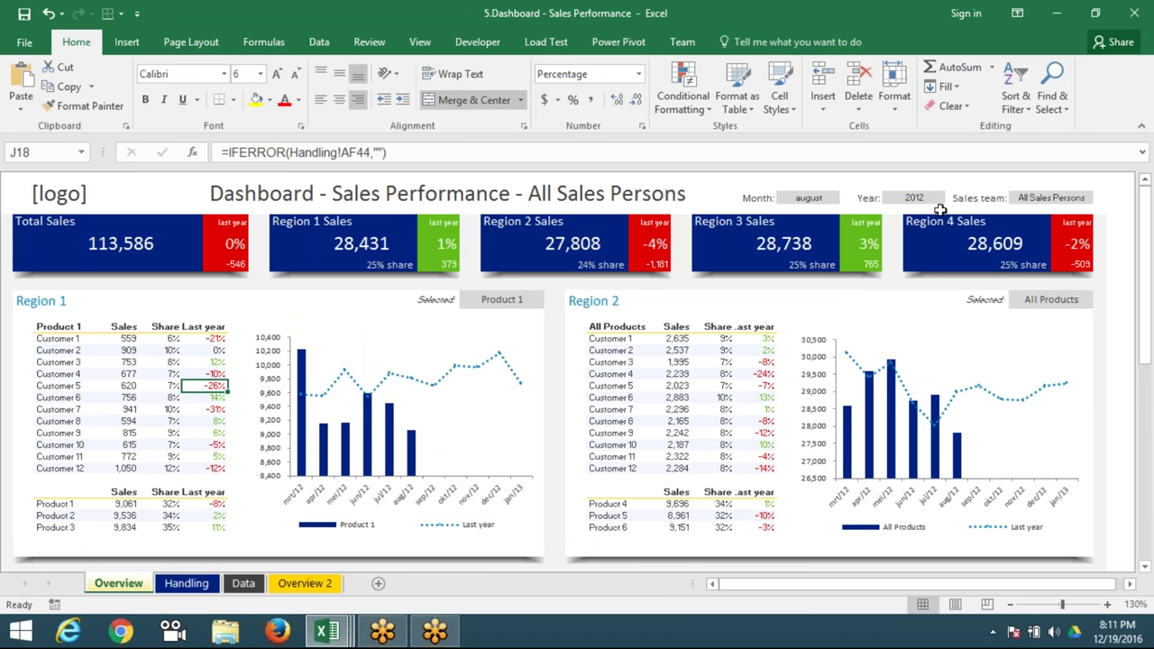
{"action": "left_click", "coordinate": [916, 198]}
{"action": "left_click", "coordinate": [952, 198]}
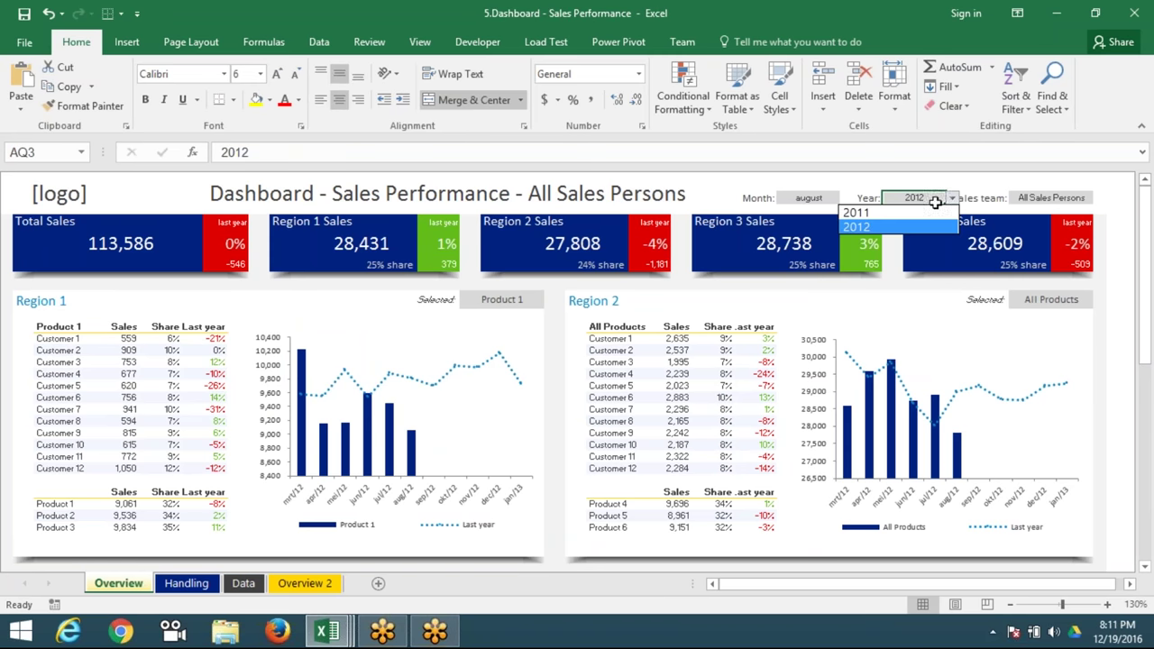
{"action": "left_click", "coordinate": [822, 197]}
{"action": "left_click", "coordinate": [822, 197]}
{"action": "left_click", "coordinate": [846, 197]}
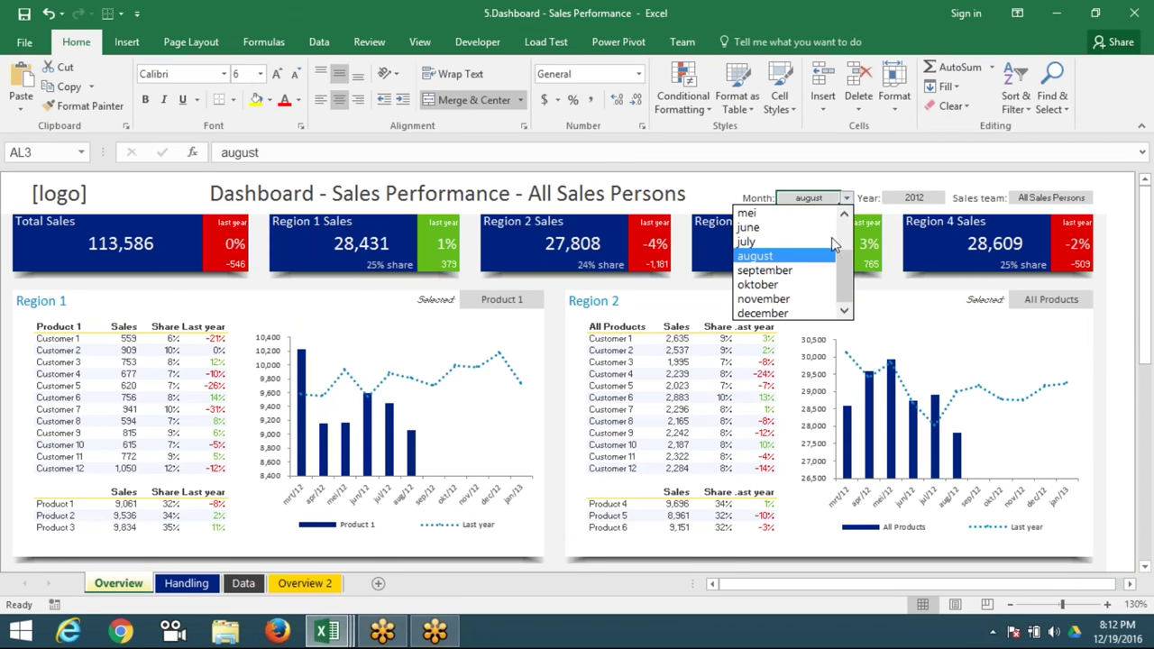
{"action": "left_click", "coordinate": [817, 270]}
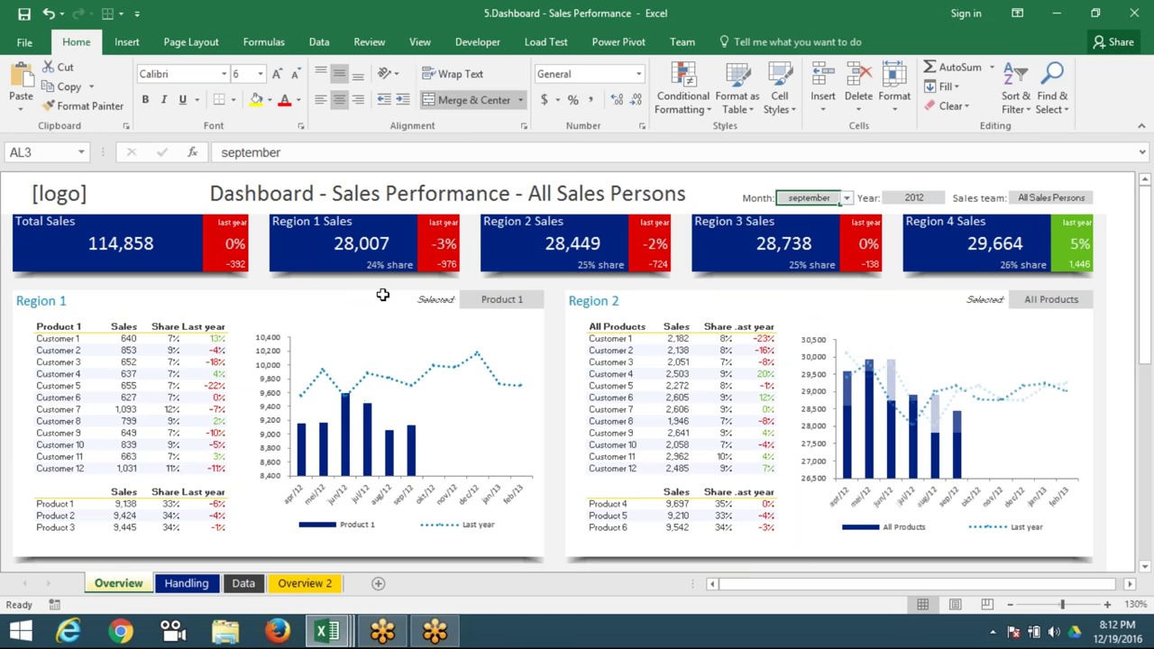
{"action": "left_click", "coordinate": [847, 198]}
{"action": "left_click", "coordinate": [799, 284]}
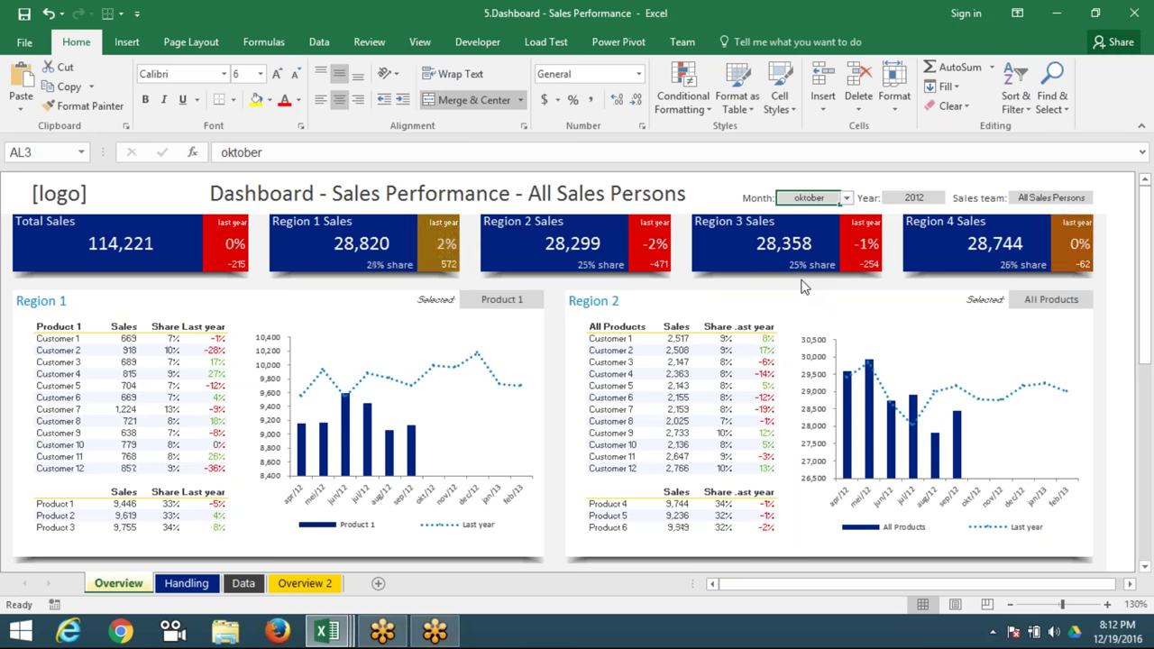
Select Region 1's last-year change box and Sales block to inspect them
{"action": "left_click", "coordinate": [444, 249]}
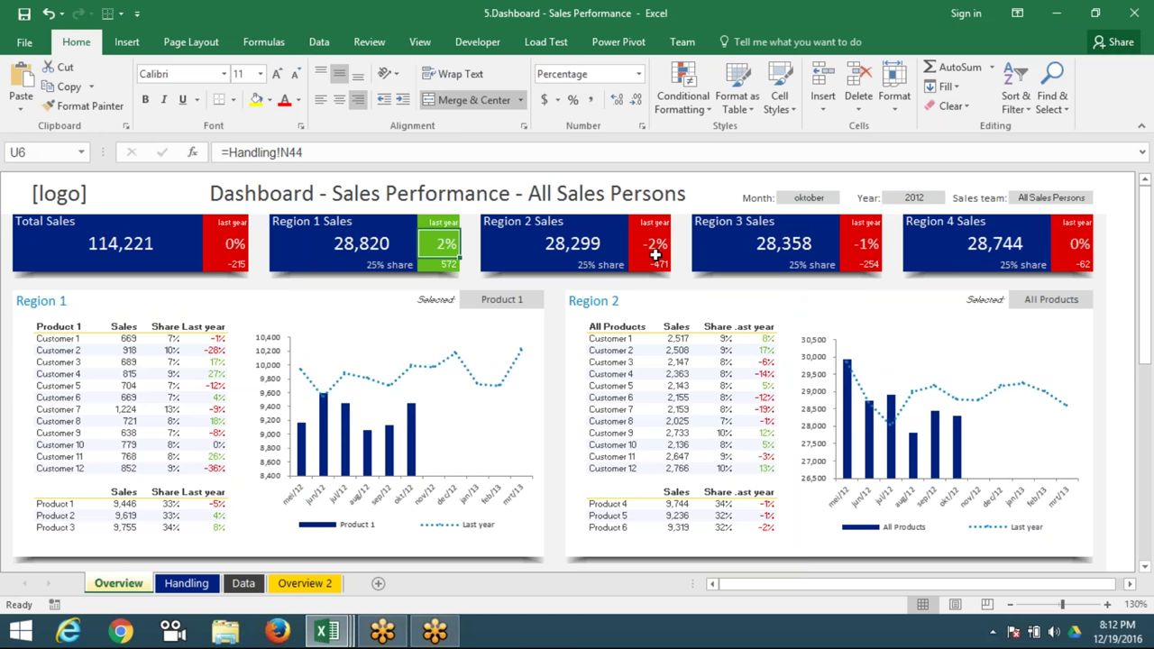
{"action": "left_click_drag", "start_coordinate": [442, 221], "coordinate": [434, 273]}
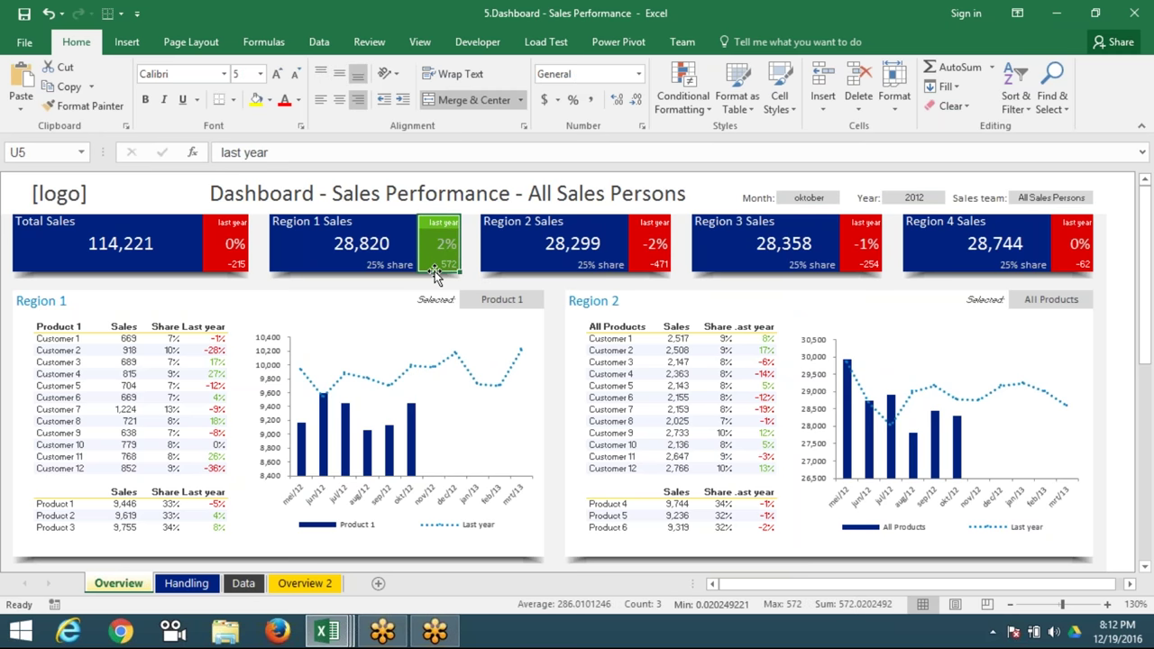
{"action": "left_click_drag", "start_coordinate": [316, 225], "coordinate": [364, 259]}
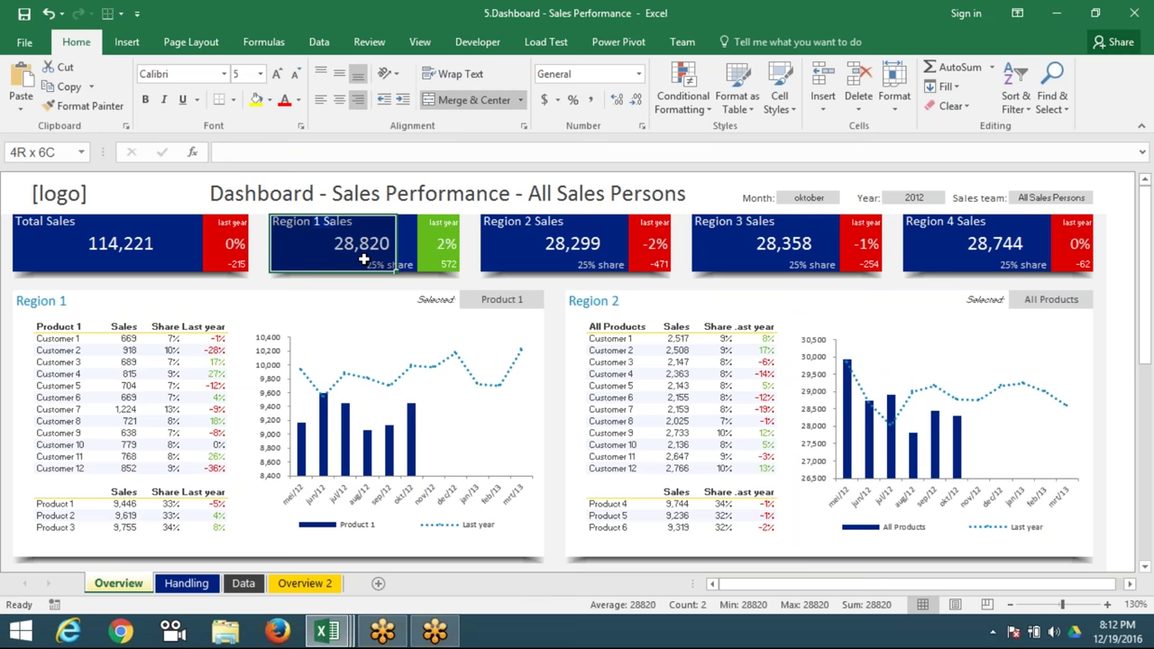
{"action": "left_click_drag", "start_coordinate": [231, 233], "coordinate": [384, 261]}
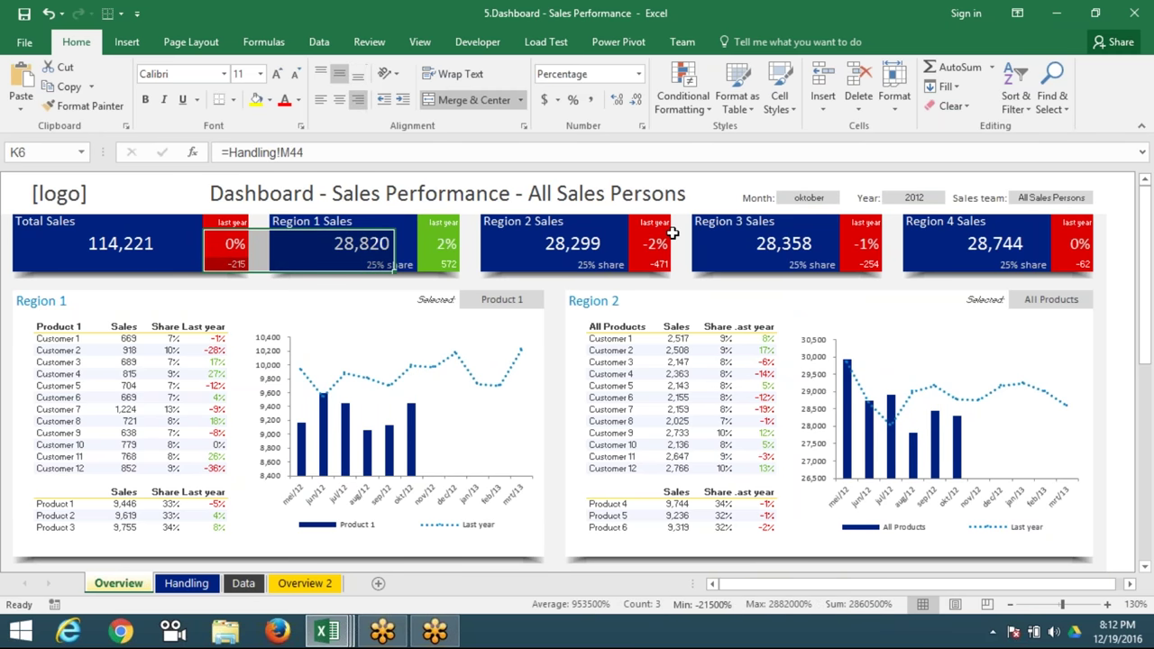
Set the dashboard month to november and inspect the Total Sales and region change boxes
{"action": "left_click", "coordinate": [809, 198]}
{"action": "left_click", "coordinate": [847, 197]}
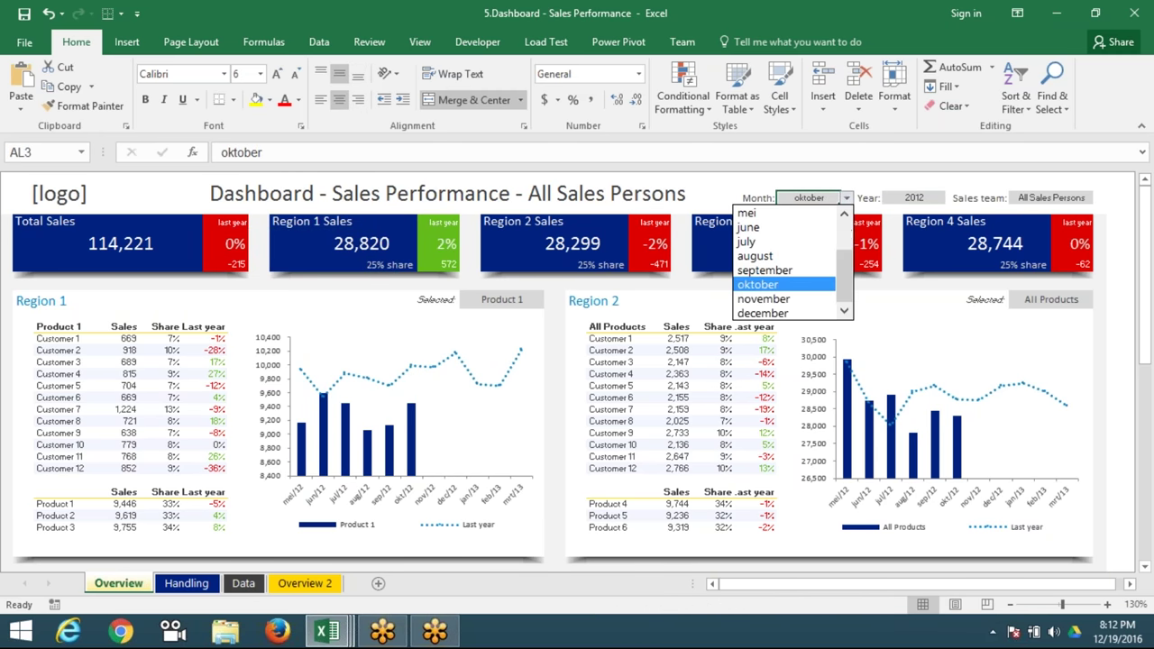
{"action": "left_click", "coordinate": [809, 299]}
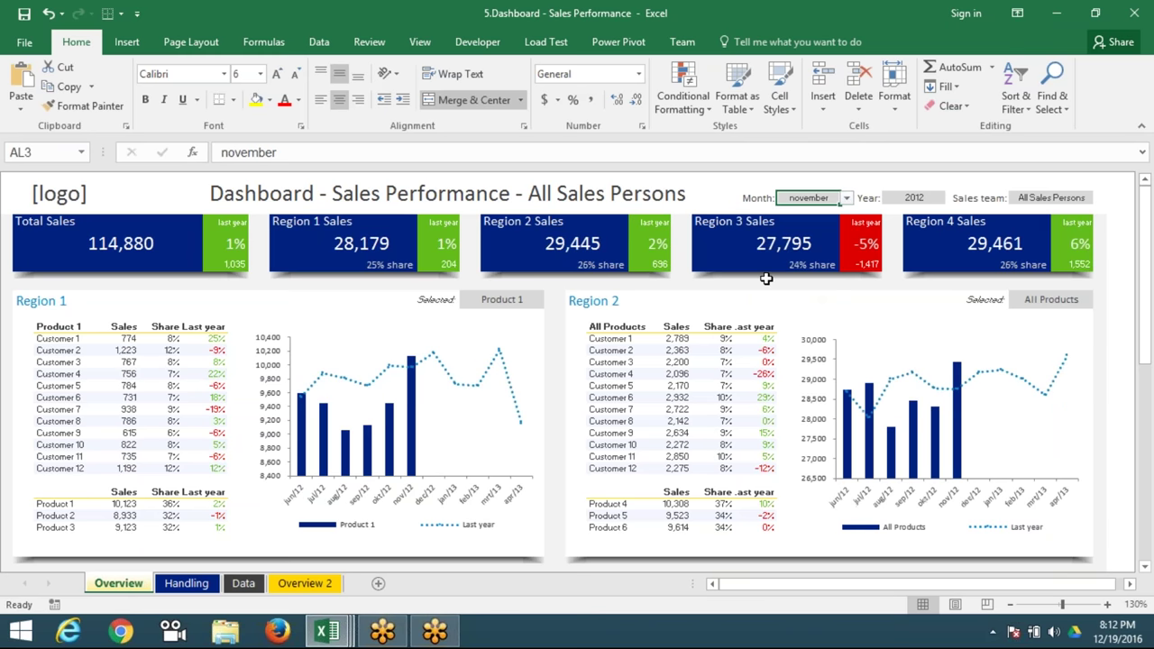
{"action": "mouse_move", "coordinate": [217, 223]}
{"action": "left_mouse_down"}
{"action": "mouse_move", "coordinate": [223, 273]}
{"action": "mouse_move", "coordinate": [259, 271]}
{"action": "left_mouse_up"}
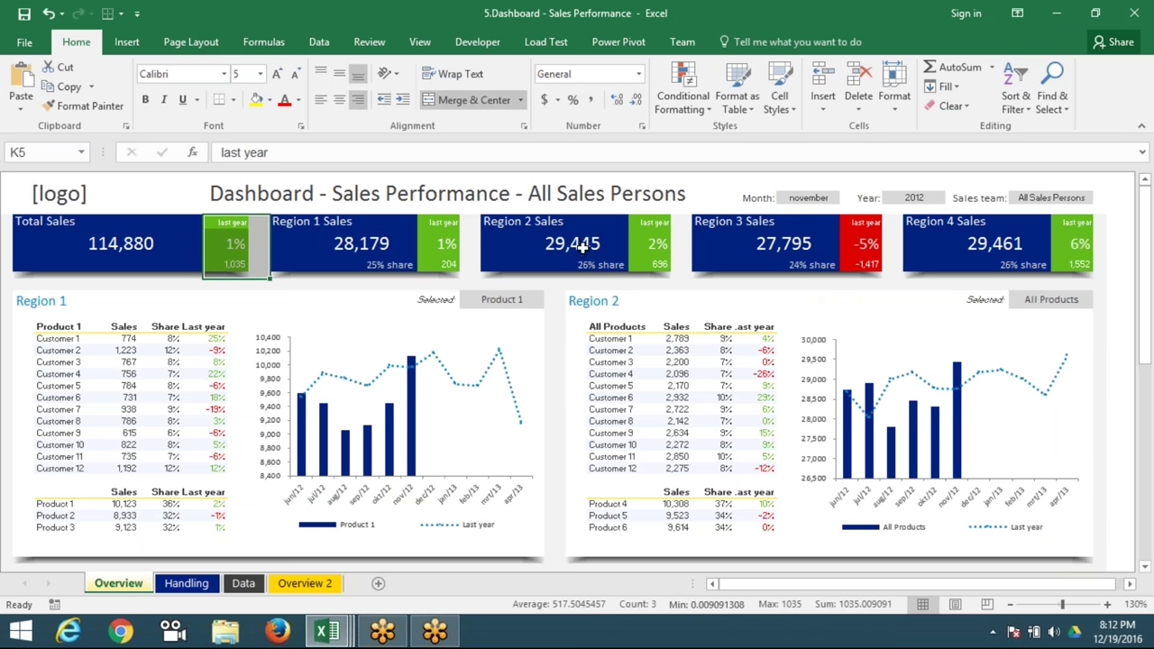
{"action": "left_click_drag", "start_coordinate": [864, 223], "coordinate": [862, 266]}
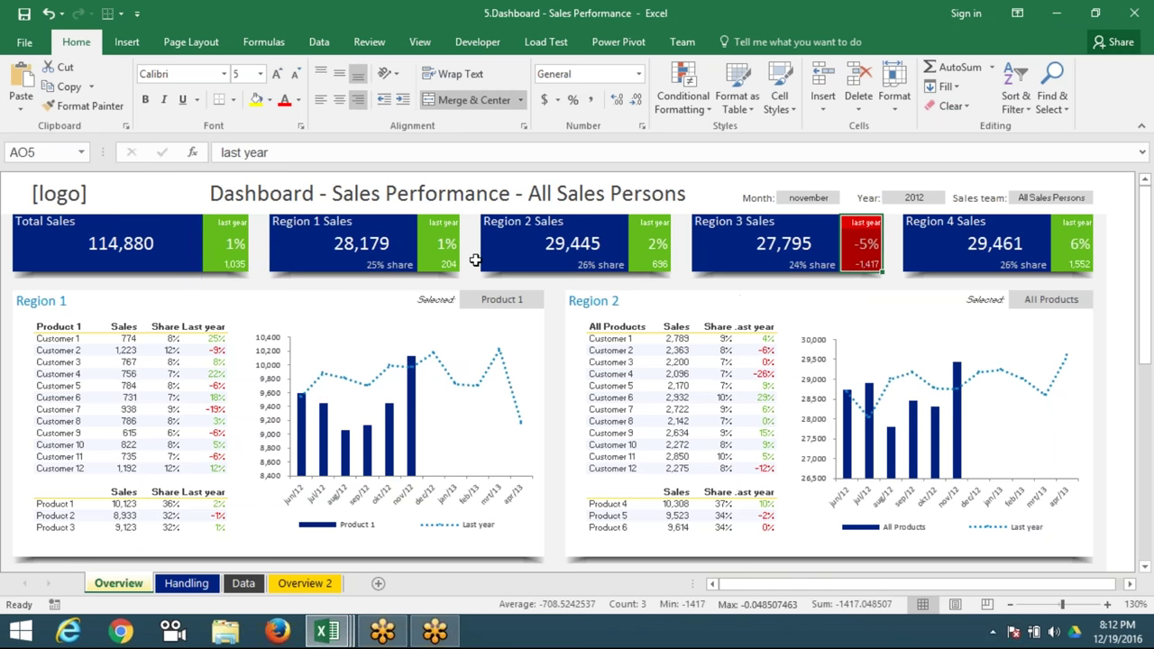
{"action": "left_click", "coordinate": [438, 243]}
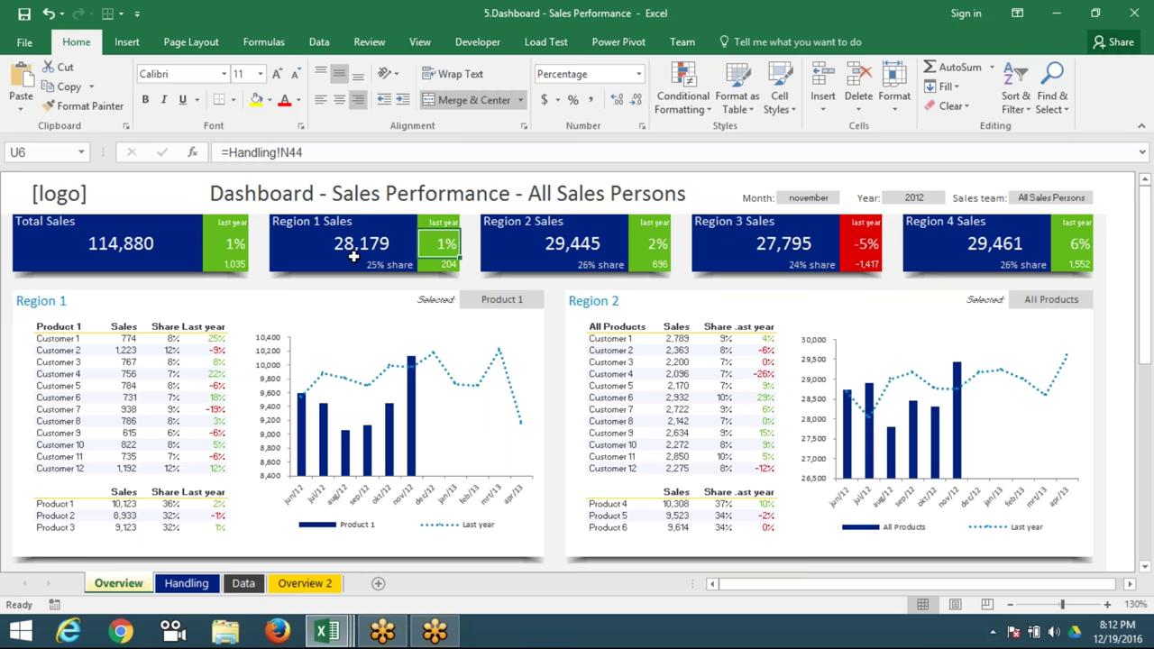
Close the three dashboard and sales workbooks, saving each one, to return to Data1
{"action": "left_click", "coordinate": [1134, 13]}
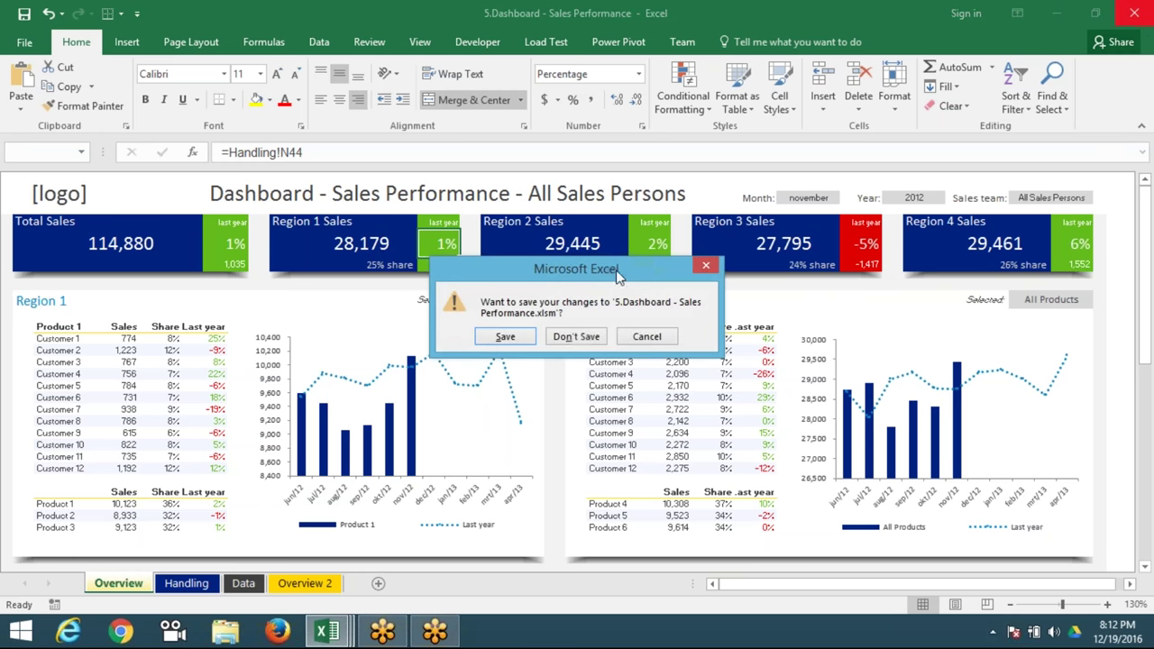
{"action": "left_click", "coordinate": [505, 336]}
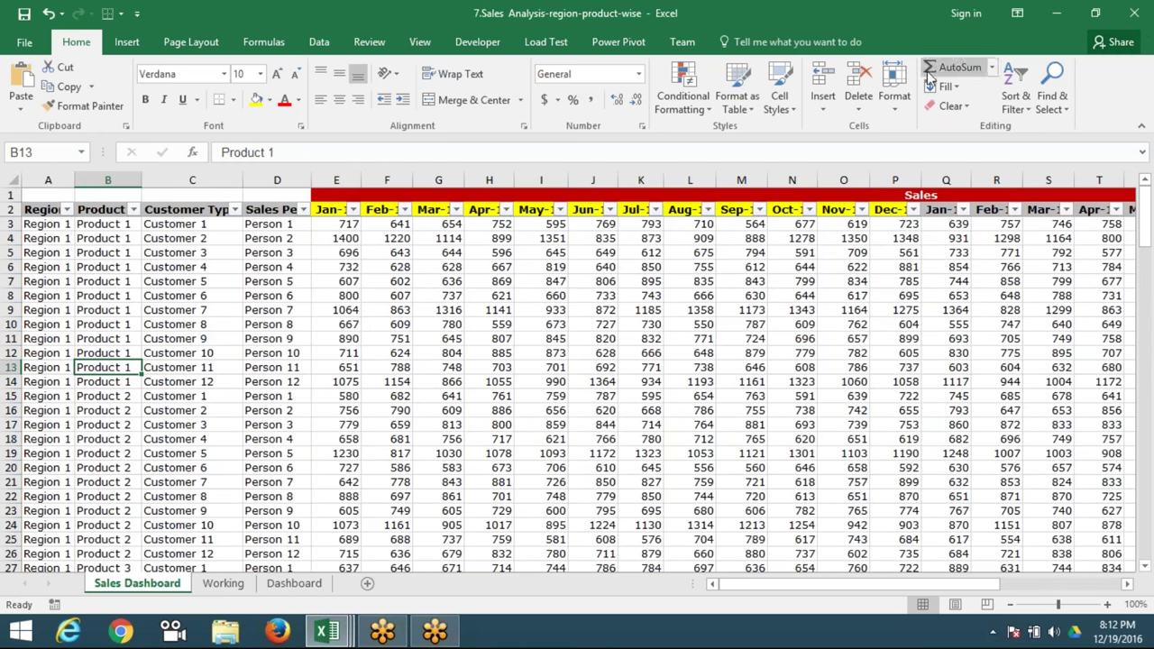
{"action": "left_click", "coordinate": [1138, 16]}
{"action": "left_click", "coordinate": [514, 341]}
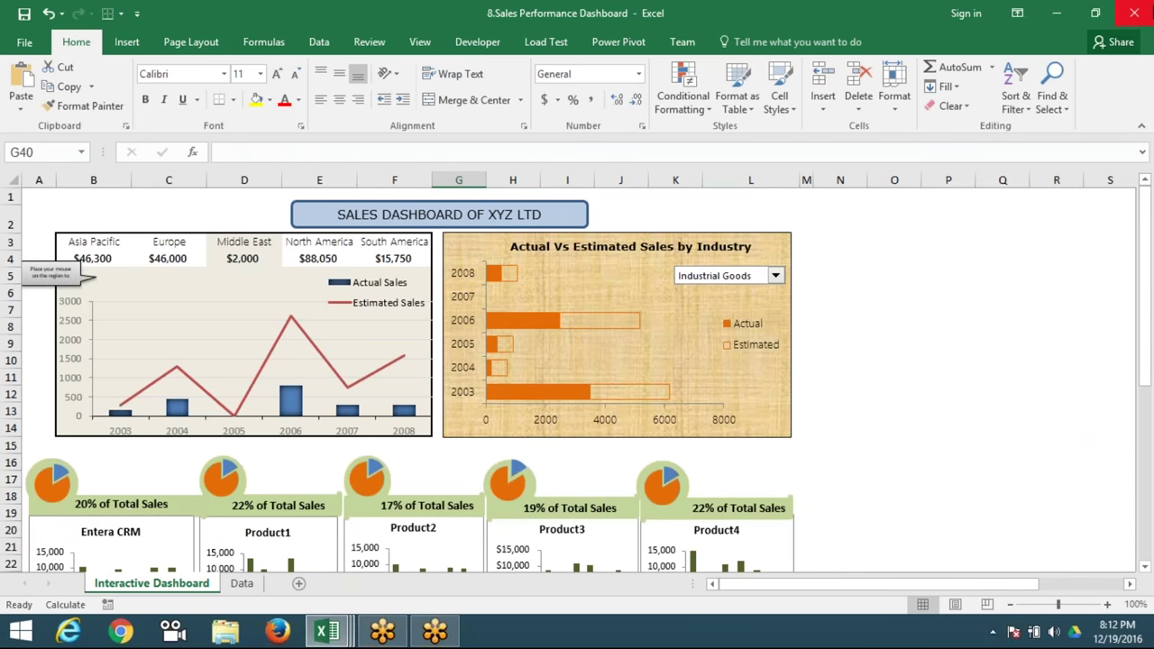
{"action": "left_click", "coordinate": [1138, 16]}
{"action": "left_click", "coordinate": [508, 335]}
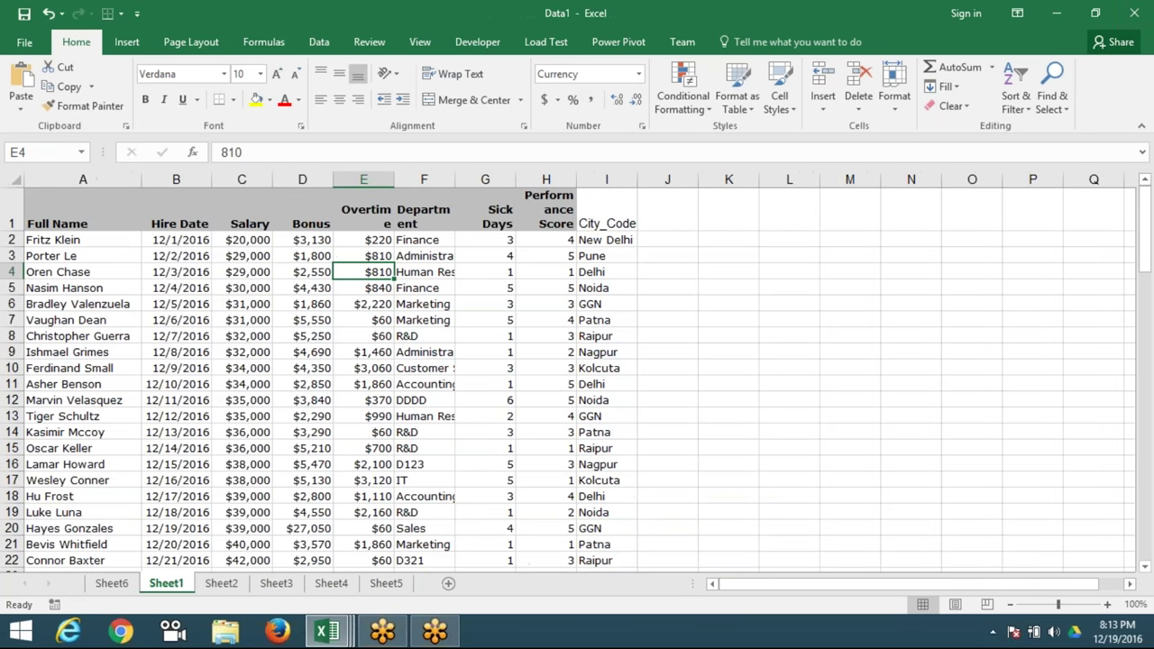
Autofit Department column F on Sheet1 to show full department names
{"action": "left_click", "coordinate": [453, 288]}
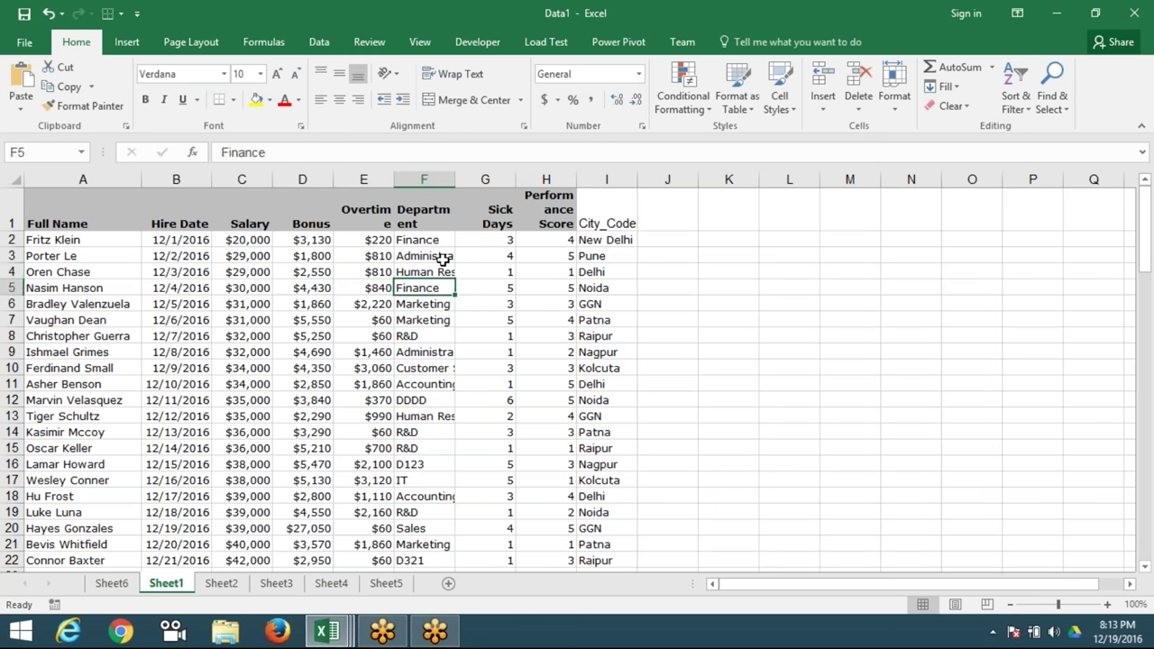
{"action": "key", "text": "ctrl+Down"}
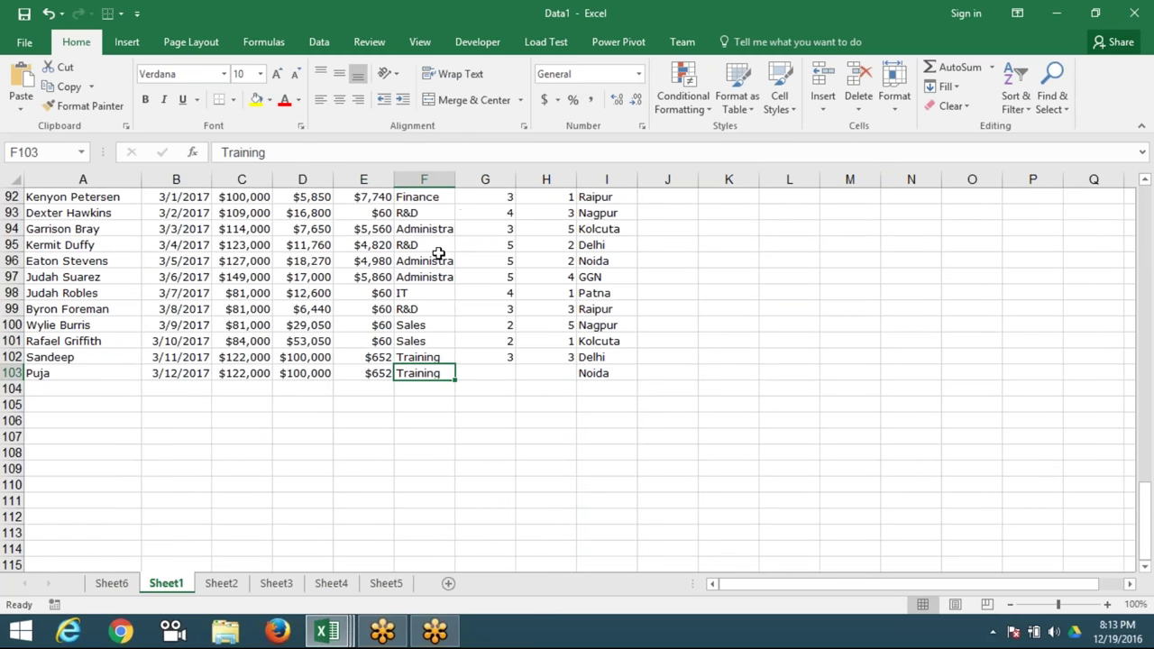
{"action": "key", "text": "ctrl+Up"}
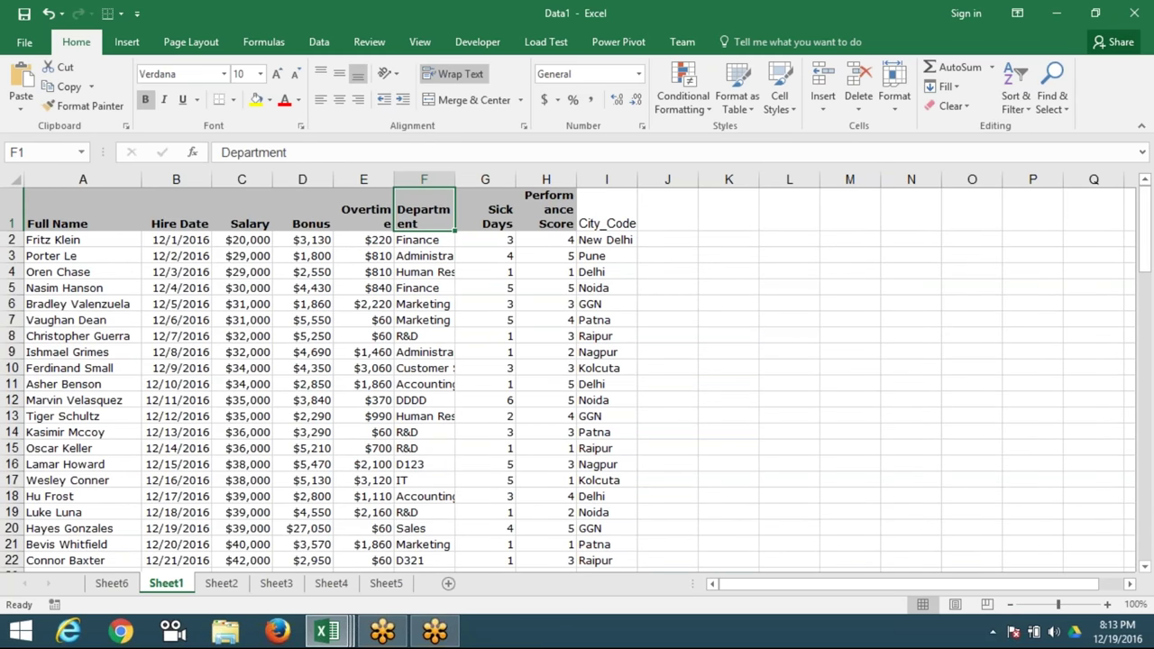
{"action": "double_click", "coordinate": [464, 176]}
{"action": "left_click", "coordinate": [488, 260]}
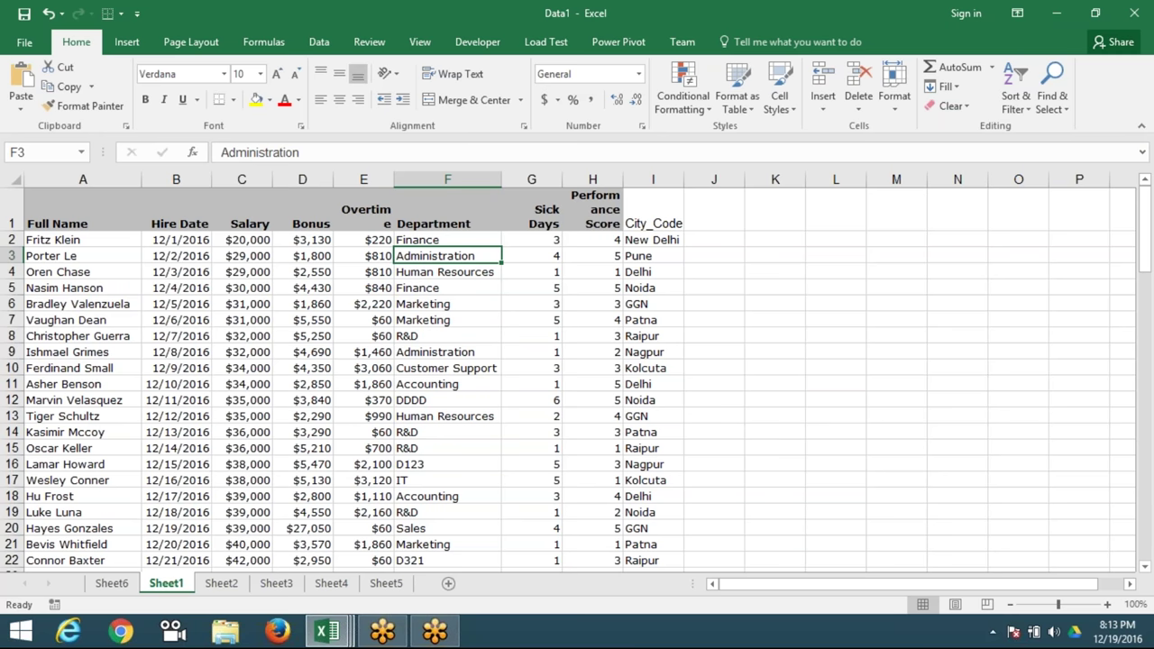
Select the whole Overtime column E
{"action": "left_click", "coordinate": [460, 320]}
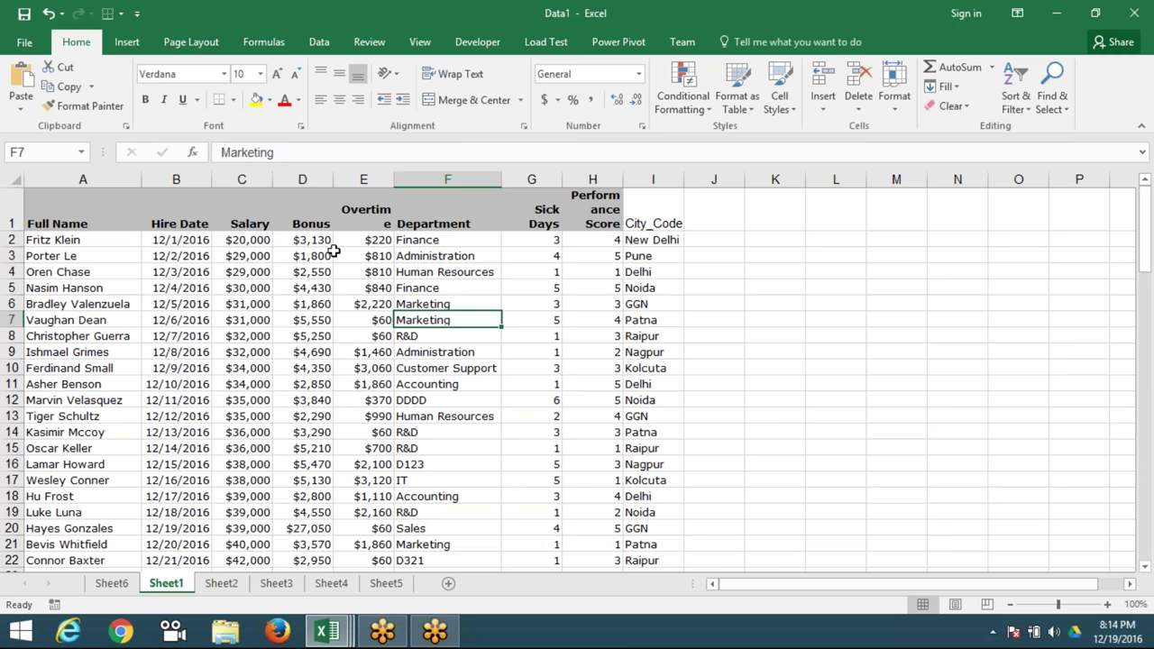
{"action": "left_click", "coordinate": [362, 183]}
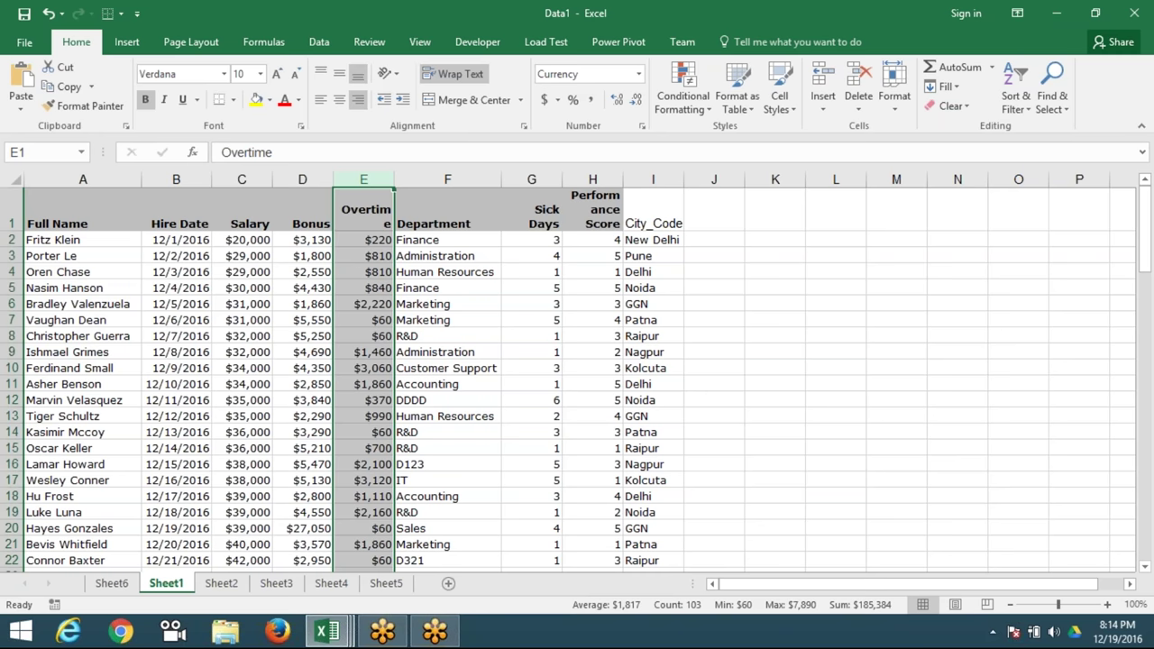
Start a Greater Than highlight rule on the Overtime column with value 3000
{"action": "left_click", "coordinate": [664, 108]}
{"action": "mouse_move", "coordinate": [721, 149]}
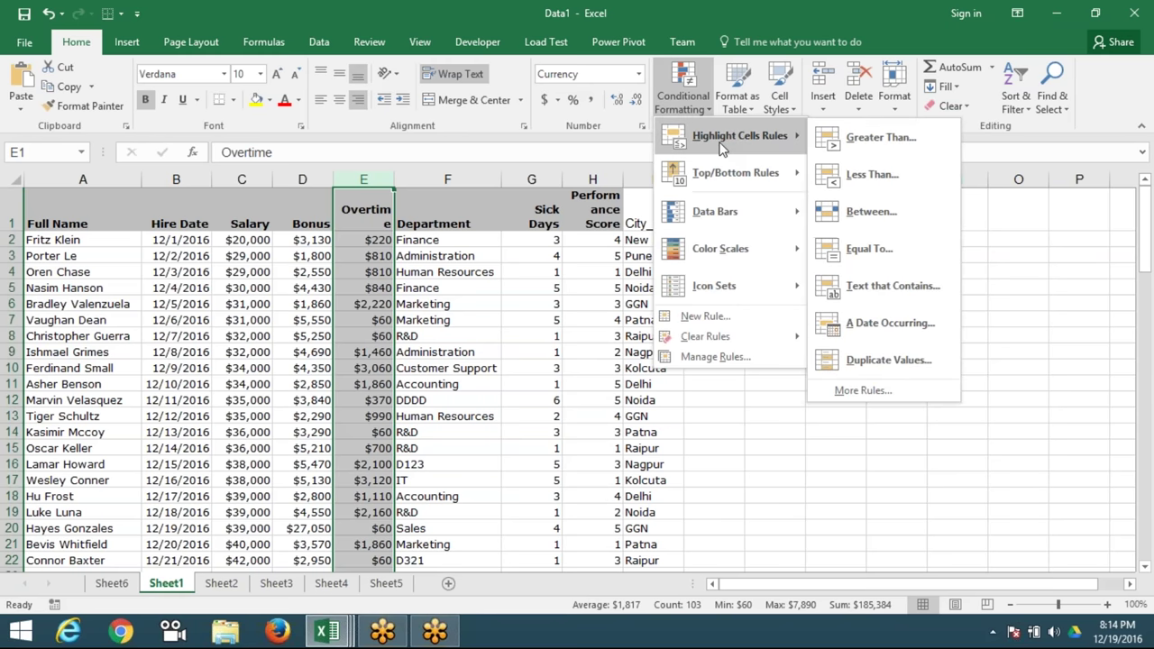
{"action": "left_click", "coordinate": [874, 137]}
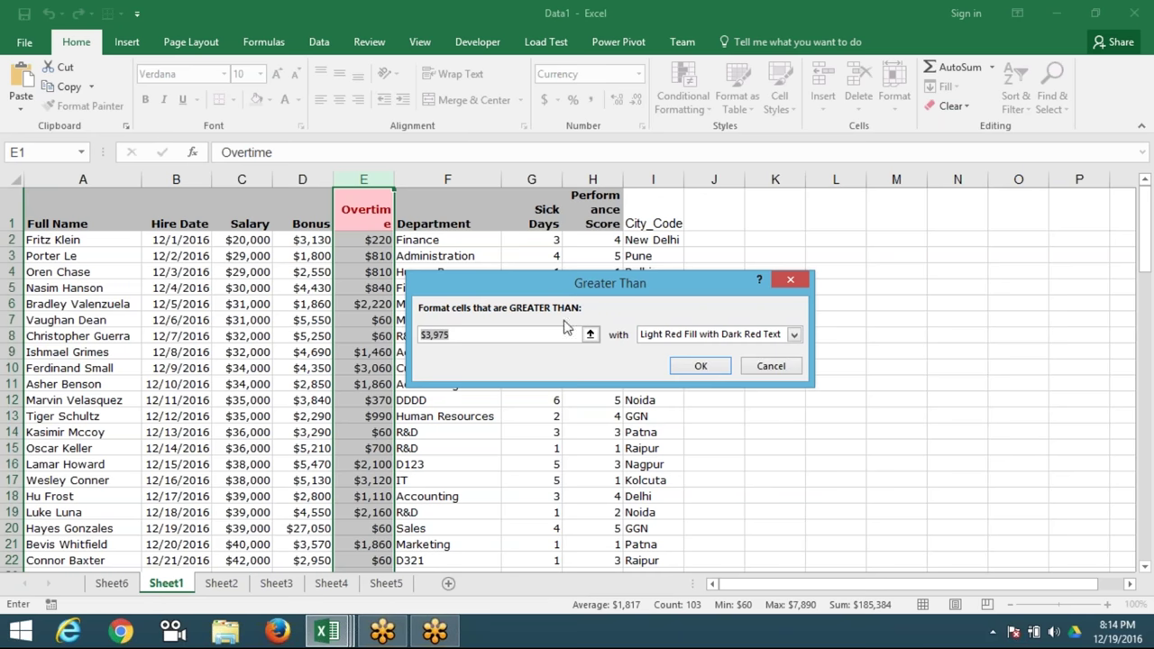
{"action": "type", "text": "3"}
{"action": "type", "text": "000"}
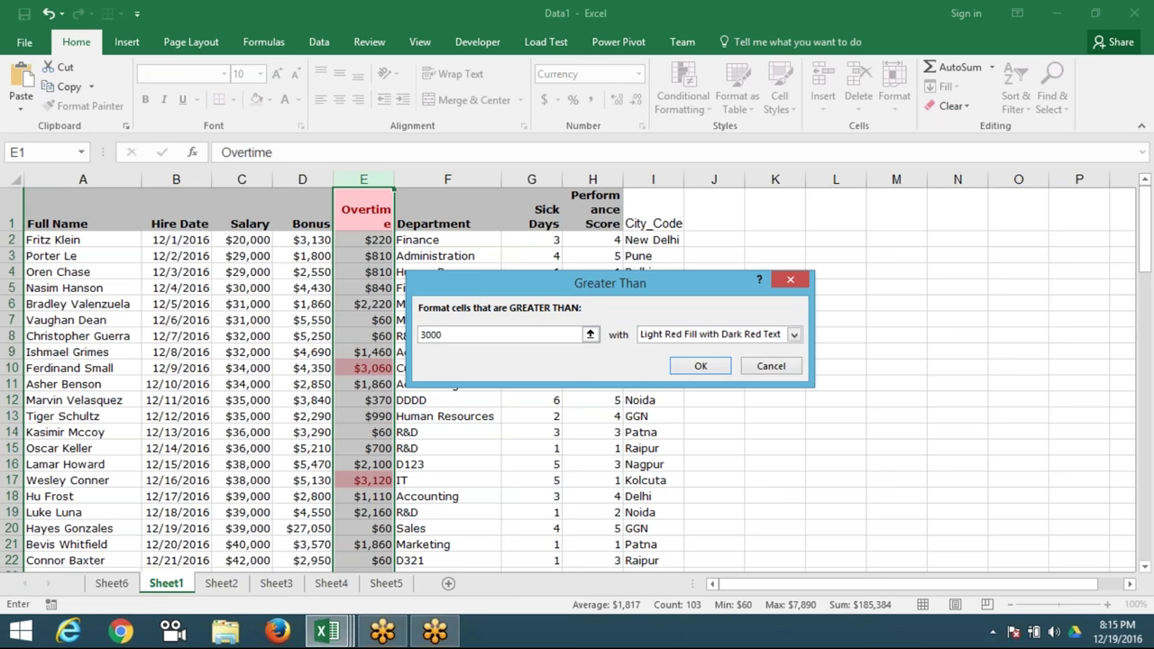
{"action": "left_click_drag", "start_coordinate": [508, 286], "coordinate": [555, 234]}
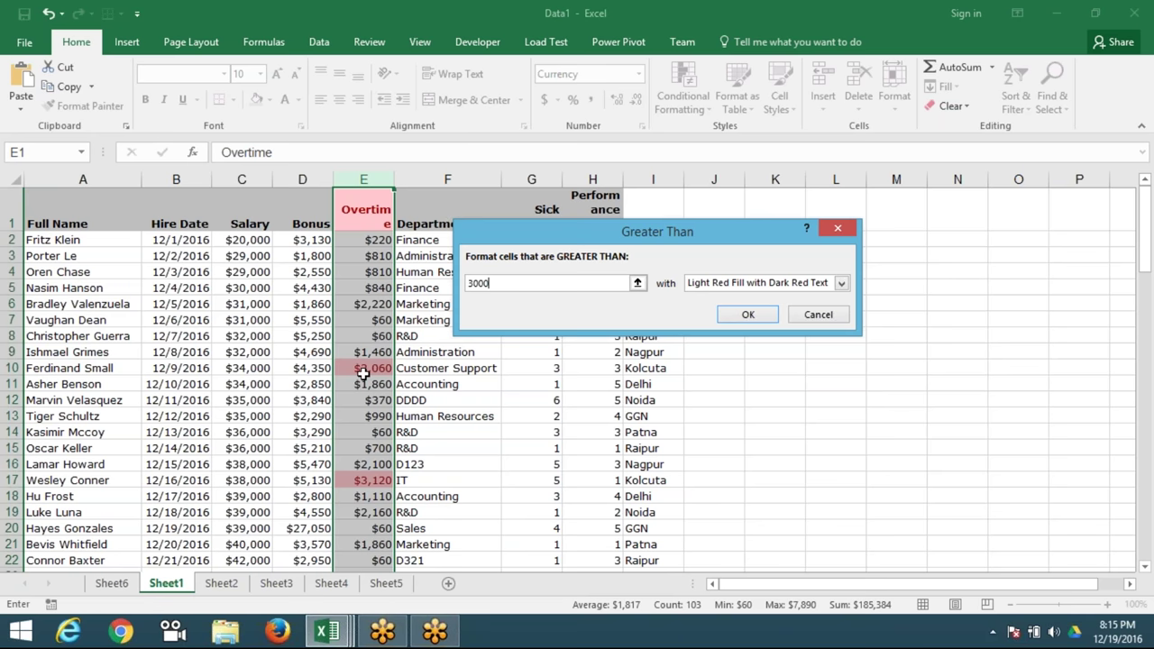
Pick Yellow Fill with Dark Yellow Text, then switch to Custom Format
{"action": "left_click", "coordinate": [695, 287]}
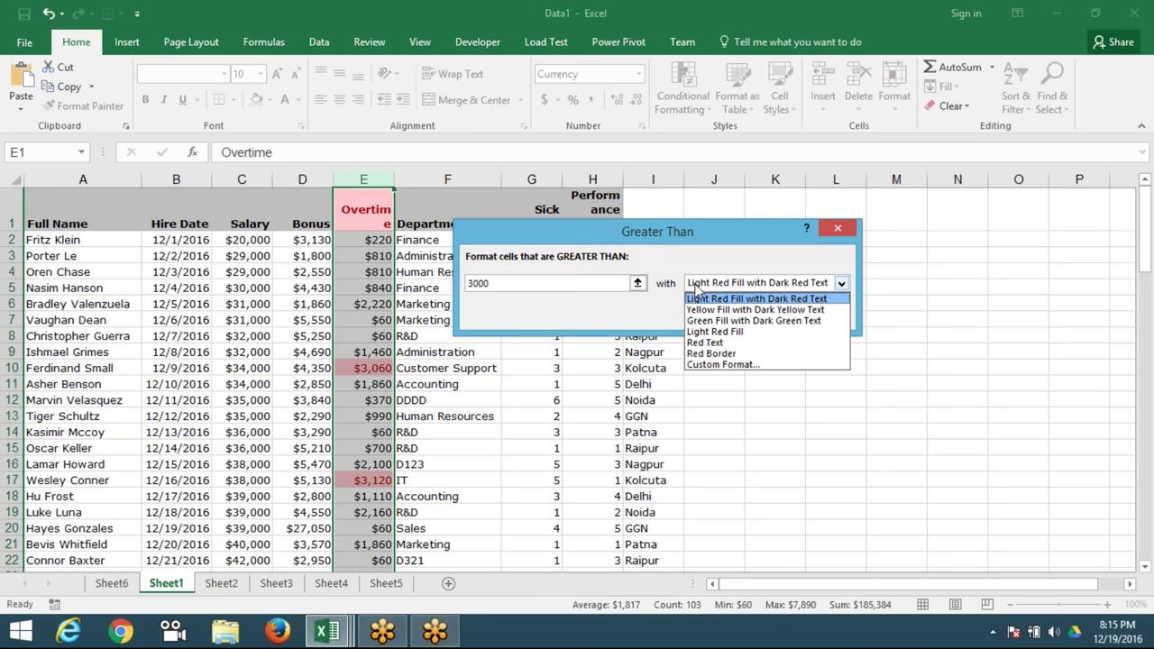
{"action": "left_click", "coordinate": [709, 310]}
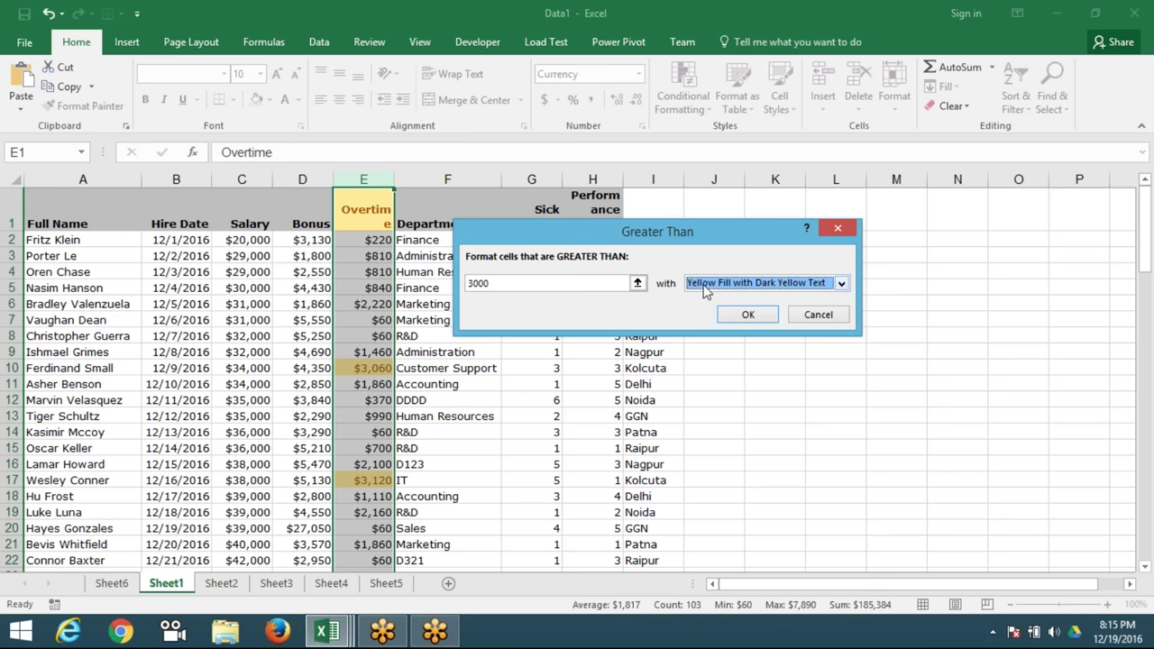
{"action": "left_click", "coordinate": [706, 287]}
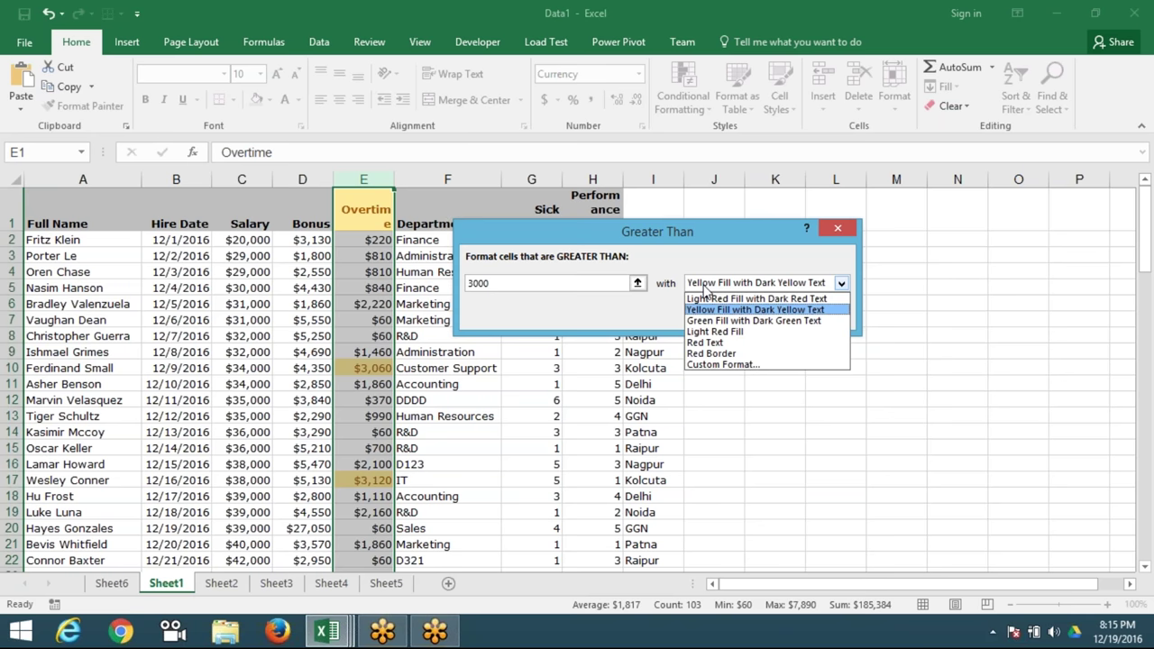
{"action": "left_click", "coordinate": [708, 364]}
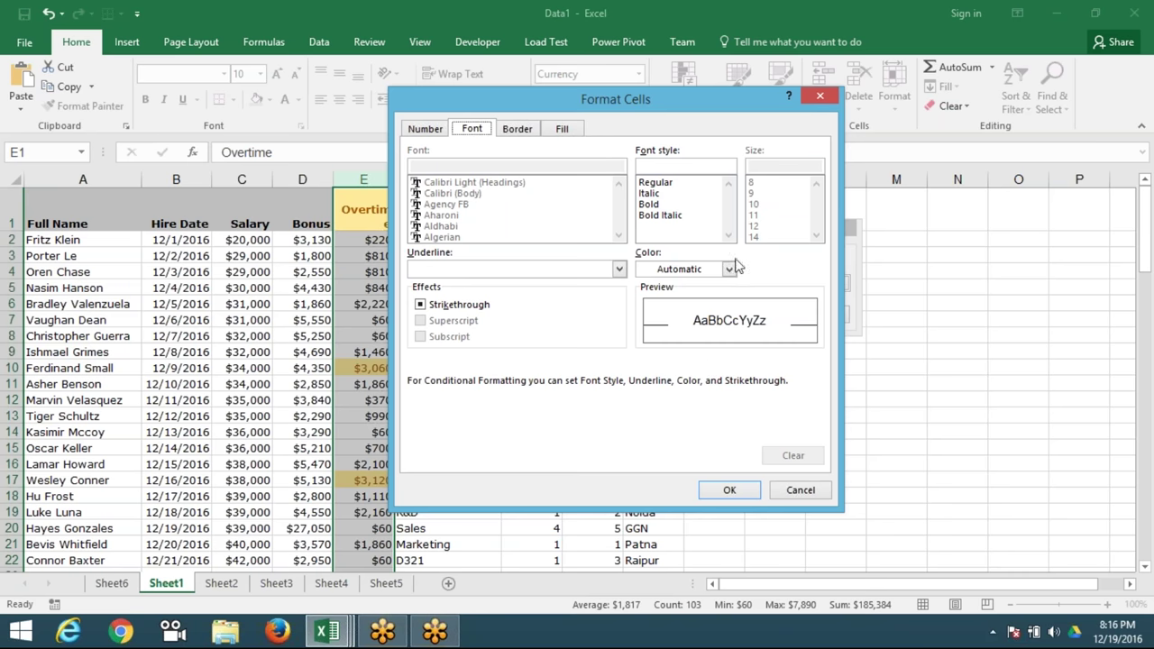
Close the custom format window unchanged and cancel the greater-than rule
{"action": "left_click", "coordinate": [827, 97]}
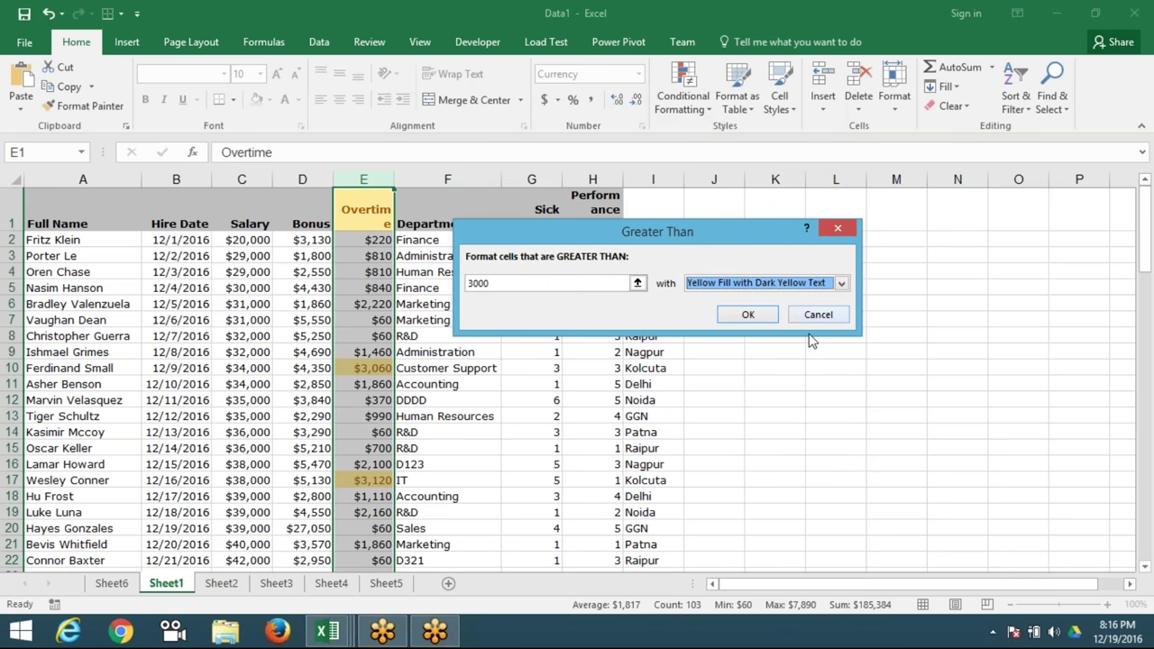
{"action": "left_click", "coordinate": [818, 314]}
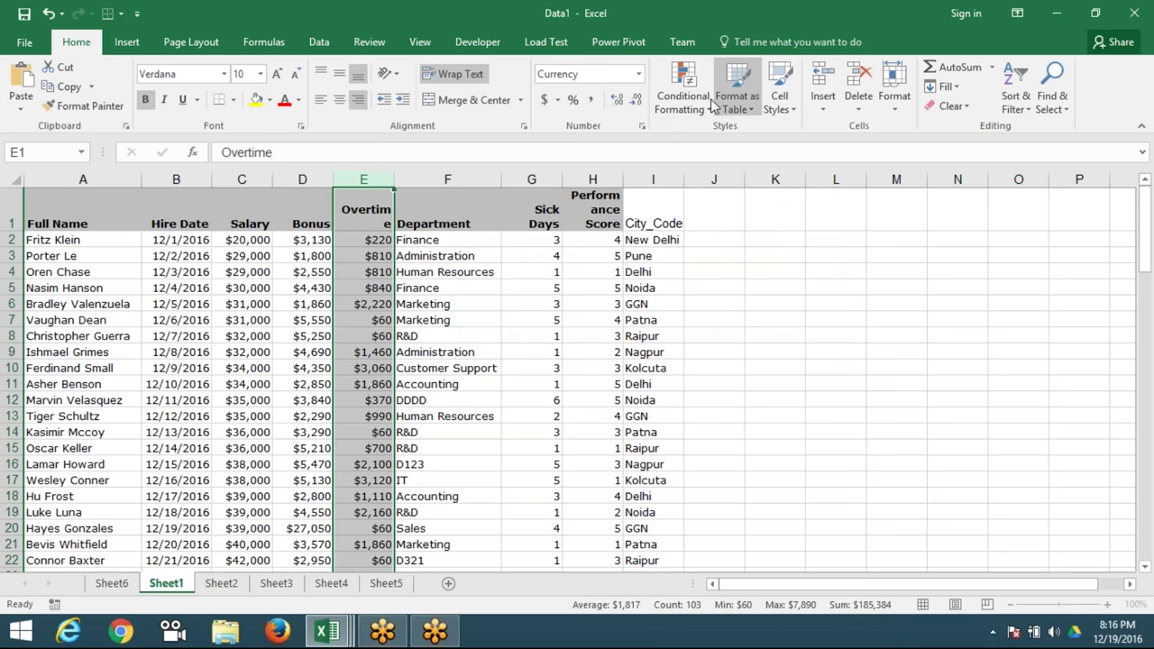
Start and dismiss the Greater Than rule twice without applying it
{"action": "left_click", "coordinate": [685, 90]}
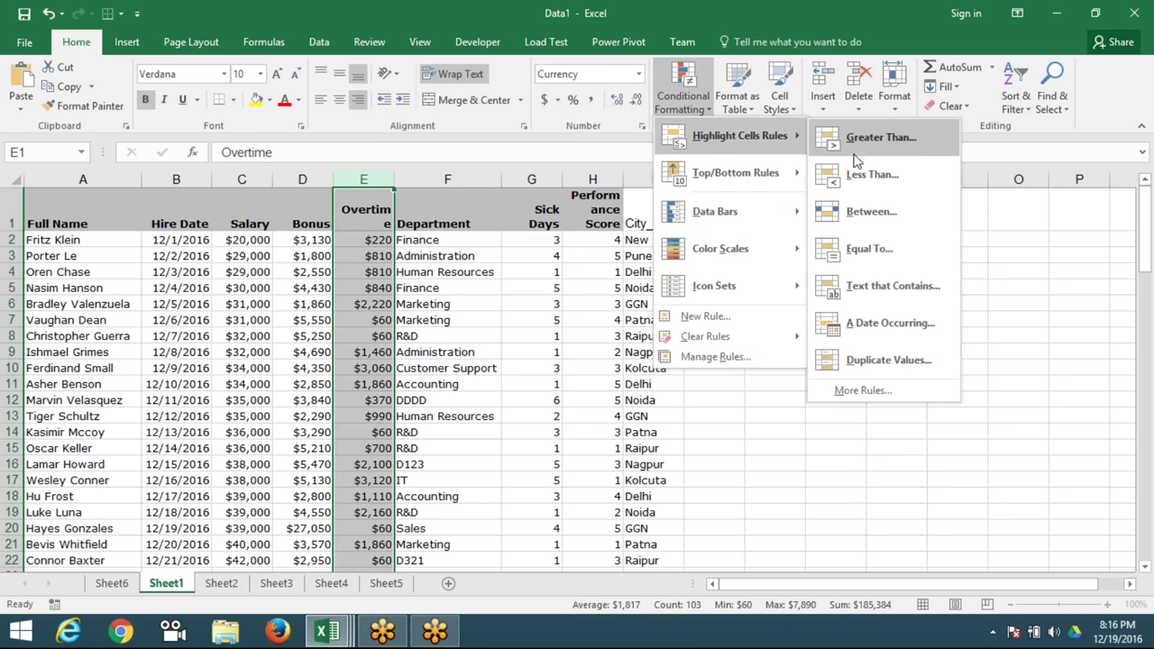
{"action": "left_click", "coordinate": [821, 138]}
{"action": "left_click", "coordinate": [818, 315]}
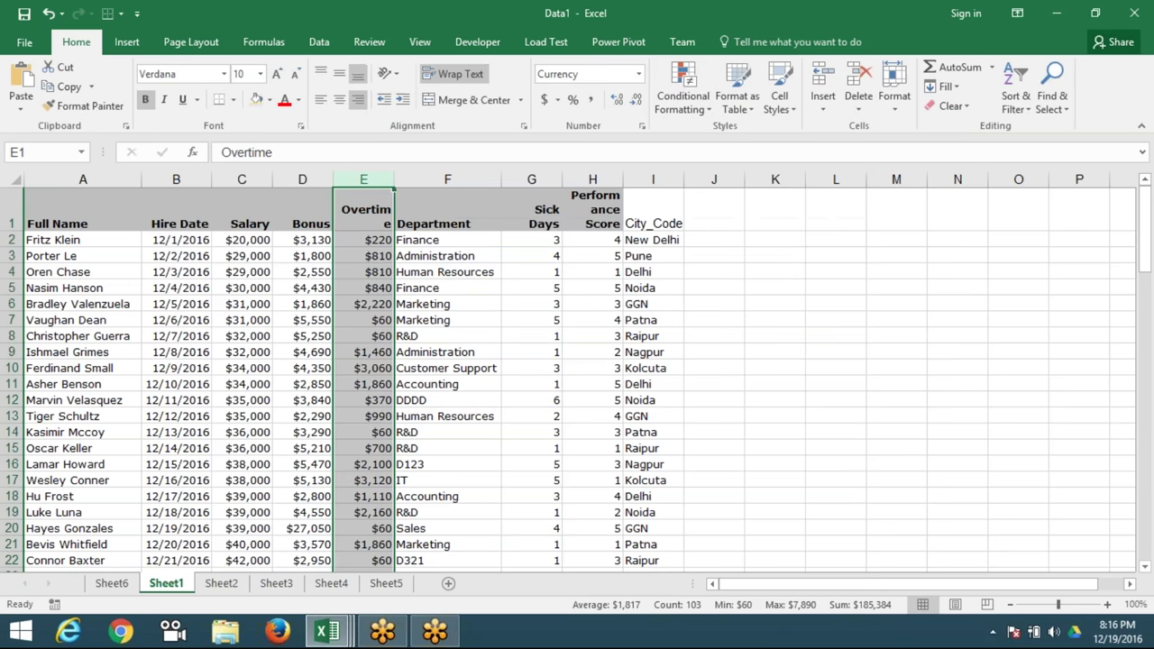
{"action": "left_click", "coordinate": [683, 90]}
{"action": "mouse_move", "coordinate": [776, 135]}
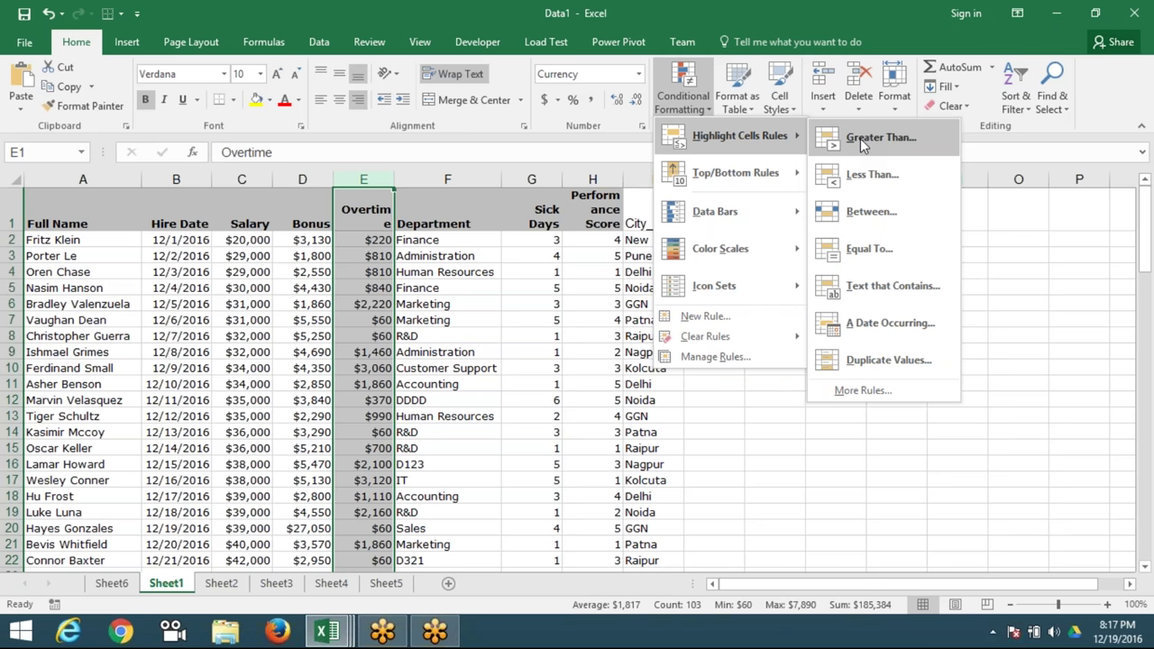
{"action": "left_click", "coordinate": [861, 138]}
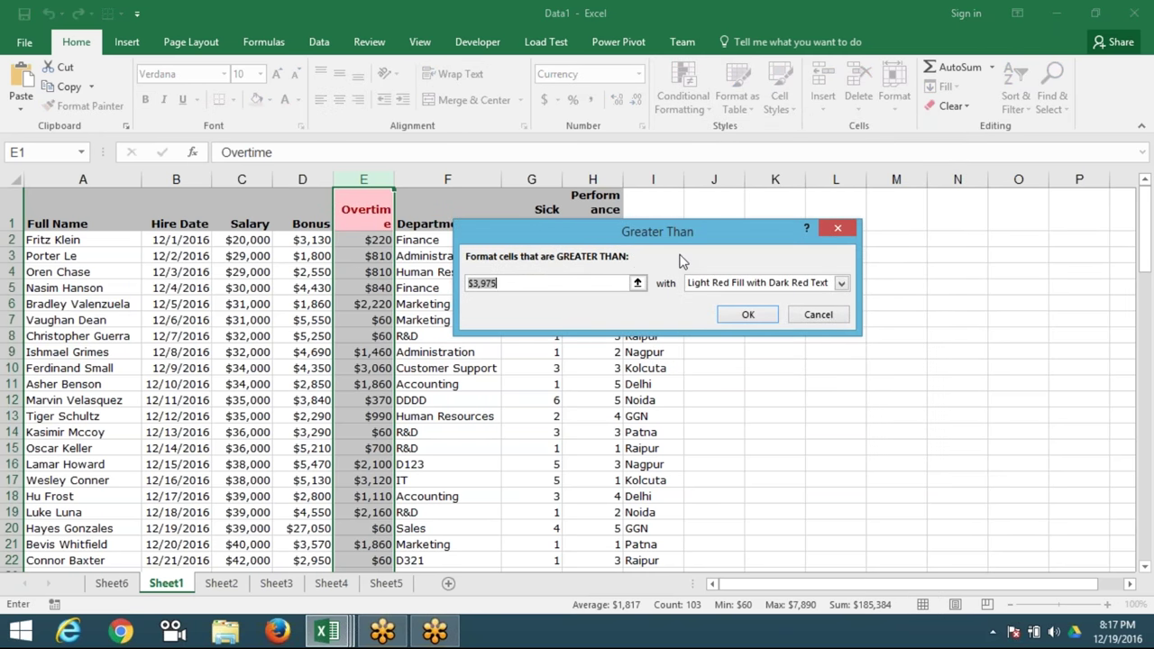
{"action": "key", "text": "Escape"}
Enter 3000 in cell K1 and reselect Overtime column E
{"action": "left_click", "coordinate": [763, 211]}
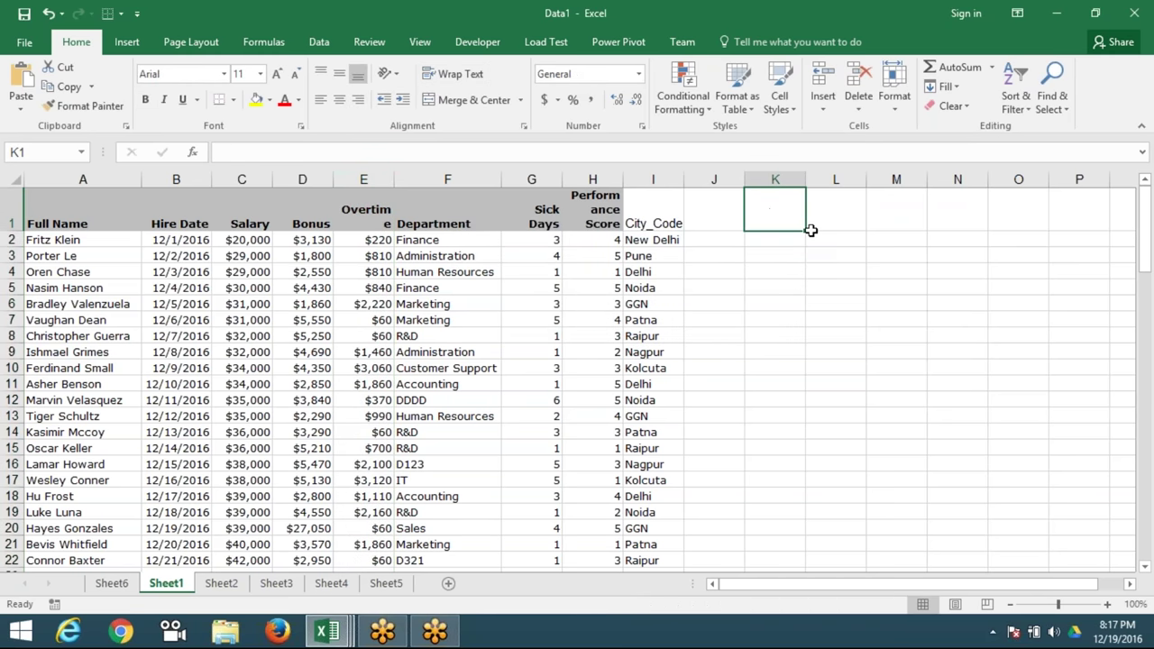
{"action": "type", "text": "3000"}
{"action": "key", "text": "Return"}
{"action": "left_click", "coordinate": [364, 180]}
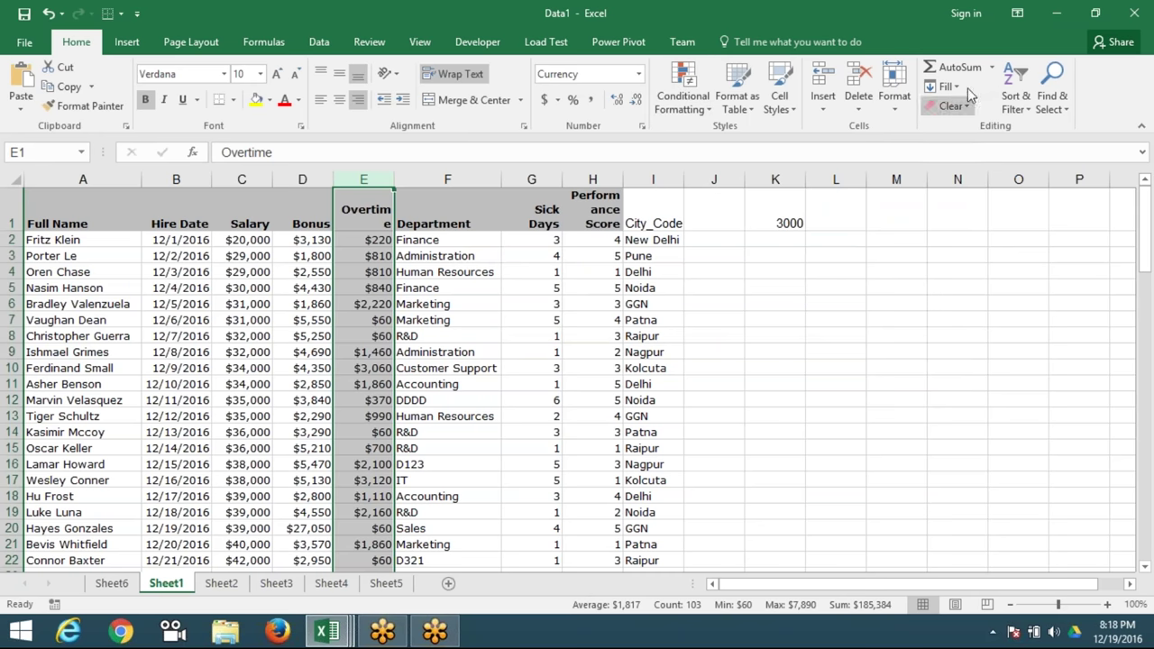
Apply a Greater Than rule on column E referencing $K$1, highlighting in light red fill
{"action": "left_click", "coordinate": [695, 106]}
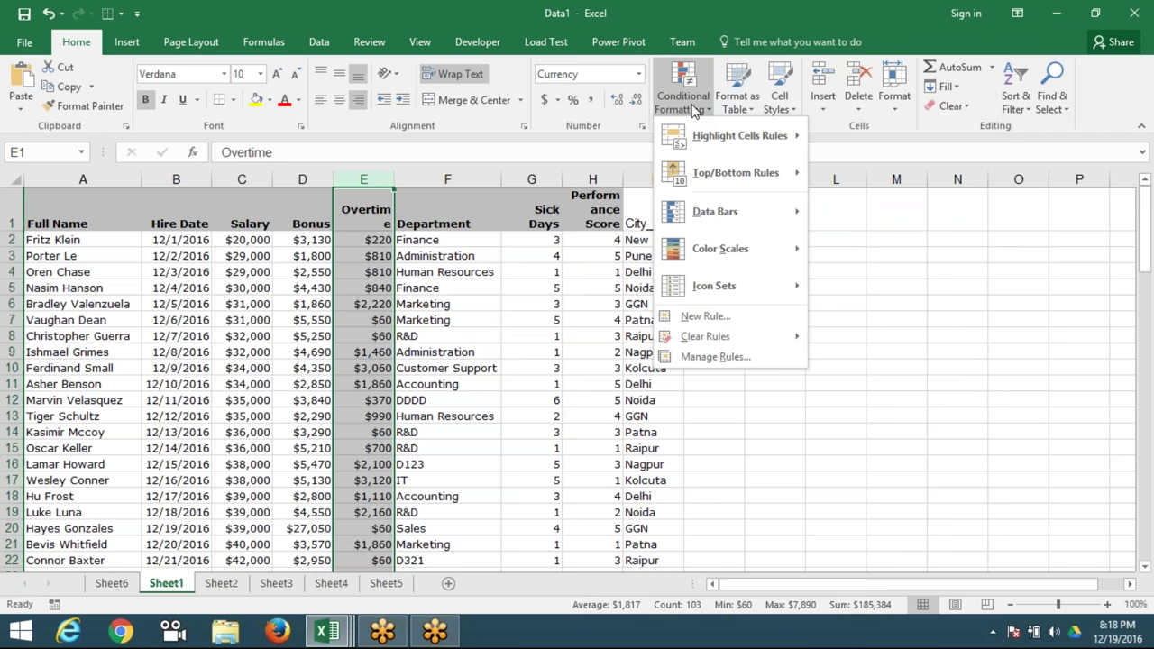
{"action": "mouse_move", "coordinate": [708, 137]}
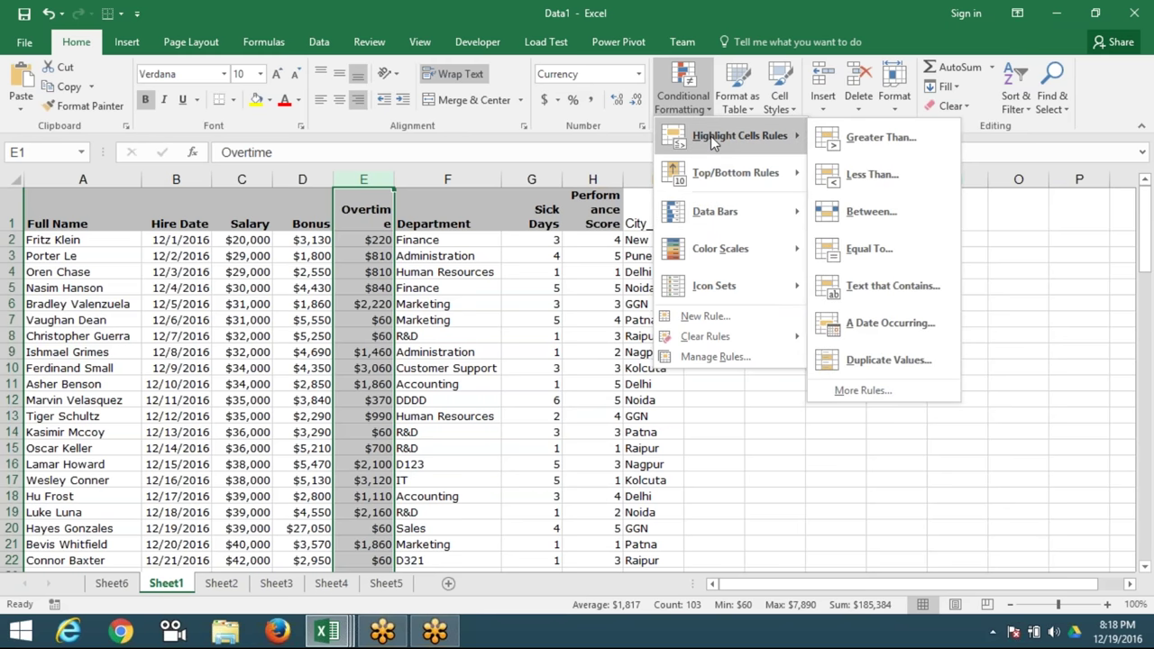
{"action": "left_click", "coordinate": [861, 138]}
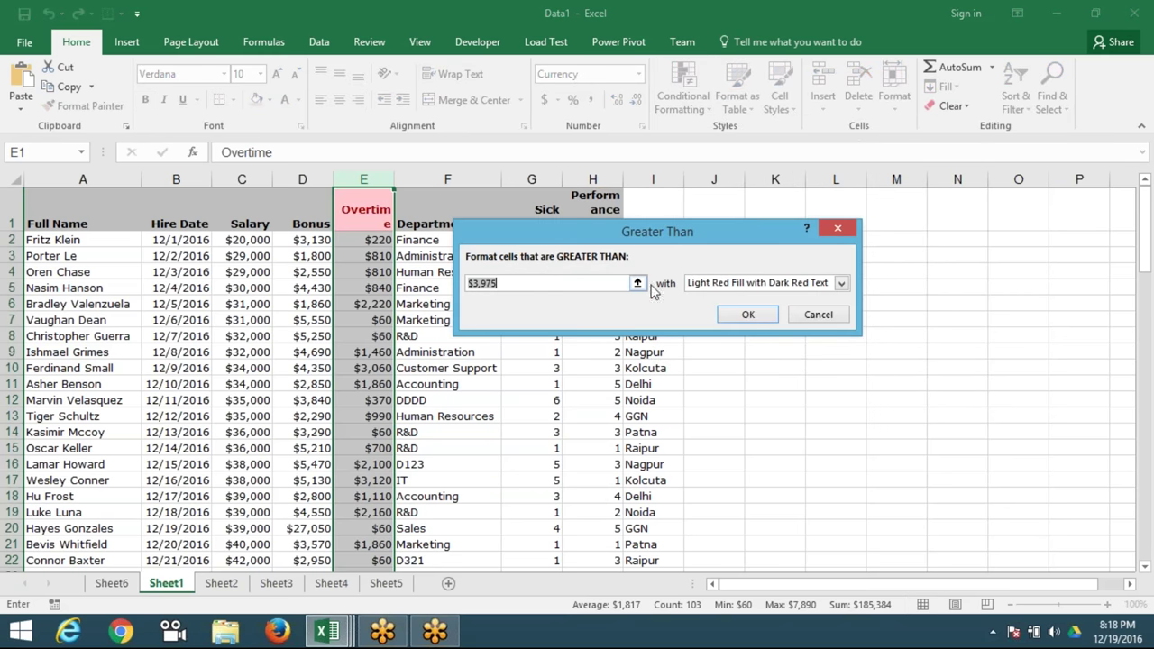
{"action": "left_click", "coordinate": [638, 283]}
{"action": "left_click_drag", "start_coordinate": [688, 227], "coordinate": [668, 303]}
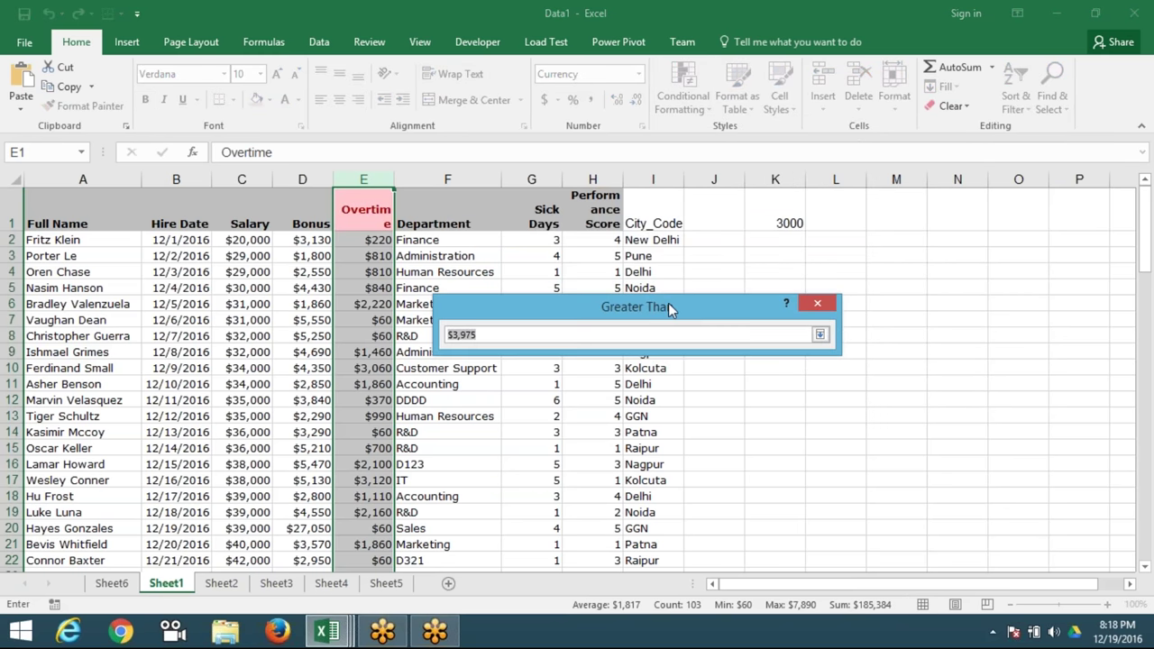
{"action": "left_click", "coordinate": [793, 222]}
{"action": "left_click", "coordinate": [820, 335]}
{"action": "left_click", "coordinate": [735, 391]}
{"action": "left_click", "coordinate": [780, 217]}
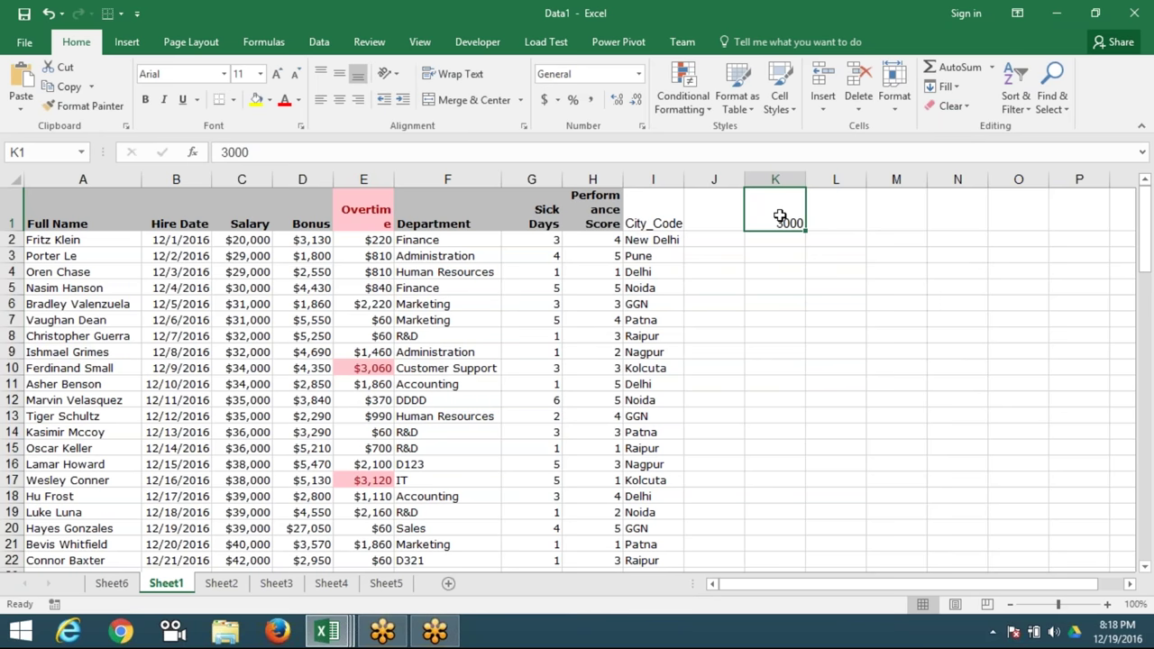
Try thresholds 4000, 100 and then 500 in K1, watching the Overtime highlights update
{"action": "type", "text": "4000"}
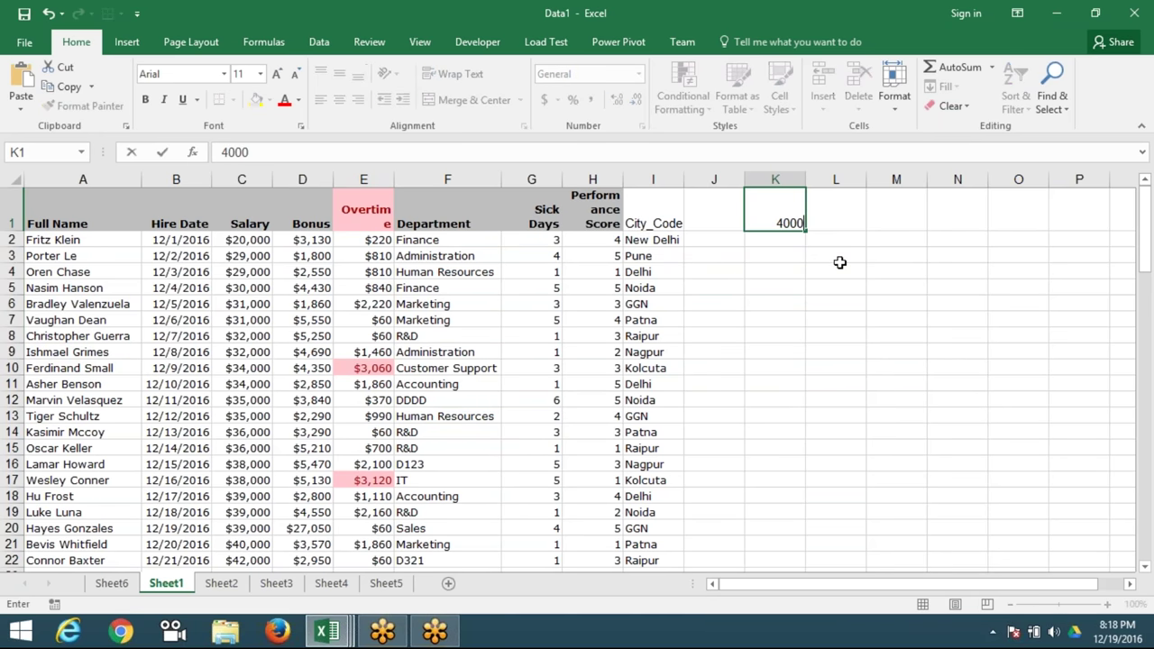
{"action": "key", "text": "Return"}
{"action": "key", "text": "Up"}
{"action": "type", "text": "1"}
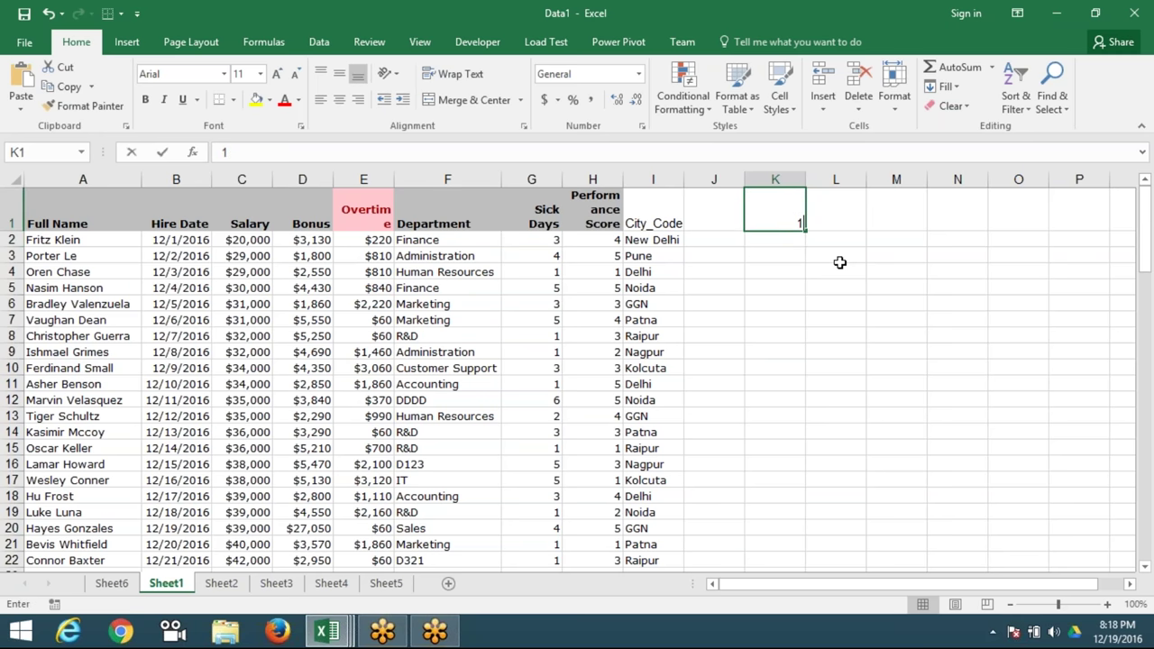
{"action": "type", "text": "00"}
{"action": "key", "text": "Return"}
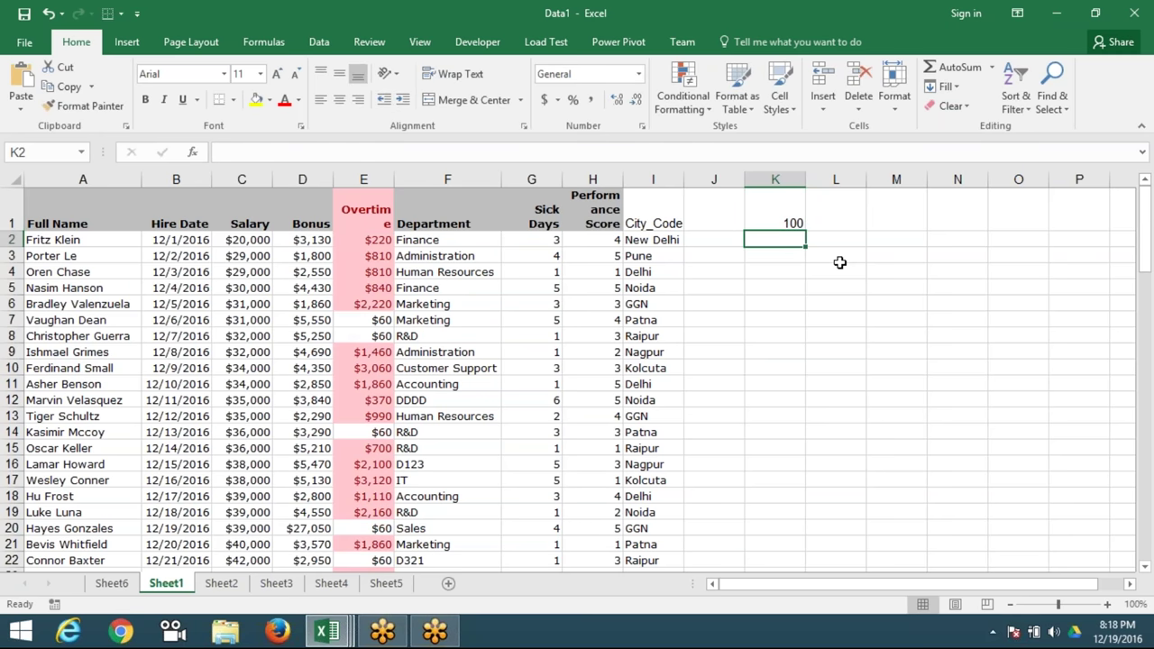
{"action": "key", "text": "Up"}
{"action": "type", "text": "500"}
{"action": "key", "text": "Return"}
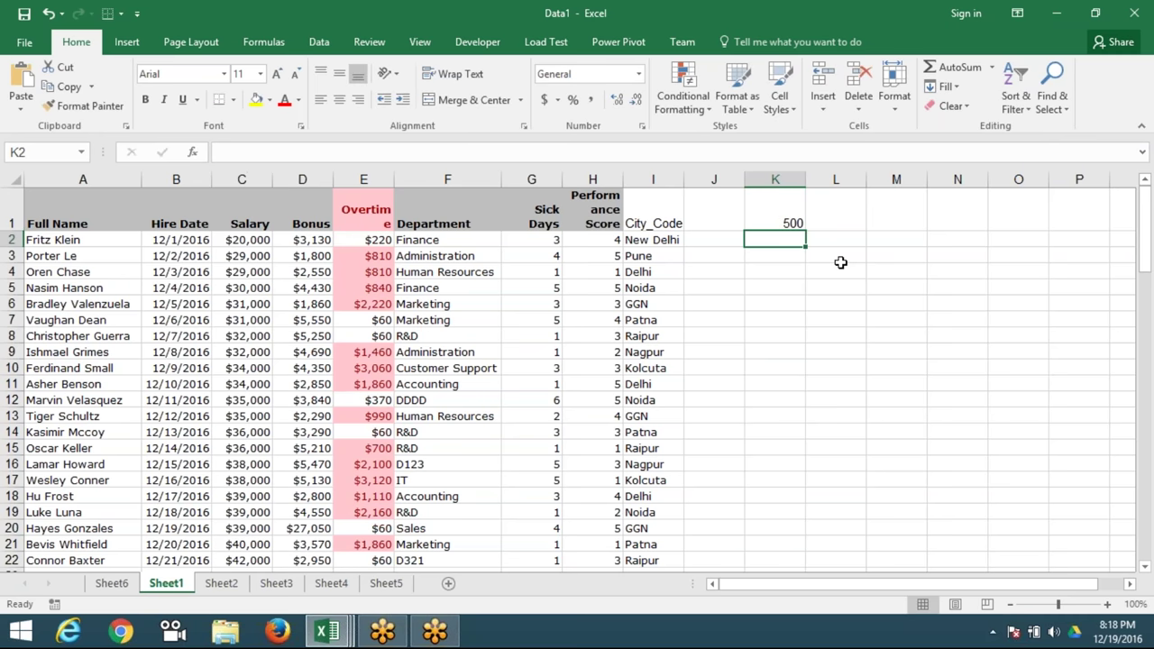
{"action": "key", "text": "Up"}
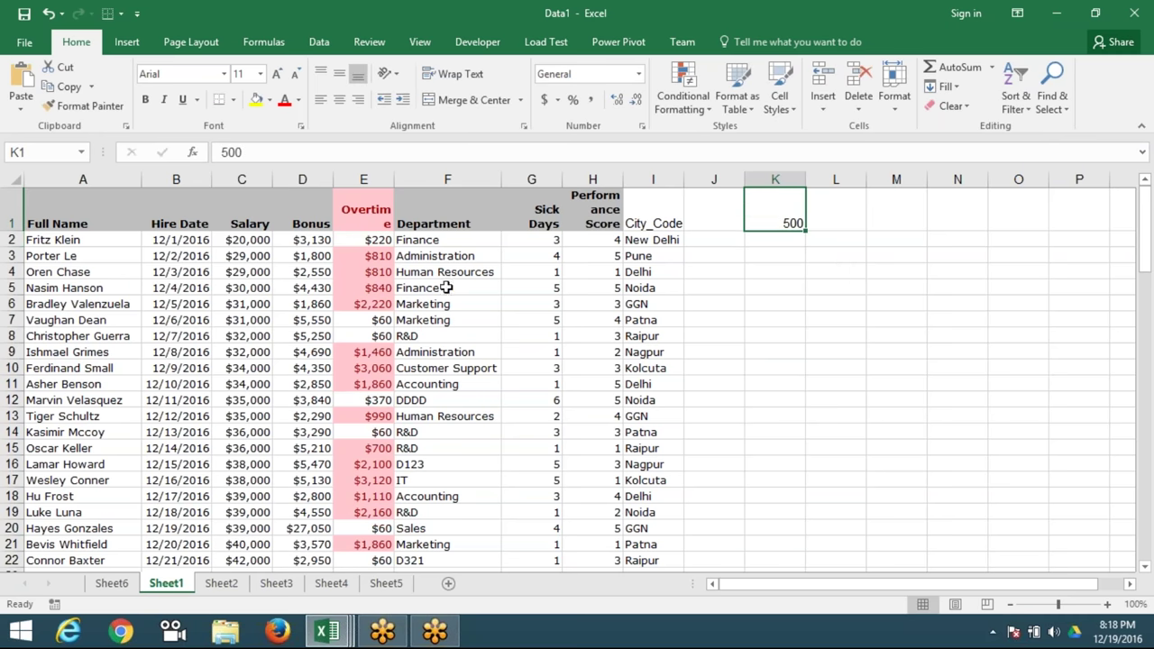
{"action": "left_click", "coordinate": [304, 181]}
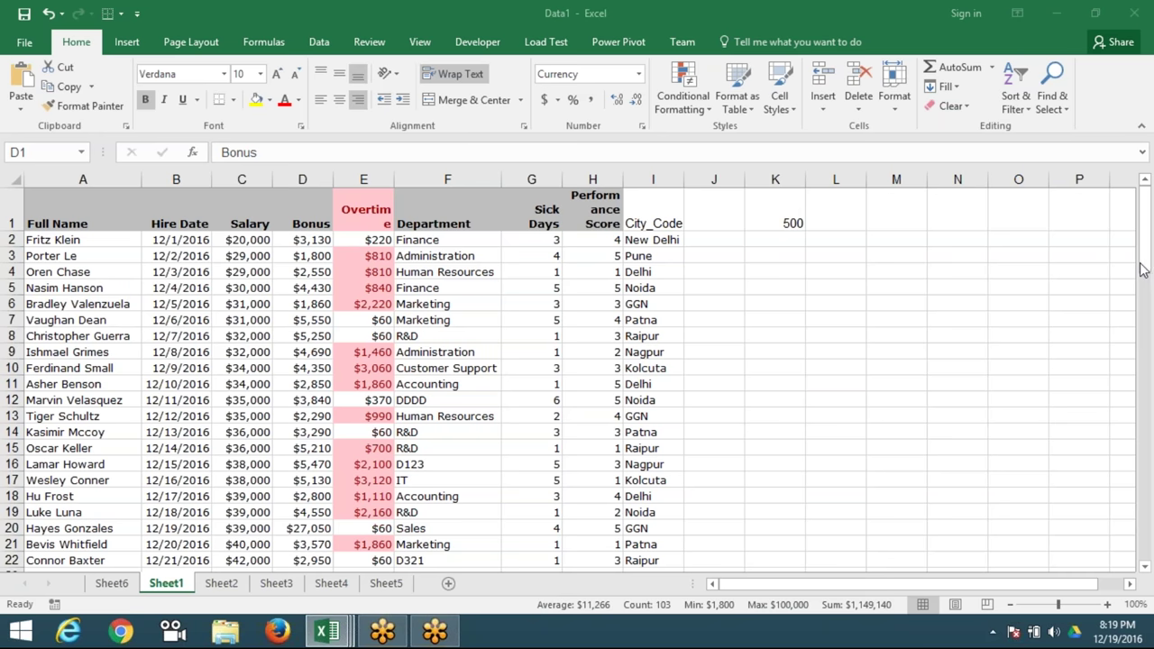
Start a Less Than highlight rule on the Bonus column, then cancel it, leaving a stray ` in D1
{"action": "left_click", "coordinate": [311, 179]}
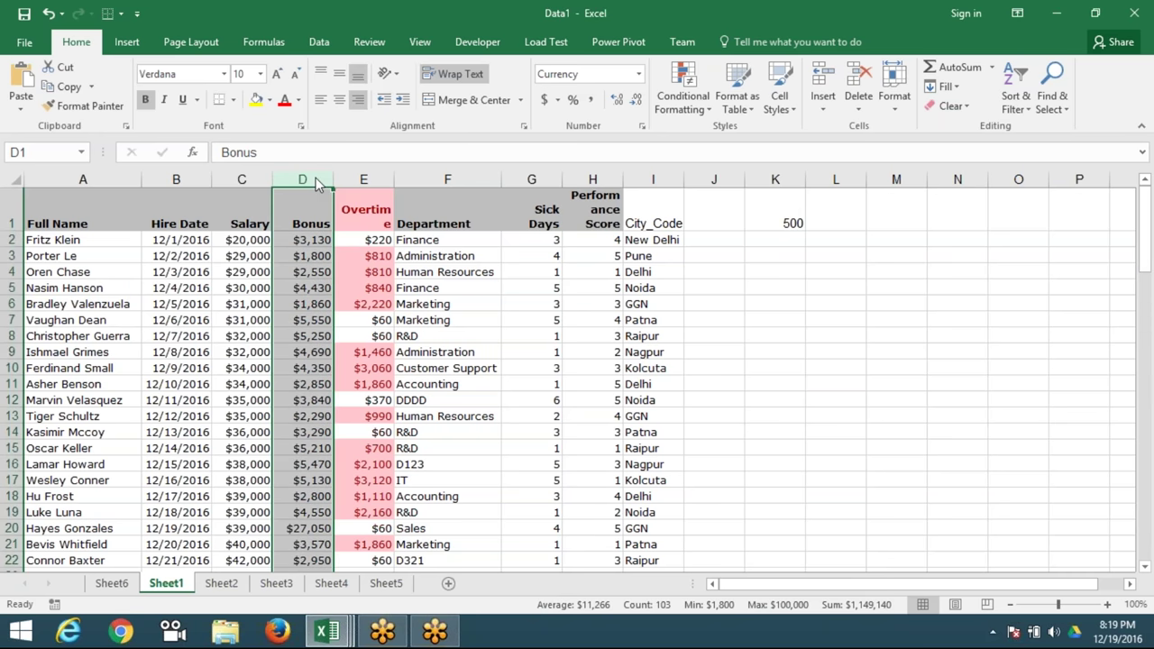
{"action": "left_click", "coordinate": [685, 112]}
{"action": "mouse_move", "coordinate": [695, 136]}
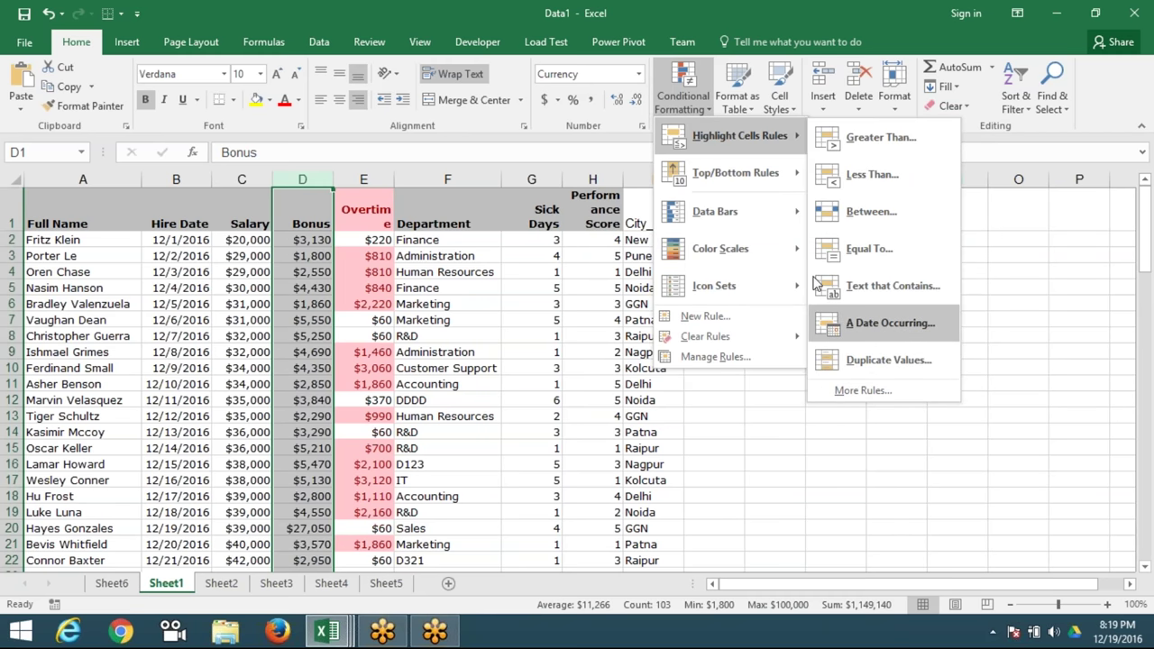
{"action": "left_click", "coordinate": [868, 174]}
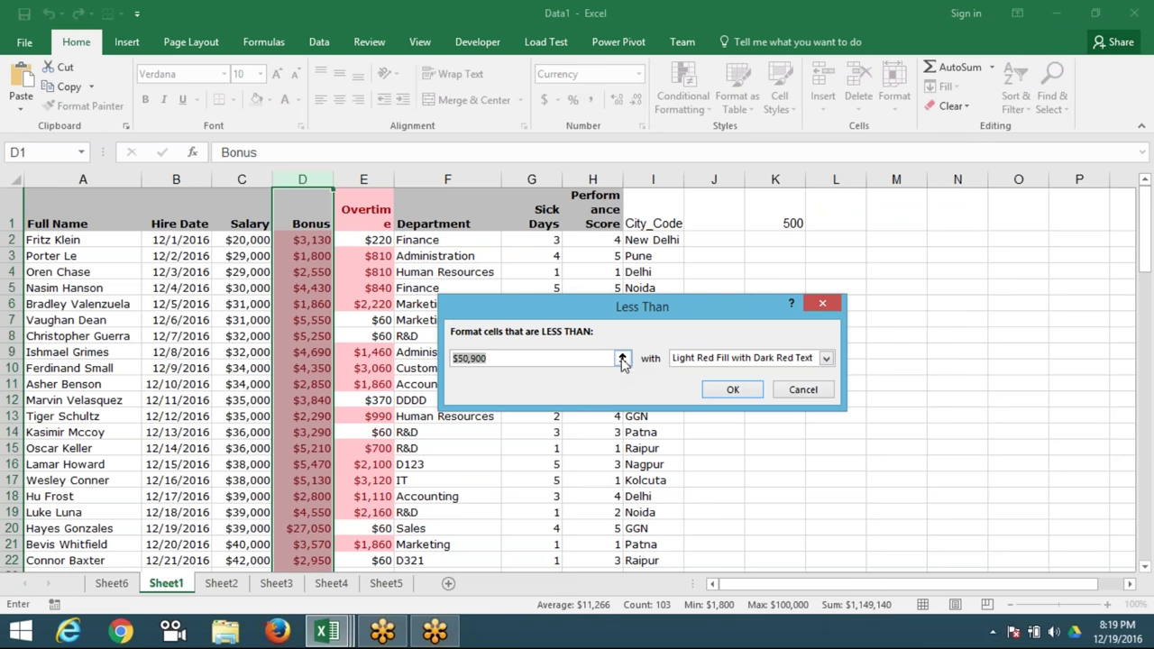
{"action": "key", "text": "Escape"}
{"action": "type", "text": "`"}
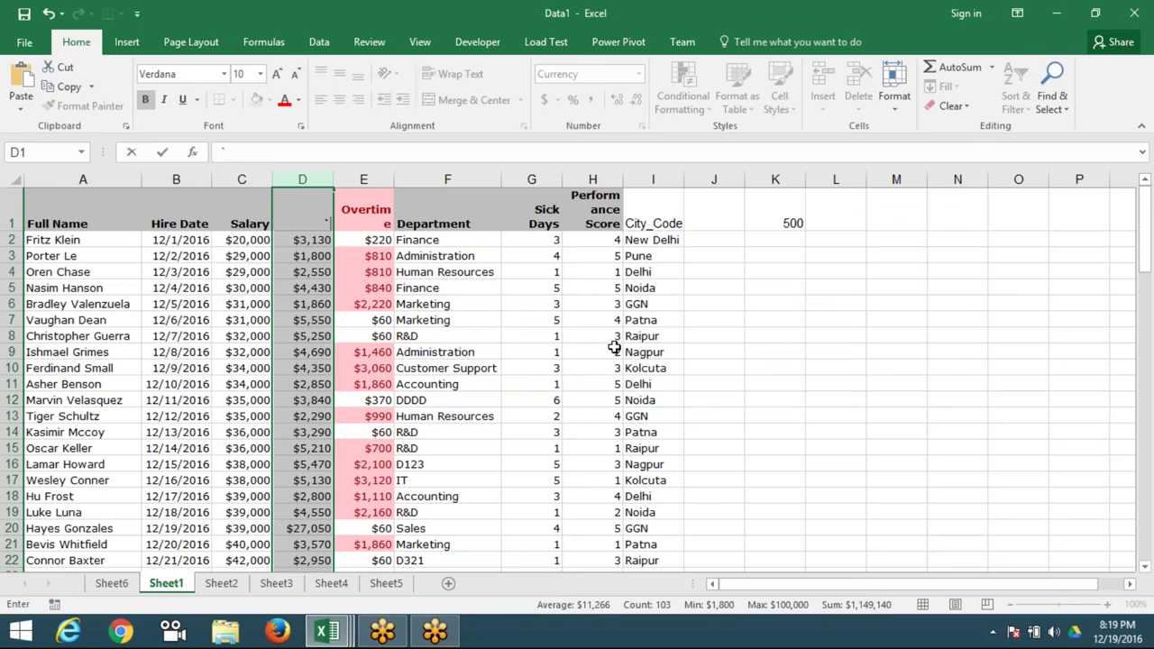
{"action": "left_click", "coordinate": [700, 268]}
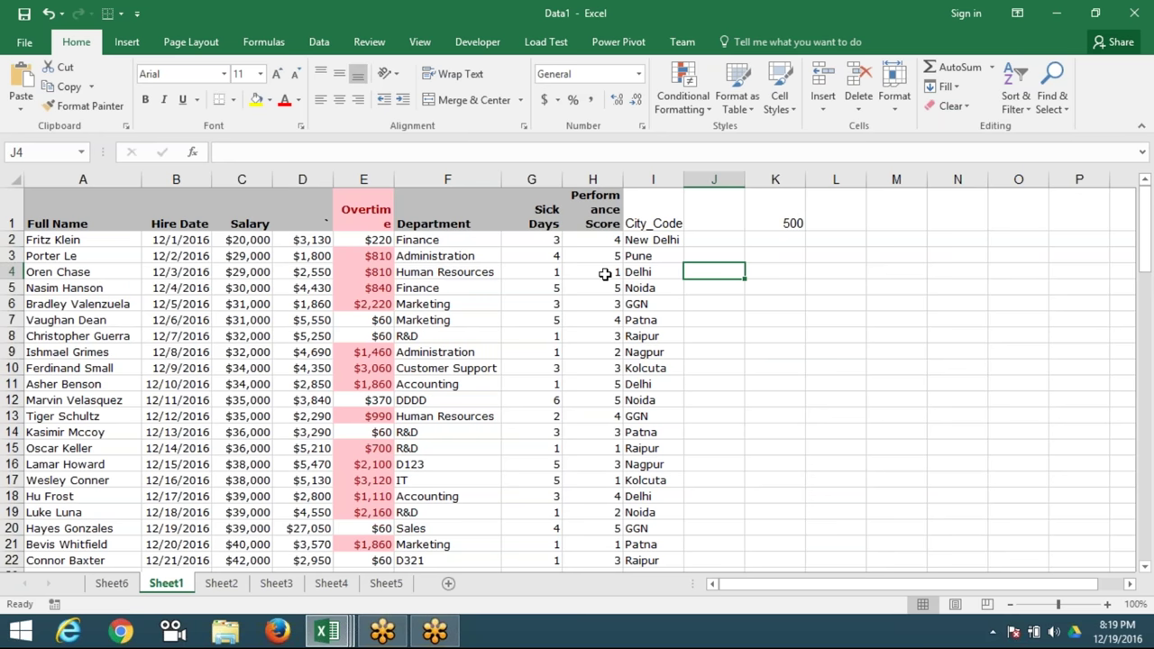
{"action": "left_click", "coordinate": [363, 180]}
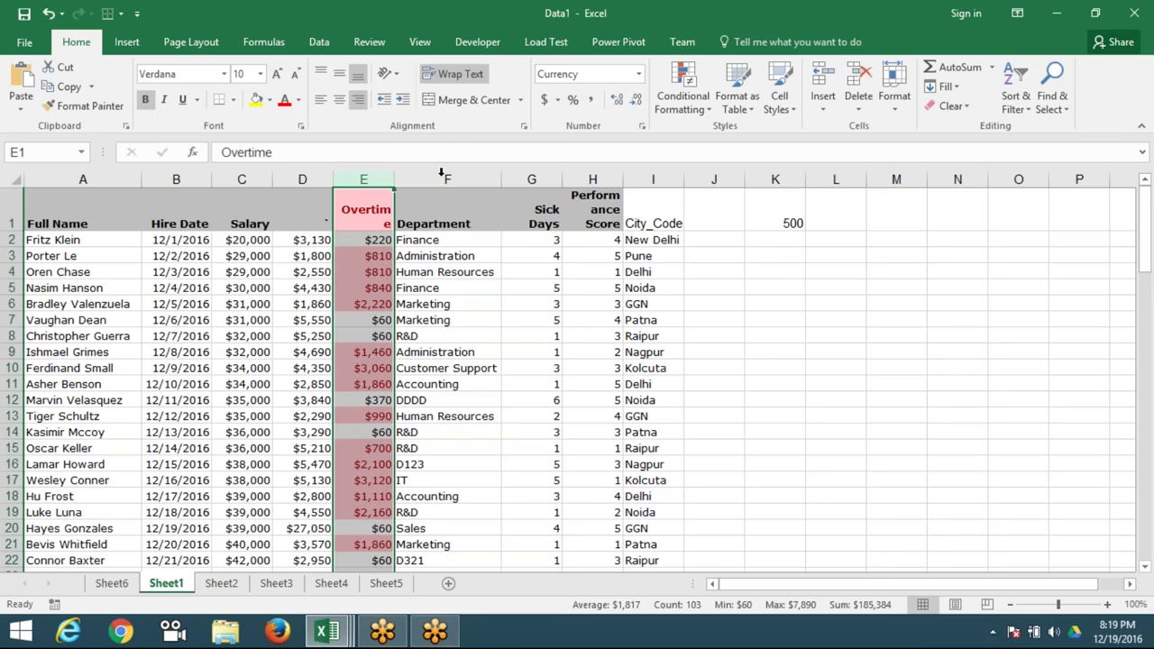
{"action": "left_click", "coordinate": [682, 91]}
{"action": "mouse_move", "coordinate": [776, 135]}
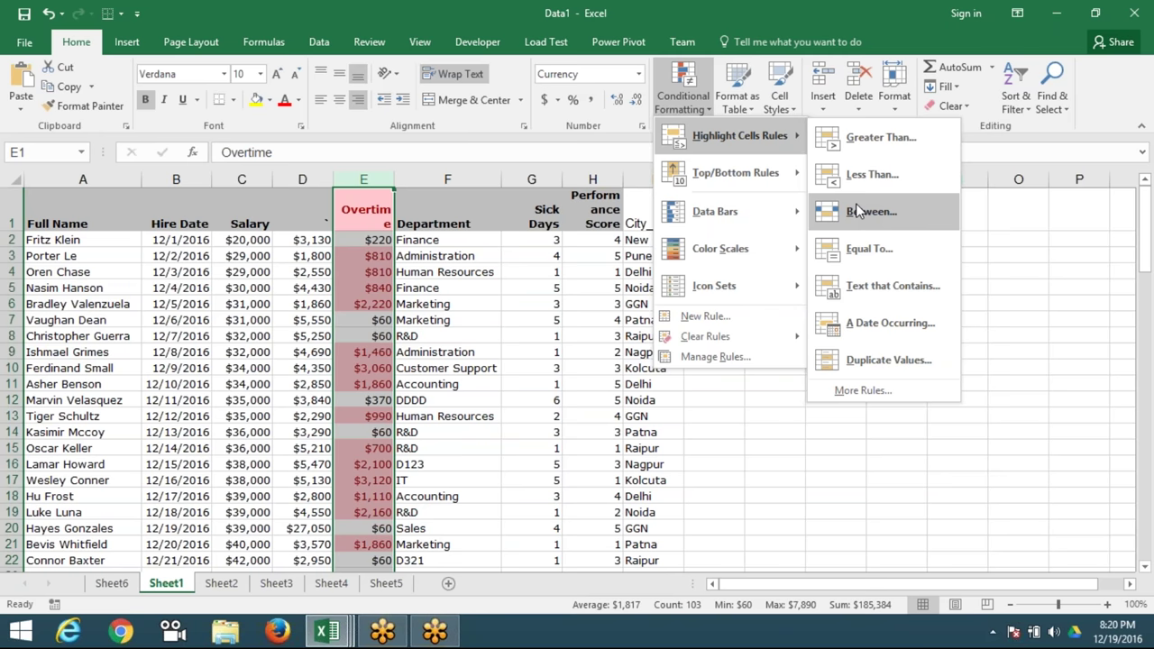
{"action": "key", "text": "Escape"}
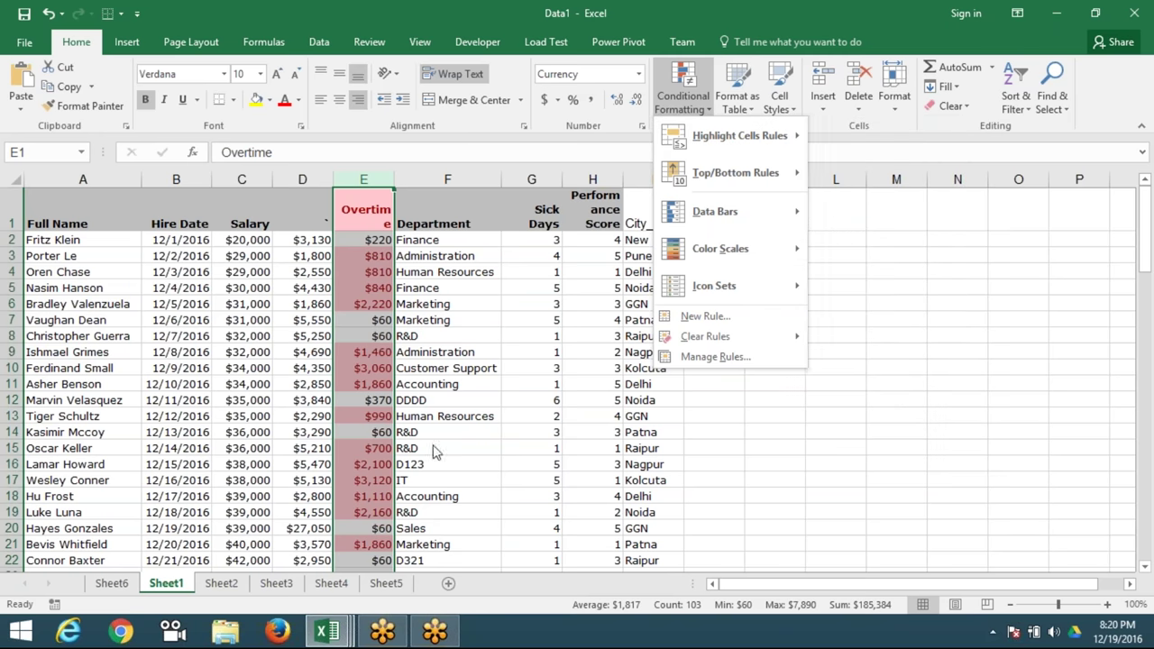
{"action": "key", "text": "Escape"}
On Sheet5, clear the old Q1/Q2 data in columns A through E
{"action": "left_click", "coordinate": [388, 585]}
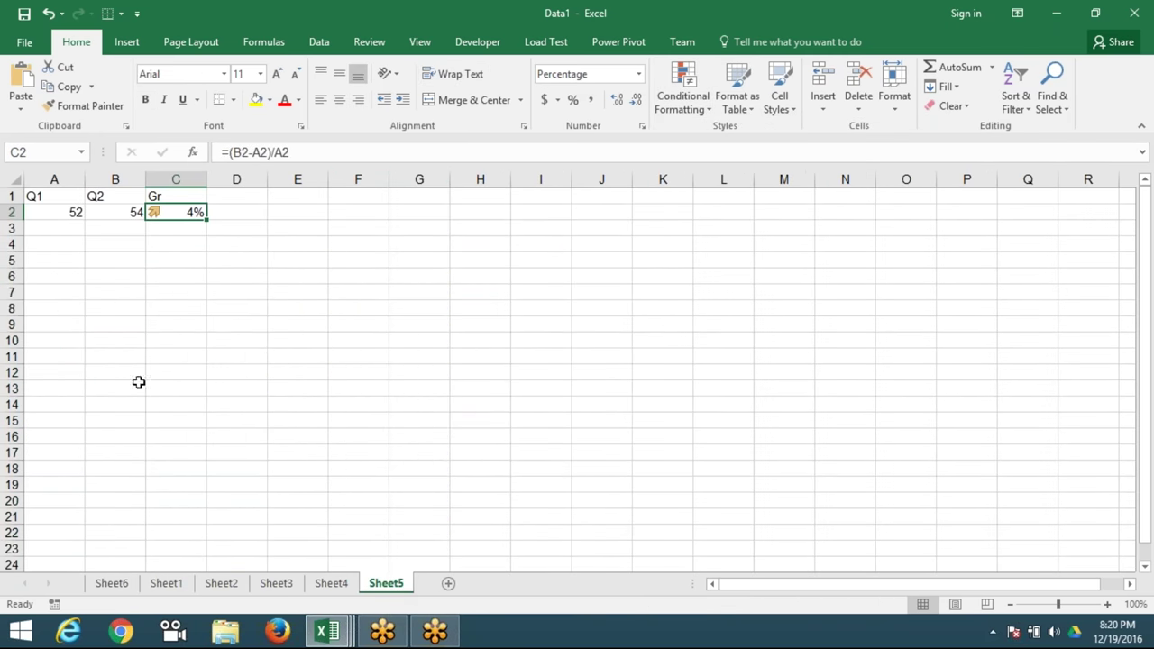
{"action": "left_click_drag", "start_coordinate": [287, 180], "coordinate": [6, 160]}
{"action": "key", "text": "Delete"}
Enter the formula =RANDBETWEEN(10,90) in cell A5
{"action": "left_click", "coordinate": [63, 260]}
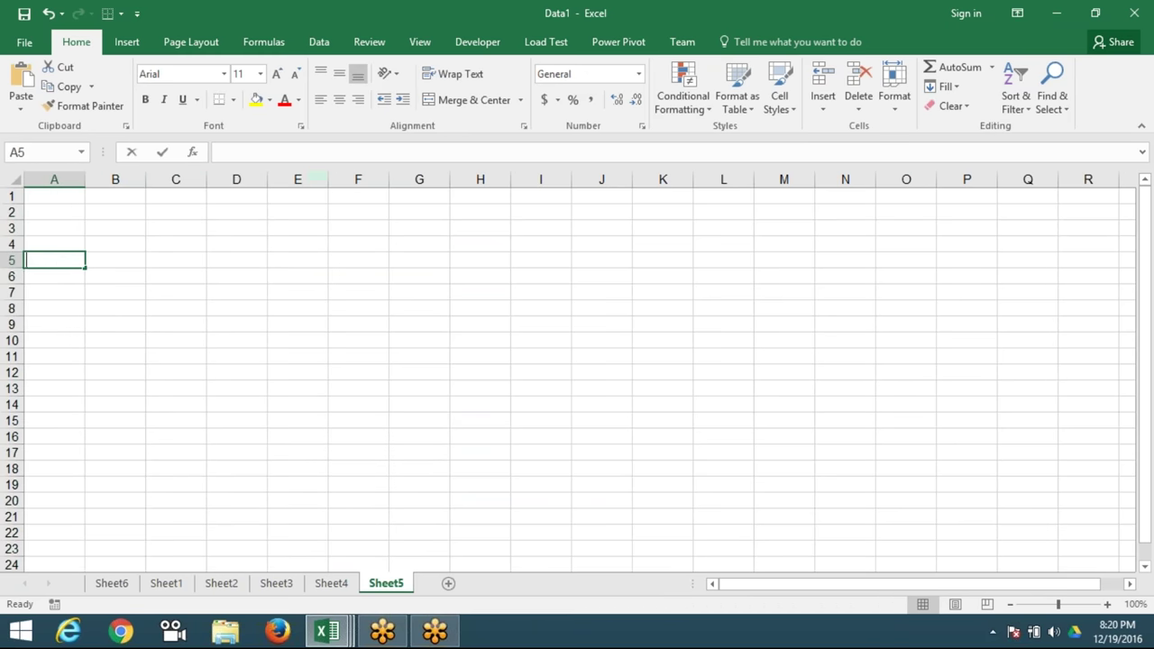
{"action": "type", "text": "=rta"}
{"action": "key", "text": "Return"}
{"action": "left_click", "coordinate": [55, 260]}
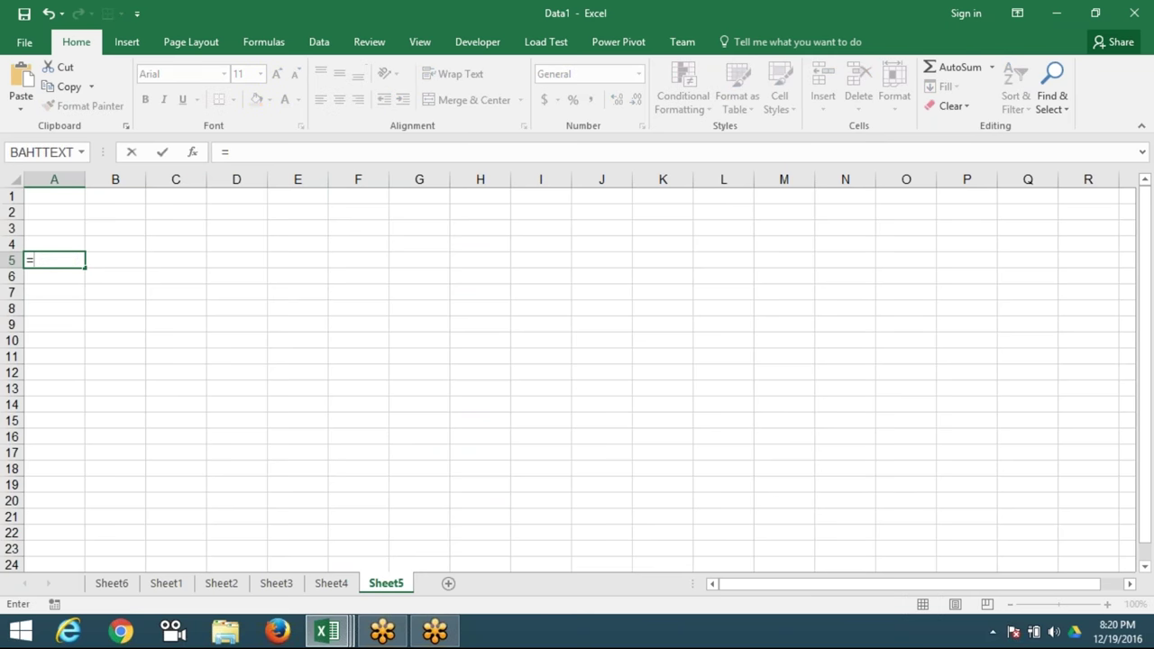
{"action": "type", "text": "ra"}
{"action": "key", "text": "Down"}
{"action": "key", "text": "Down"}
{"action": "key", "text": "Tab"}
{"action": "type", "text": "10"}
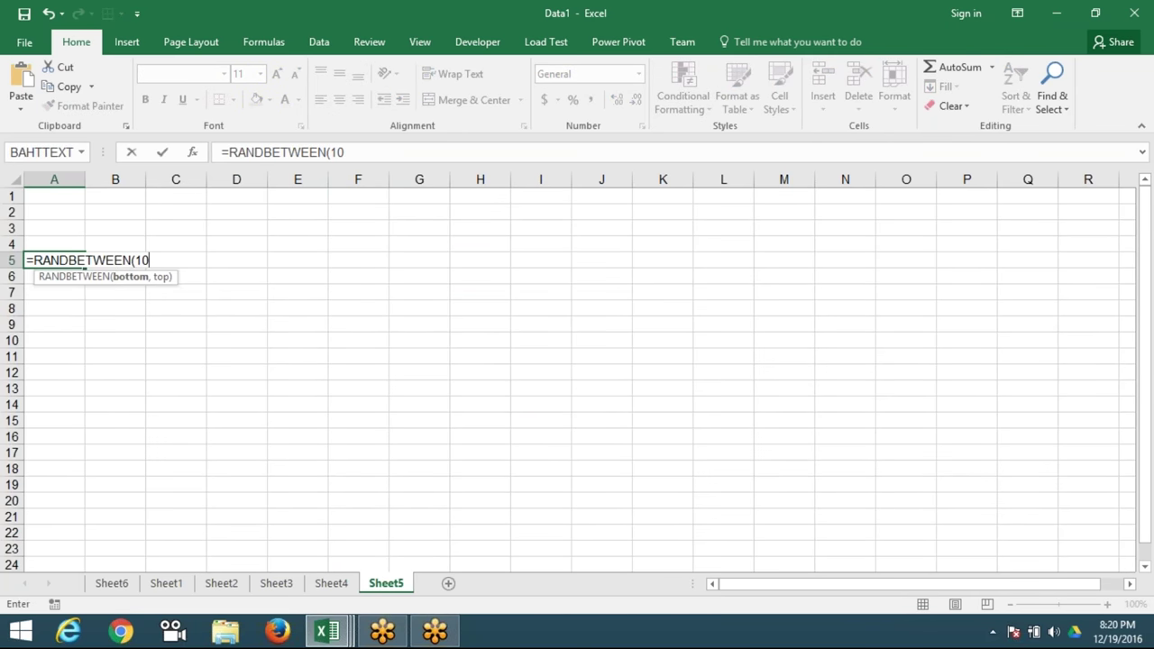
{"action": "type", "text": ",90)"}
{"action": "key", "text": "ctrl+Return"}
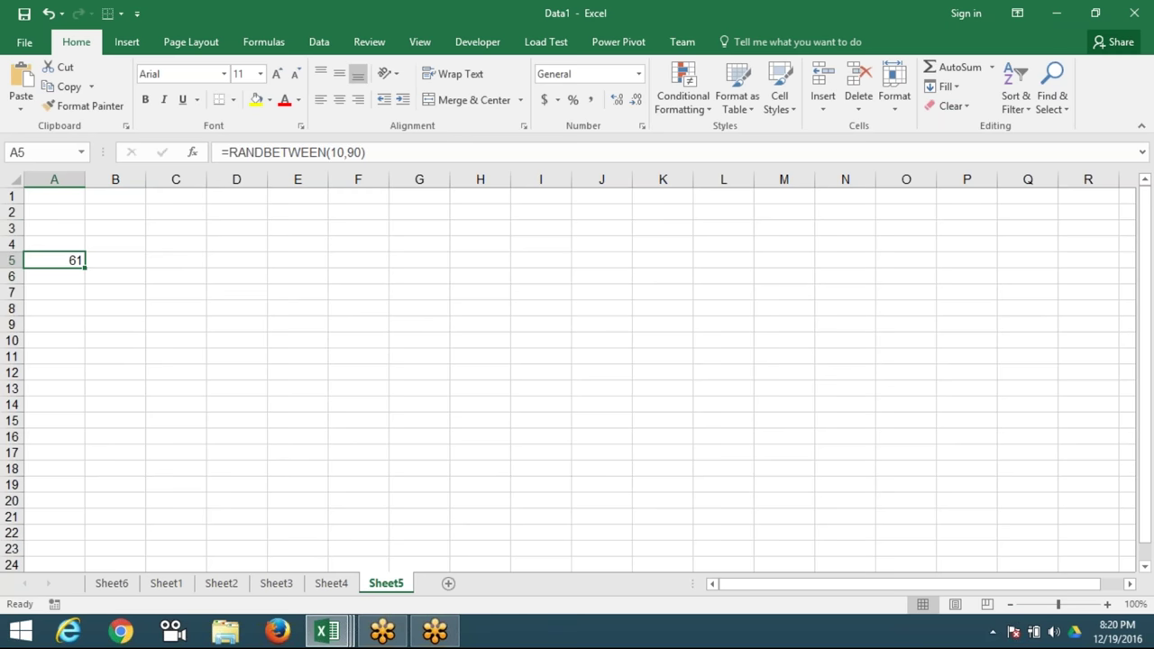
Fill the RANDBETWEEN formula across A5:M23 and paste it back as fixed values
{"action": "key", "text": "shift+Right"}
{"action": "key", "text": "shift+Right"}
{"action": "key", "text": "shift+Right"}
{"action": "key", "text": "shift+Right"}
{"action": "key", "text": "shift+Down"}
{"action": "key", "text": "shift+Right"}
{"action": "key", "text": "shift+Right"}
{"action": "key", "text": "shift+Right"}
{"action": "key", "text": "shift+Right"}
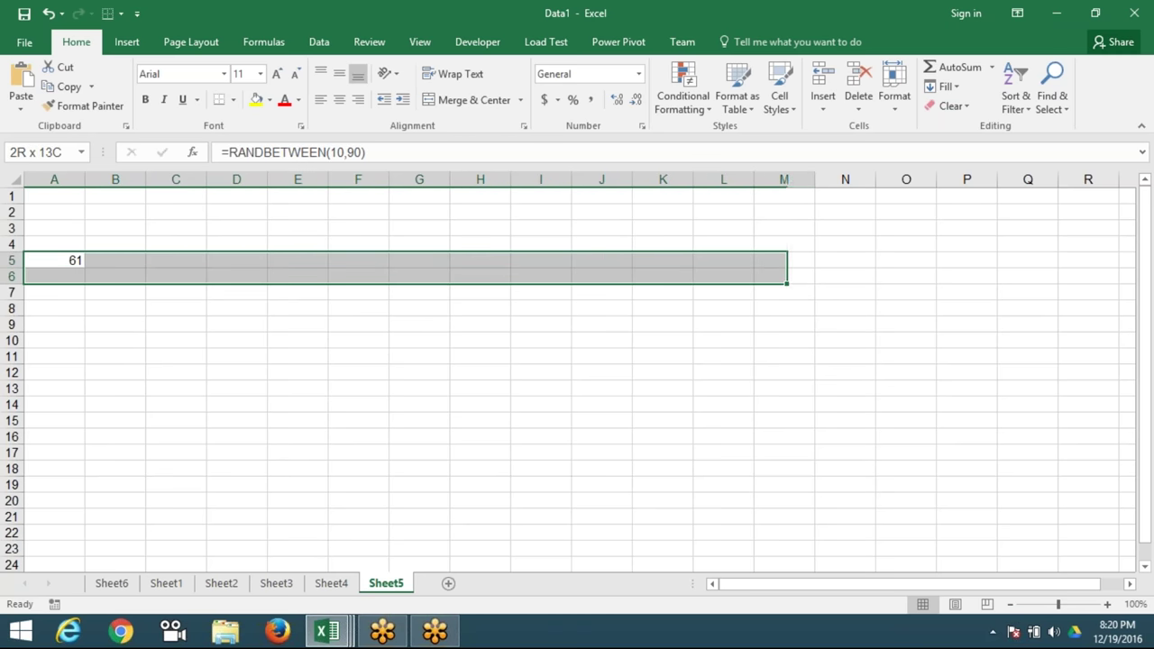
{"action": "key", "text": "shift+Down"}
{"action": "key", "text": "shift+Down"}
{"action": "key", "text": "shift+Down"}
{"action": "key", "text": "shift+Down"}
{"action": "key", "text": "shift+Down"}
{"action": "key", "text": "shift+Down"}
{"action": "key", "text": "shift+Down"}
{"action": "key", "text": "shift+Down"}
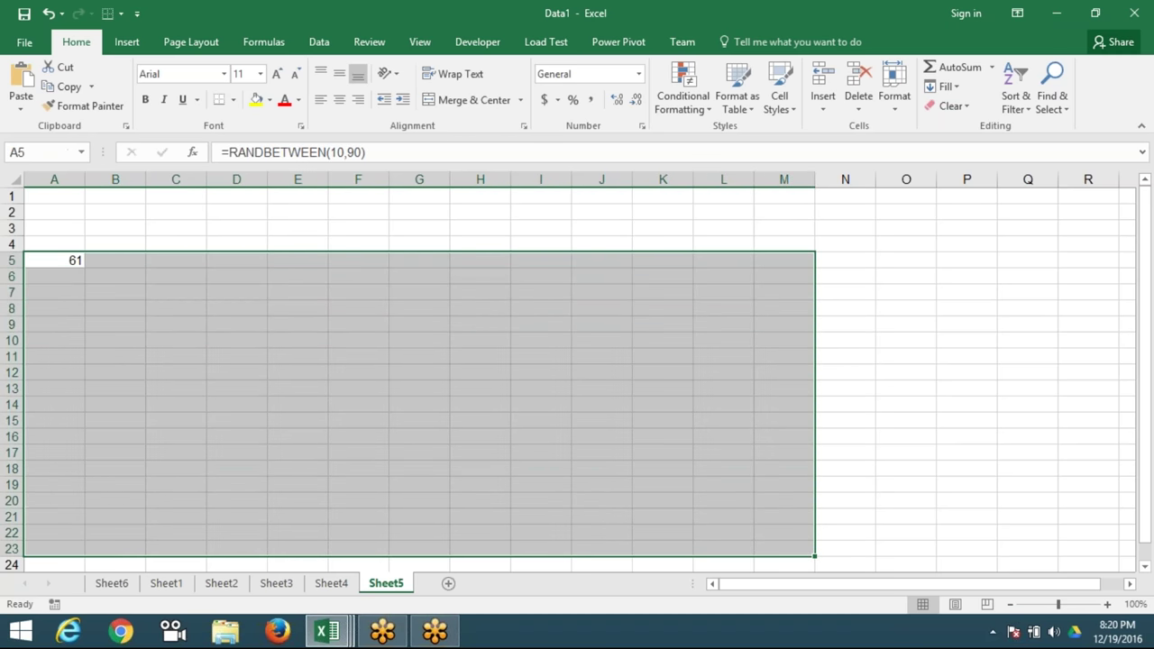
{"action": "key", "text": "ctrl+r"}
{"action": "key", "text": "ctrl+d"}
{"action": "key", "text": "ctrl+c"}
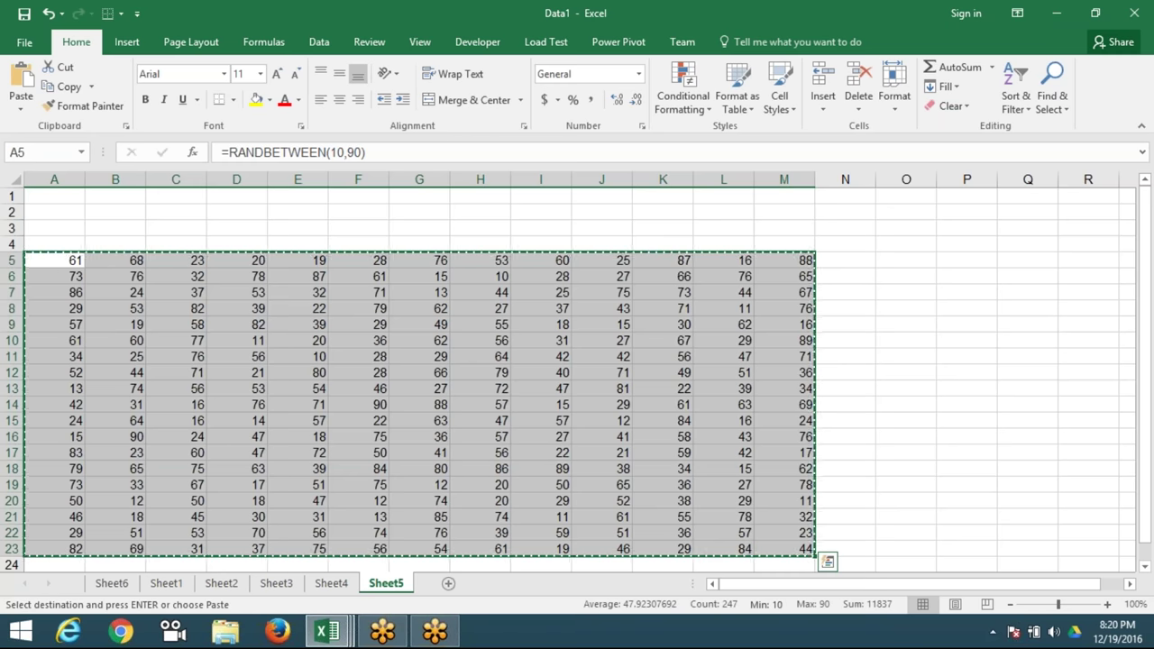
{"action": "left_click", "coordinate": [20, 108]}
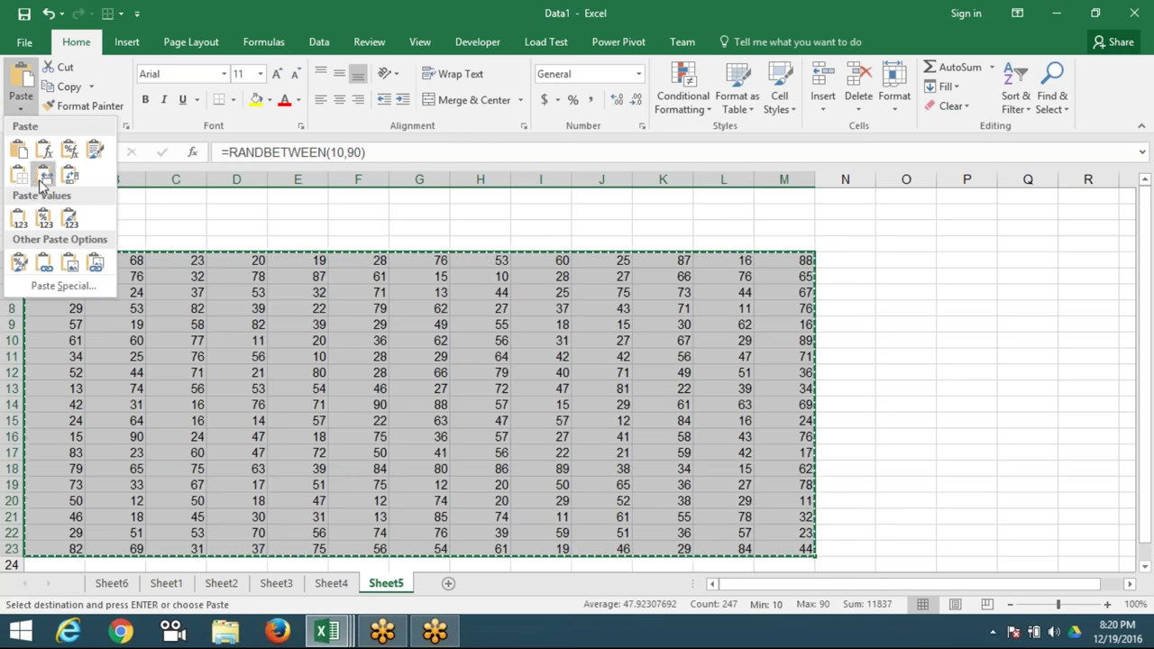
{"action": "left_click", "coordinate": [18, 221]}
{"action": "key", "text": "Escape"}
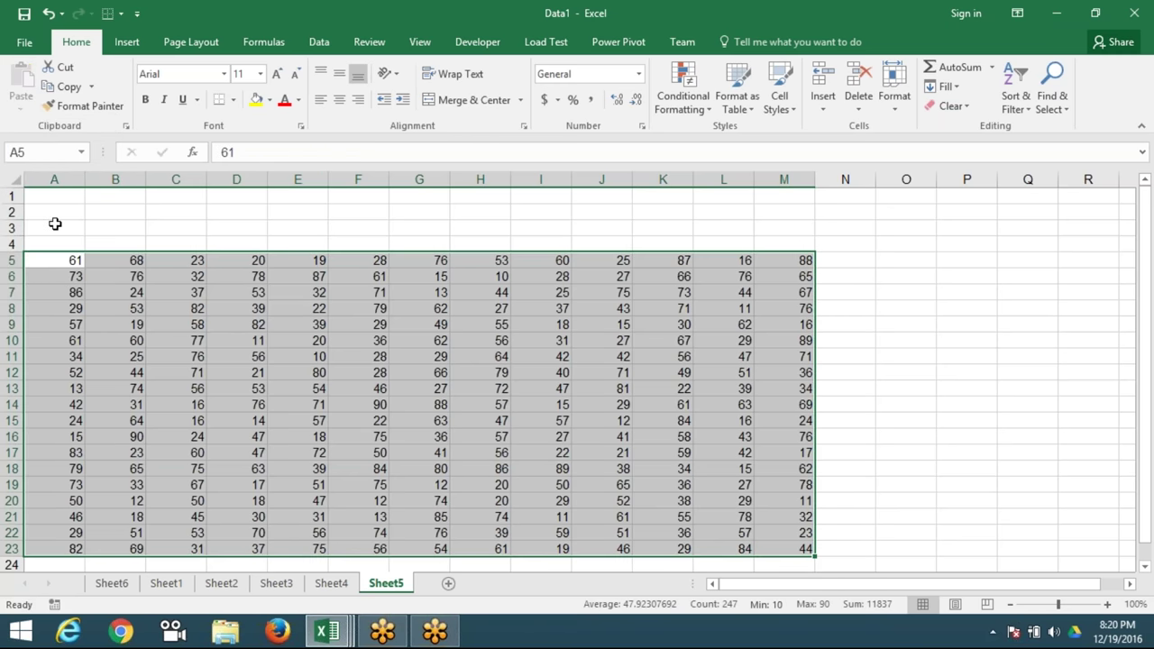
Label cell A3 'Search' and select the A5:M23 number grid
{"action": "left_click", "coordinate": [54, 224]}
{"action": "type", "text": "Search"}
{"action": "key", "text": "Tab"}
{"action": "left_click", "coordinate": [167, 318]}
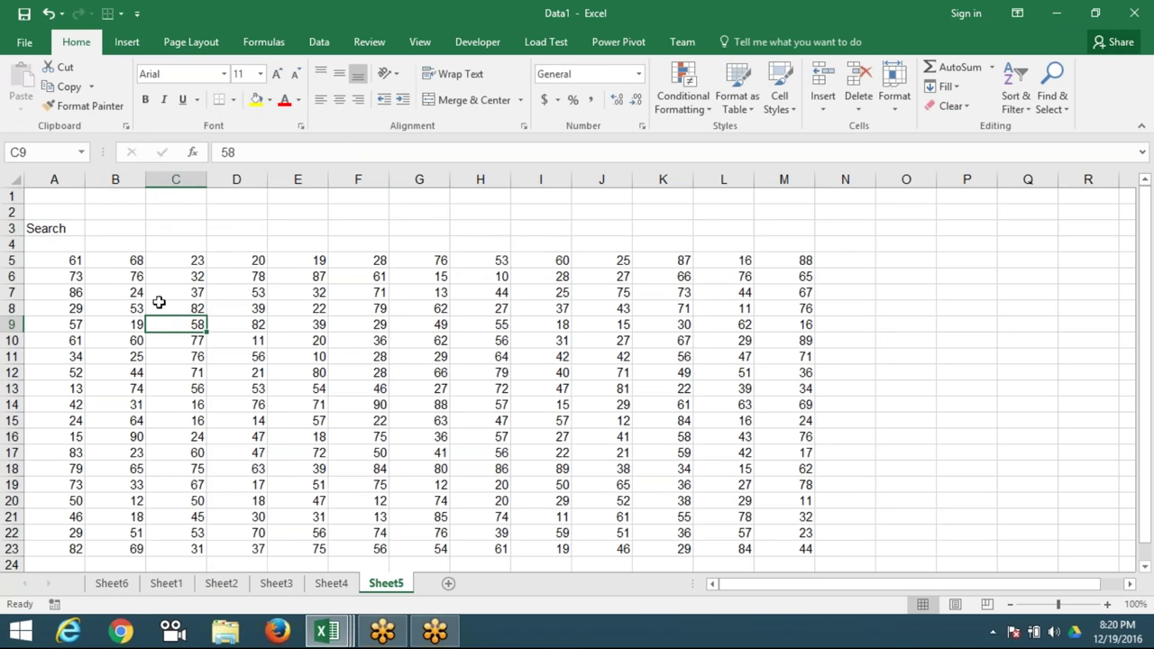
{"action": "left_click_drag", "start_coordinate": [58, 262], "coordinate": [767, 548]}
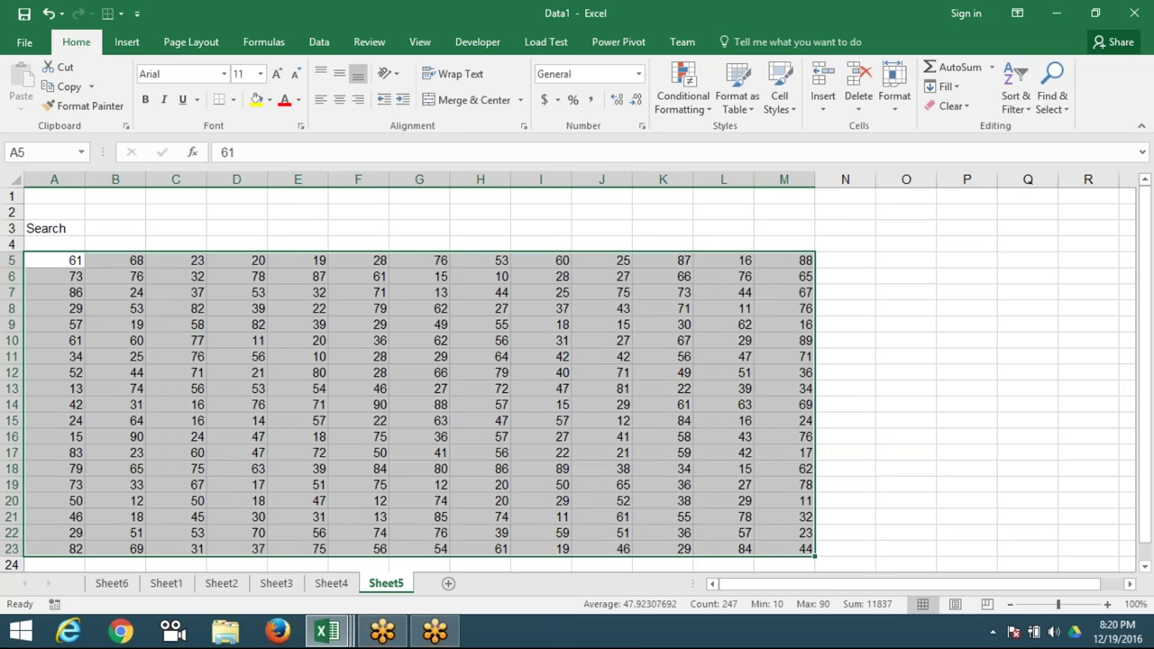
Add an Equal To highlight rule on A5:M23 comparing against cell $B$3
{"action": "left_click", "coordinate": [682, 90]}
{"action": "mouse_move", "coordinate": [713, 135]}
{"action": "left_click", "coordinate": [859, 259]}
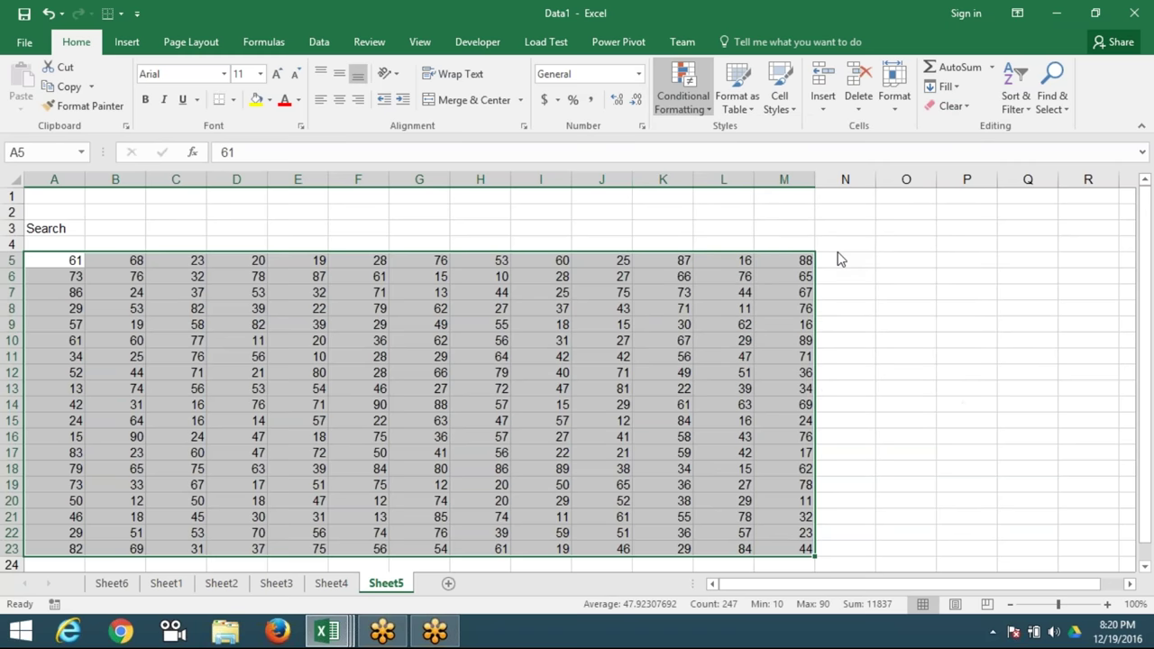
{"action": "type", "text": "50"}
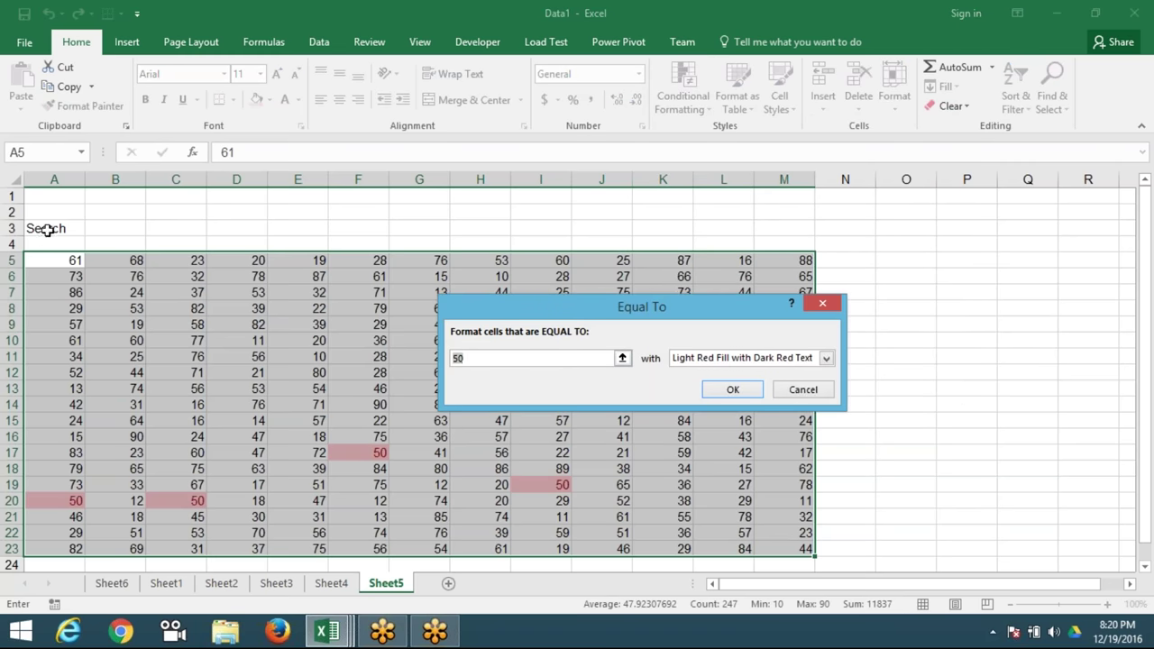
{"action": "left_click", "coordinate": [46, 229]}
{"action": "left_click", "coordinate": [111, 227]}
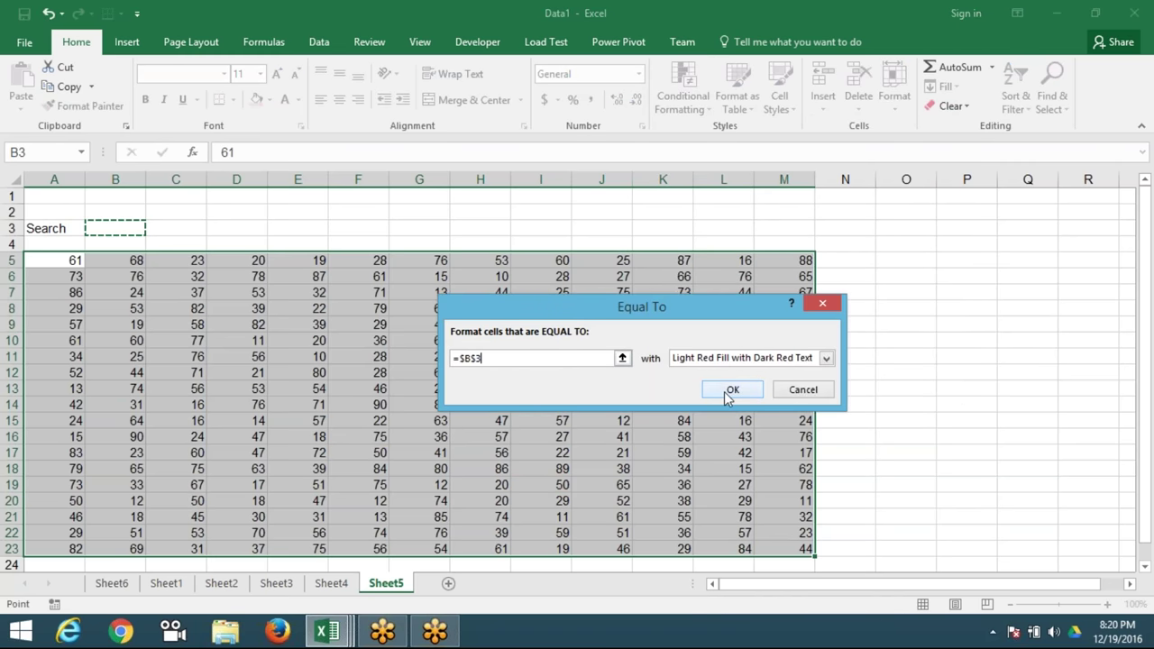
{"action": "left_click", "coordinate": [732, 390]}
Enter 61, then 50, as the search value in B3 and reselect the grid
{"action": "left_click", "coordinate": [105, 229]}
{"action": "type", "text": "61"}
{"action": "key", "text": "Return"}
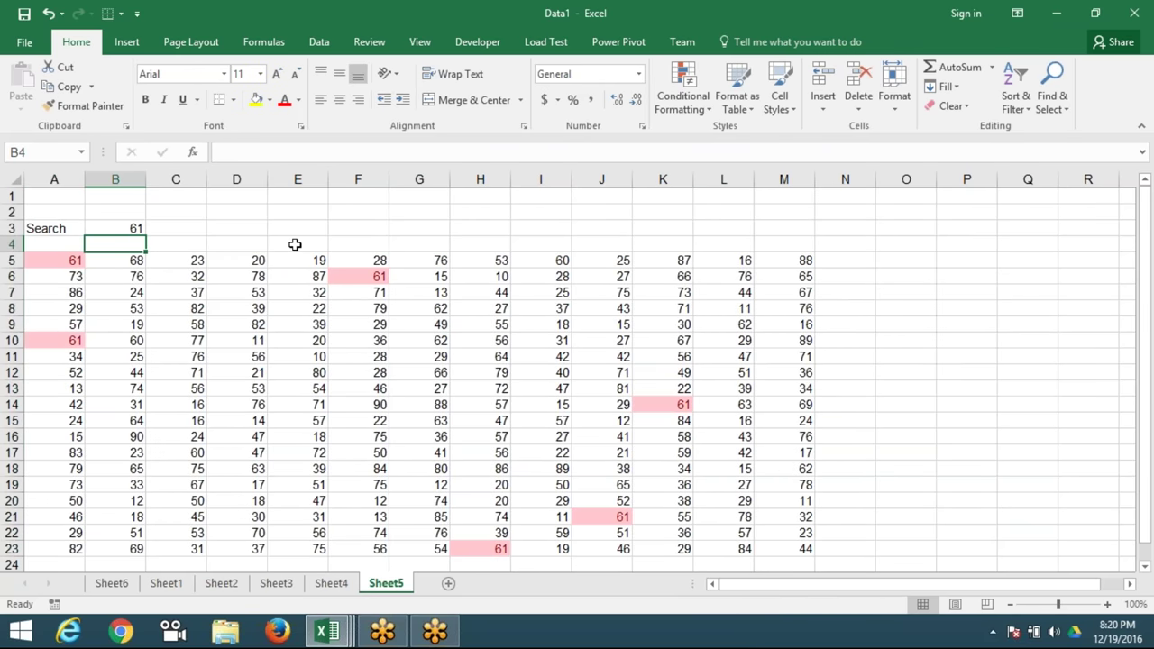
{"action": "key", "text": "Up"}
{"action": "type", "text": "50"}
{"action": "key", "text": "Return"}
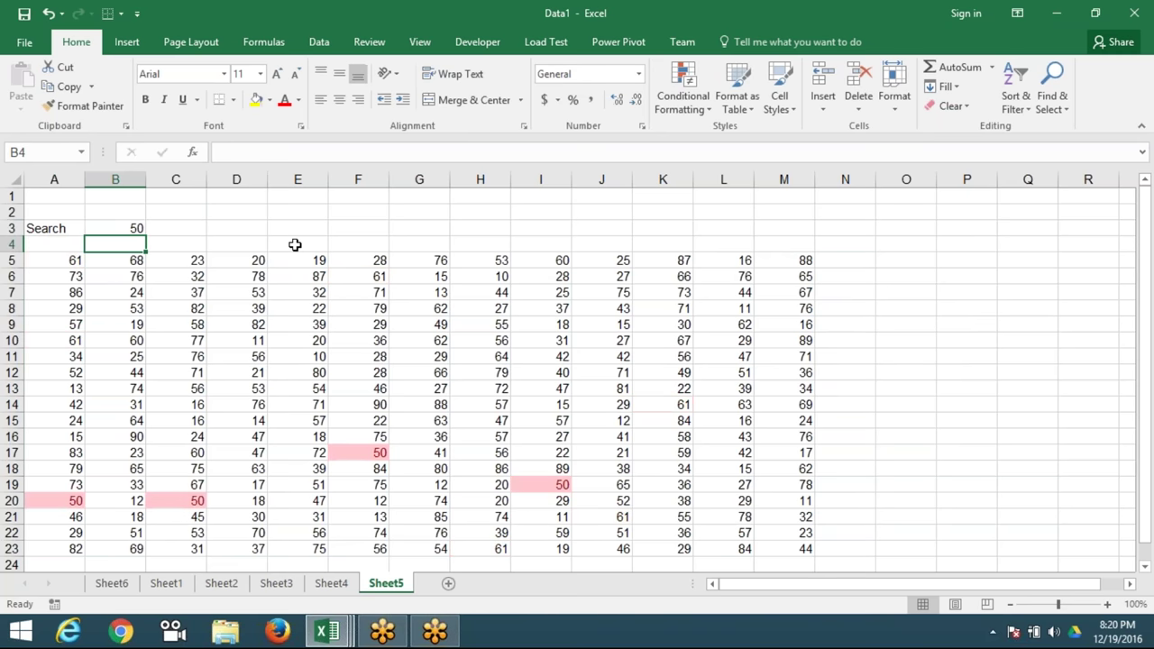
{"action": "key", "text": "Up"}
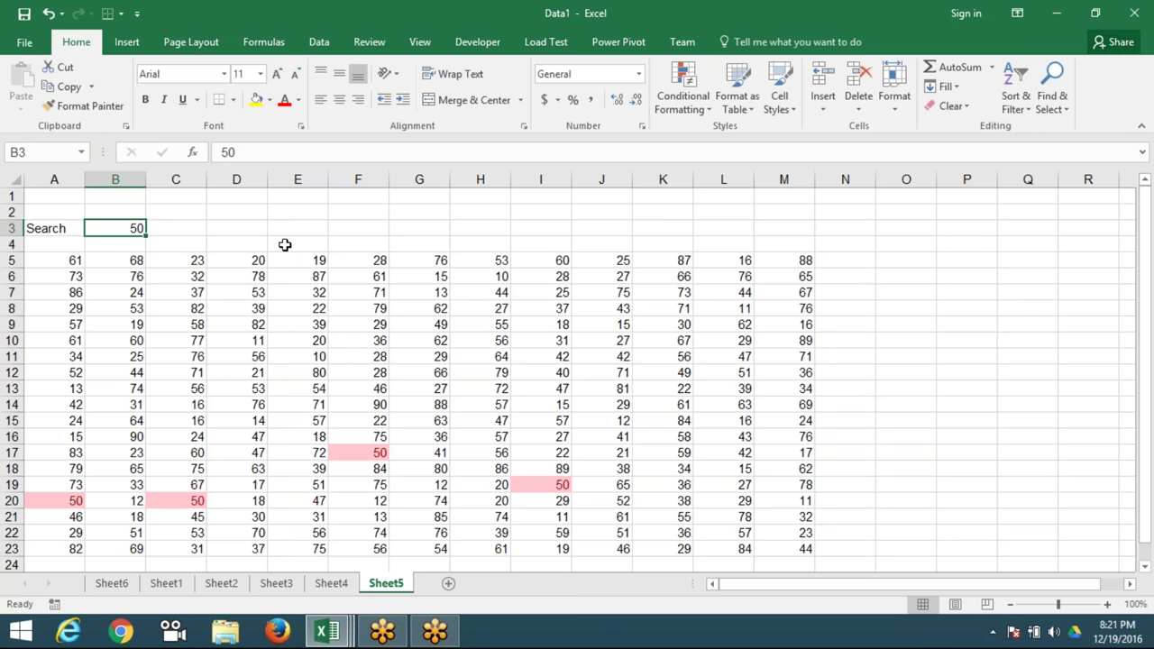
{"action": "mouse_move", "coordinate": [65, 261]}
{"action": "left_mouse_down"}
{"action": "mouse_move", "coordinate": [782, 536]}
{"action": "mouse_move", "coordinate": [781, 545]}
{"action": "left_mouse_up"}
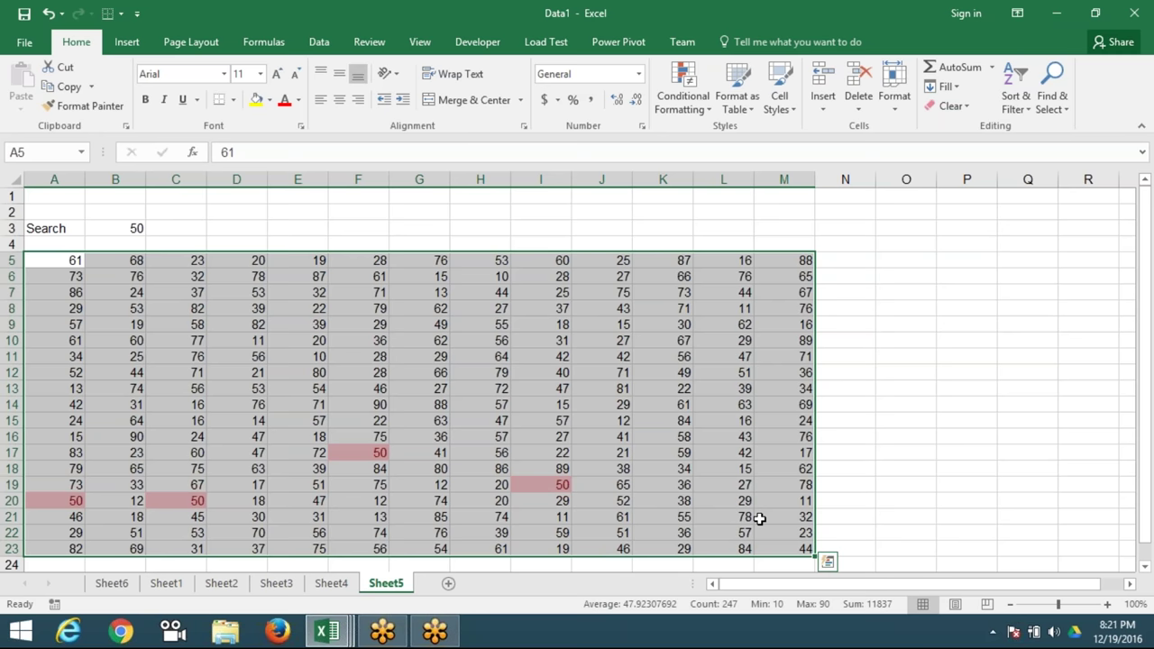
Start a new Equal To highlight rule on A5:M23, prefilled with 50 and light red fill
{"action": "left_click", "coordinate": [683, 88]}
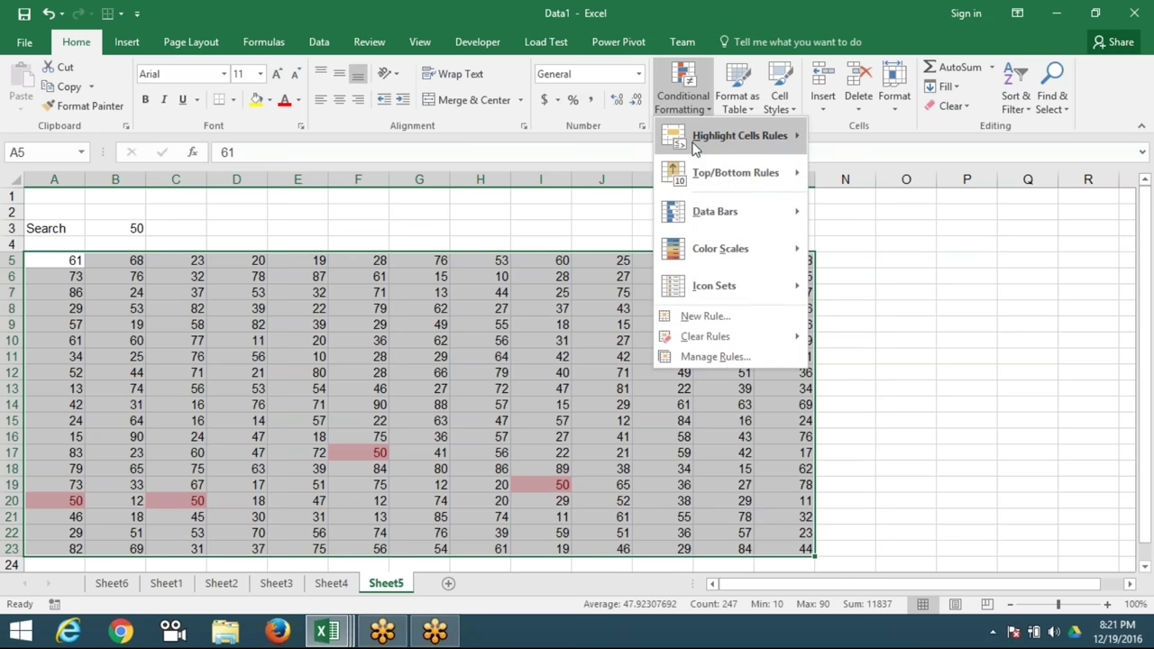
{"action": "mouse_move", "coordinate": [696, 147]}
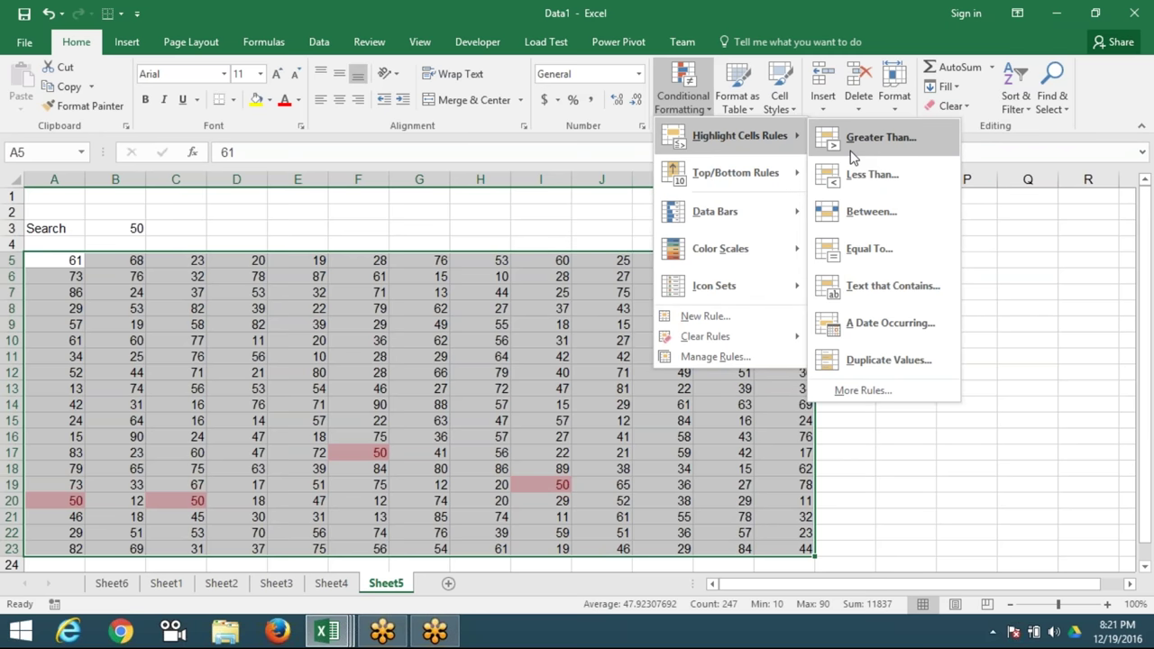
{"action": "left_click", "coordinate": [860, 252]}
{"action": "type", "text": "50"}
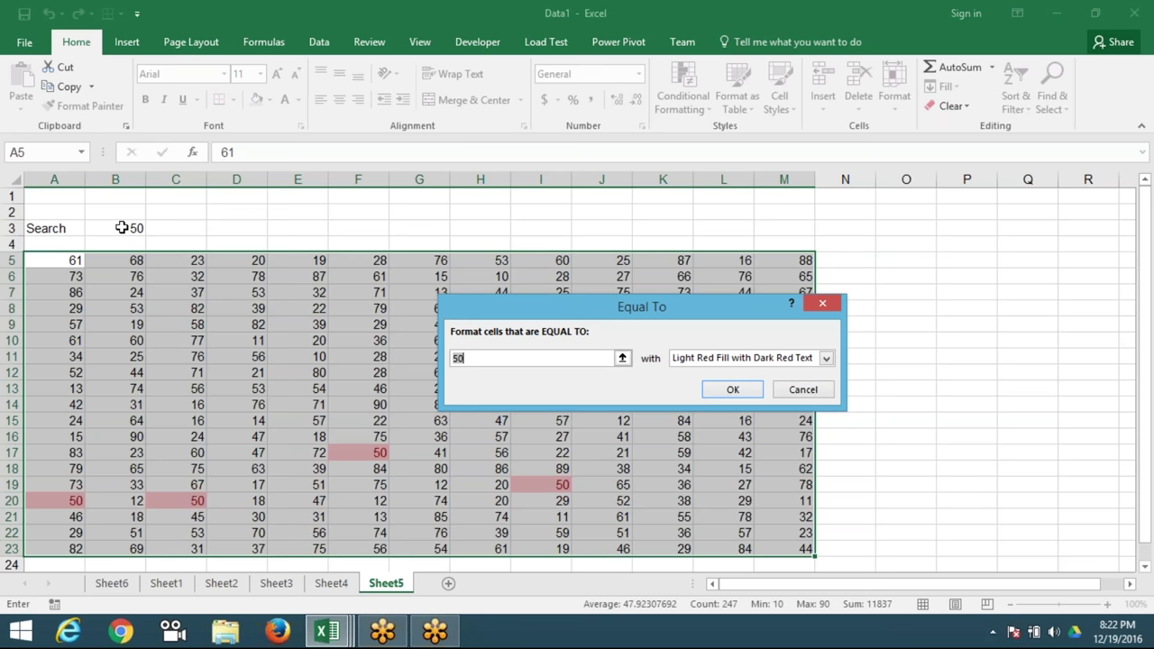
Point the Equal To rule at Search cell $B$3 and apply it with light red fill
{"action": "key", "text": "BackSpace"}
{"action": "key", "text": "BackSpace"}
{"action": "type", "text": "60"}
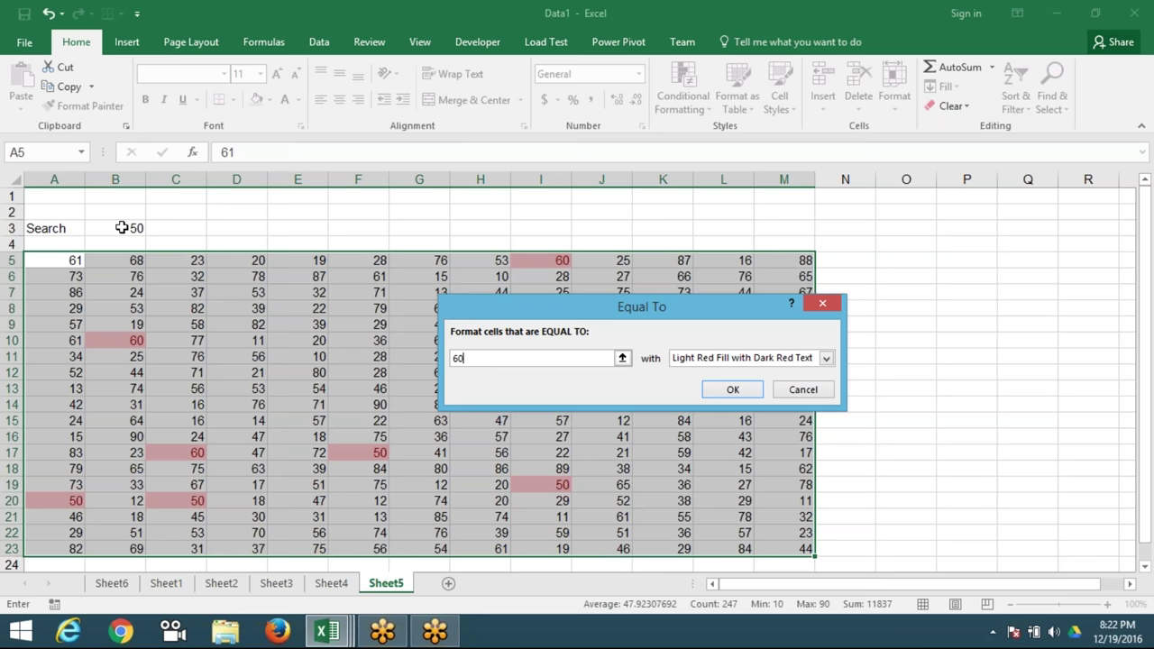
{"action": "left_click", "coordinate": [123, 228]}
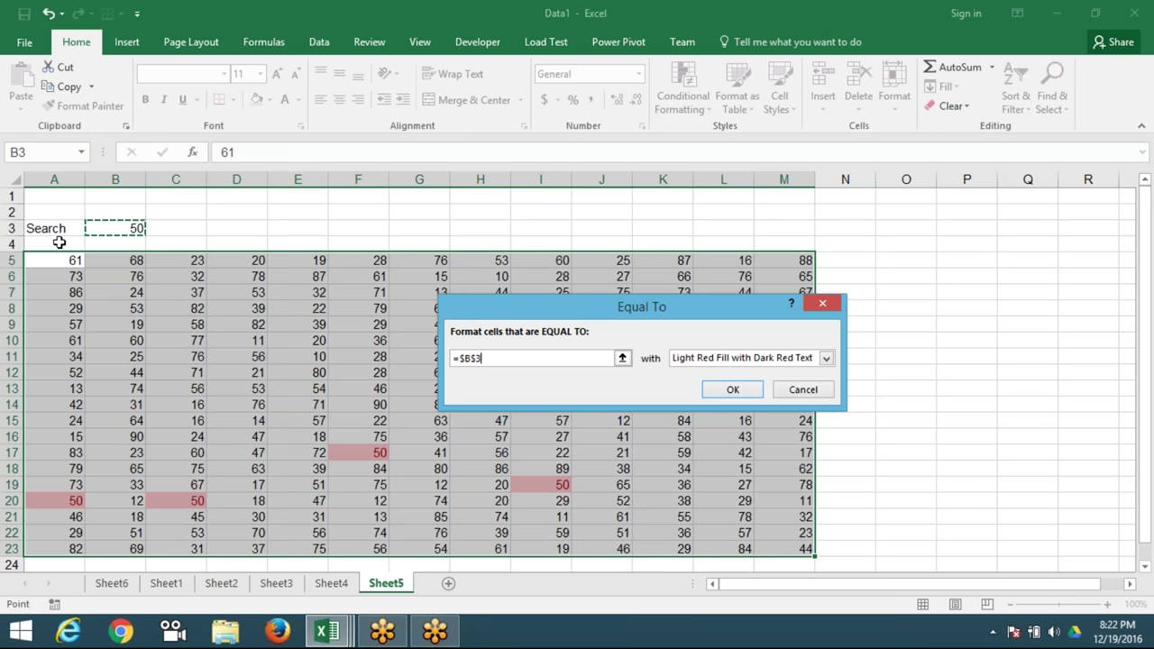
{"action": "key", "text": "Return"}
{"action": "left_click", "coordinate": [683, 99]}
{"action": "mouse_move", "coordinate": [706, 152]}
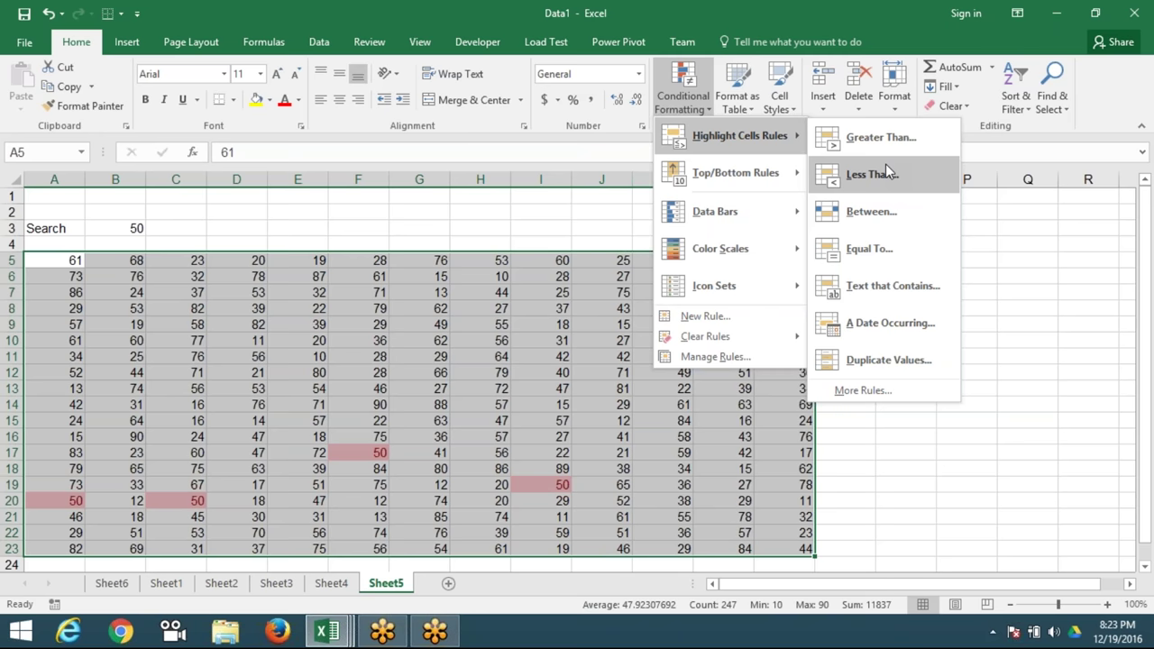
{"action": "key", "text": "Escape"}
{"action": "key", "text": "Escape"}
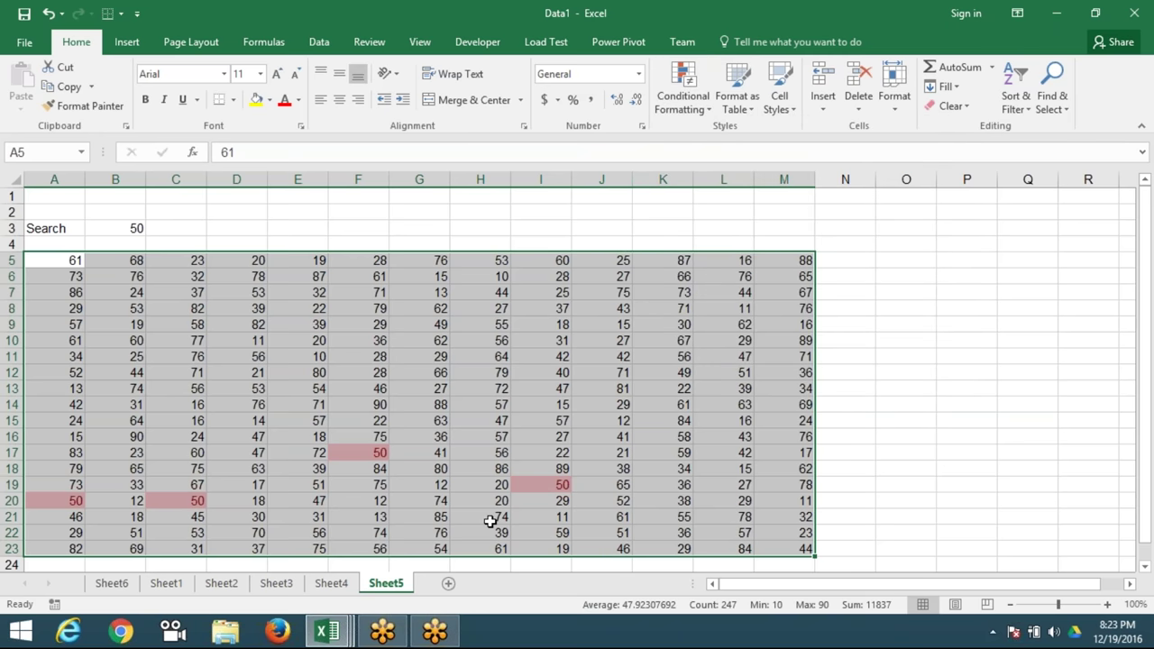
On Sheet1, preview an Equal To rule highlighting Delhi in the City_Code column
{"action": "left_click", "coordinate": [165, 584]}
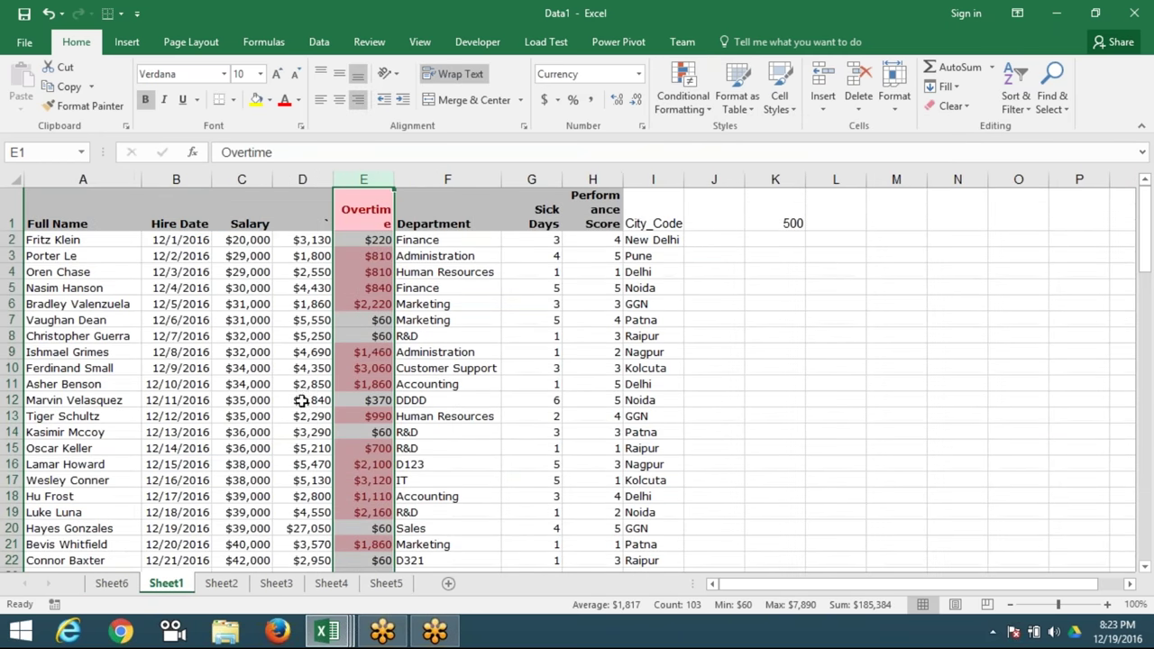
{"action": "left_click", "coordinate": [424, 384]}
{"action": "left_click", "coordinate": [650, 179]}
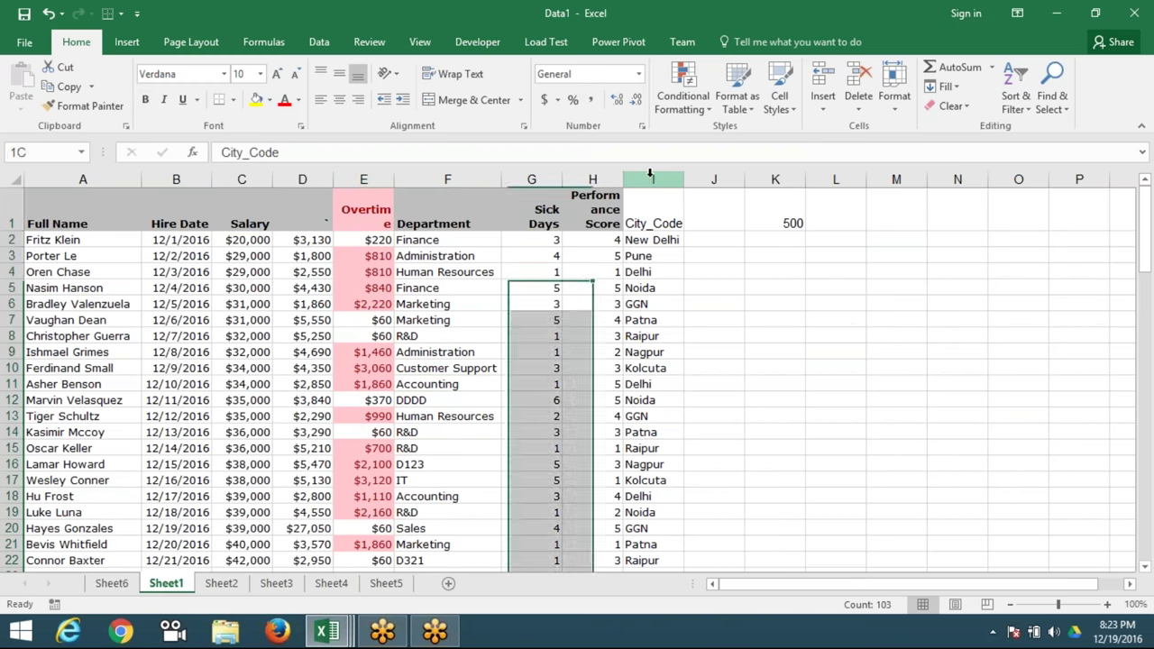
{"action": "left_click", "coordinate": [697, 105]}
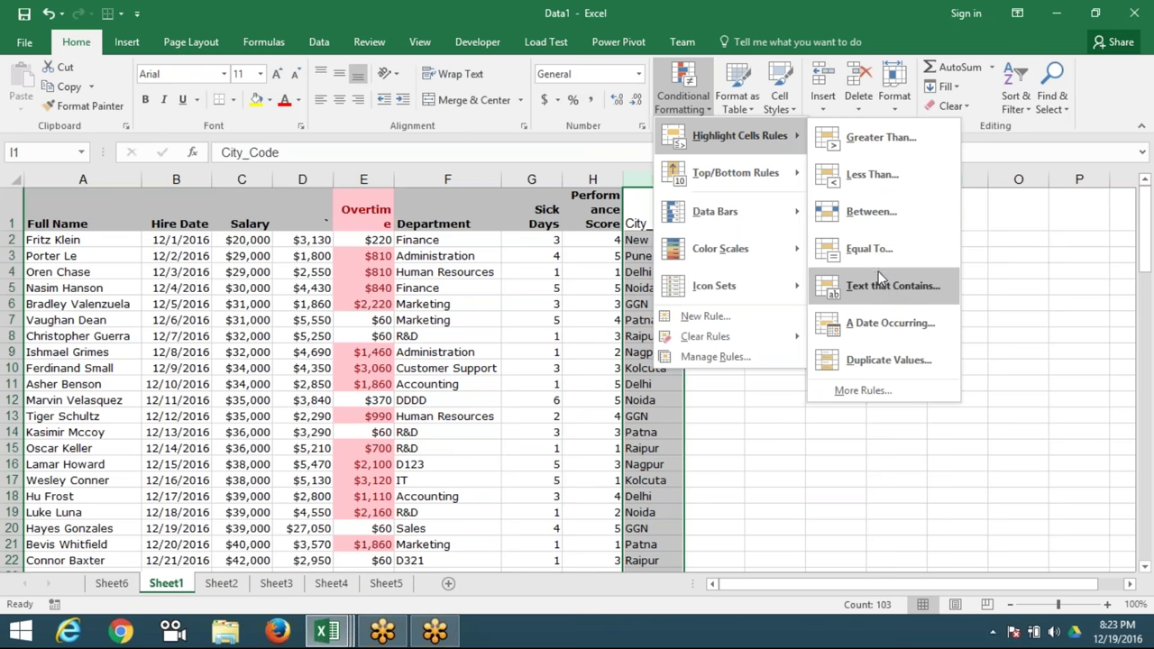
{"action": "left_click", "coordinate": [873, 250]}
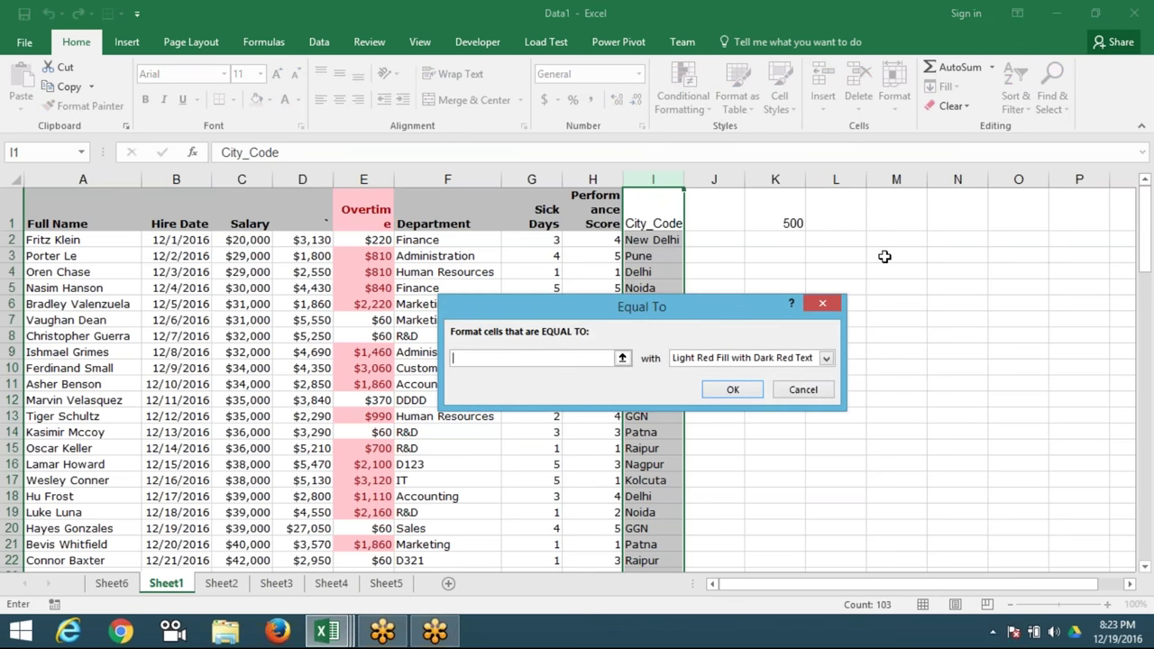
{"action": "type", "text": "Delhi"}
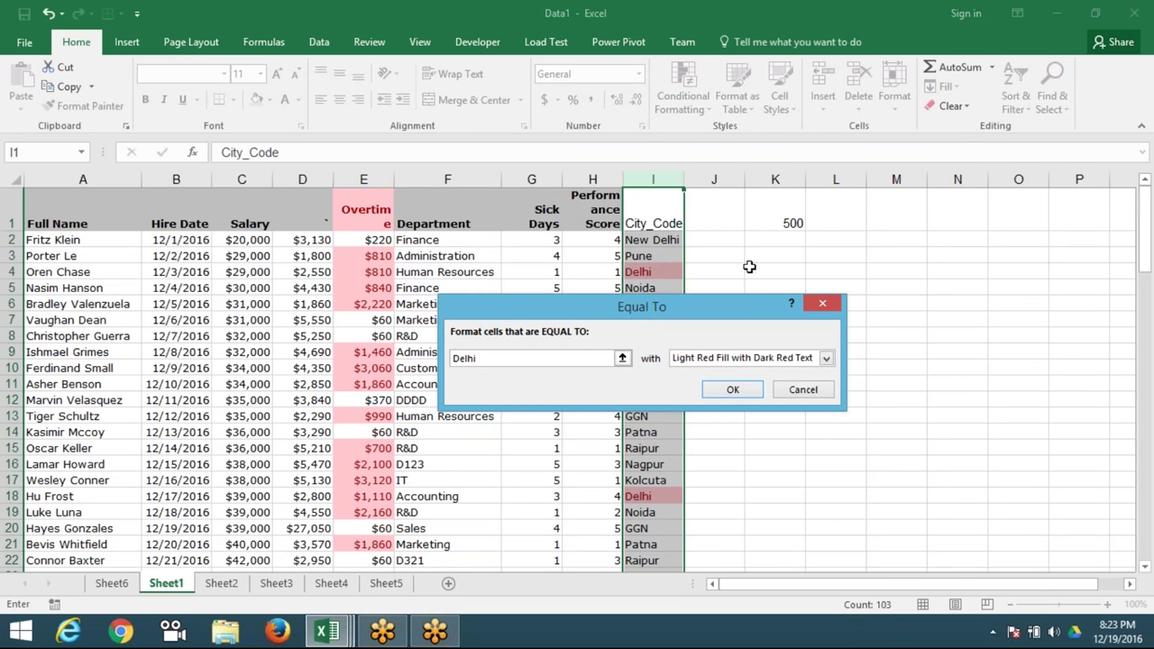
{"action": "left_click_drag", "start_coordinate": [771, 315], "coordinate": [494, 178]}
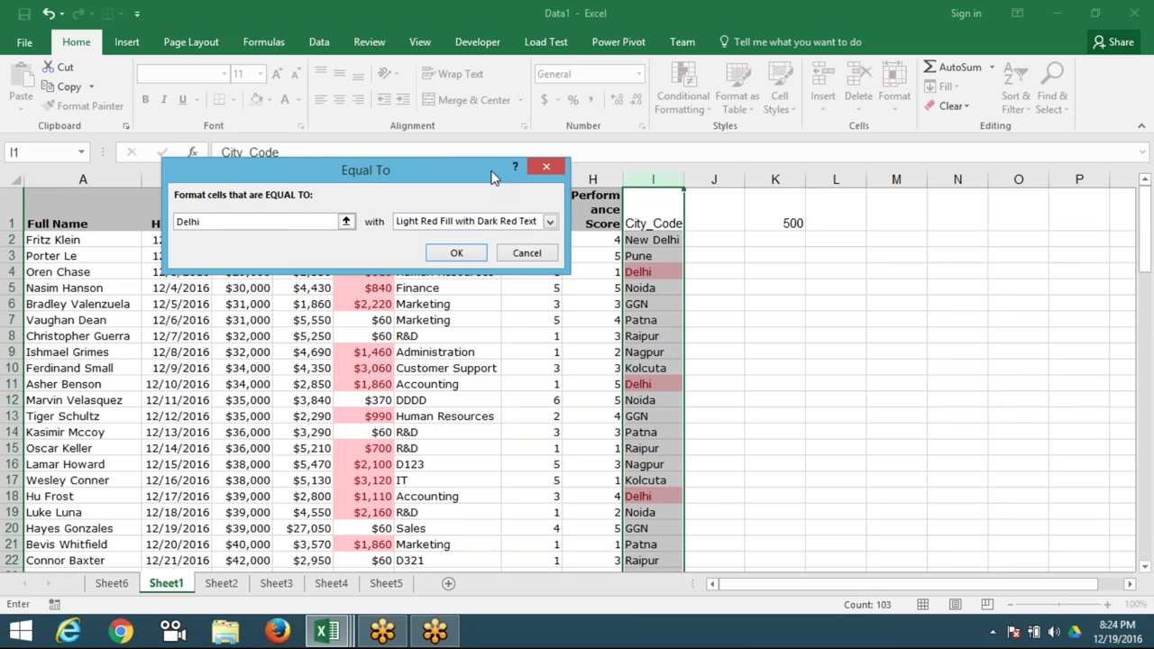
{"action": "key", "text": "Escape"}
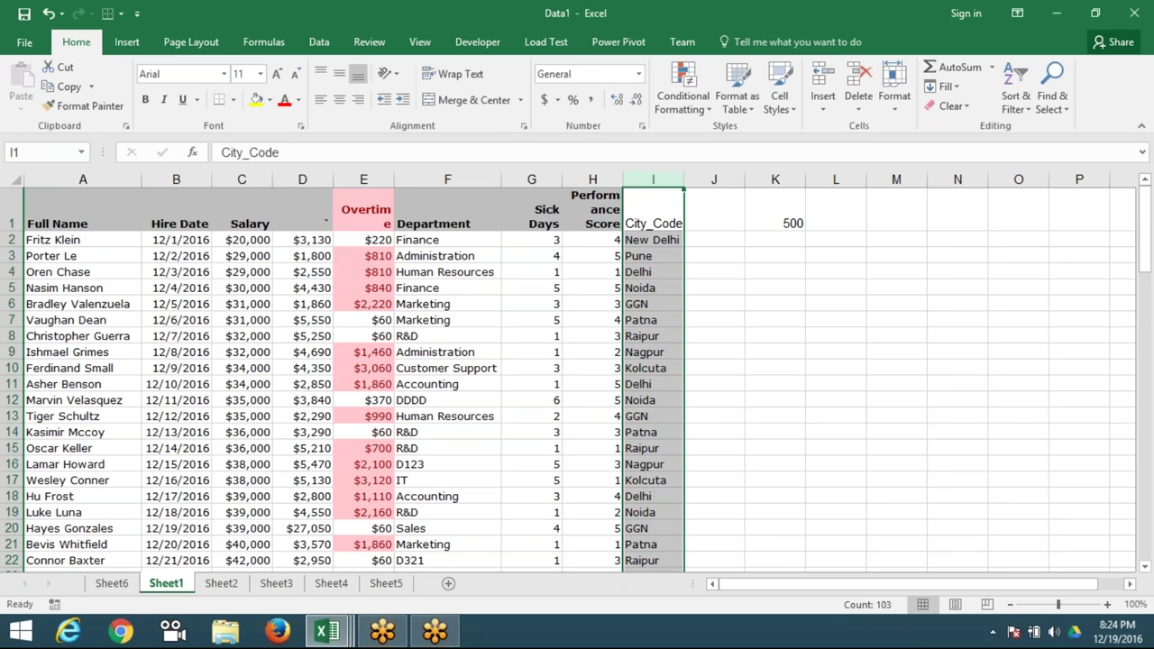
{"action": "left_click", "coordinate": [711, 90]}
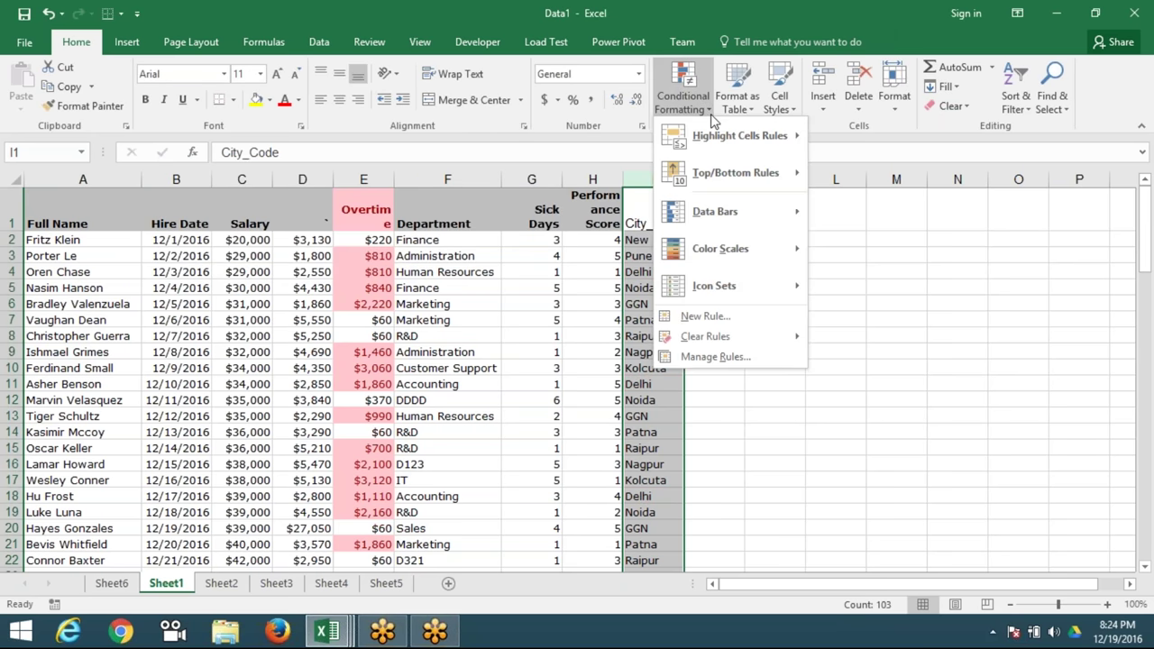
{"action": "mouse_move", "coordinate": [722, 136]}
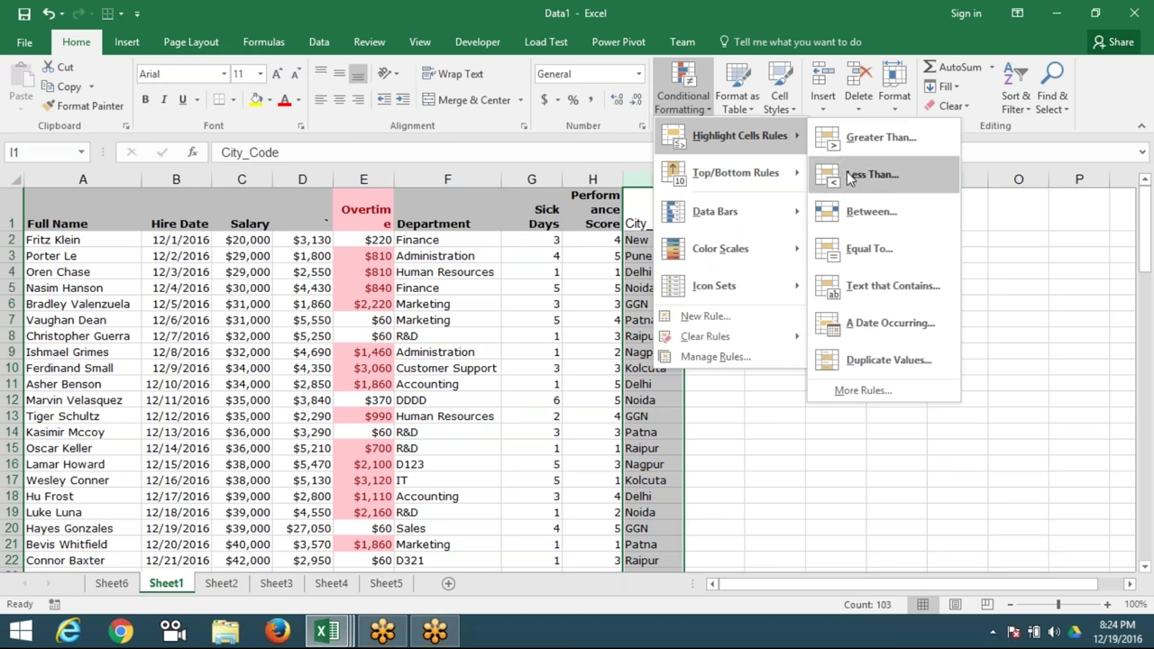
{"action": "left_click", "coordinate": [882, 286]}
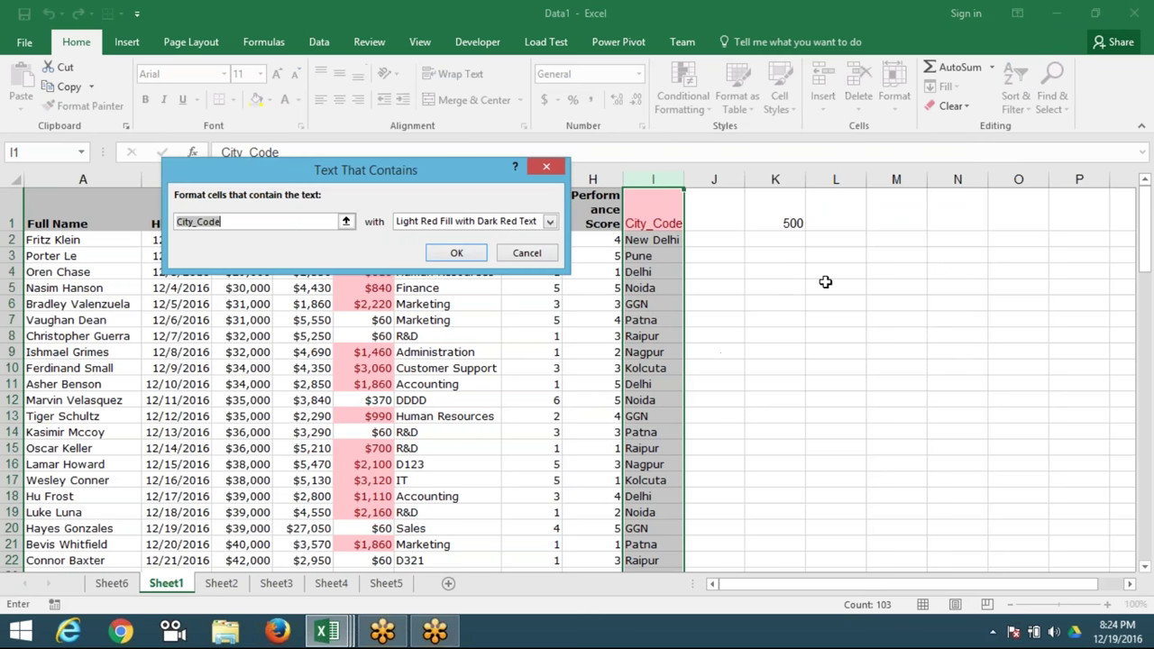
{"action": "type", "text": "Del"}
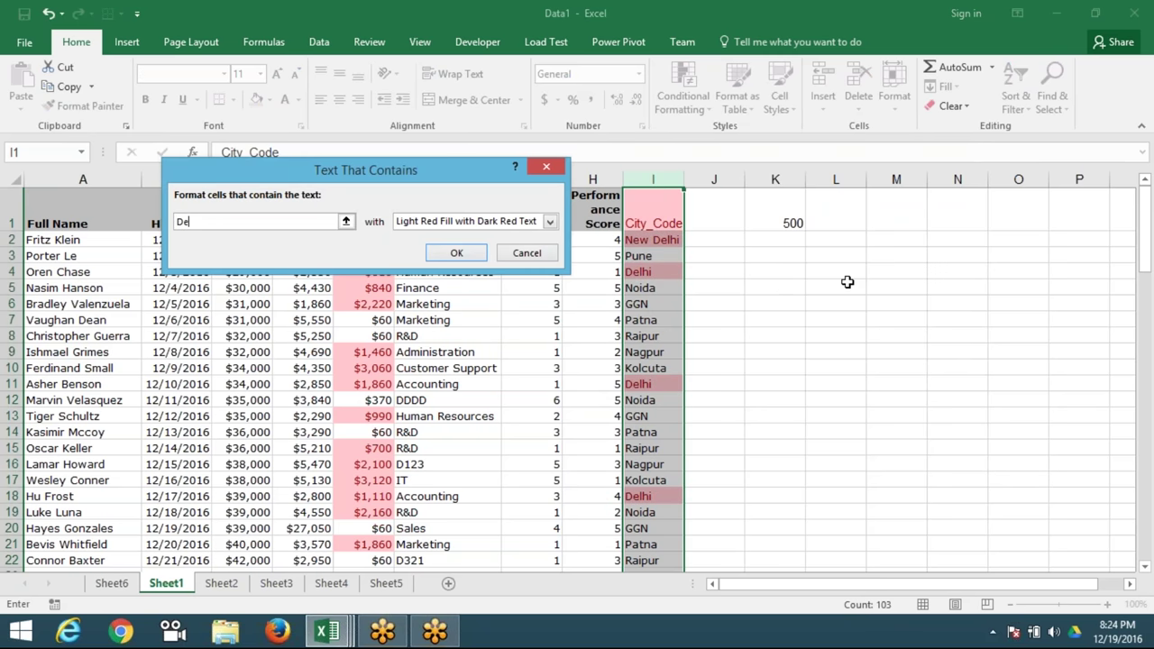
{"action": "type", "text": "hi"}
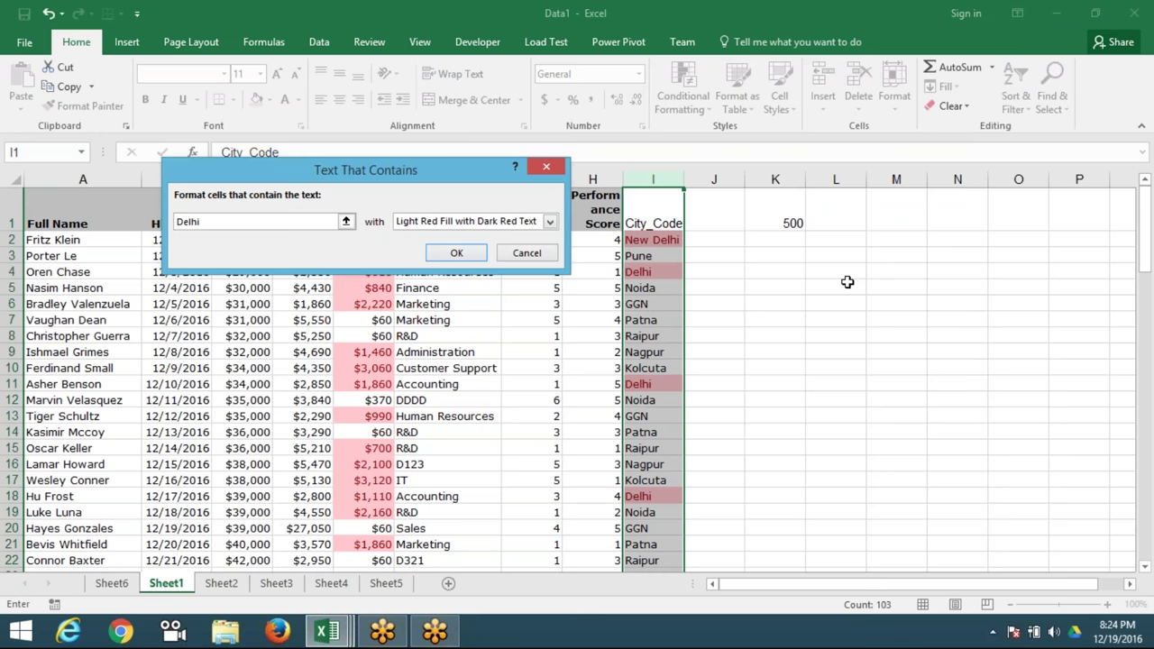
{"action": "key", "text": "Escape"}
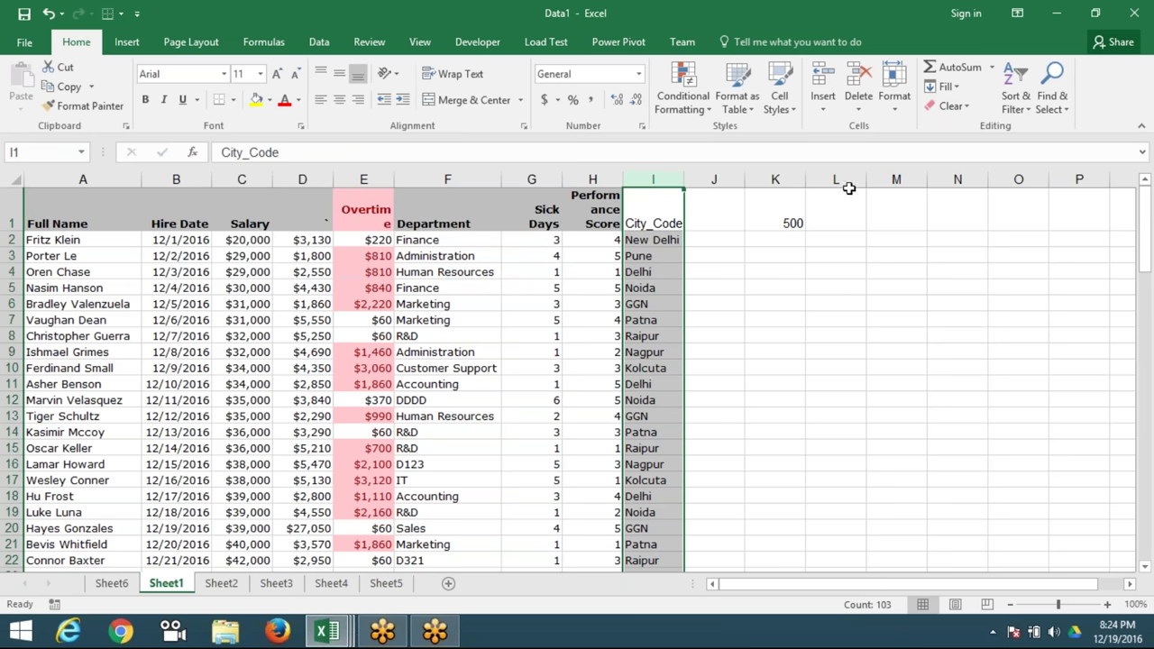
{"action": "left_click", "coordinate": [698, 104]}
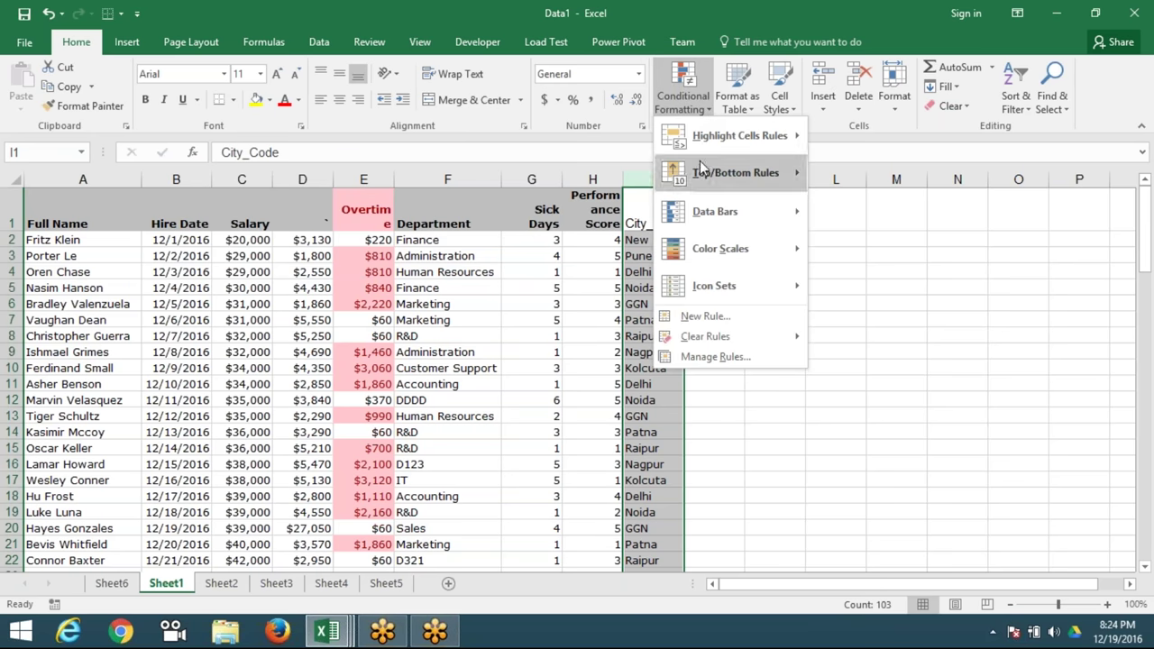
Highlight Delhi in the City_Code column with an Equal To rule, light red fill
{"action": "key", "text": "Escape"}
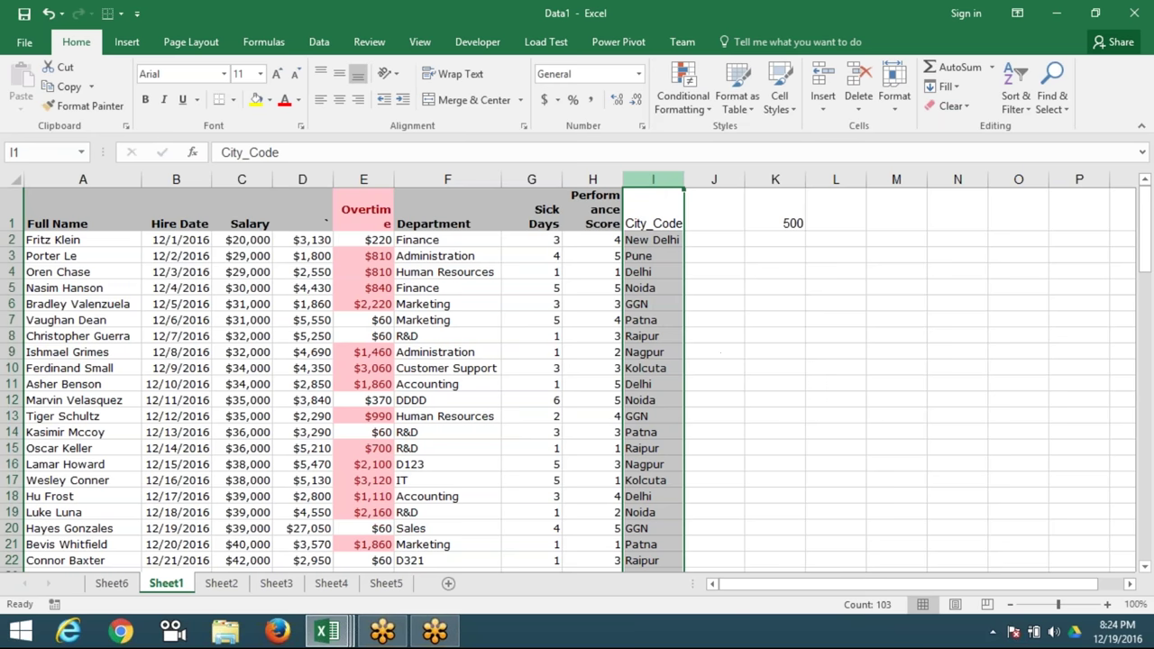
{"action": "left_click", "coordinate": [682, 107]}
{"action": "mouse_move", "coordinate": [711, 147]}
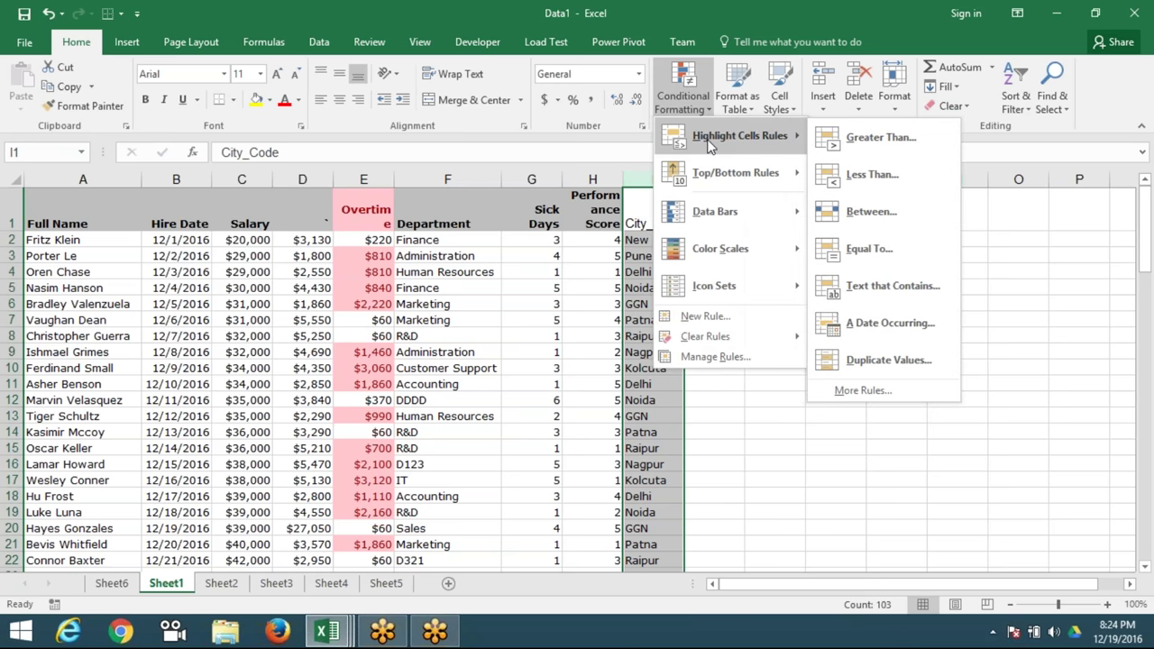
{"action": "left_click", "coordinate": [875, 248]}
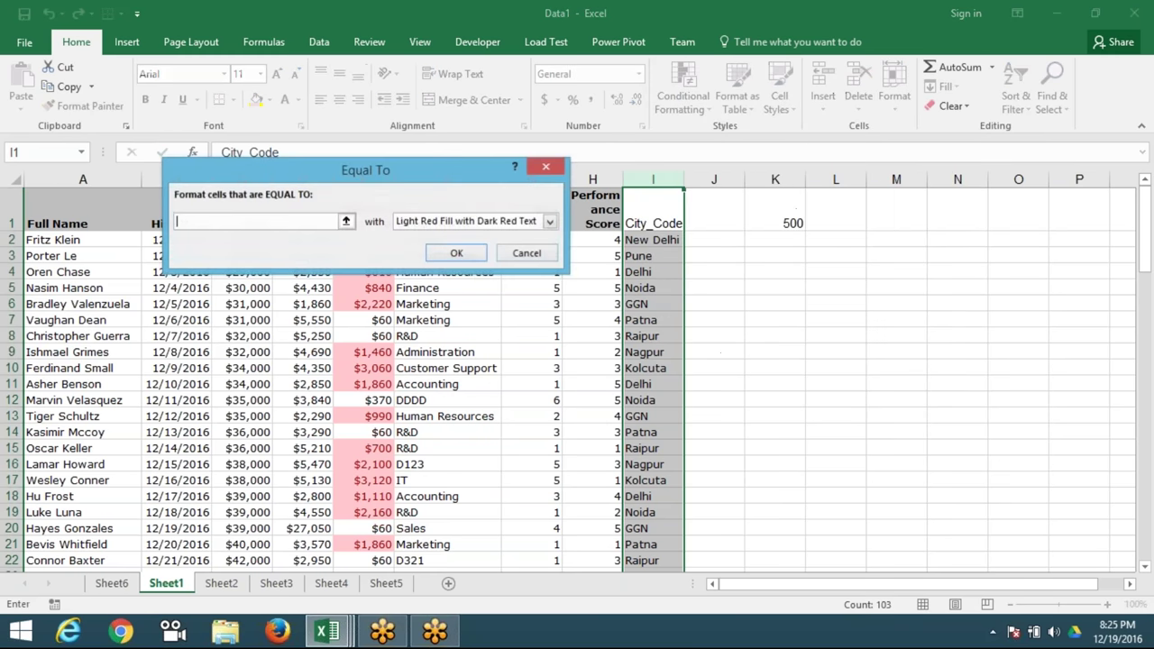
{"action": "type", "text": "Delhi"}
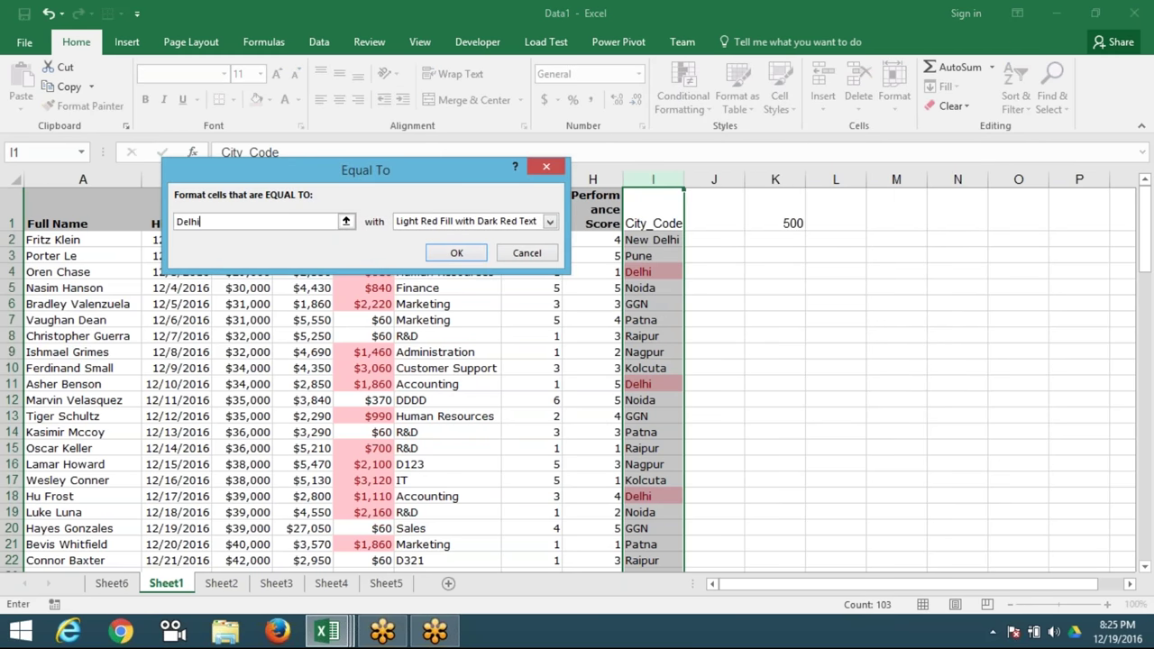
{"action": "left_click", "coordinate": [456, 254]}
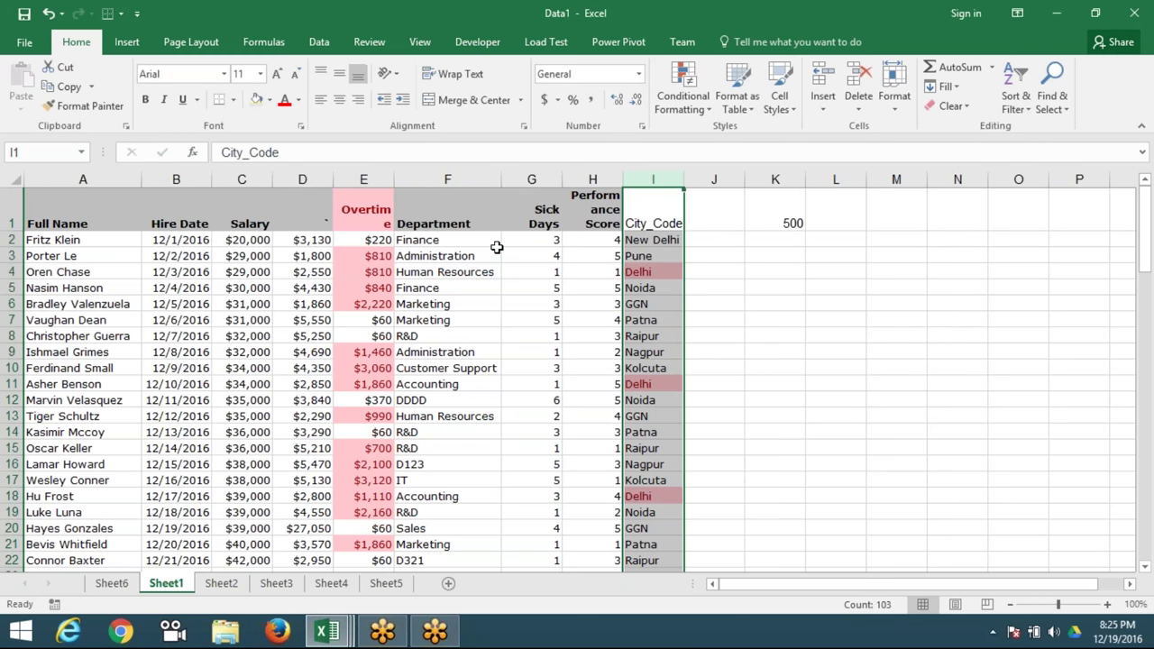
Start a second Equal To rule on City_Code with the value Noida
{"action": "left_click", "coordinate": [666, 110]}
{"action": "mouse_move", "coordinate": [688, 135]}
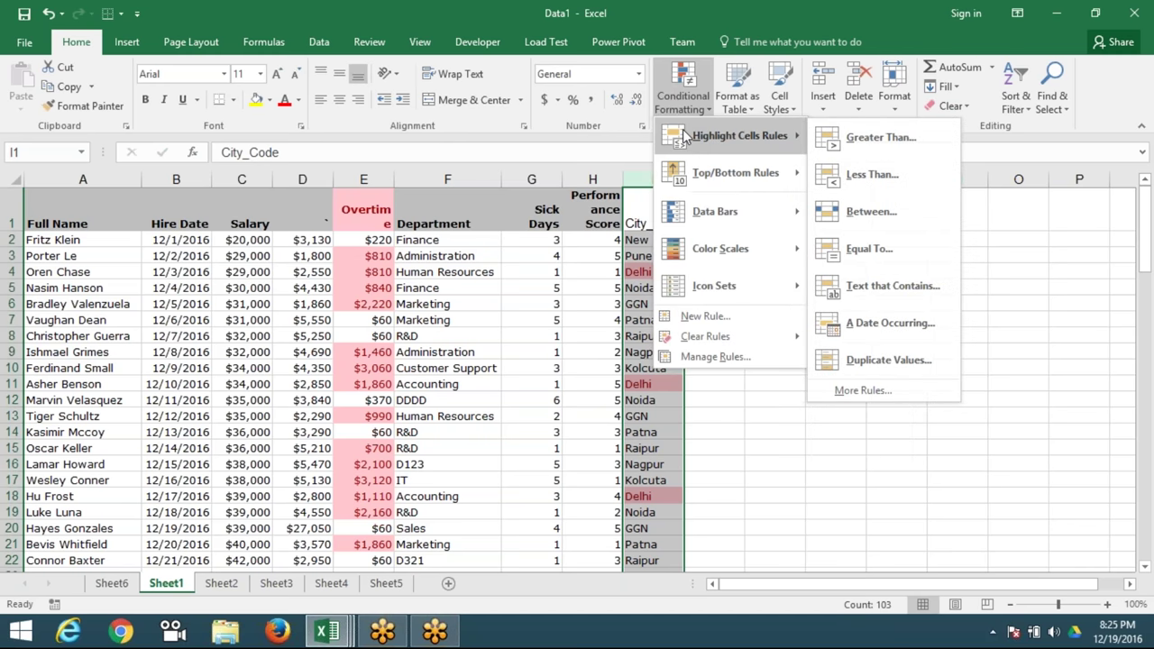
{"action": "left_click", "coordinate": [868, 249]}
{"action": "type", "text": "Noida"}
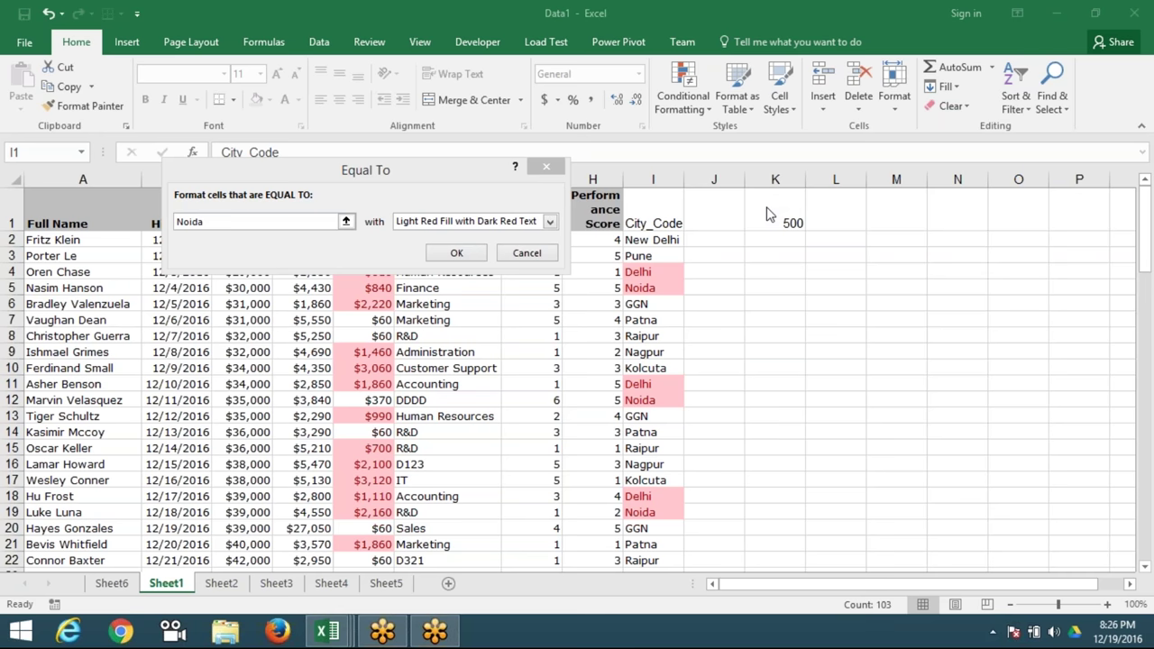
{"action": "left_click", "coordinate": [527, 253]}
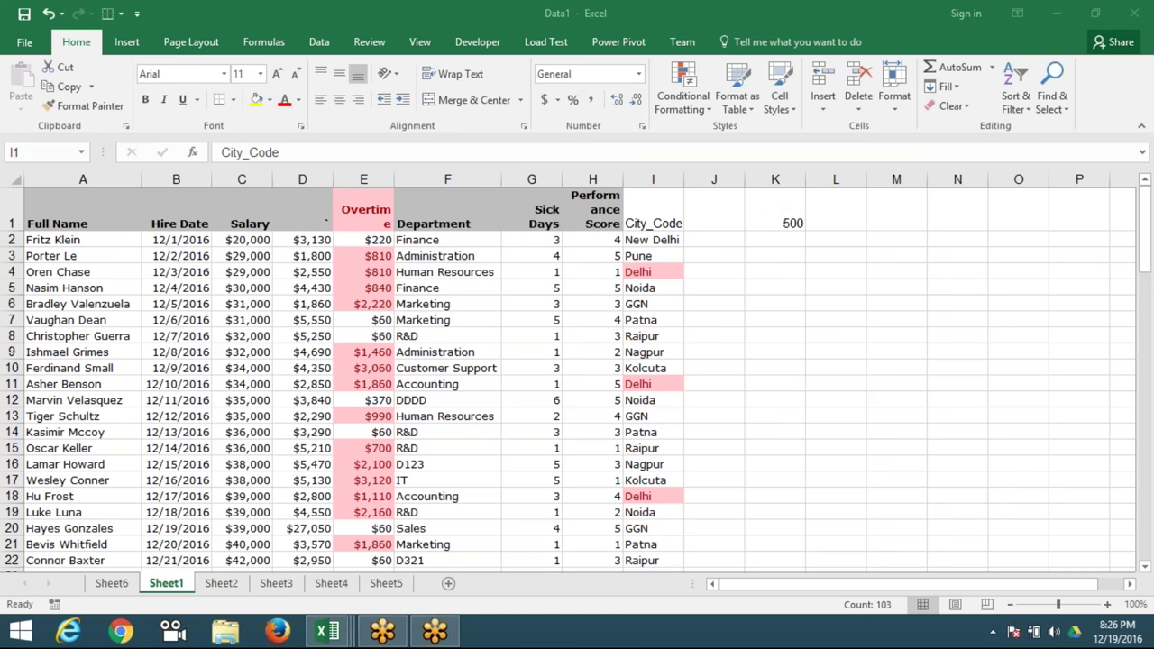
{"action": "left_click", "coordinate": [679, 115]}
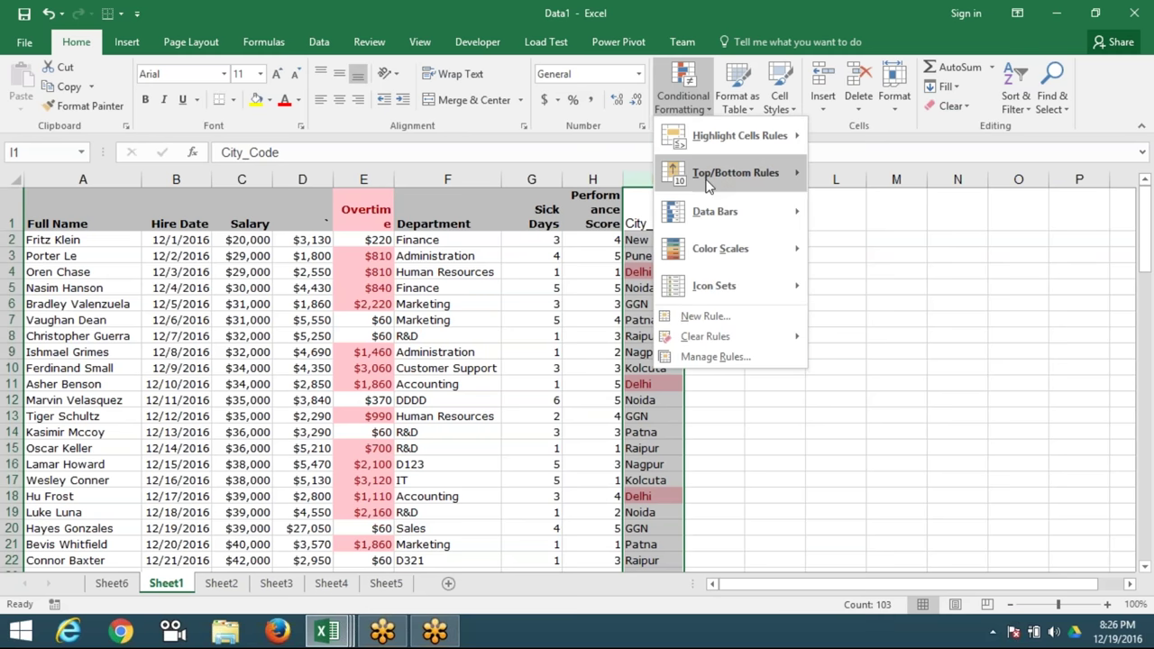
{"action": "mouse_move", "coordinate": [710, 141]}
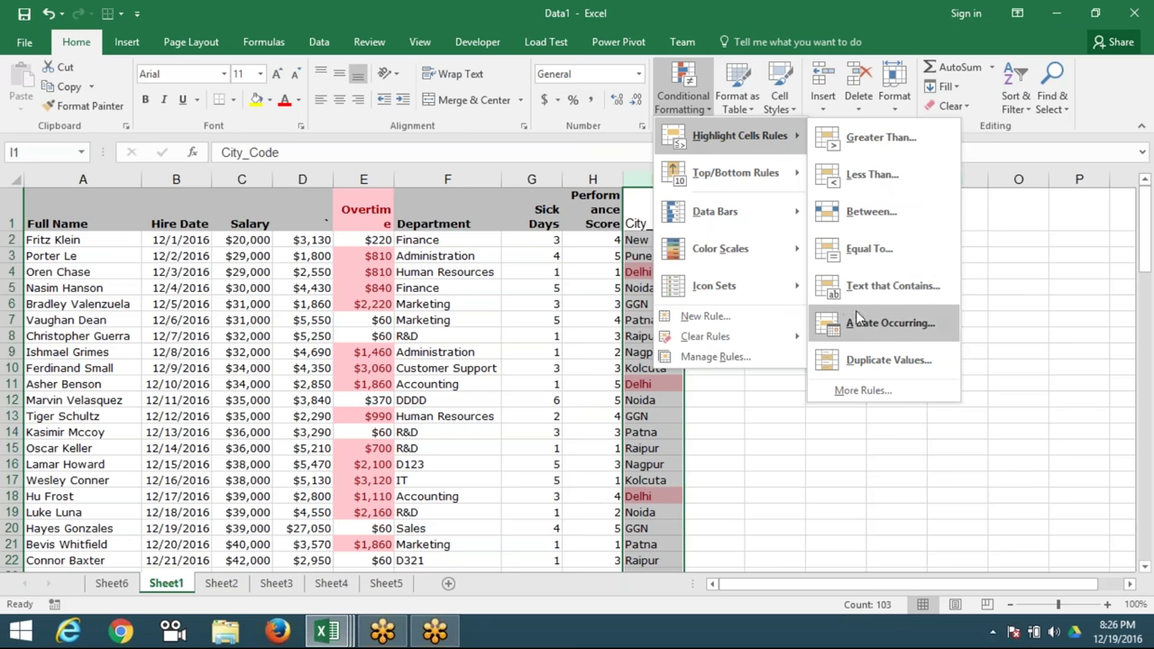
{"action": "left_click", "coordinate": [202, 281]}
{"action": "scroll", "coordinate": [202, 307], "scroll_direction": "down", "scroll_amount": 3}
{"action": "scroll", "coordinate": [202, 307], "scroll_direction": "up", "scroll_amount": 3}
{"action": "left_click", "coordinate": [180, 183]}
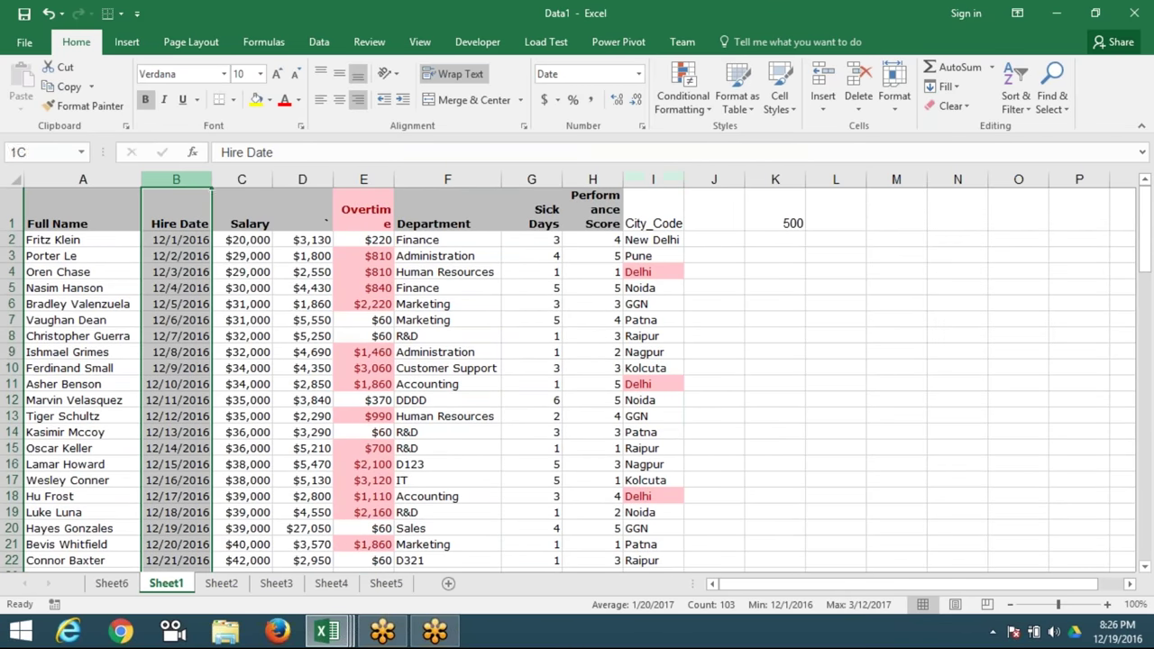
{"action": "left_click", "coordinate": [696, 107]}
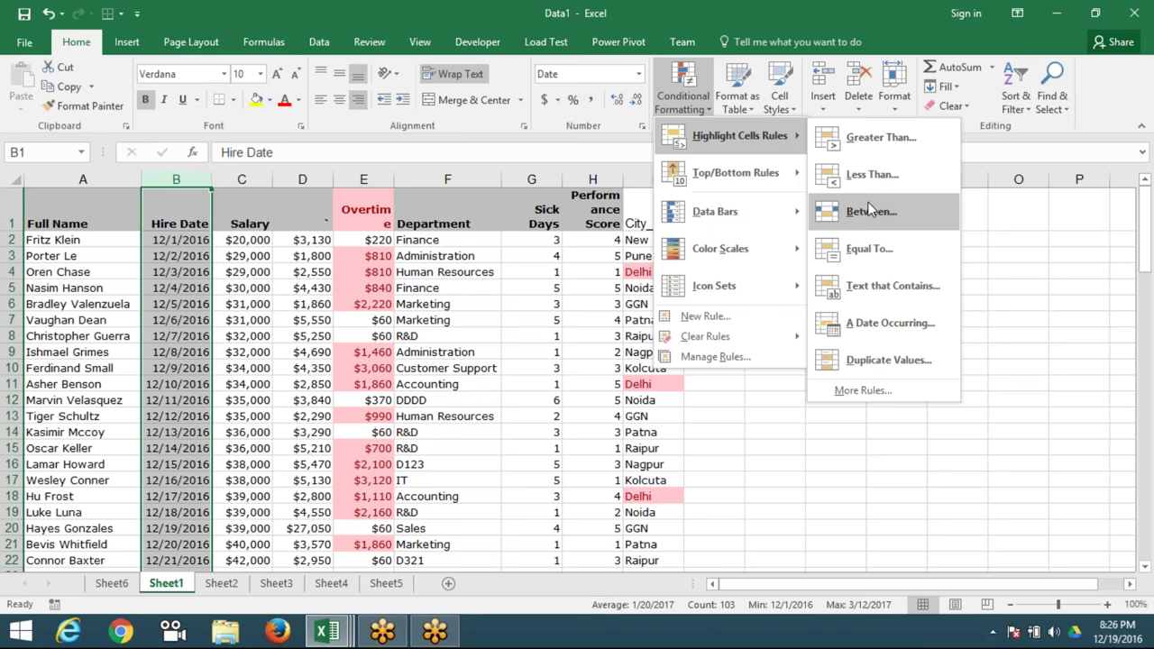
{"action": "left_click", "coordinate": [870, 249]}
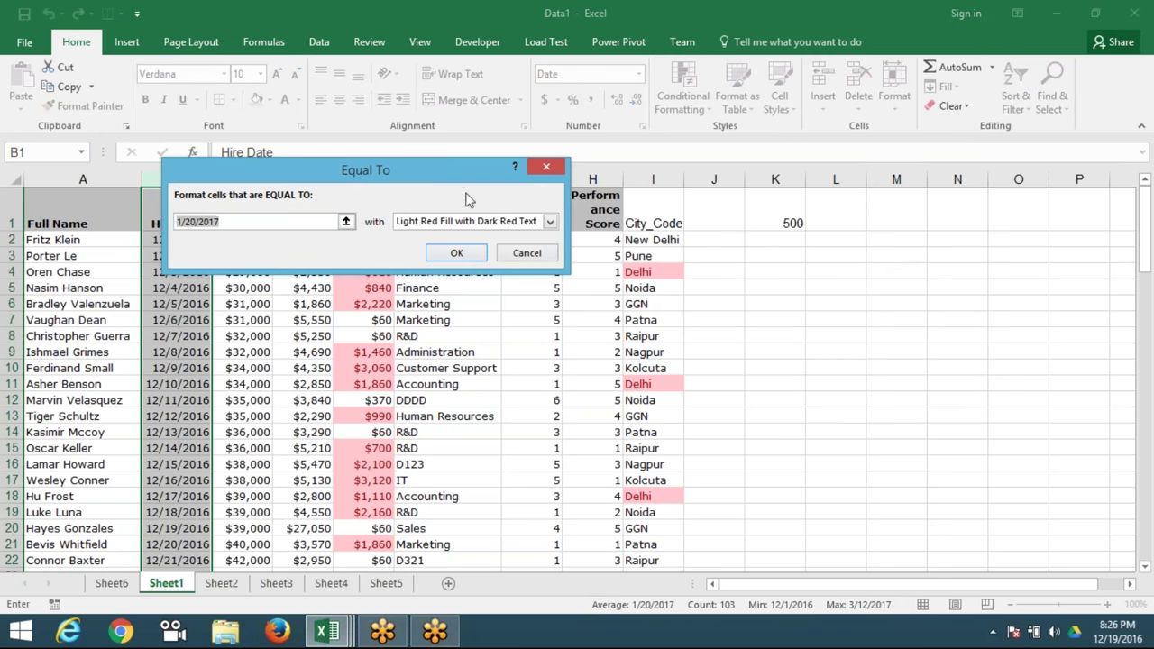
{"action": "left_click_drag", "start_coordinate": [459, 170], "coordinate": [542, 177]}
{"action": "type", "text": "12/19"}
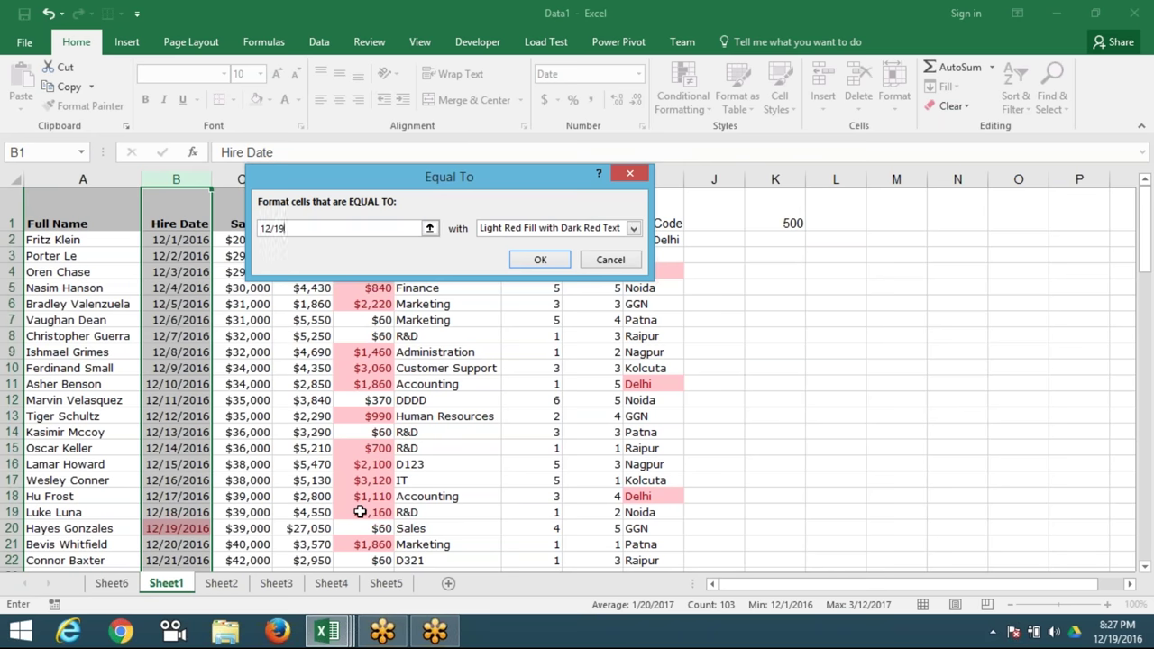
{"action": "key", "text": "Escape"}
{"action": "type", "text": "`"}
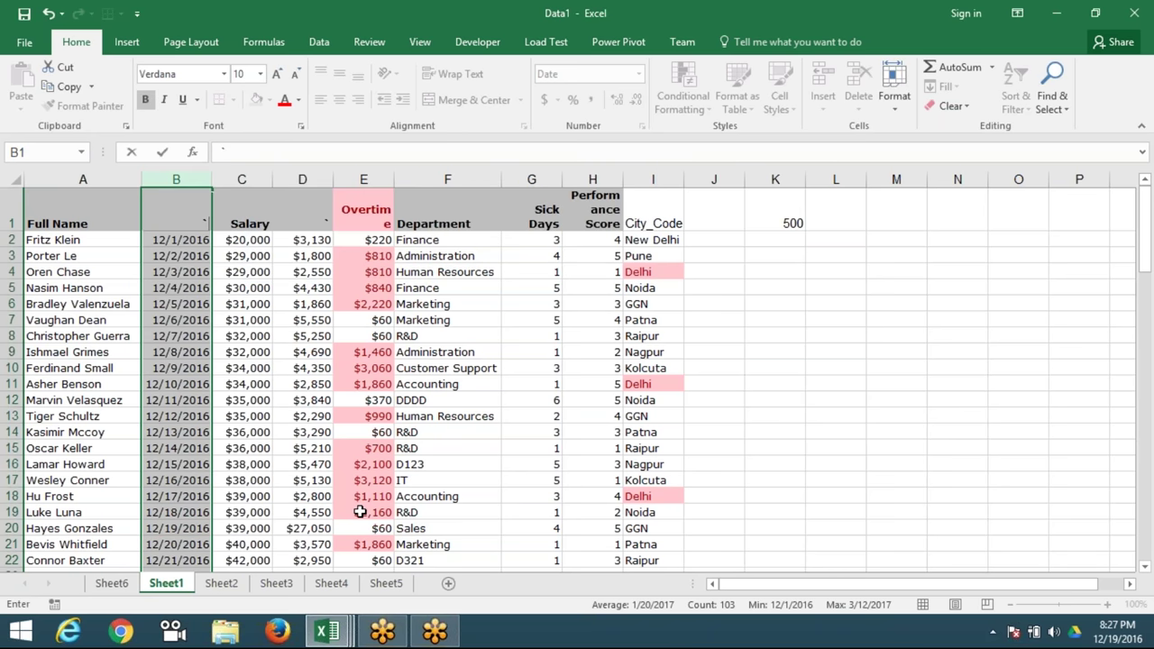
{"action": "key", "text": "Escape"}
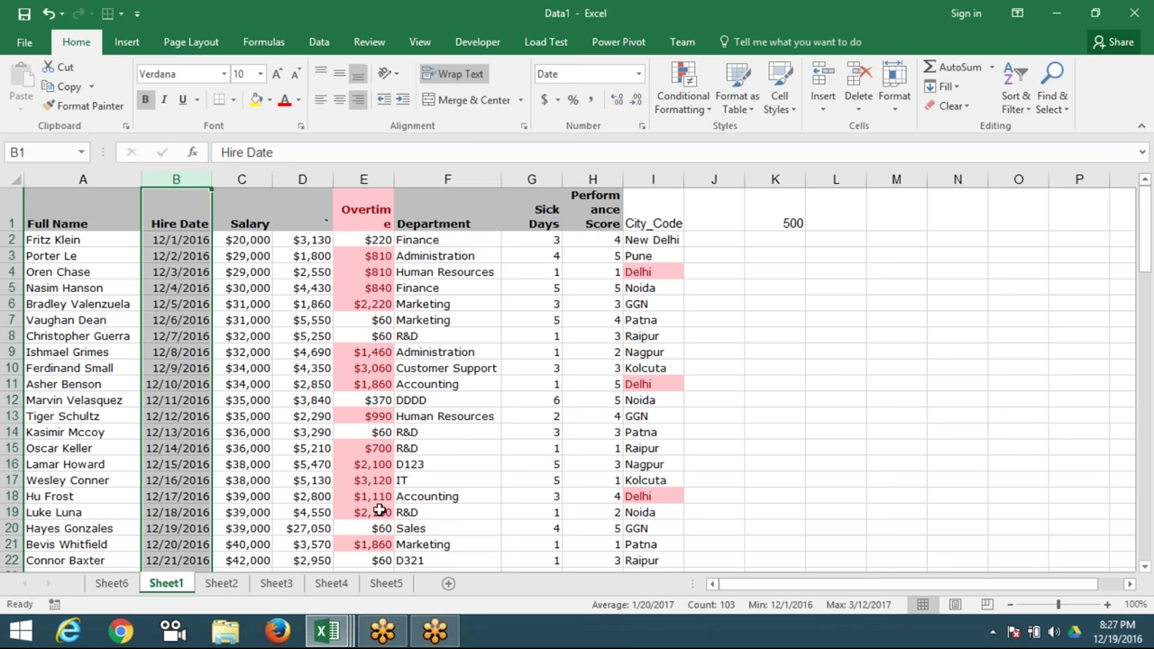
{"action": "left_click", "coordinate": [683, 101]}
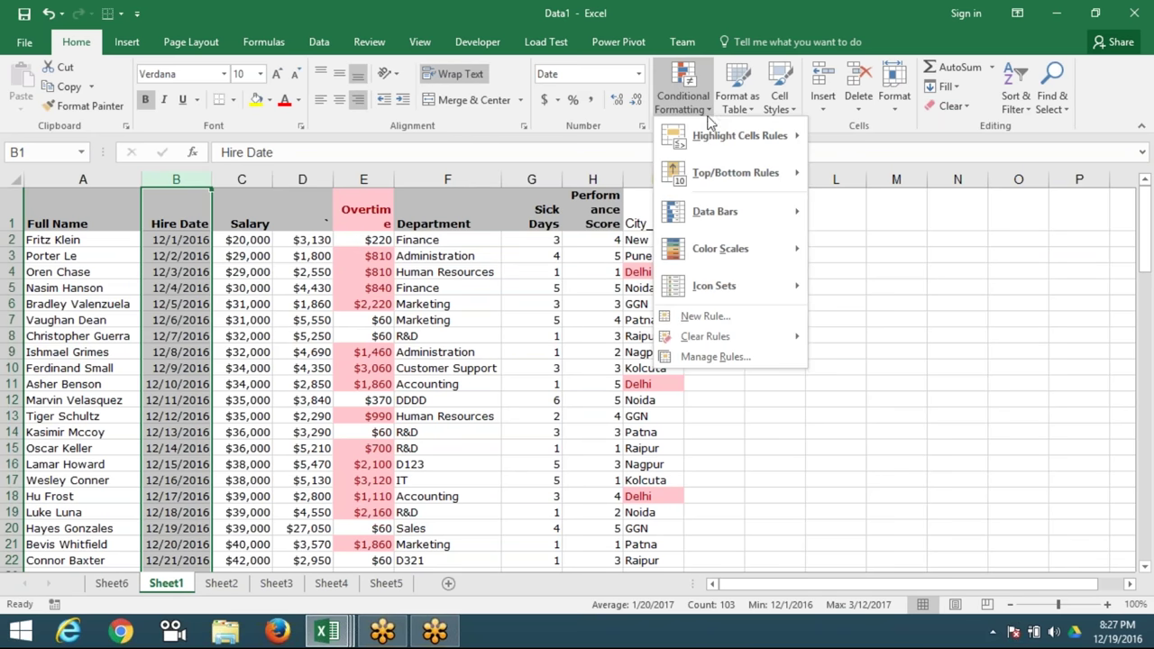
{"action": "mouse_move", "coordinate": [713, 136]}
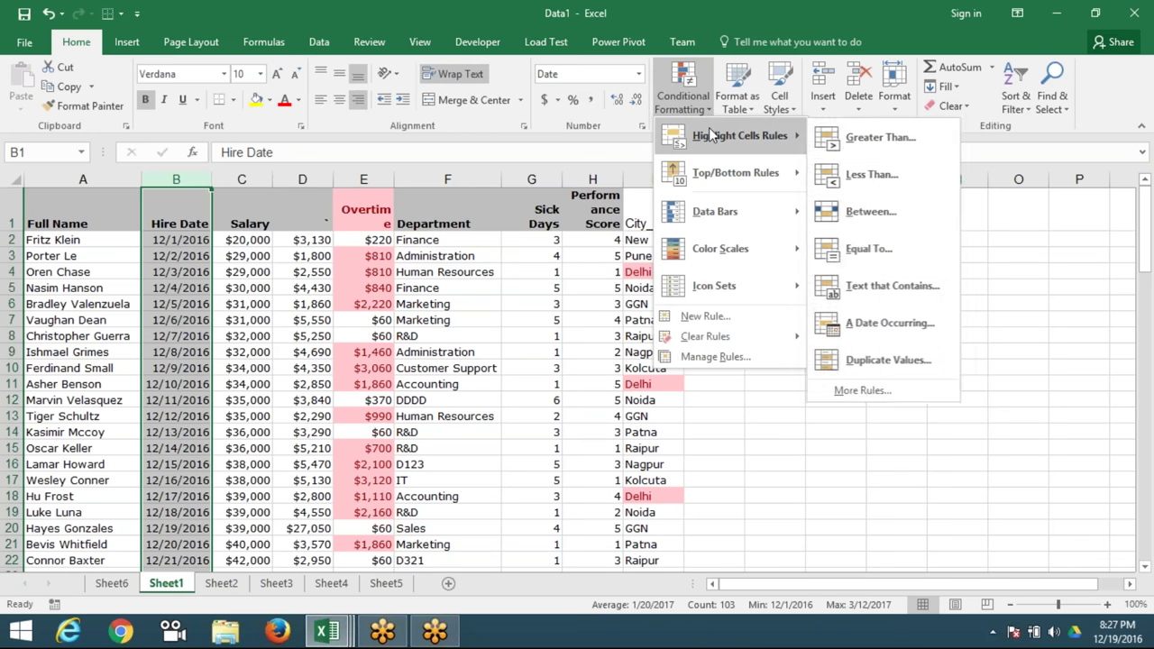
{"action": "left_click", "coordinate": [884, 325]}
{"action": "left_click", "coordinate": [394, 209]}
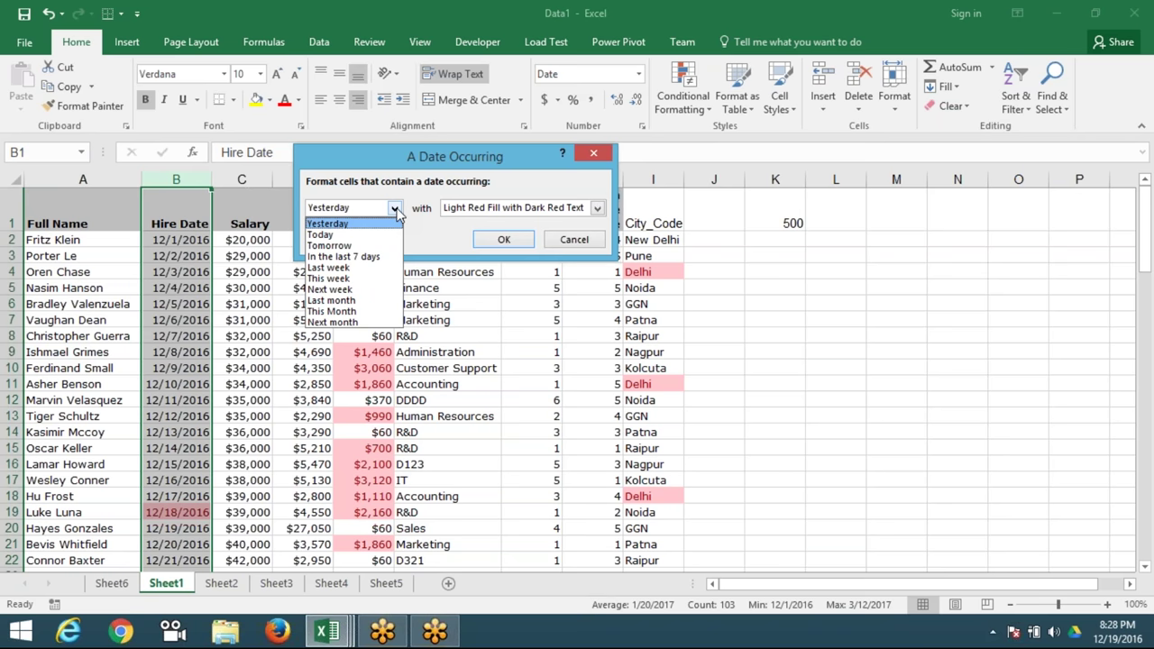
{"action": "left_click", "coordinate": [366, 236]}
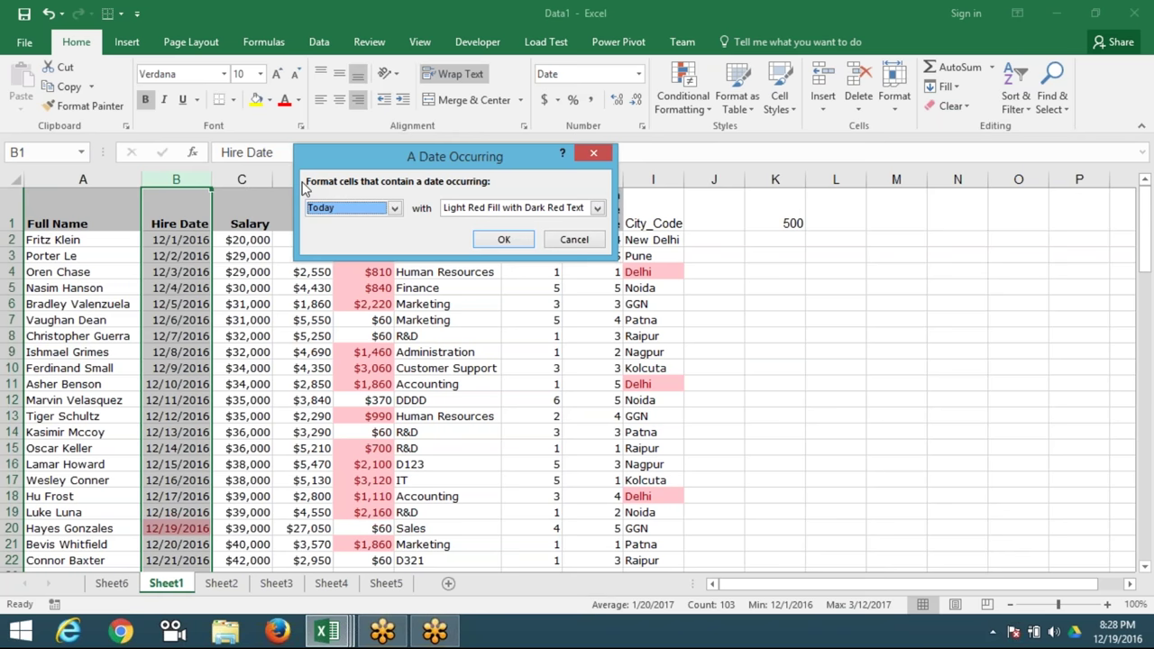
Cancel the date-occurring rule and close the conditional formatting menu without choosing anything
{"action": "left_click", "coordinate": [573, 239]}
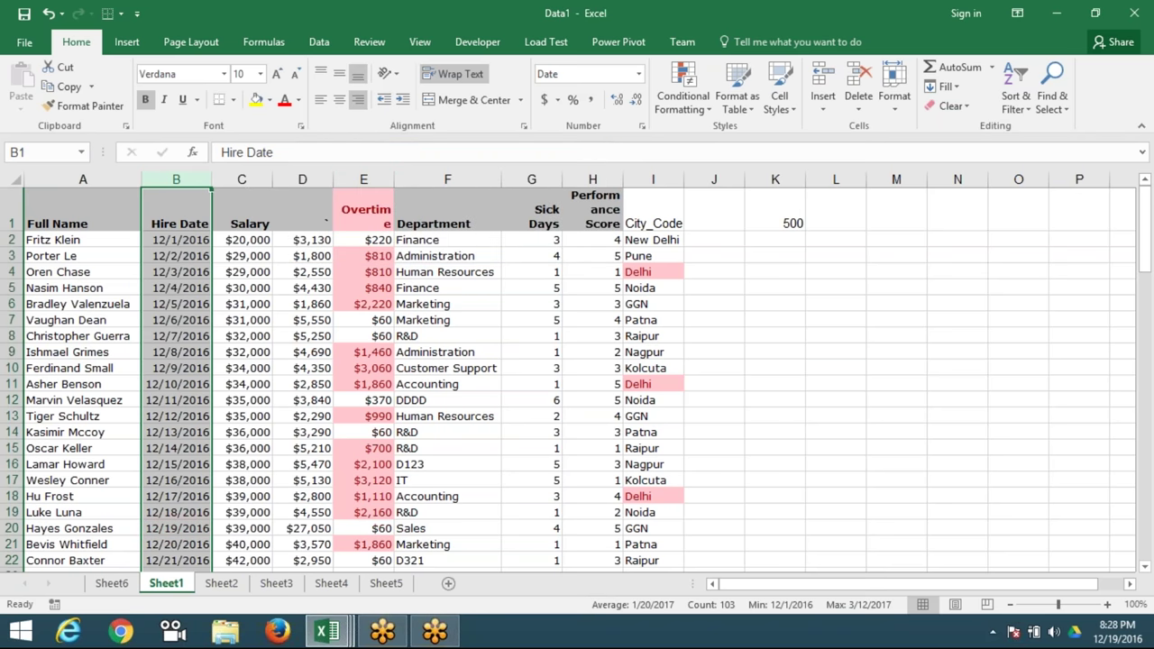
{"action": "left_click", "coordinate": [684, 90]}
{"action": "mouse_move", "coordinate": [717, 144]}
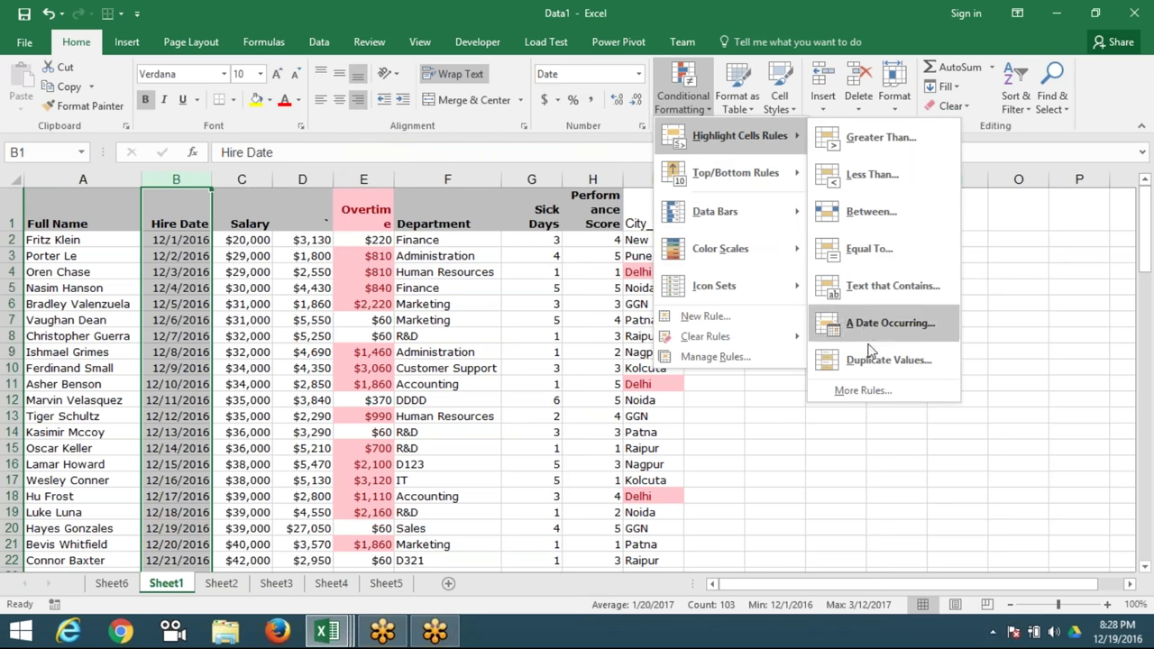
{"action": "left_click", "coordinate": [303, 319]}
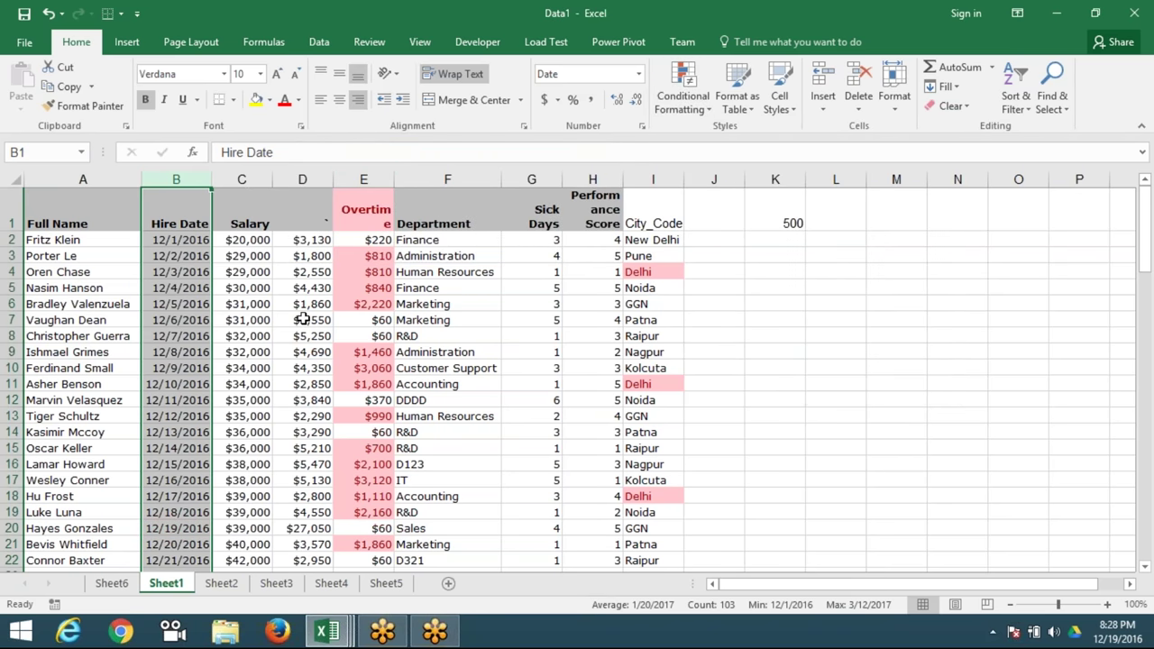
{"action": "left_click", "coordinate": [262, 307]}
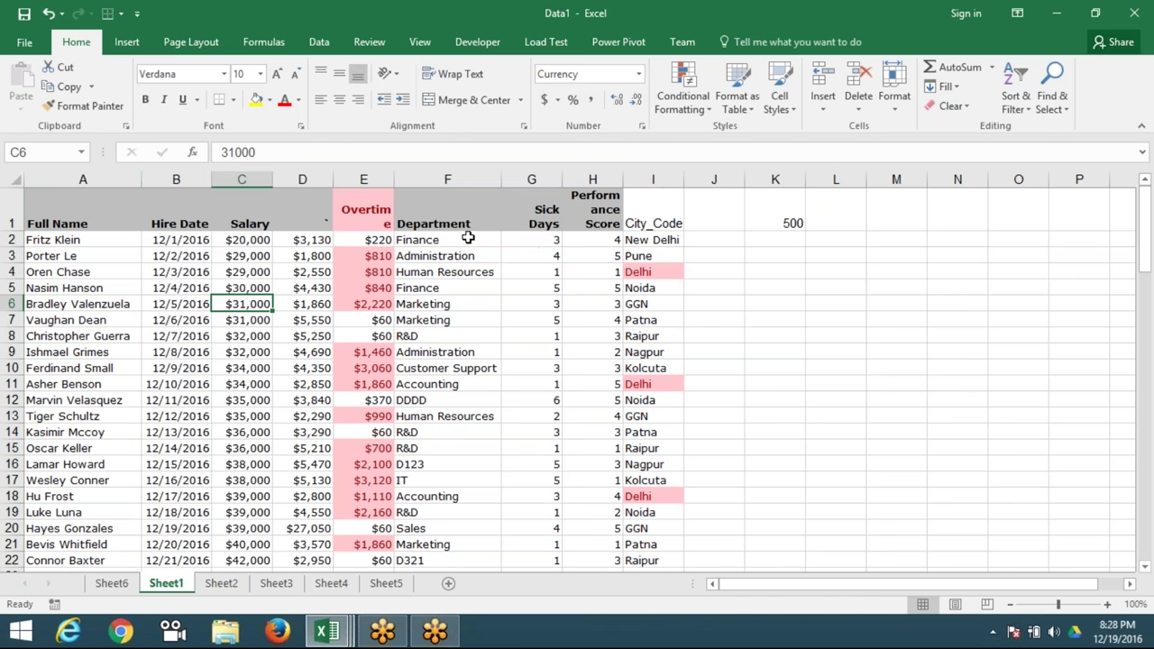
Add a Duplicate Values rule on F2:F19 switched to highlight Unique departments
{"action": "left_click_drag", "start_coordinate": [469, 240], "coordinate": [465, 508]}
{"action": "left_click", "coordinate": [682, 95]}
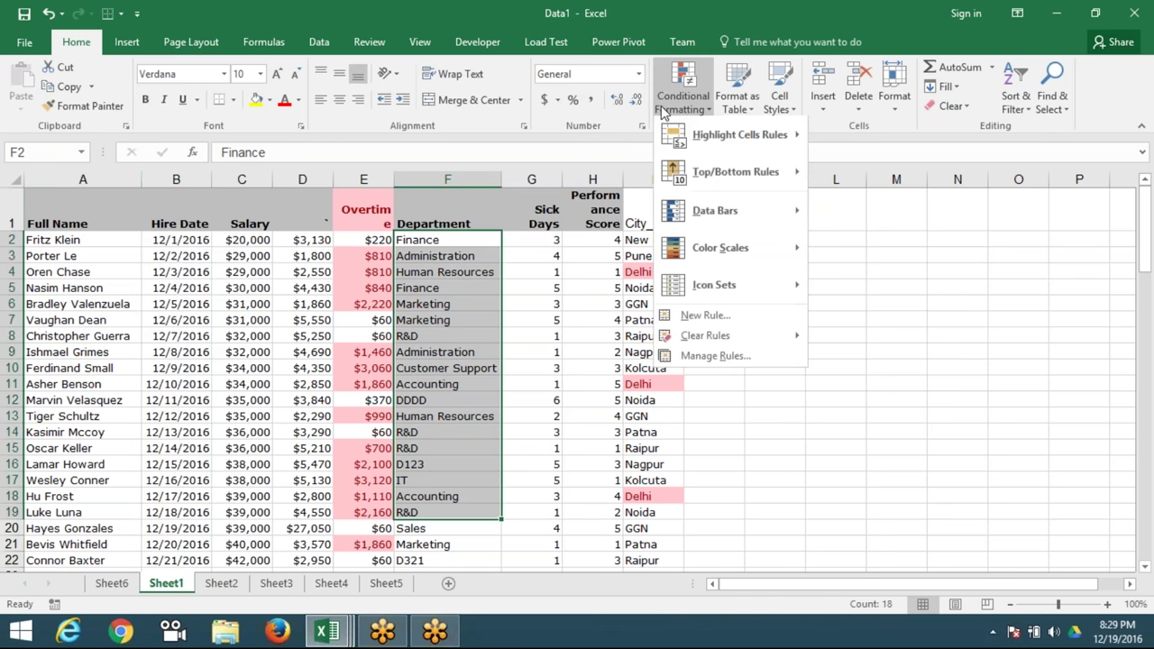
{"action": "mouse_move", "coordinate": [684, 133]}
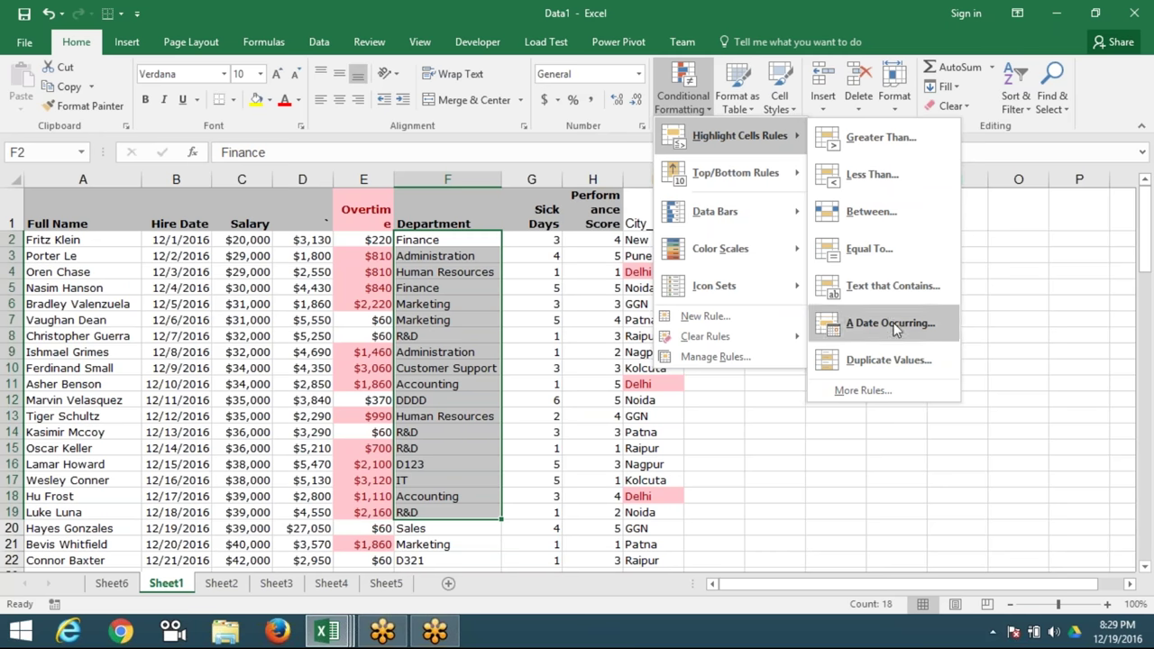
{"action": "left_click", "coordinate": [888, 357]}
{"action": "left_click_drag", "start_coordinate": [404, 153], "coordinate": [646, 160]}
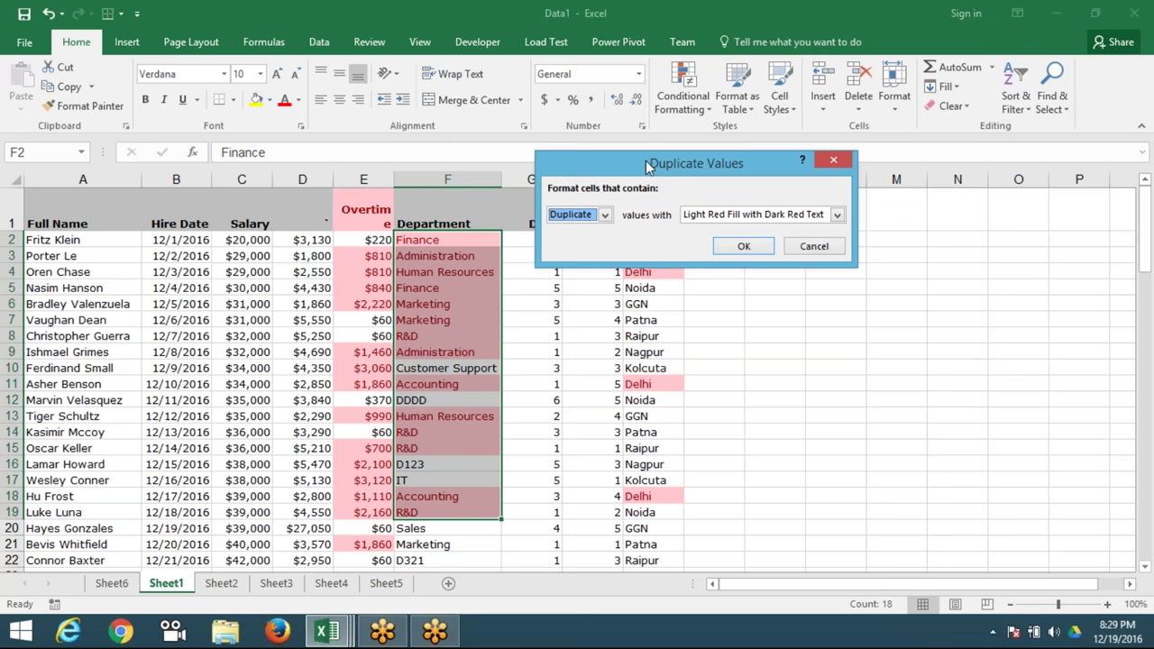
{"action": "left_click", "coordinate": [604, 215]}
{"action": "left_click", "coordinate": [584, 242]}
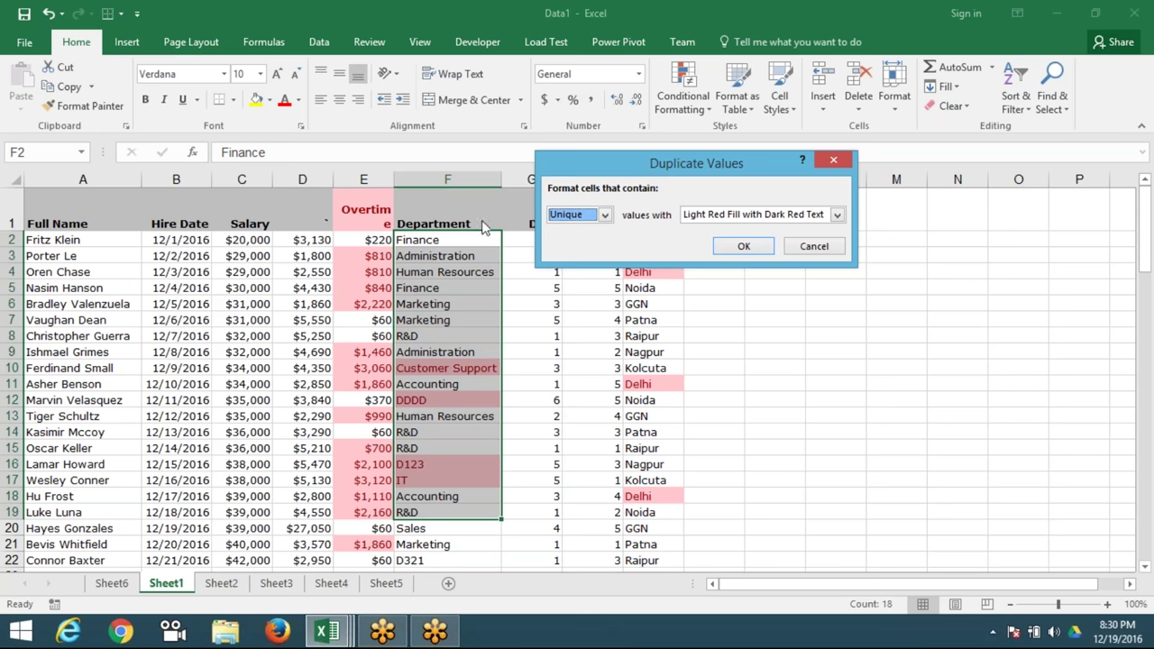
Discard the duplicate rule, add a new sheet, and enter headers Mobile in A1 and a/c in B1
{"action": "key", "text": "Escape"}
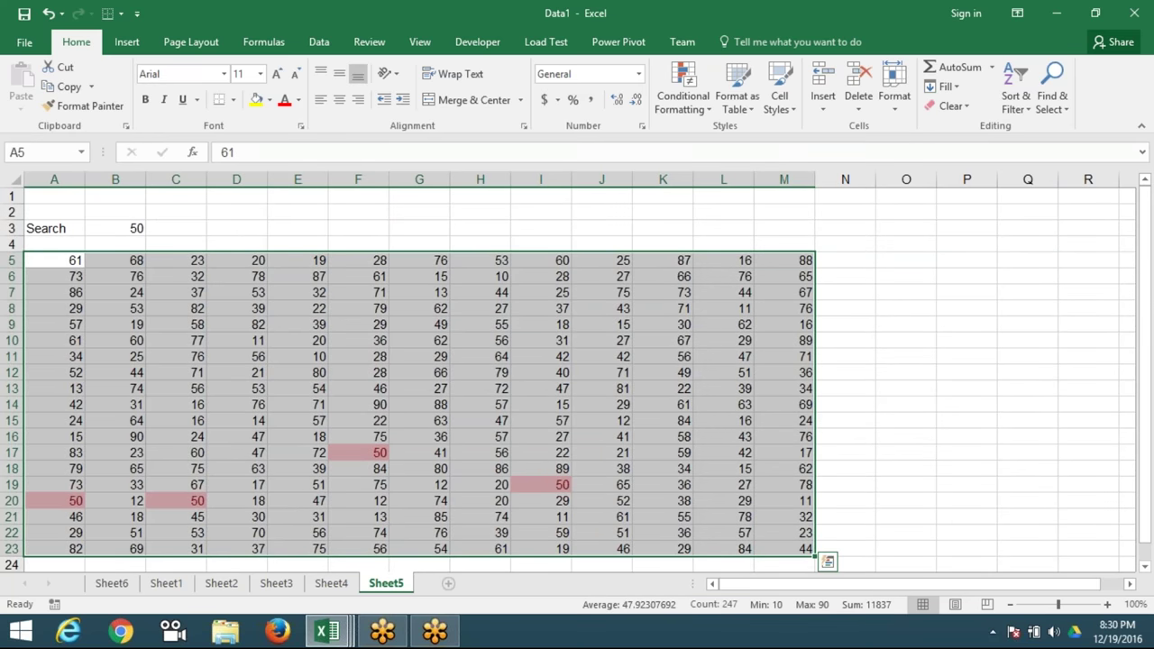
{"action": "left_click", "coordinate": [449, 584]}
{"action": "type", "text": "Mobile"}
{"action": "key", "text": "Tab"}
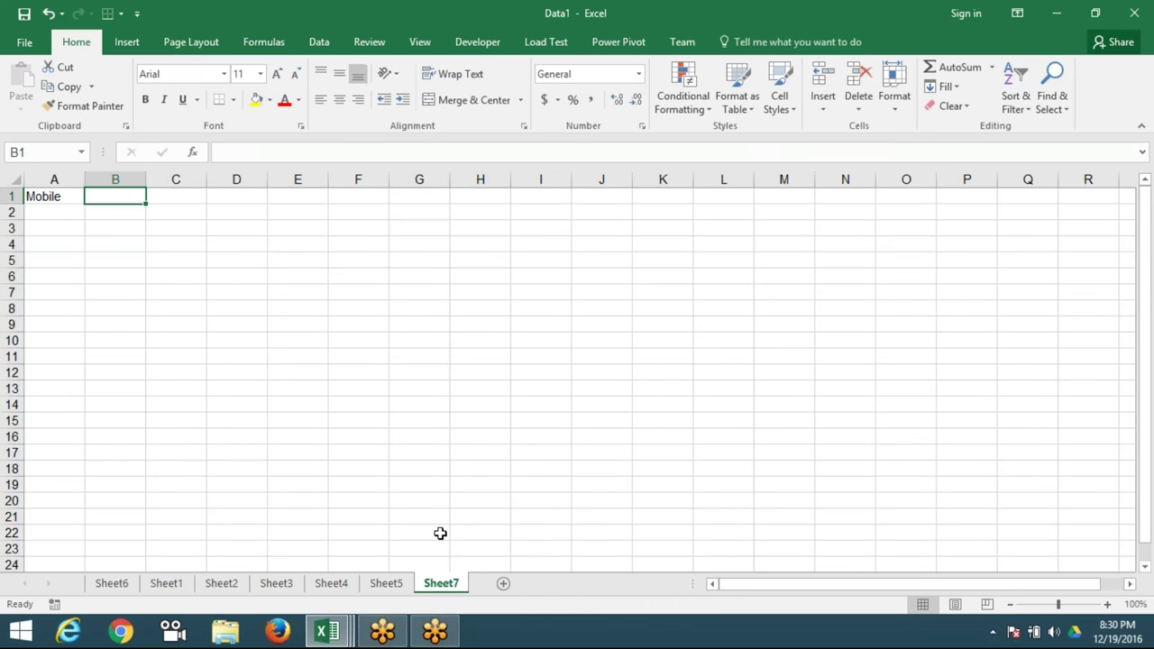
{"action": "type", "text": "?a"}
{"action": "key", "text": "BackSpace"}
{"action": "key", "text": "BackSpace"}
{"action": "type", "text": "a/c"}
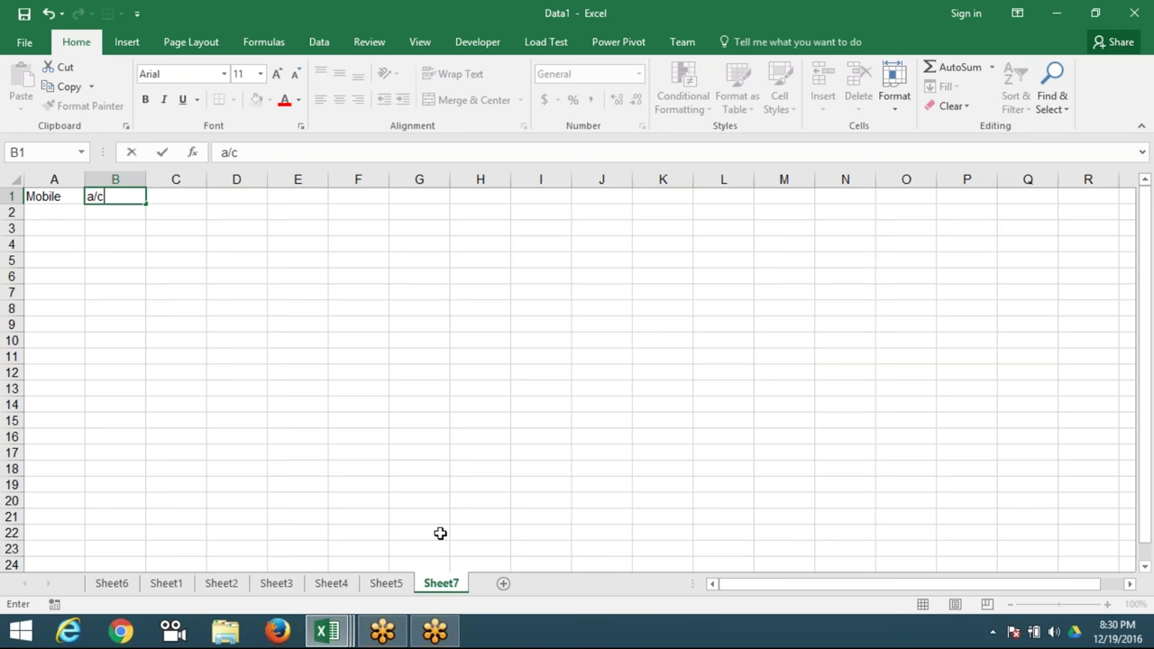
{"action": "left_click", "coordinate": [176, 342]}
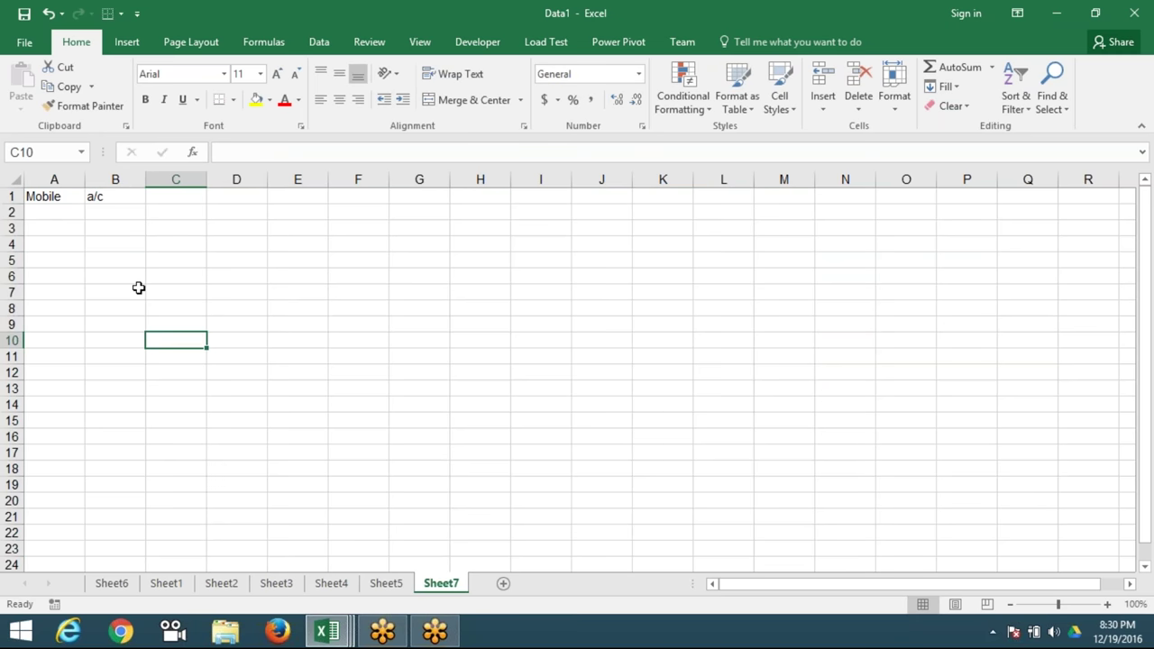
{"action": "left_click_drag", "start_coordinate": [54, 180], "coordinate": [88, 196]}
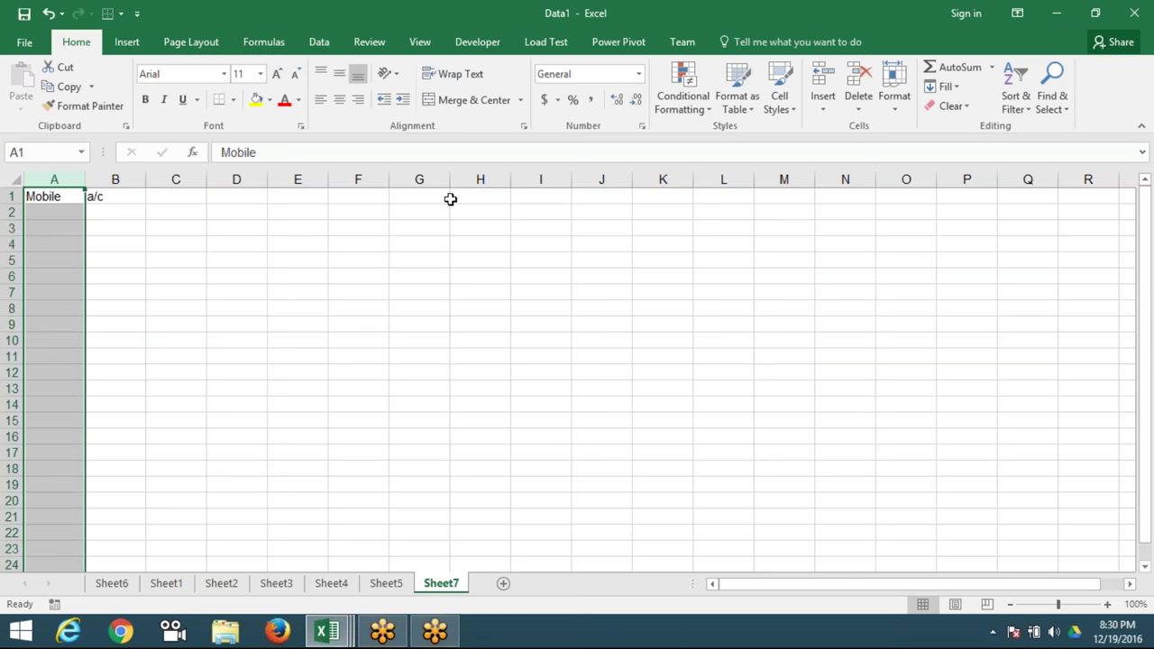
{"action": "left_click", "coordinate": [666, 110]}
Add a Duplicate Values rule to column A using Light Red Fill with Dark Red Text
{"action": "mouse_move", "coordinate": [701, 137]}
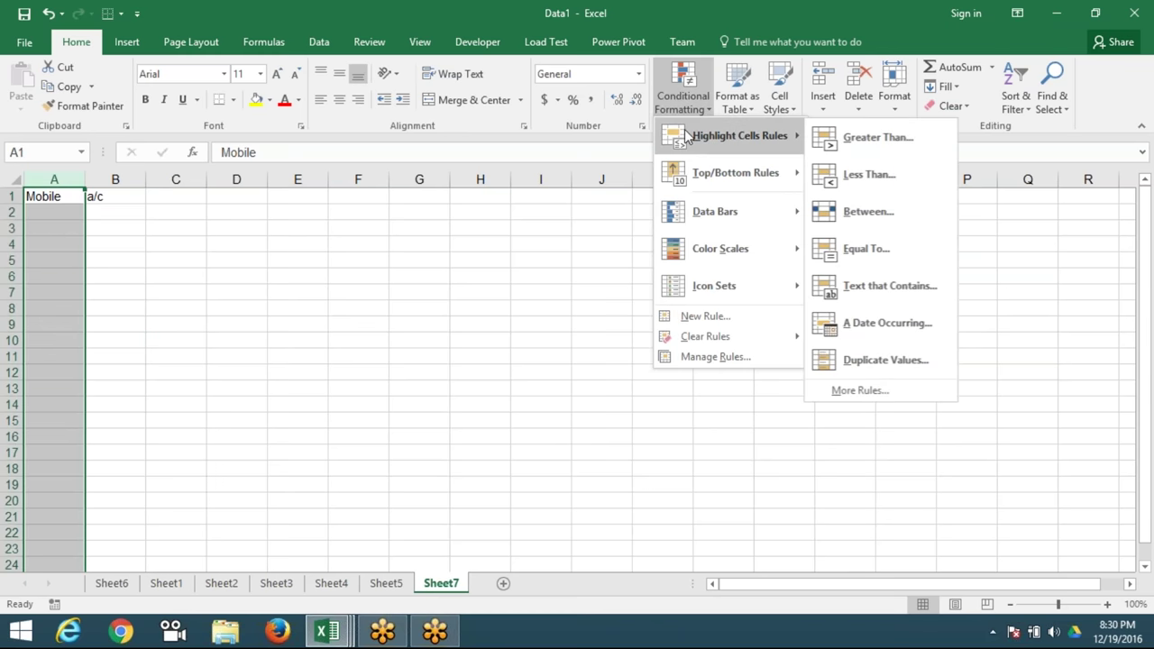
{"action": "left_click", "coordinate": [866, 363]}
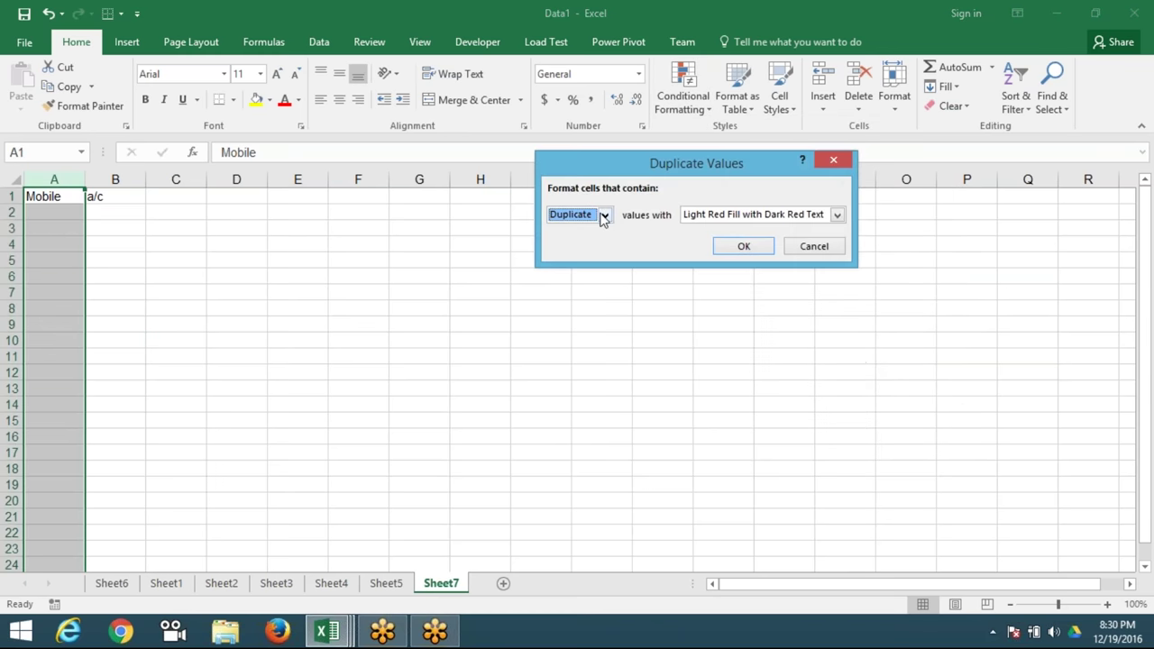
{"action": "left_click", "coordinate": [705, 214]}
{"action": "left_click", "coordinate": [705, 214]}
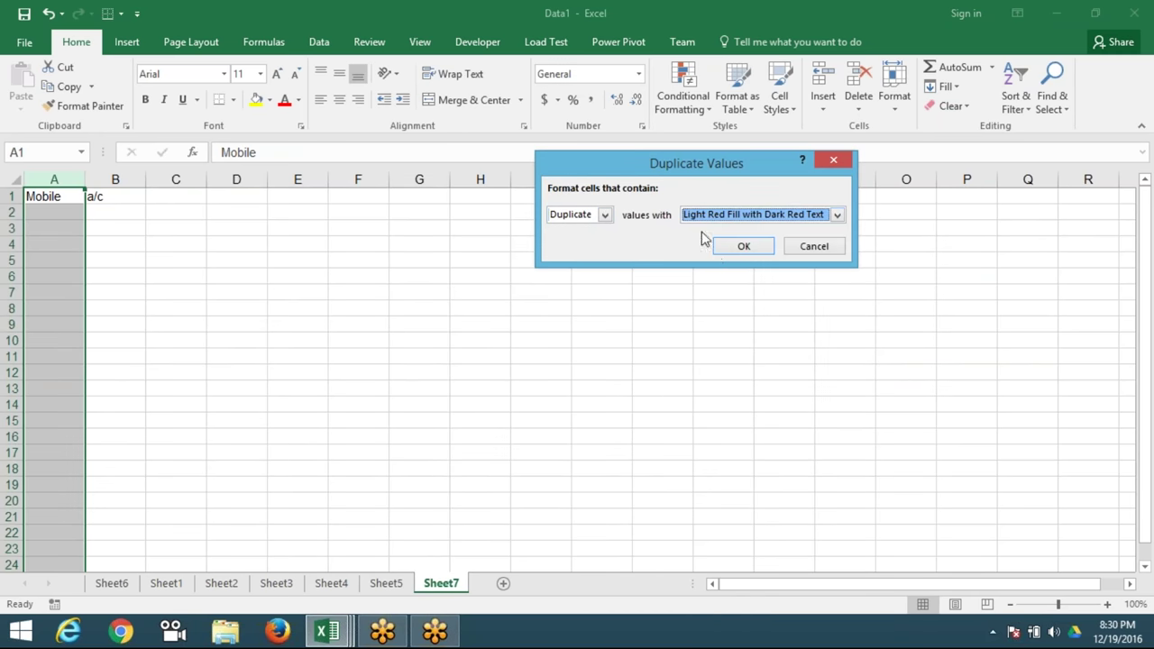
{"action": "left_click", "coordinate": [741, 245]}
Enter the same mobile number in A2 and A7 so both show the duplicate highlight
{"action": "left_click", "coordinate": [53, 211]}
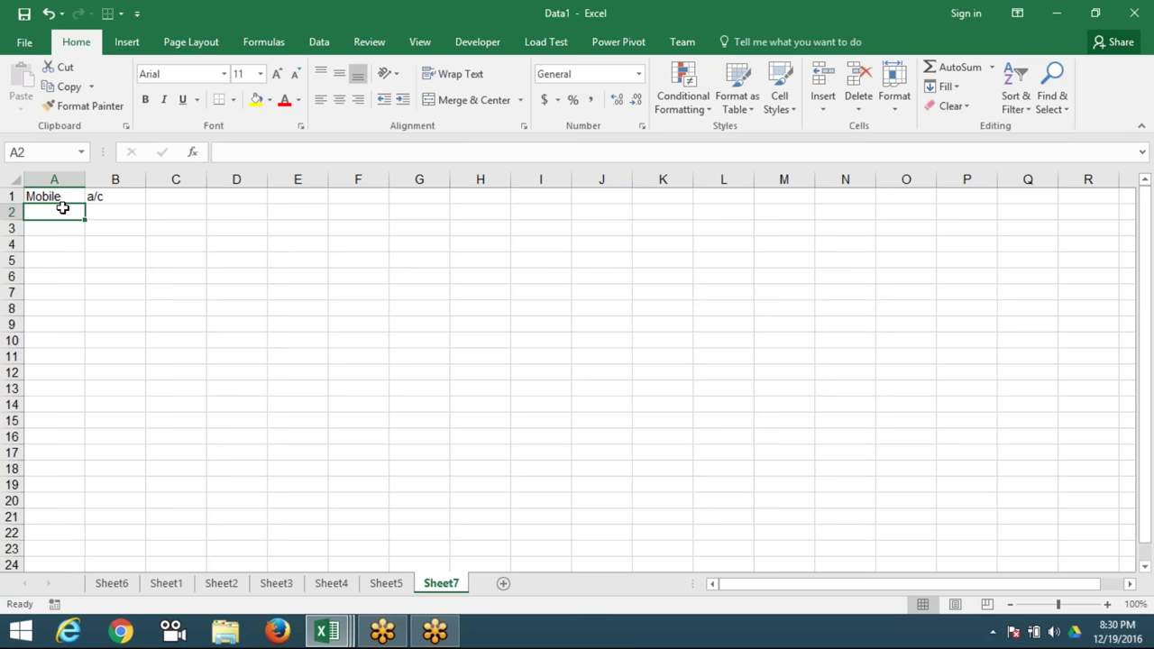
{"action": "type", "text": "1"}
{"action": "key", "text": "Return"}
{"action": "key", "text": "Up"}
{"action": "key", "text": "Return"}
{"action": "left_click", "coordinate": [79, 291]}
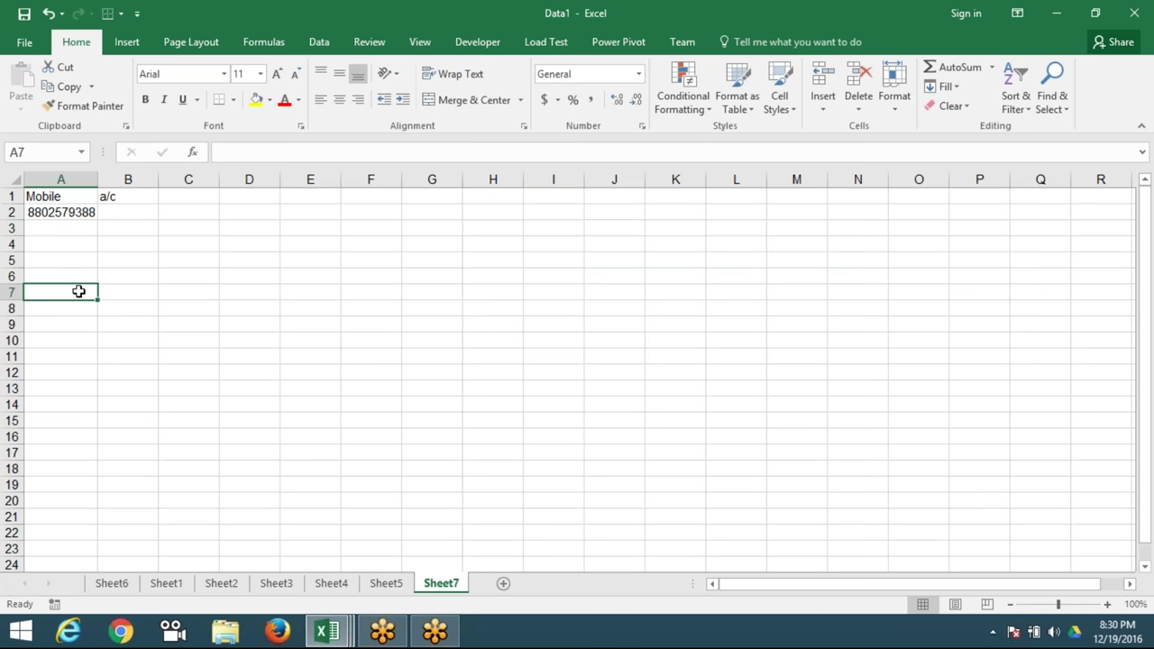
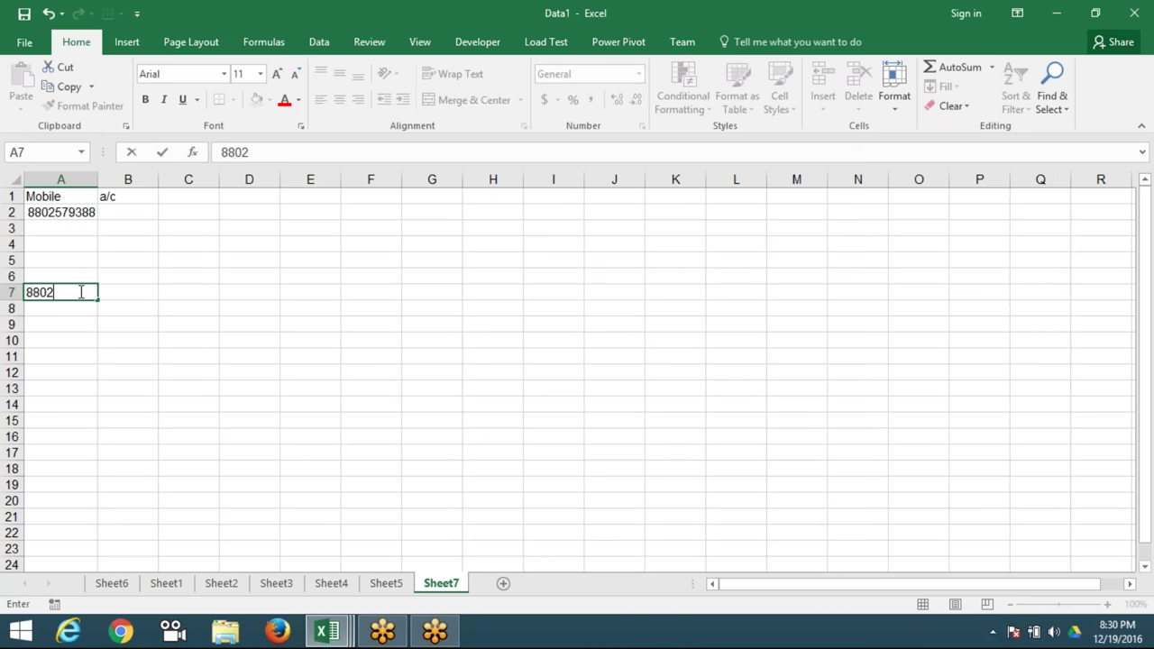
{"action": "key", "text": "Return"}
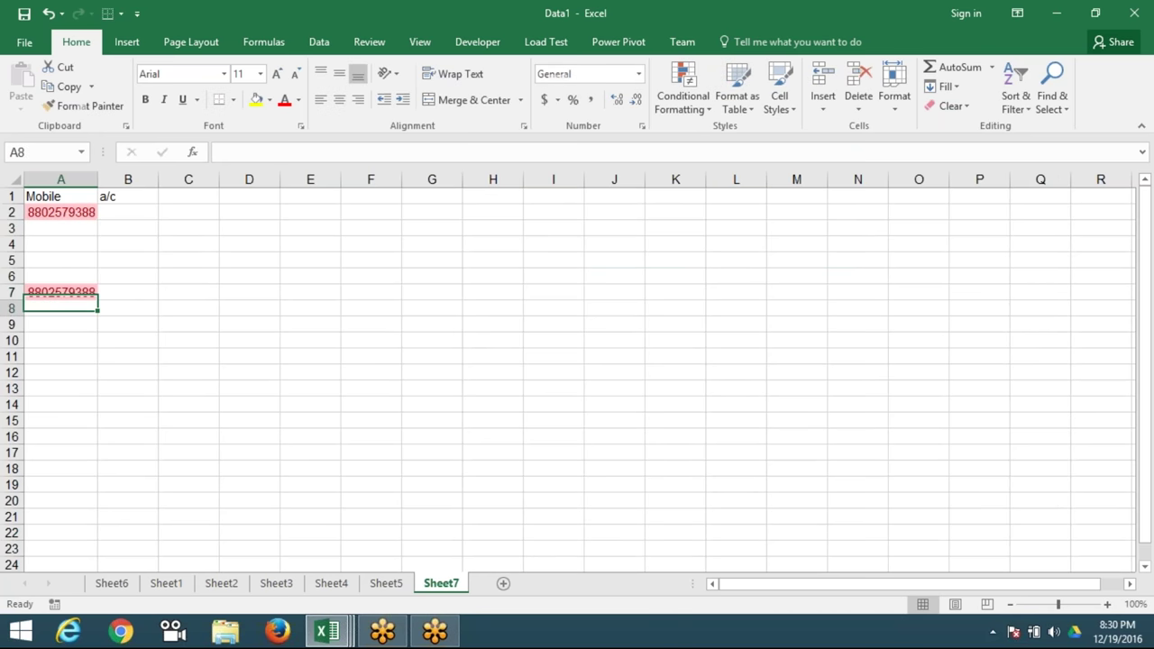
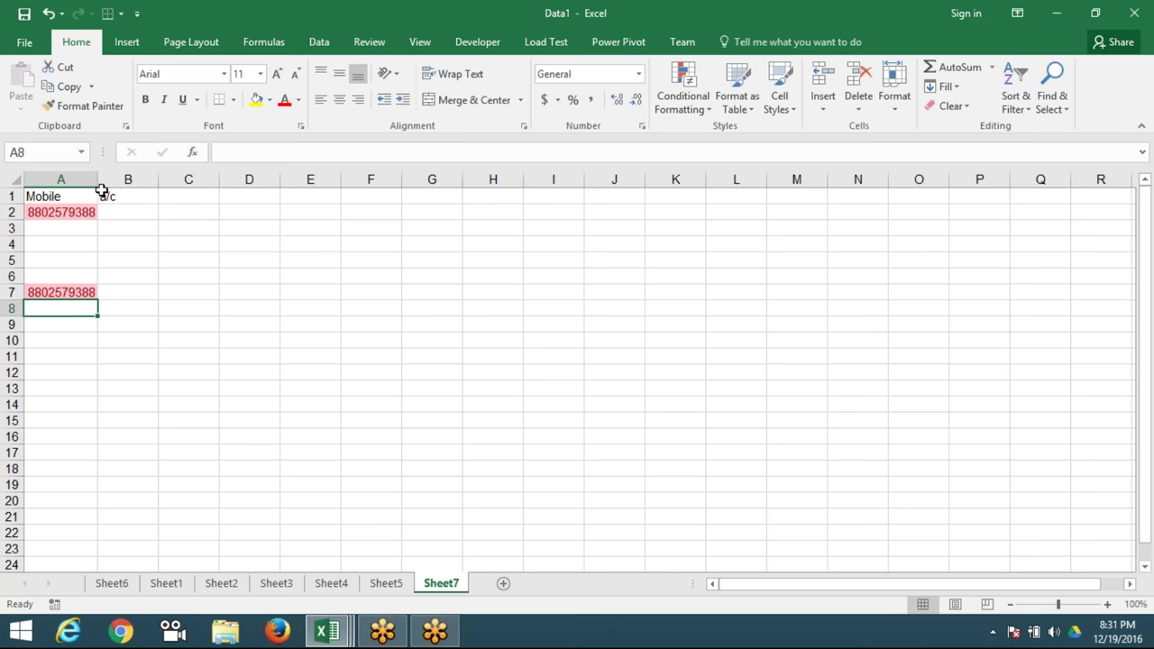
Glance through the Conditional Formatting menu, then switch to Sheet1 with the employee table
{"action": "left_click", "coordinate": [703, 95]}
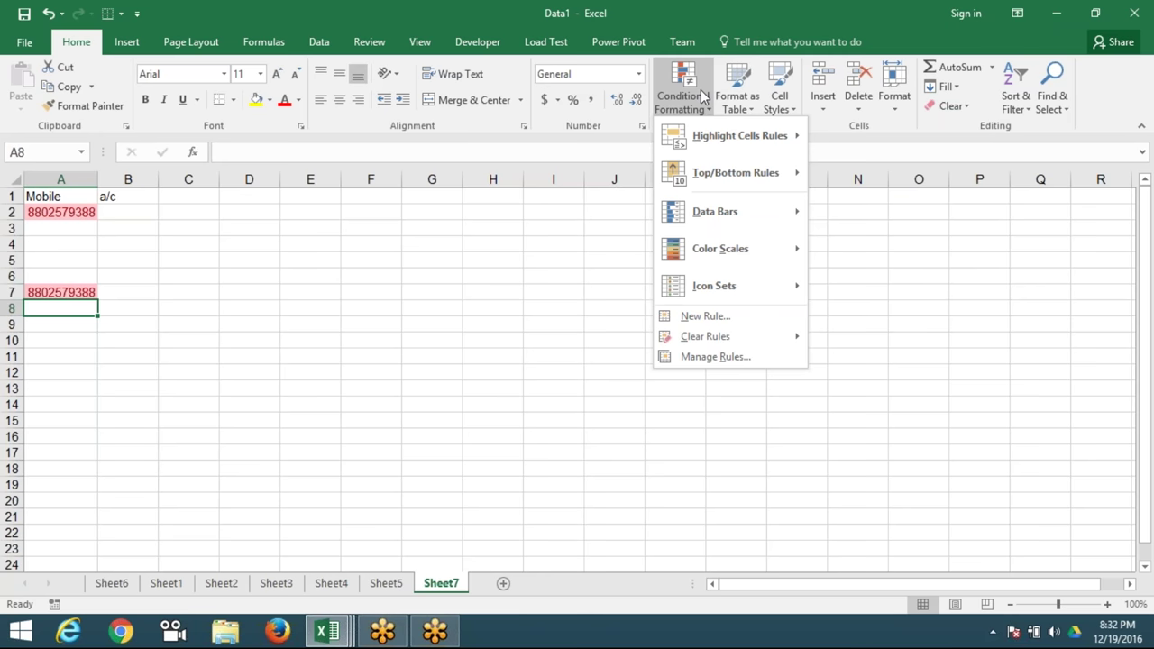
{"action": "mouse_move", "coordinate": [702, 239]}
{"action": "mouse_move", "coordinate": [727, 134]}
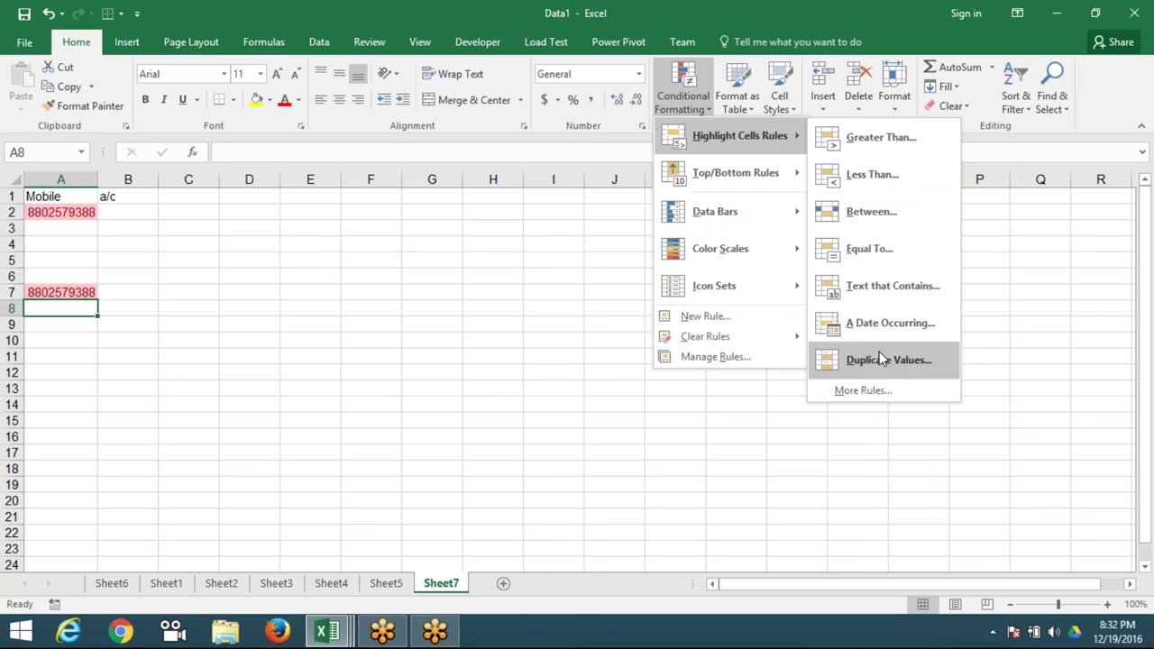
{"action": "mouse_move", "coordinate": [762, 175]}
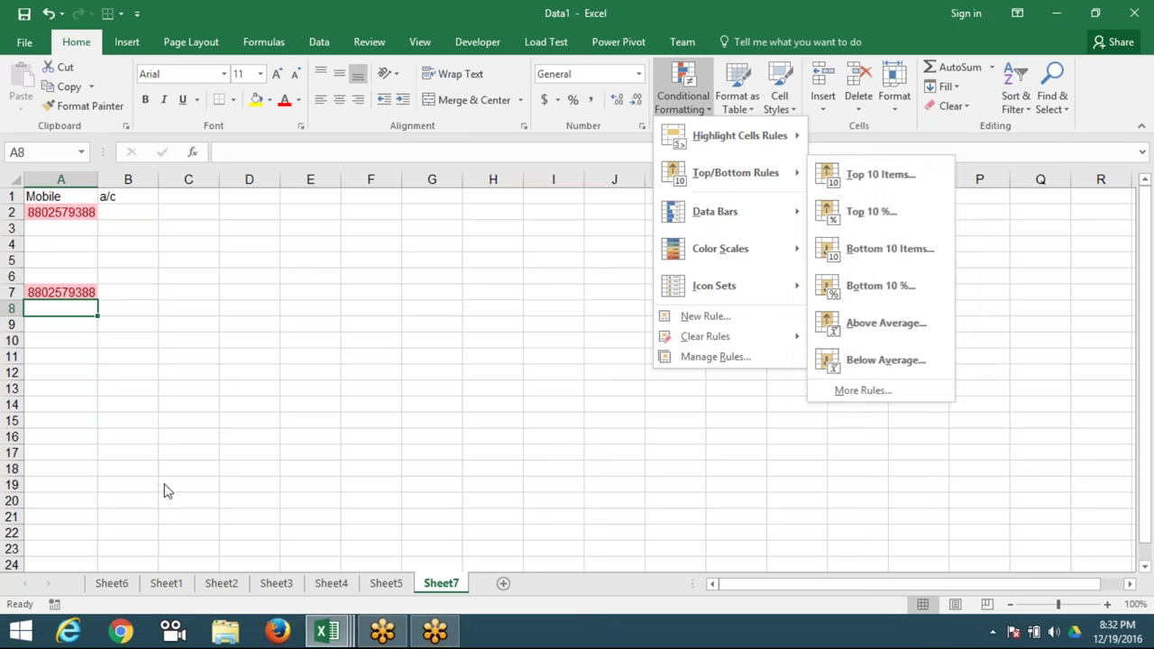
{"action": "left_click", "coordinate": [162, 589]}
{"action": "left_click", "coordinate": [162, 589]}
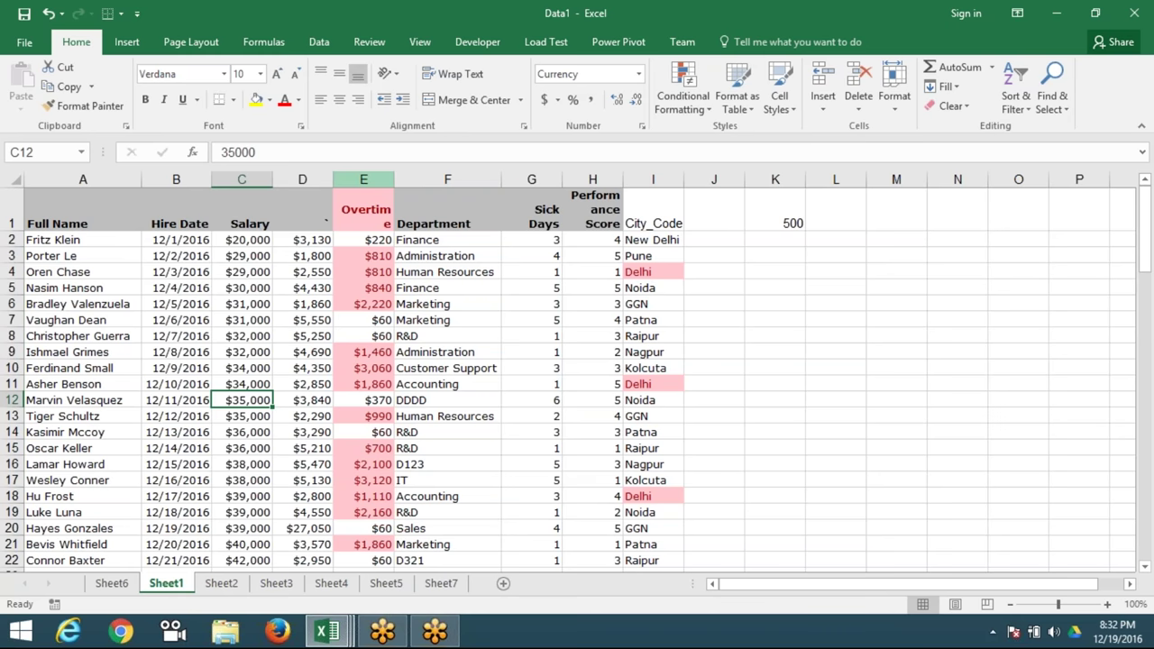
Clear rules from the entire sheet, removing the Overtime and Delhi city code highlights
{"action": "left_click", "coordinate": [363, 180]}
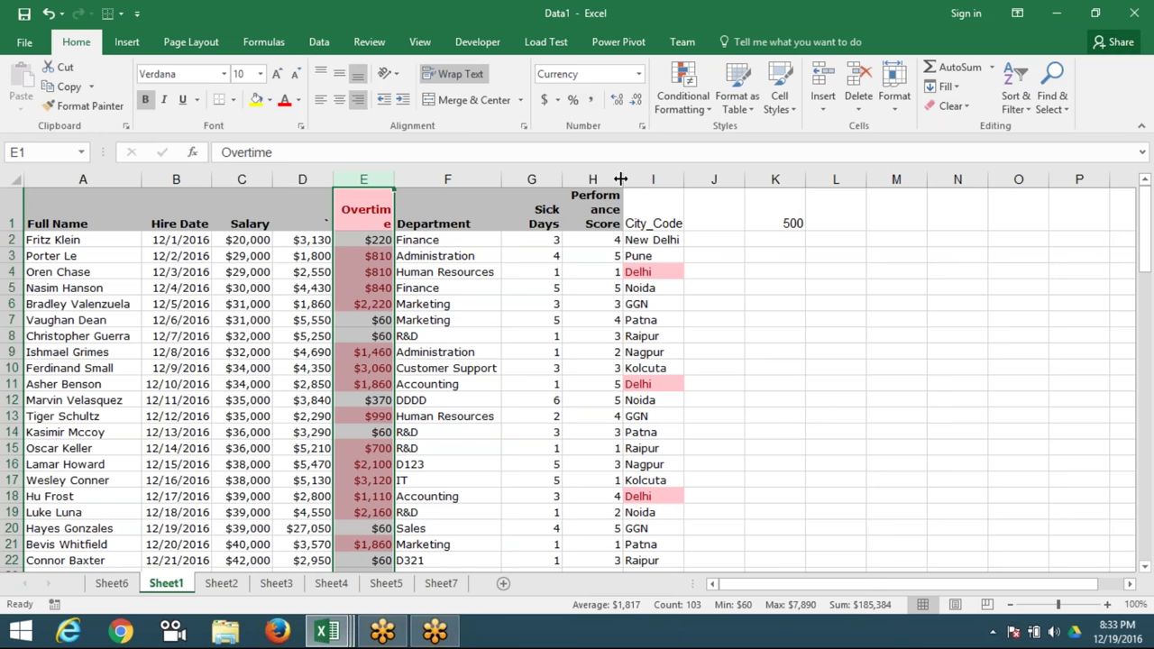
{"action": "left_click", "coordinate": [566, 238]}
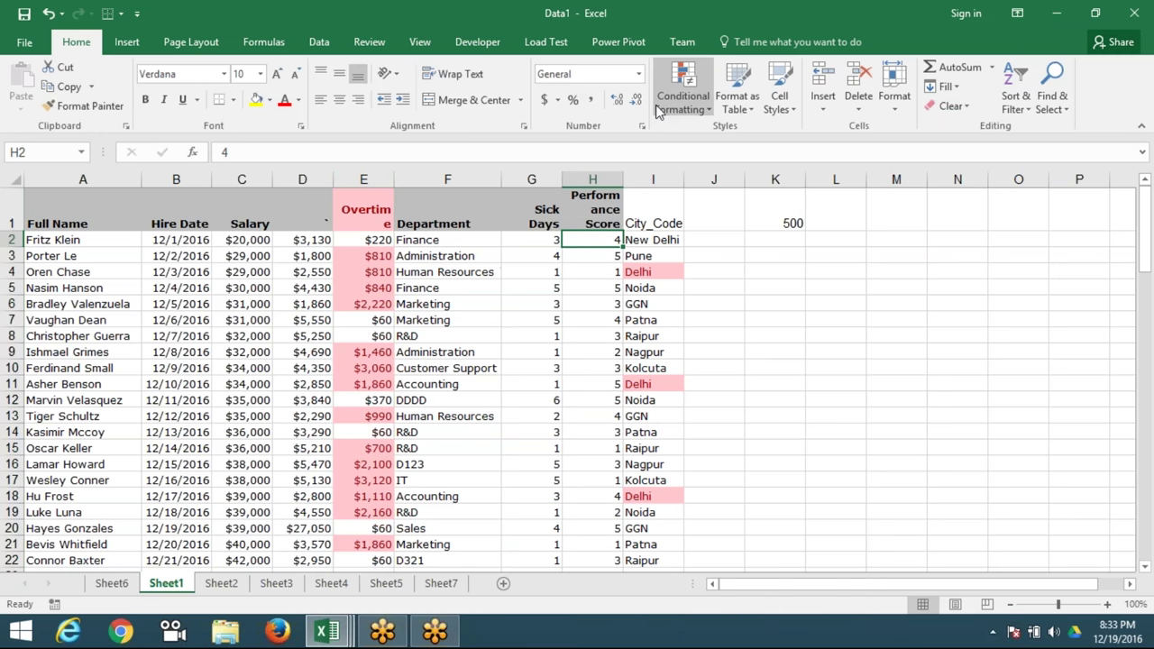
{"action": "left_click", "coordinate": [682, 90]}
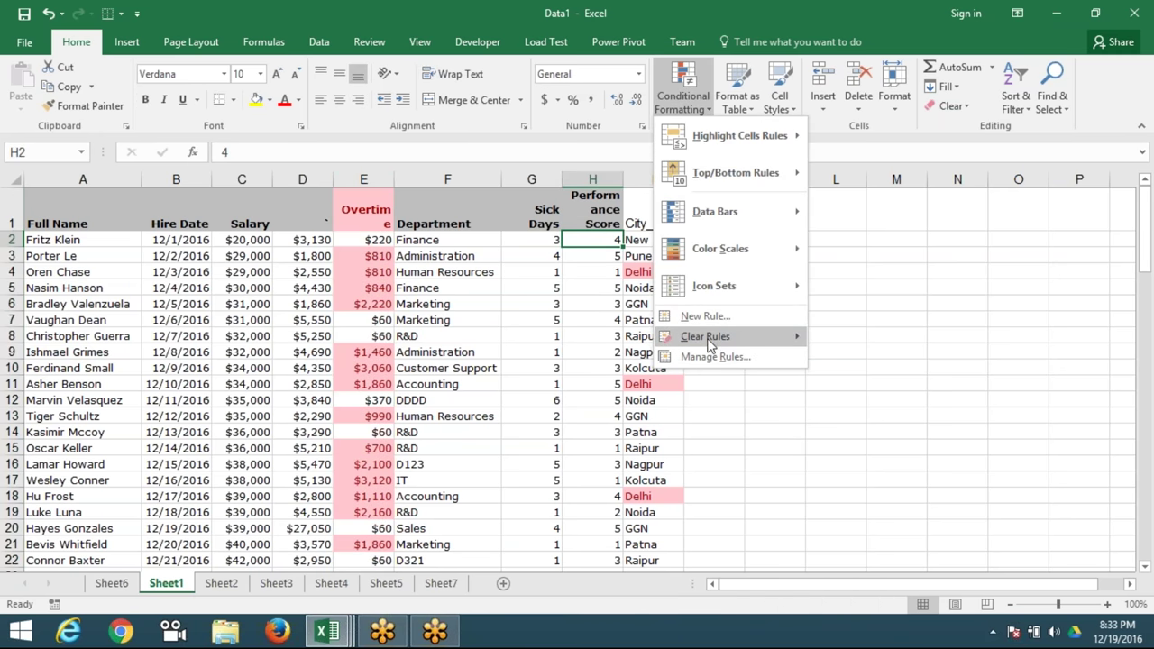
{"action": "mouse_move", "coordinate": [709, 340]}
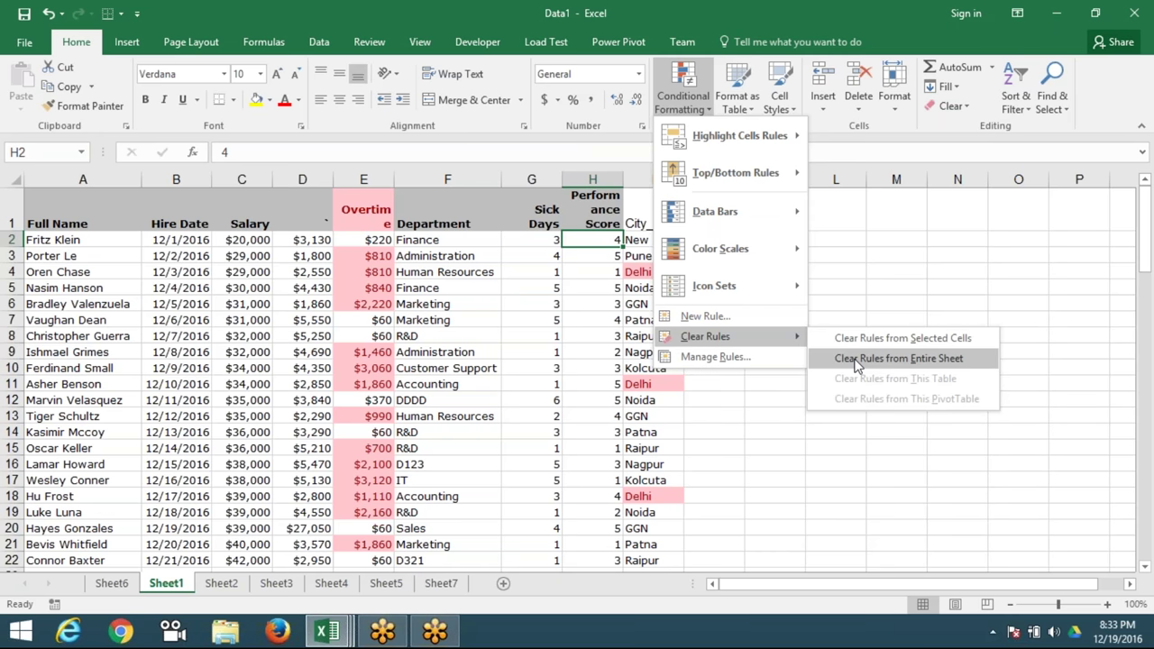
{"action": "left_click", "coordinate": [899, 358]}
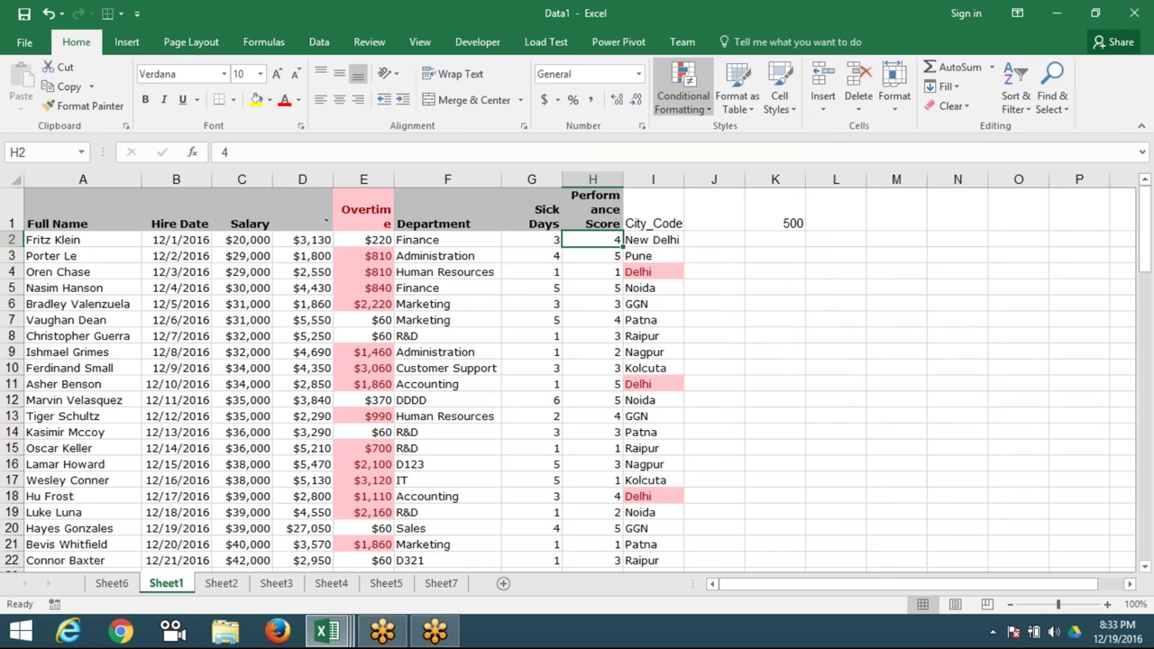
{"action": "left_click", "coordinate": [356, 322]}
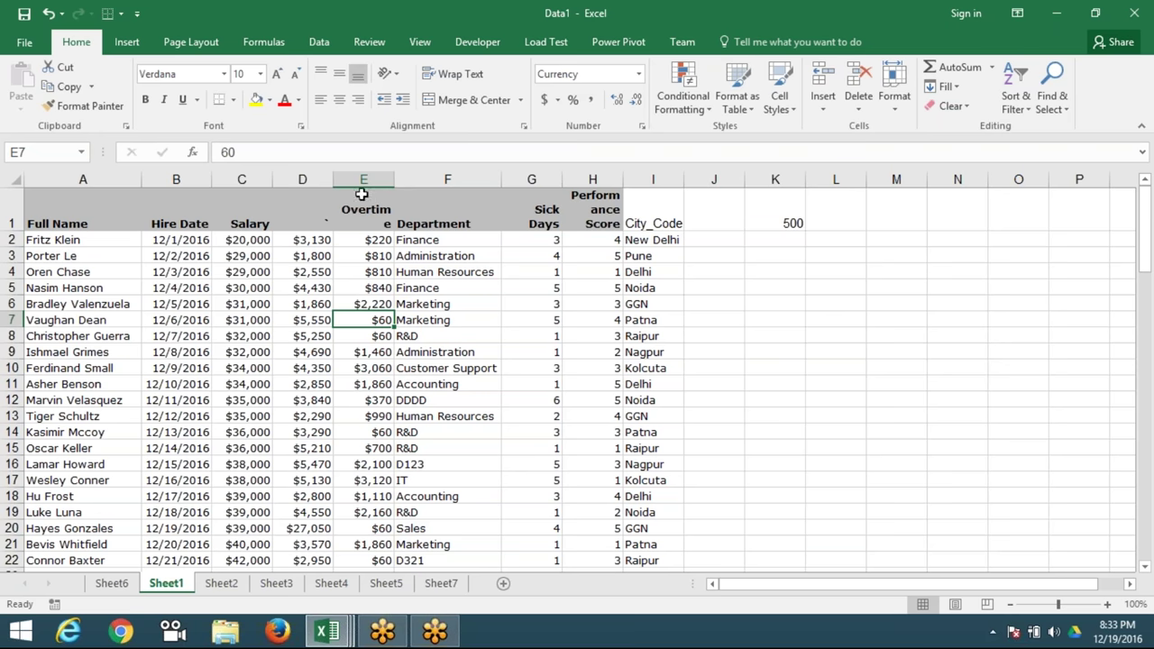
{"action": "scroll", "coordinate": [346, 290], "scroll_direction": "down", "scroll_amount": 3}
{"action": "scroll", "coordinate": [345, 290], "scroll_direction": "up", "scroll_amount": 2}
{"action": "left_click", "coordinate": [372, 176]}
{"action": "scroll", "coordinate": [381, 321], "scroll_direction": "down", "scroll_amount": 4}
{"action": "left_click", "coordinate": [381, 323]}
{"action": "key", "text": "ctrl+Down"}
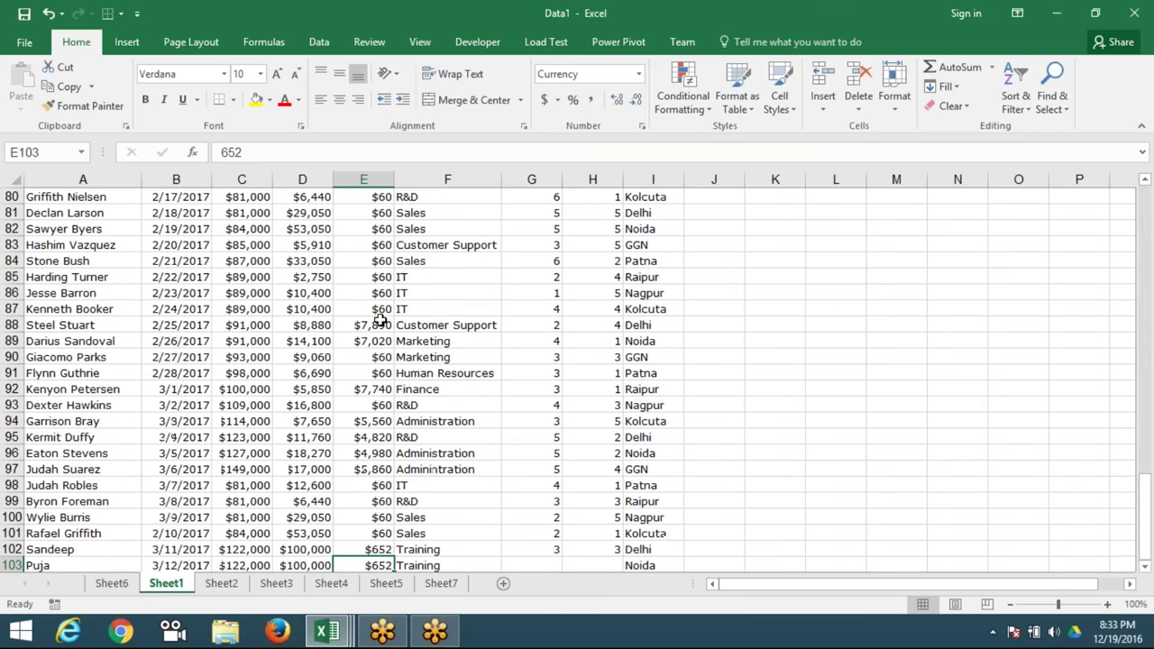
{"action": "key", "text": "Down"}
{"action": "key", "text": "ctrl+Up"}
{"action": "key", "text": "ctrl+Up"}
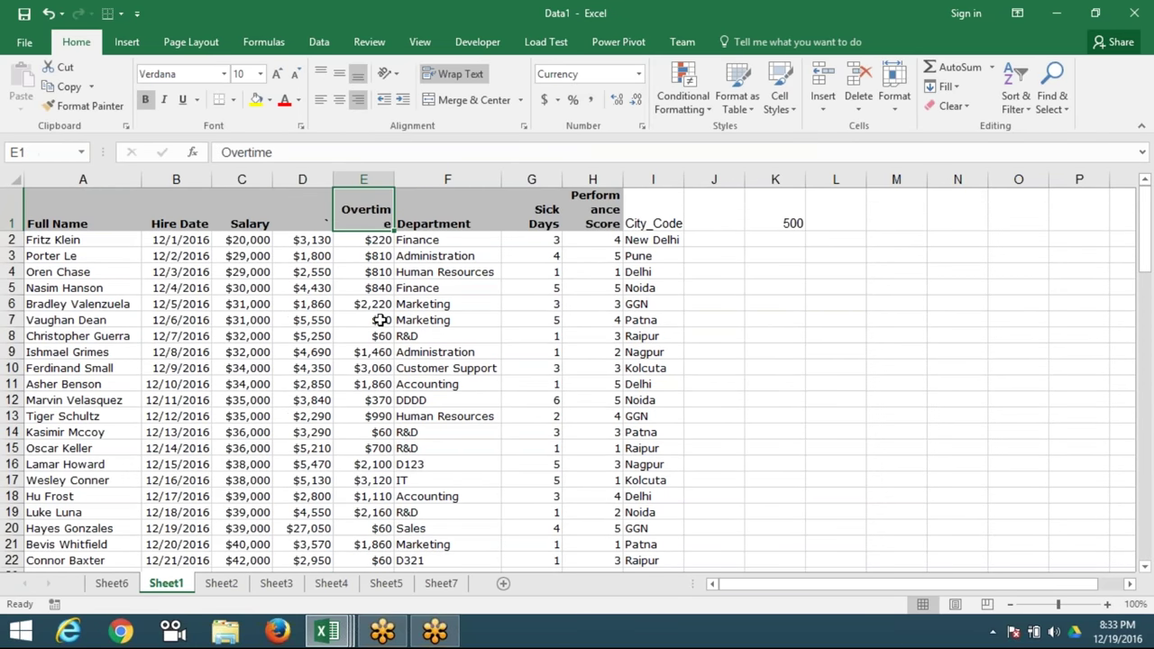
{"action": "key", "text": "ctrl+space"}
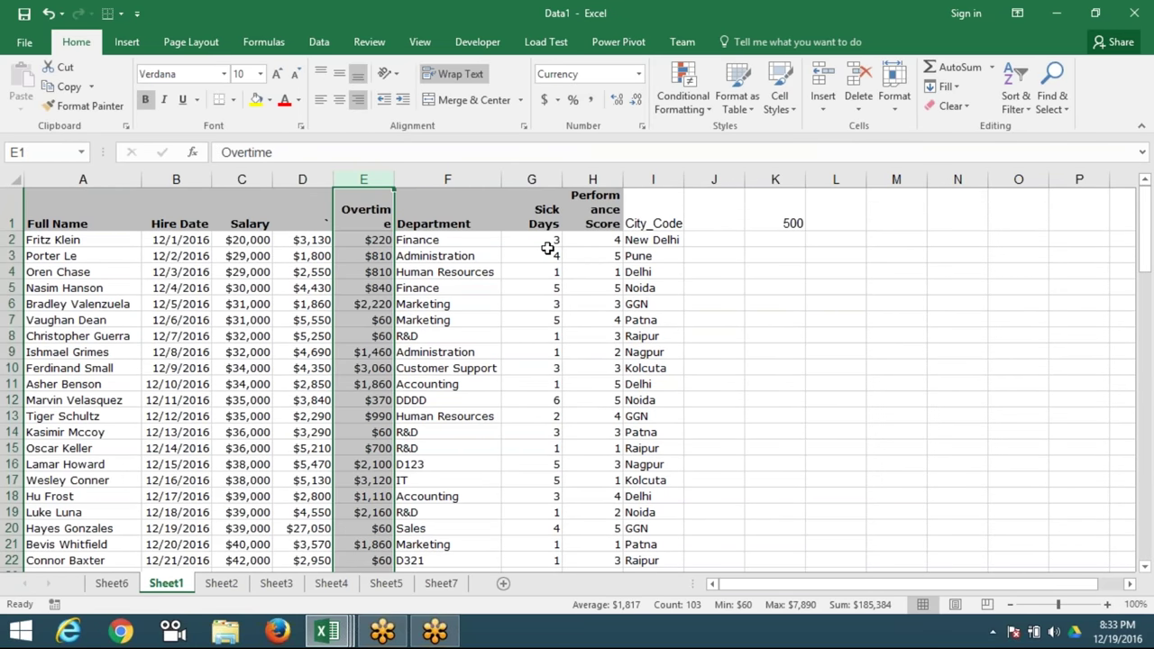
{"action": "left_click_drag", "start_coordinate": [87, 238], "coordinate": [88, 307]}
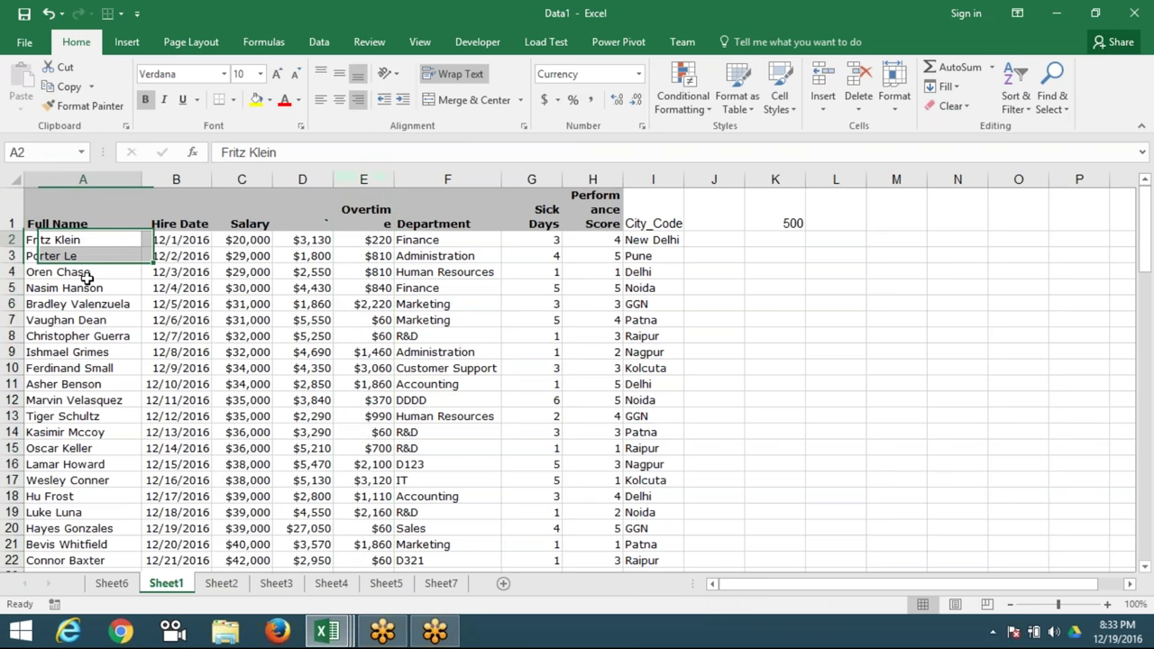
{"action": "left_click", "coordinate": [374, 271]}
{"action": "left_click", "coordinate": [370, 320]}
{"action": "left_click", "coordinate": [374, 366]}
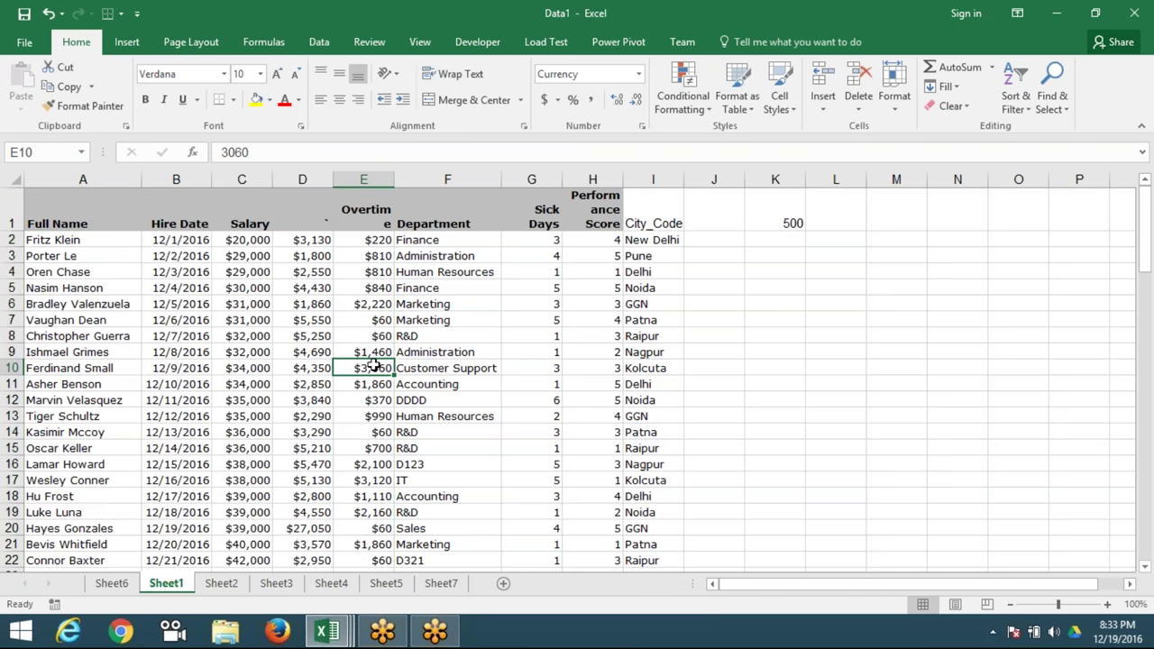
{"action": "left_click", "coordinate": [363, 180]}
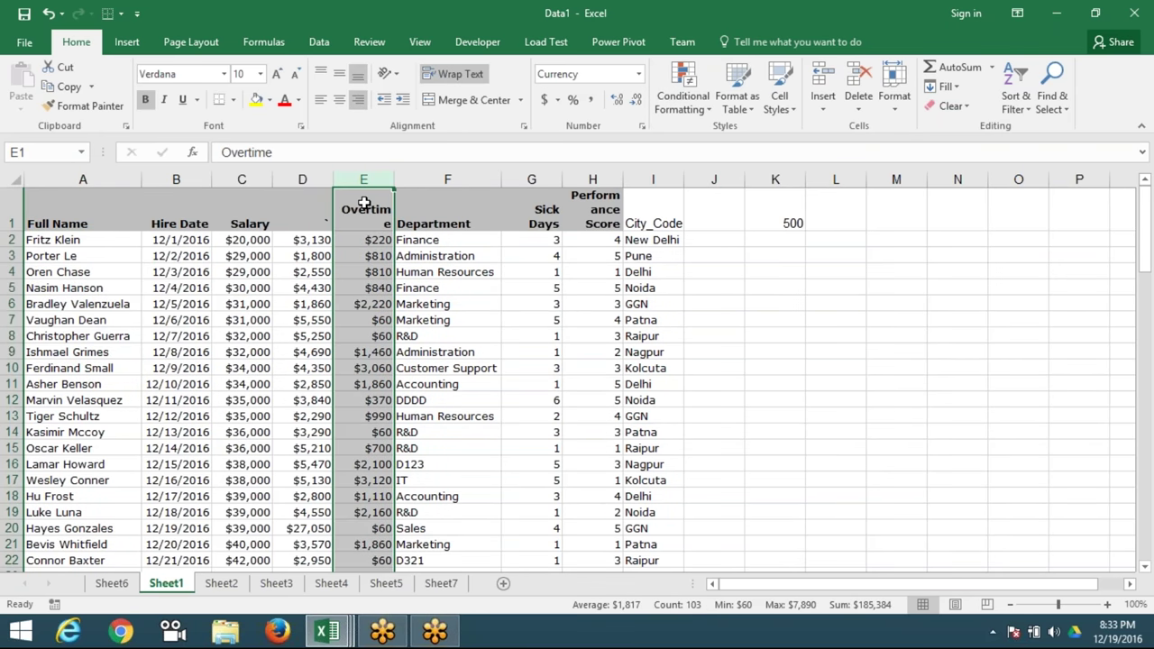
{"action": "left_click", "coordinate": [674, 111]}
{"action": "mouse_move", "coordinate": [682, 135]}
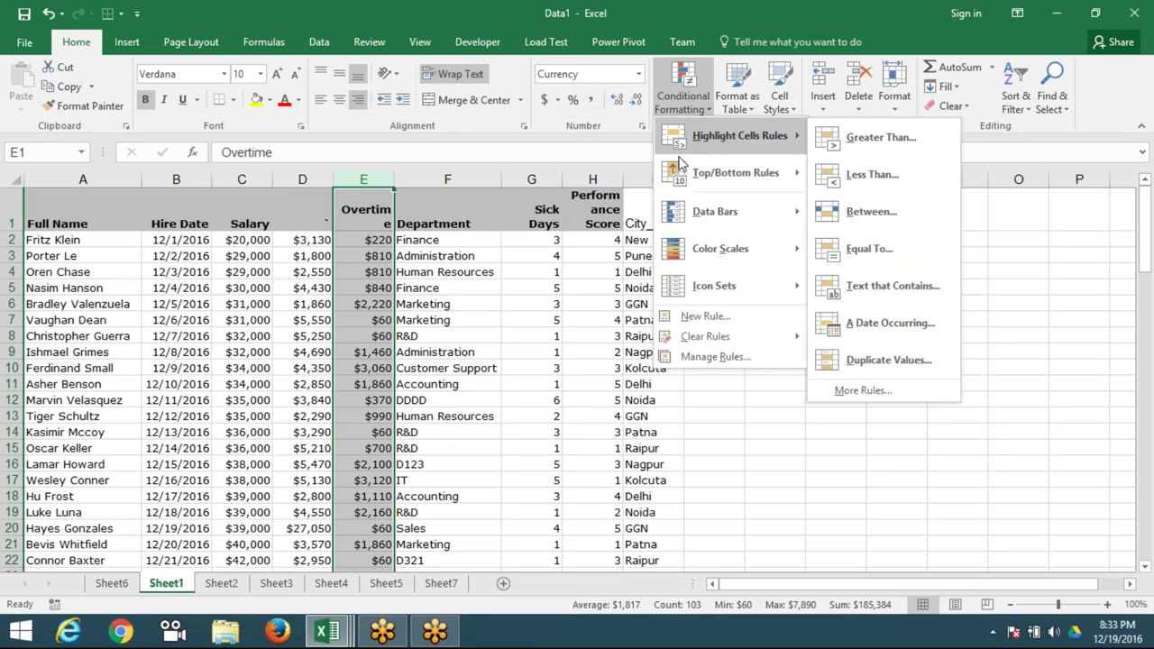
{"action": "mouse_move", "coordinate": [683, 175]}
{"action": "left_click", "coordinate": [860, 178]}
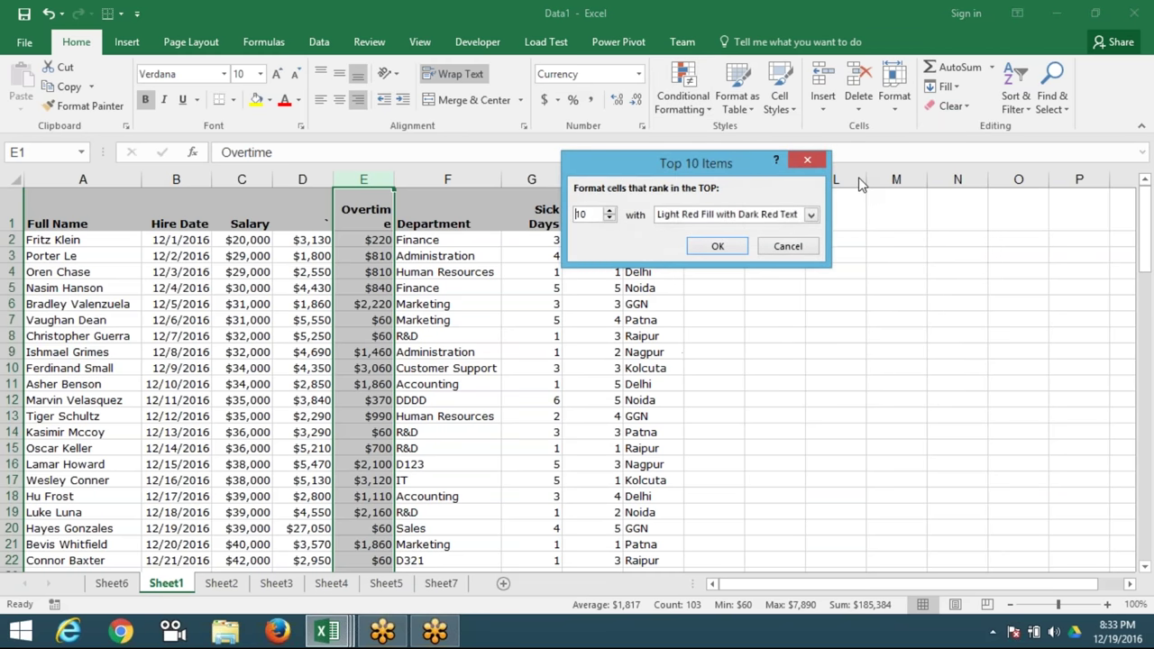
{"action": "left_click", "coordinate": [586, 215]}
{"action": "type", "text": "0"}
{"action": "key", "text": "BackSpace"}
{"action": "key", "text": "BackSpace"}
{"action": "key", "text": "BackSpace"}
{"action": "type", "text": "50"}
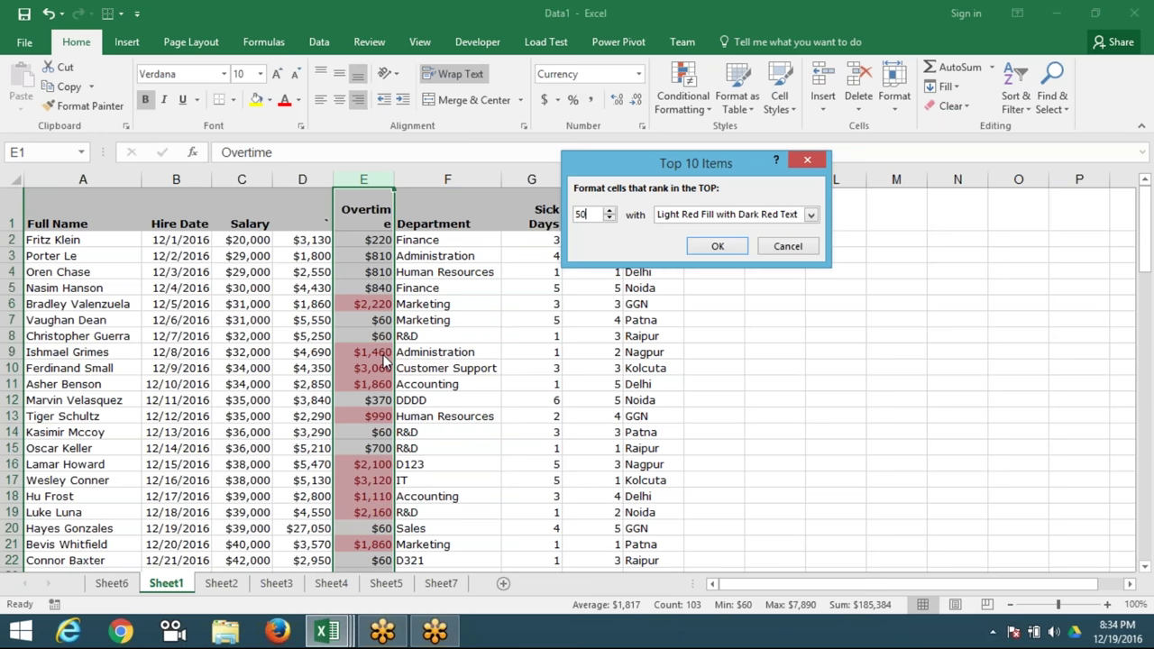
Cancel the top-items rule, then try a Bottom 2 Items rule on Overtime and discard it
{"action": "left_click", "coordinate": [775, 246]}
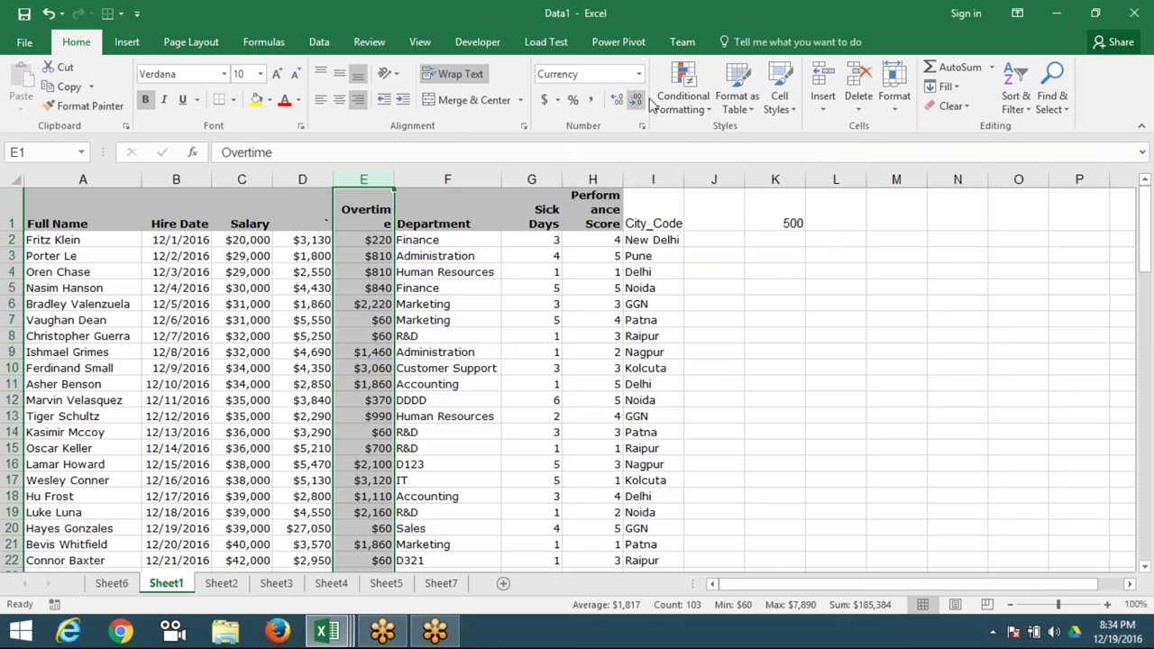
{"action": "left_click", "coordinate": [669, 116]}
{"action": "mouse_move", "coordinate": [688, 181]}
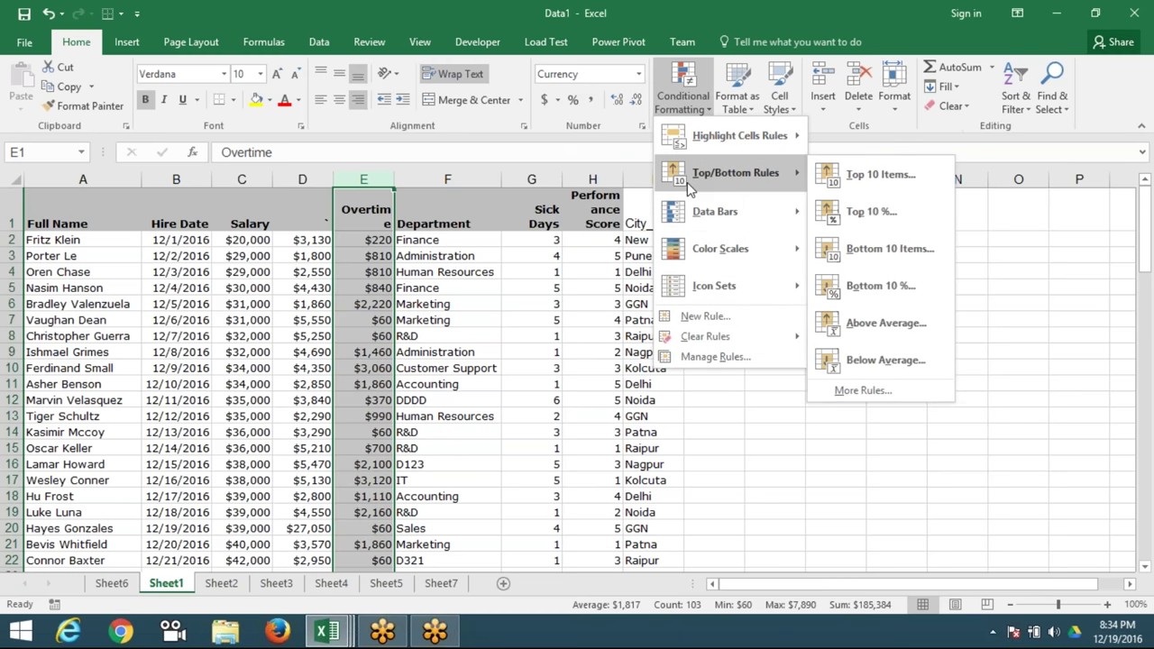
{"action": "left_click", "coordinate": [903, 252]}
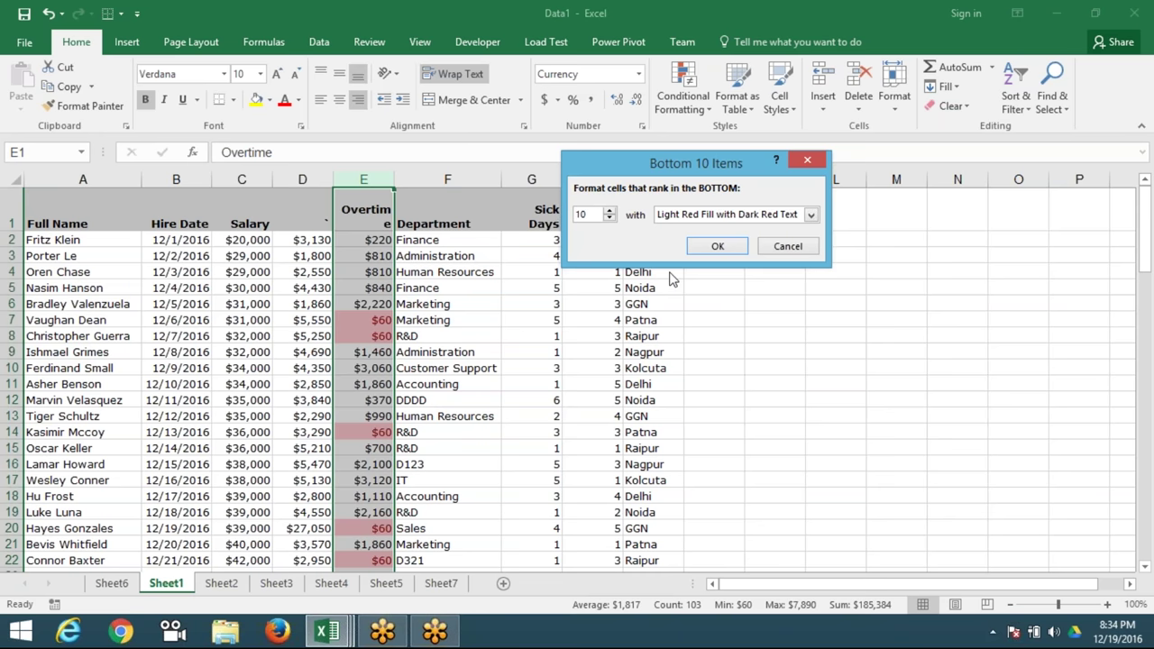
{"action": "left_click_drag", "start_coordinate": [589, 215], "coordinate": [554, 216]}
{"action": "type", "text": "2"}
{"action": "key", "text": "Escape"}
{"action": "left_click", "coordinate": [700, 105]}
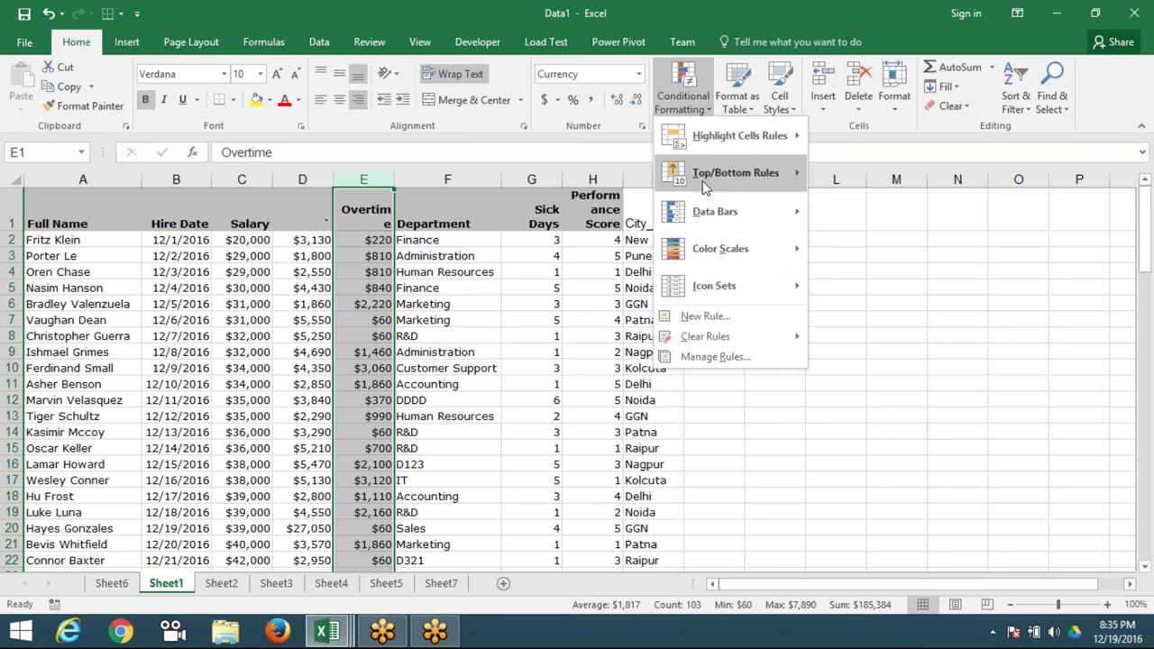
Apply a Top Items rule to the Overtime column with light red fill
{"action": "mouse_move", "coordinate": [706, 184]}
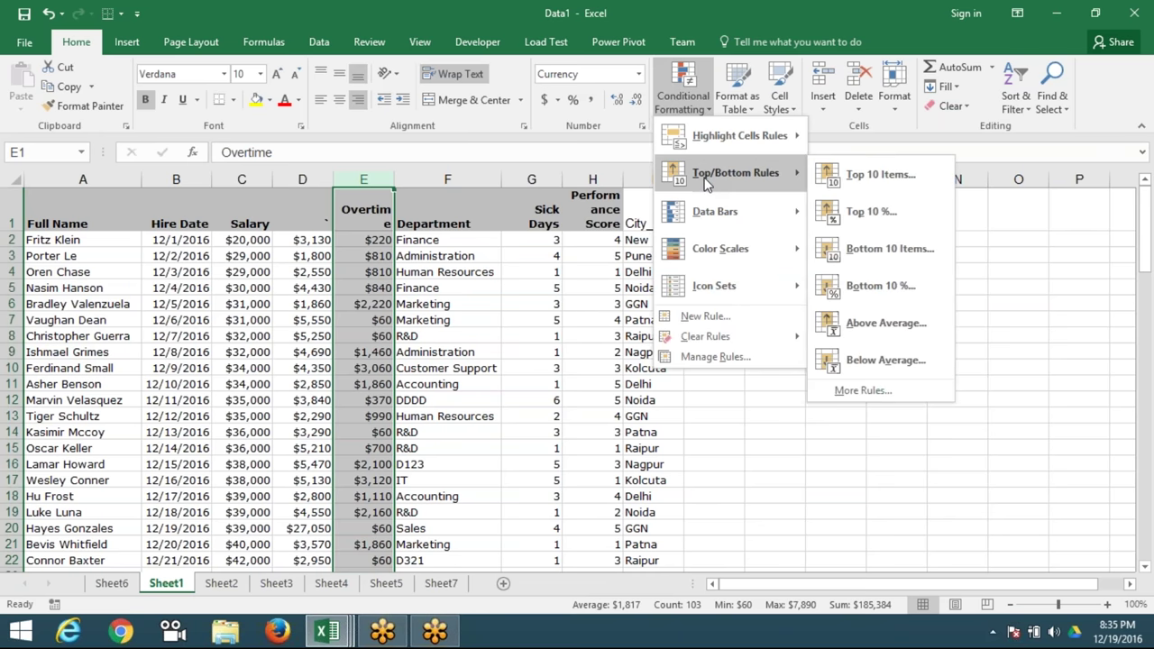
{"action": "left_click", "coordinate": [870, 175]}
{"action": "double_click", "coordinate": [581, 215]}
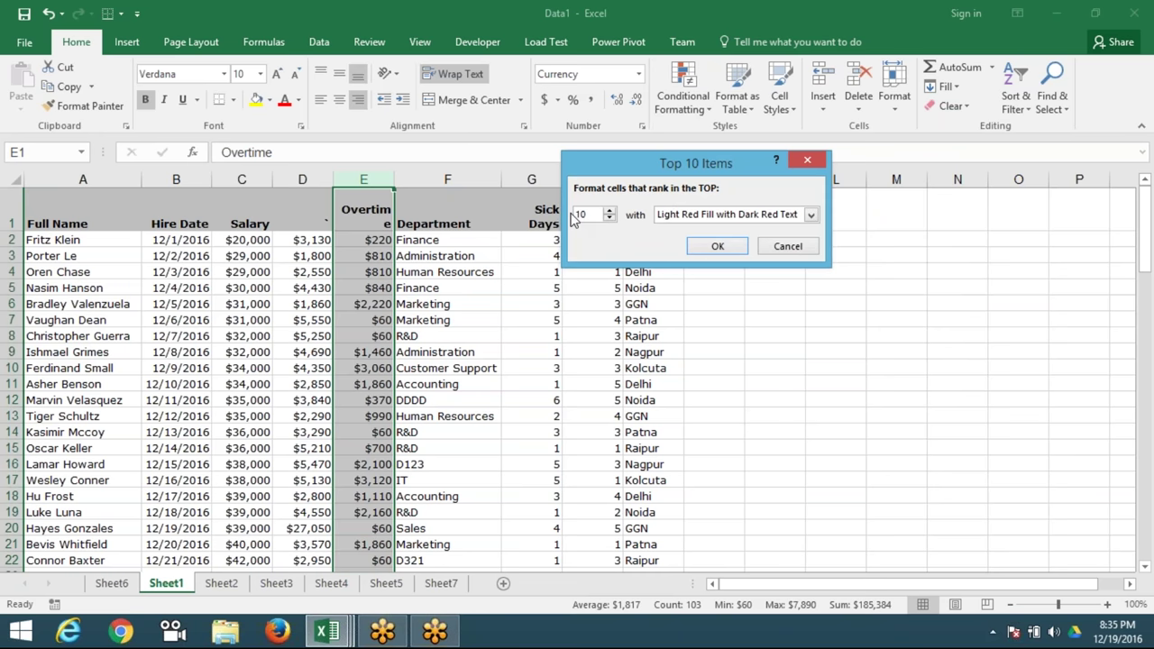
{"action": "left_click", "coordinate": [717, 246]}
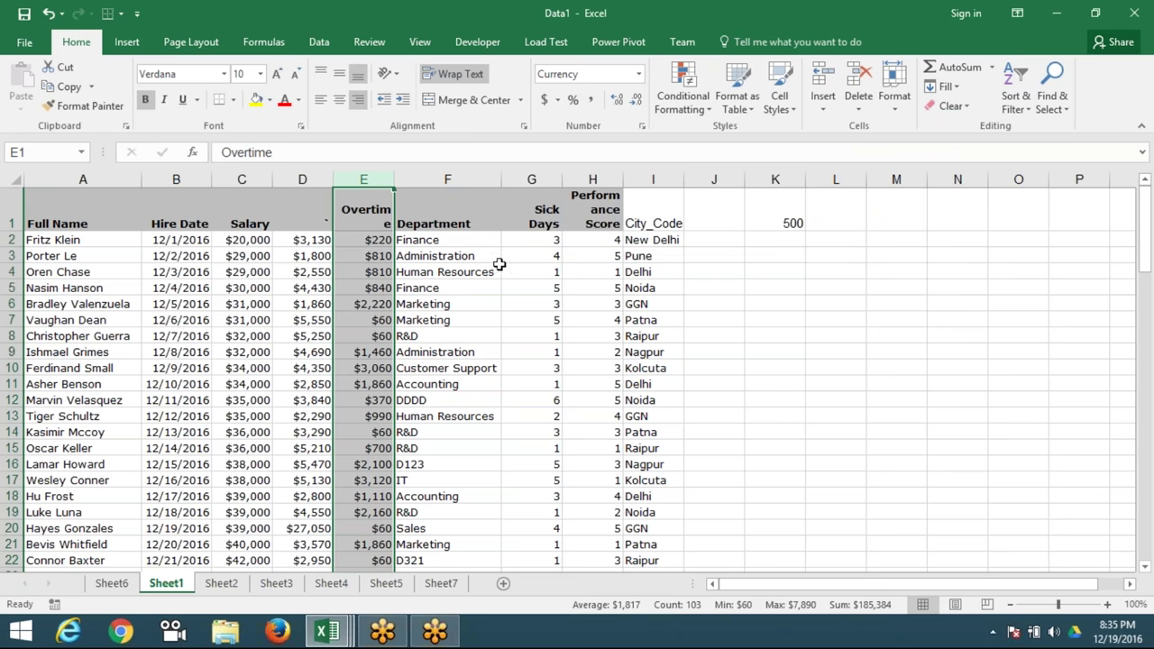
Scroll through and check the highlighted Overtime amounts $7,890 and $7,740
{"action": "scroll", "coordinate": [347, 301], "scroll_direction": "down", "scroll_amount": 13}
{"action": "scroll", "coordinate": [347, 302], "scroll_direction": "down", "scroll_amount": 13}
{"action": "scroll", "coordinate": [348, 301], "scroll_direction": "down", "scroll_amount": 7}
{"action": "scroll", "coordinate": [348, 301], "scroll_direction": "up", "scroll_amount": 4}
{"action": "scroll", "coordinate": [347, 301], "scroll_direction": "up", "scroll_amount": 1}
{"action": "left_click", "coordinate": [364, 246]}
{"action": "left_click", "coordinate": [369, 310]}
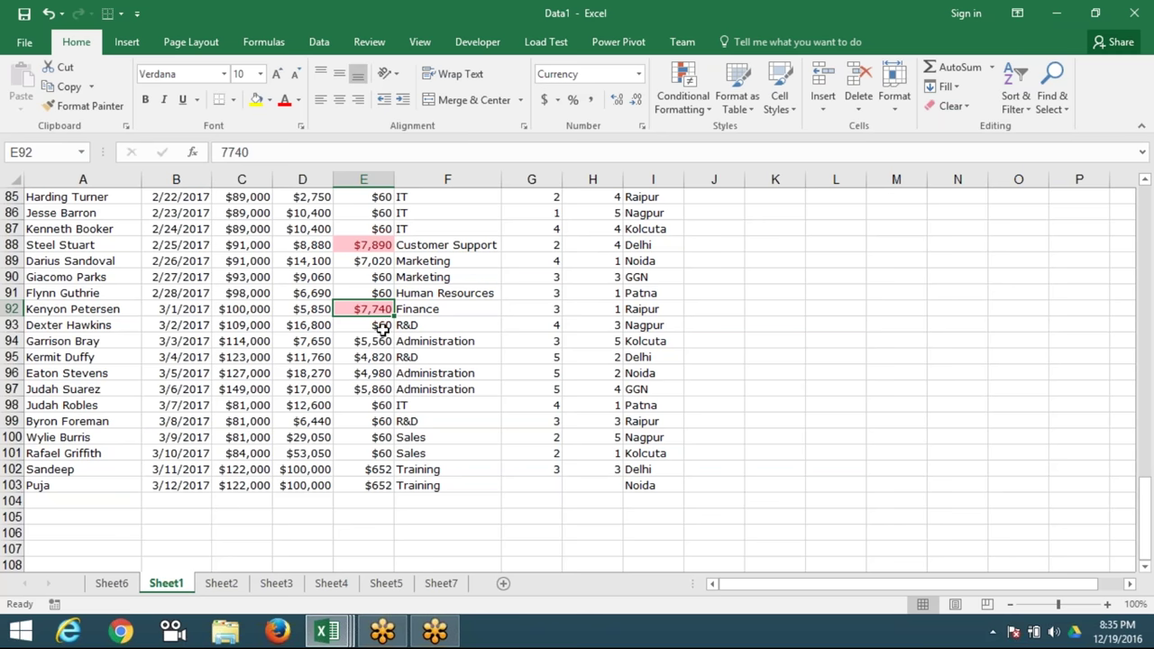
{"action": "left_click", "coordinate": [691, 83]}
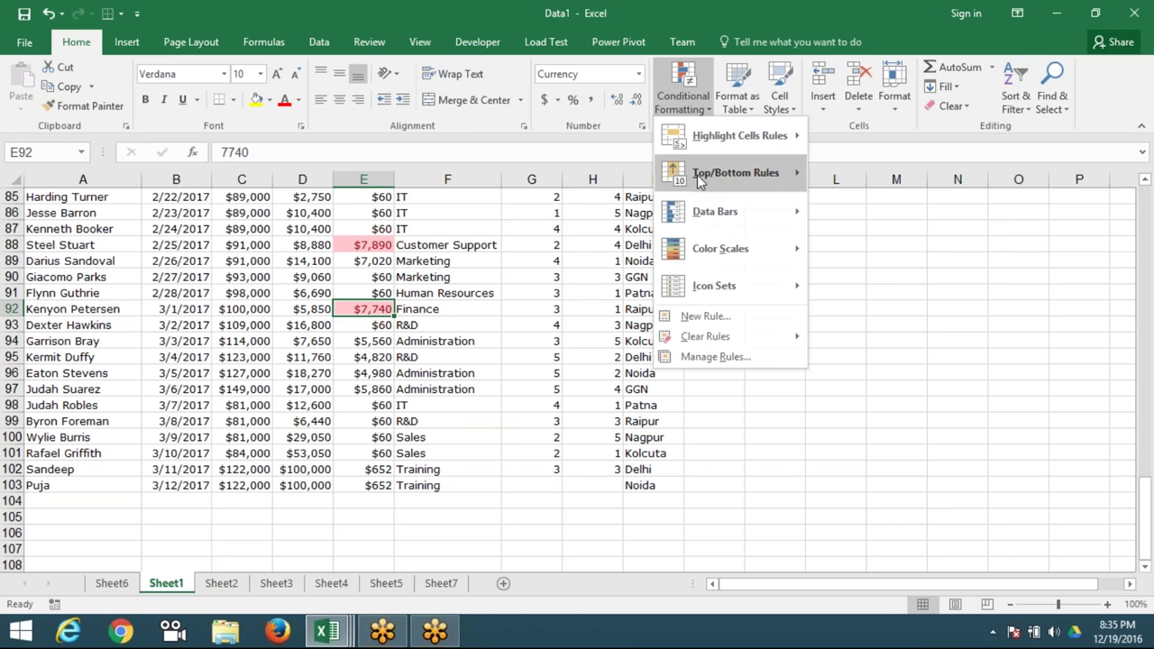
{"action": "mouse_move", "coordinate": [699, 174]}
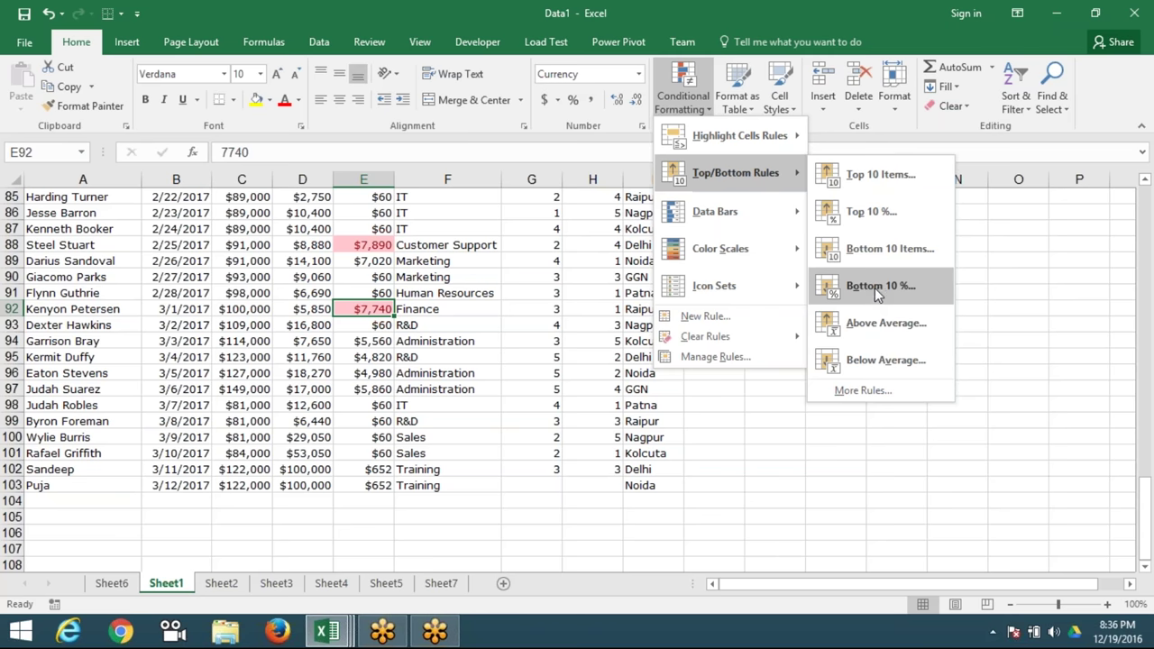
{"action": "scroll", "coordinate": [301, 318], "scroll_direction": "up", "scroll_amount": 1}
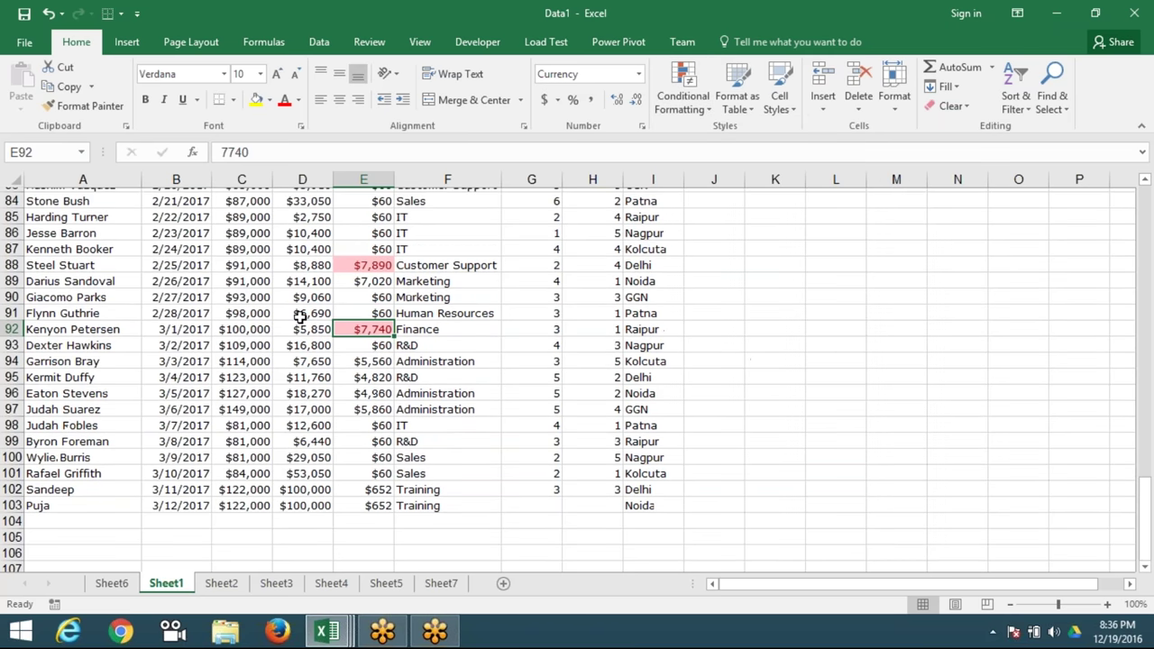
{"action": "scroll", "coordinate": [301, 317], "scroll_direction": "up", "scroll_amount": 4}
{"action": "left_click", "coordinate": [301, 292]}
{"action": "key", "text": "ctrl+Up"}
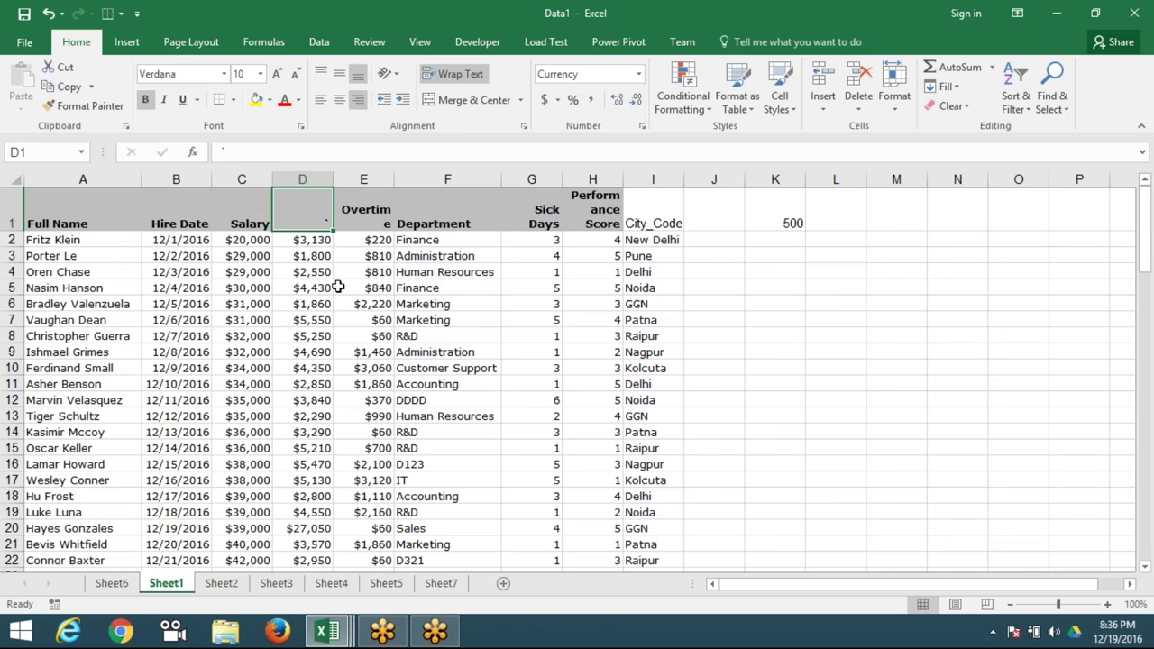
Enter the header 'Bonus' in D1 and select the whole column D
{"action": "left_click", "coordinate": [308, 217]}
{"action": "type", "text": "Bonus"}
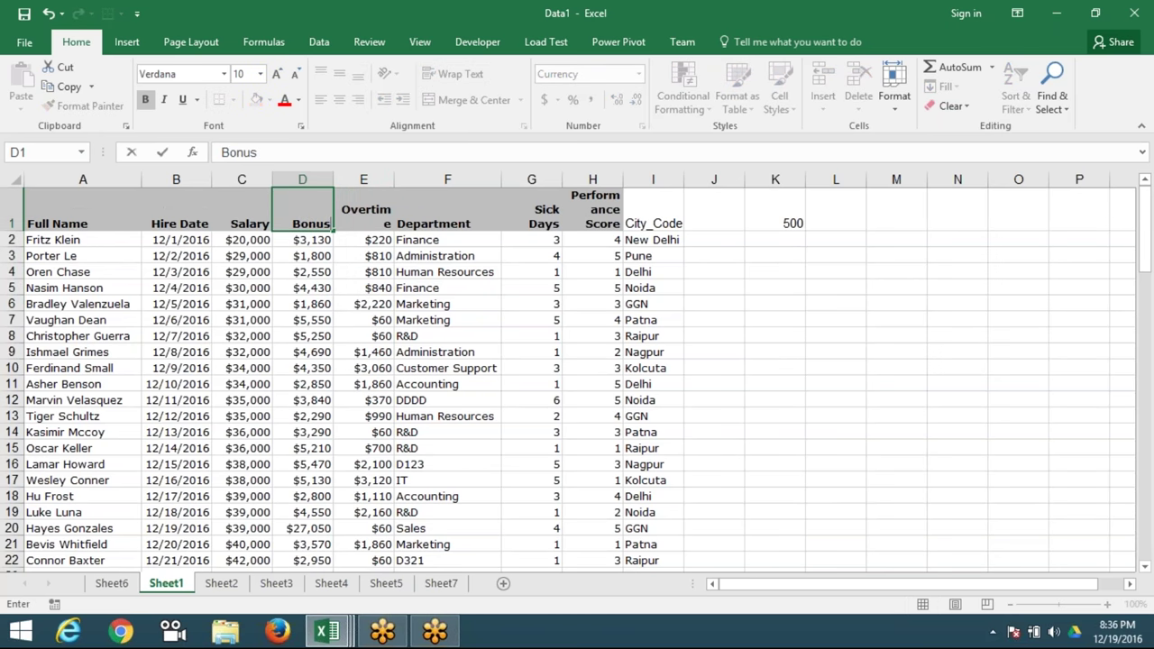
{"action": "key", "text": "ctrl+Return"}
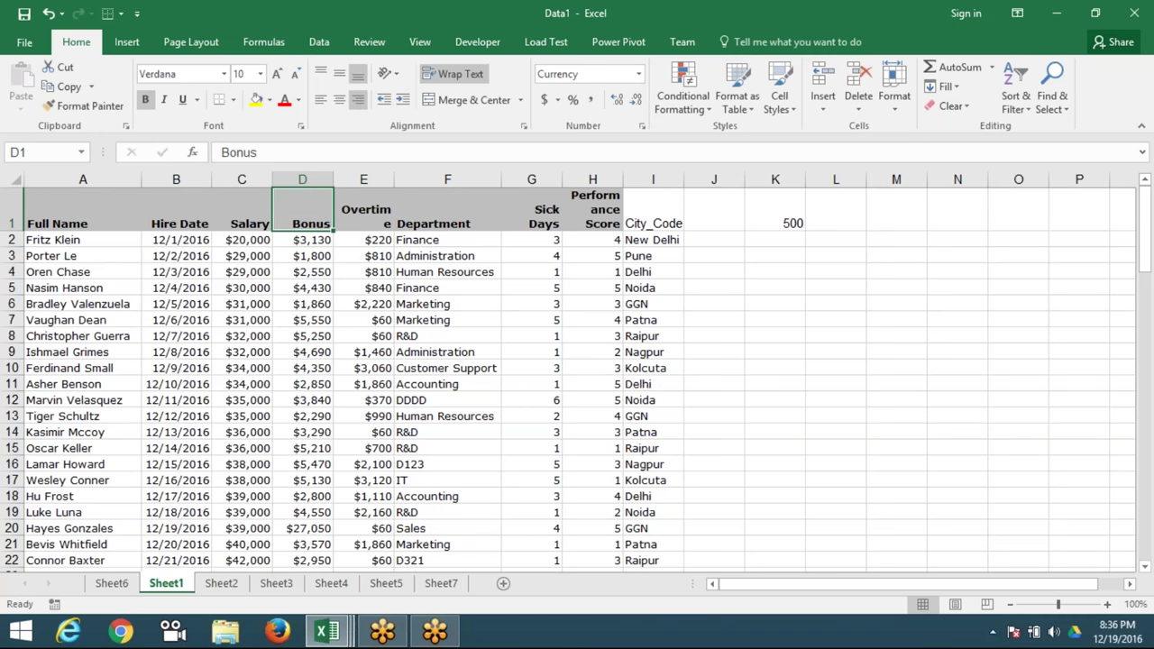
{"action": "left_click", "coordinate": [311, 180]}
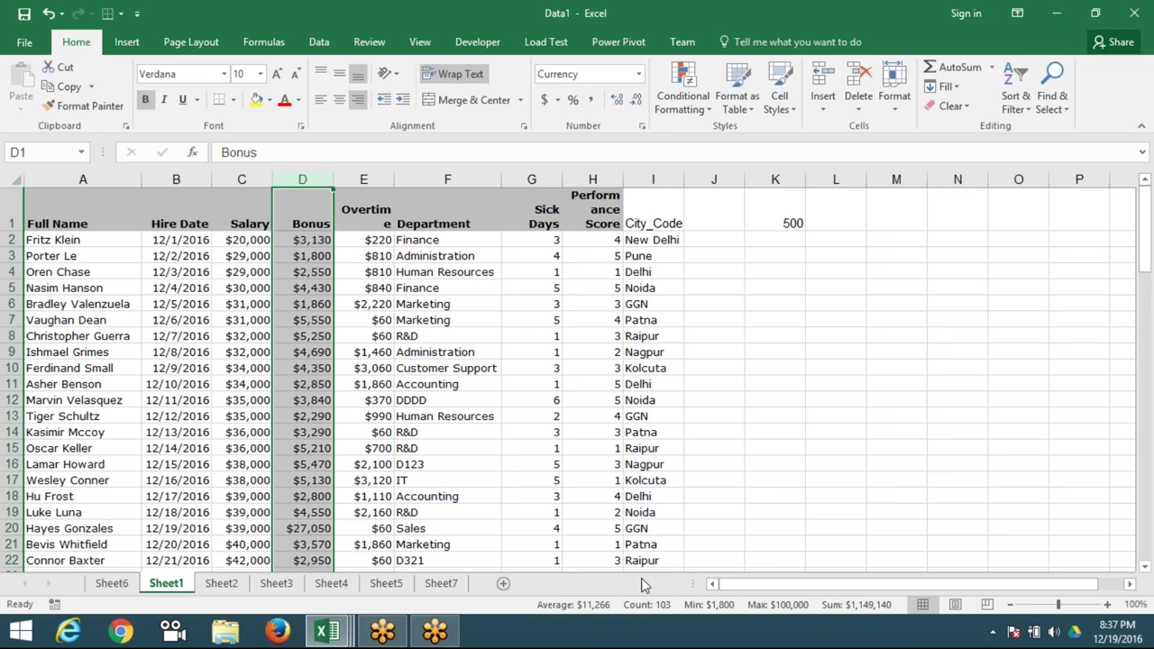
Preview an Above Average highlight on the Bonus column and cancel it
{"action": "left_click", "coordinate": [683, 90]}
{"action": "mouse_move", "coordinate": [698, 137]}
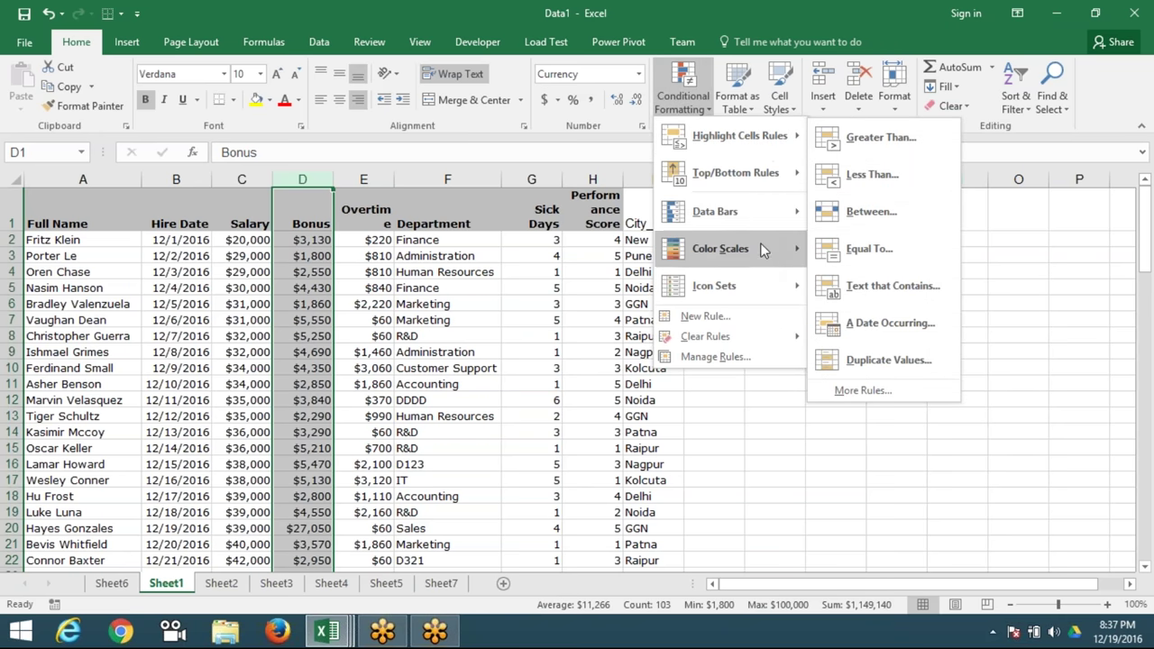
{"action": "mouse_move", "coordinate": [761, 191]}
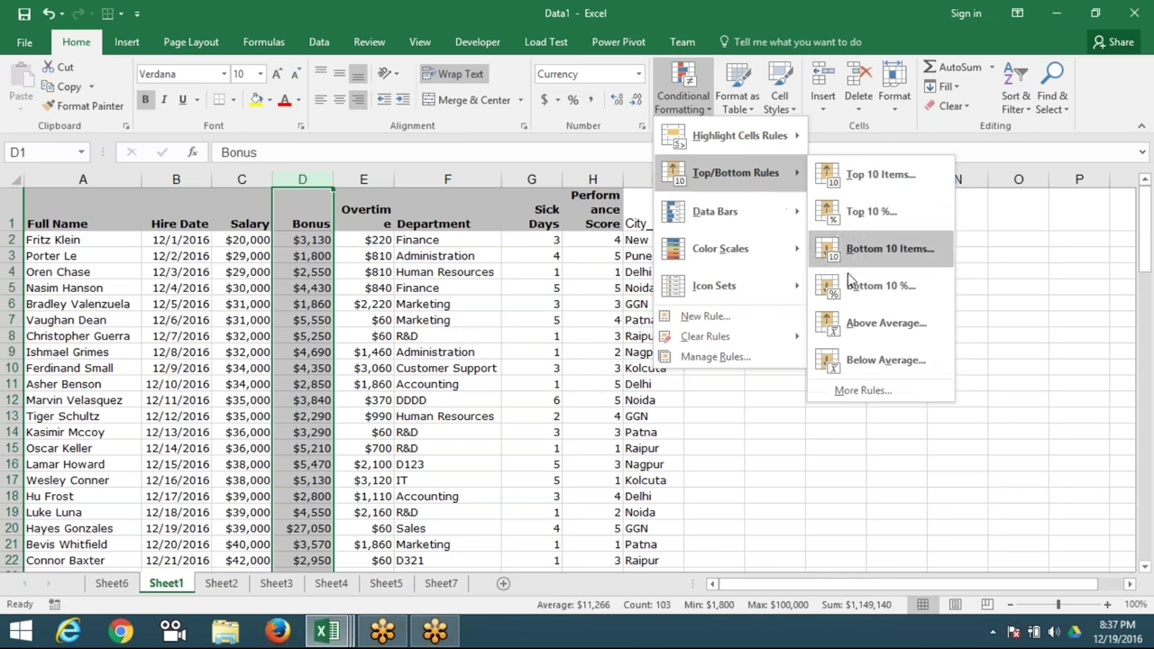
{"action": "left_click", "coordinate": [859, 321]}
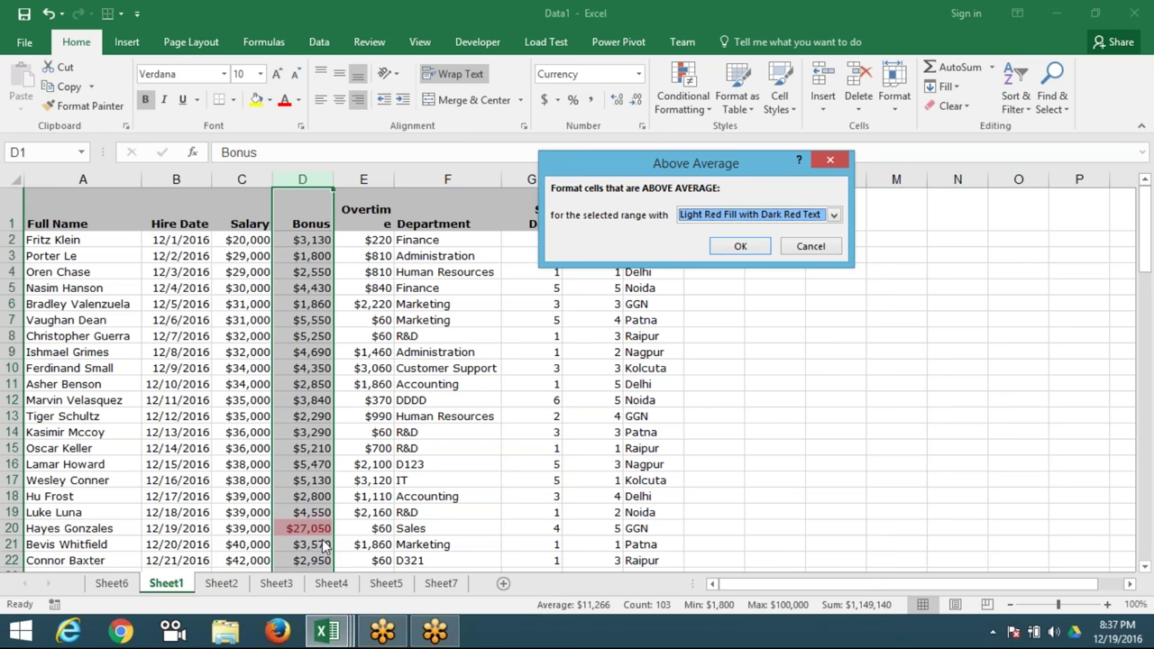
{"action": "left_click", "coordinate": [810, 247]}
Open the Duplicate Values rule for Bonus, previewing repeated amounts like $3,570 in light red
{"action": "left_click", "coordinate": [682, 90]}
{"action": "mouse_move", "coordinate": [730, 147]}
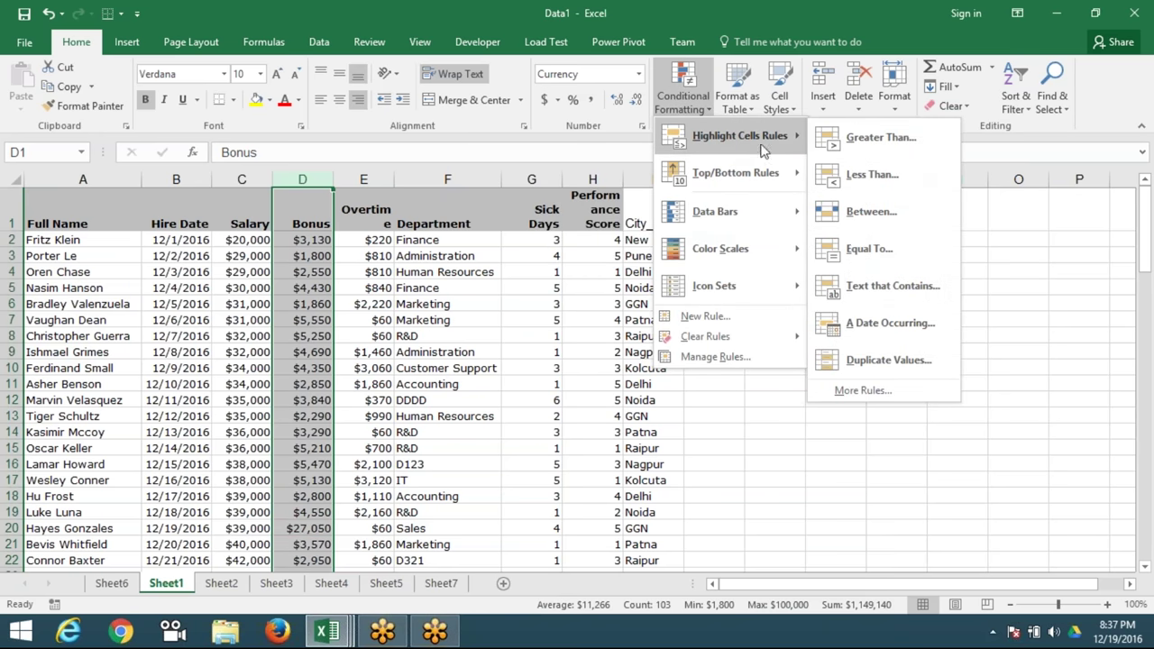
{"action": "left_click", "coordinate": [870, 358]}
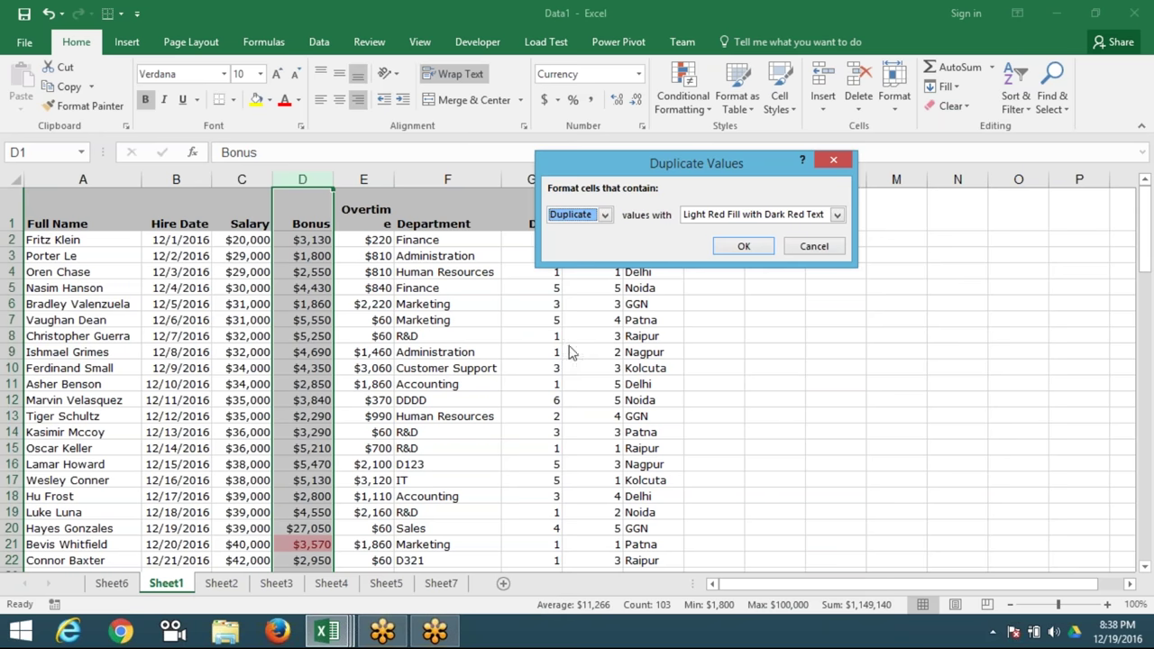
Cancel the Duplicate Values dialog so no duplicate highlighting is applied
{"action": "left_click", "coordinate": [803, 244]}
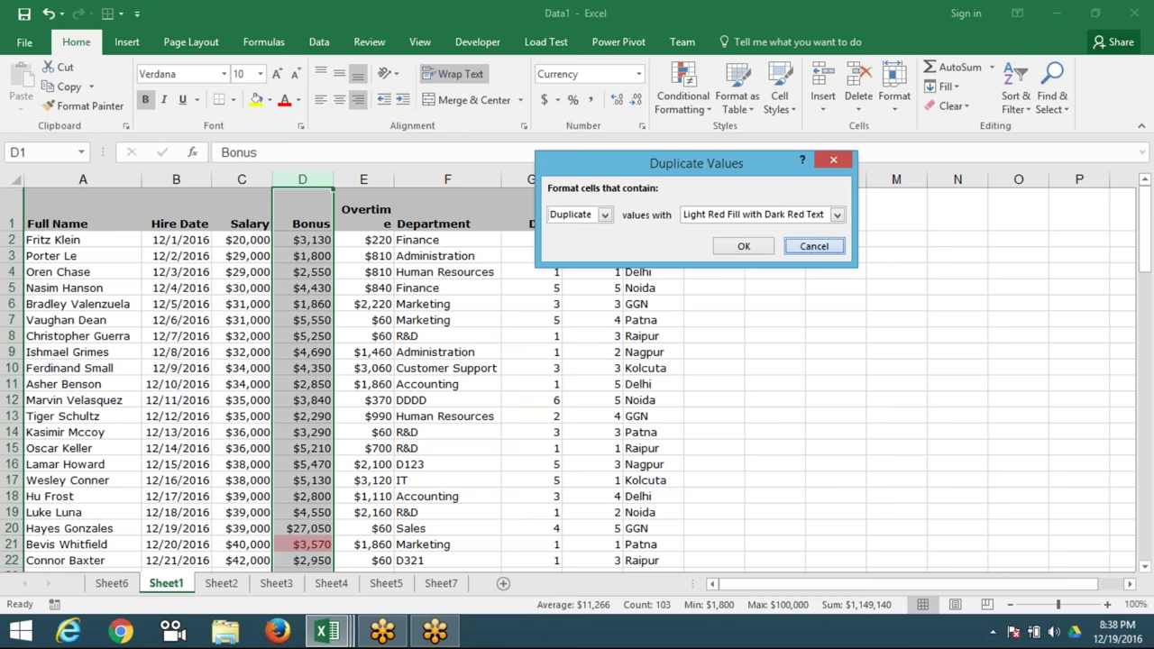
Preview a Below Average highlight on the Bonus column and discard it
{"action": "left_click", "coordinate": [683, 90]}
{"action": "mouse_move", "coordinate": [735, 173]}
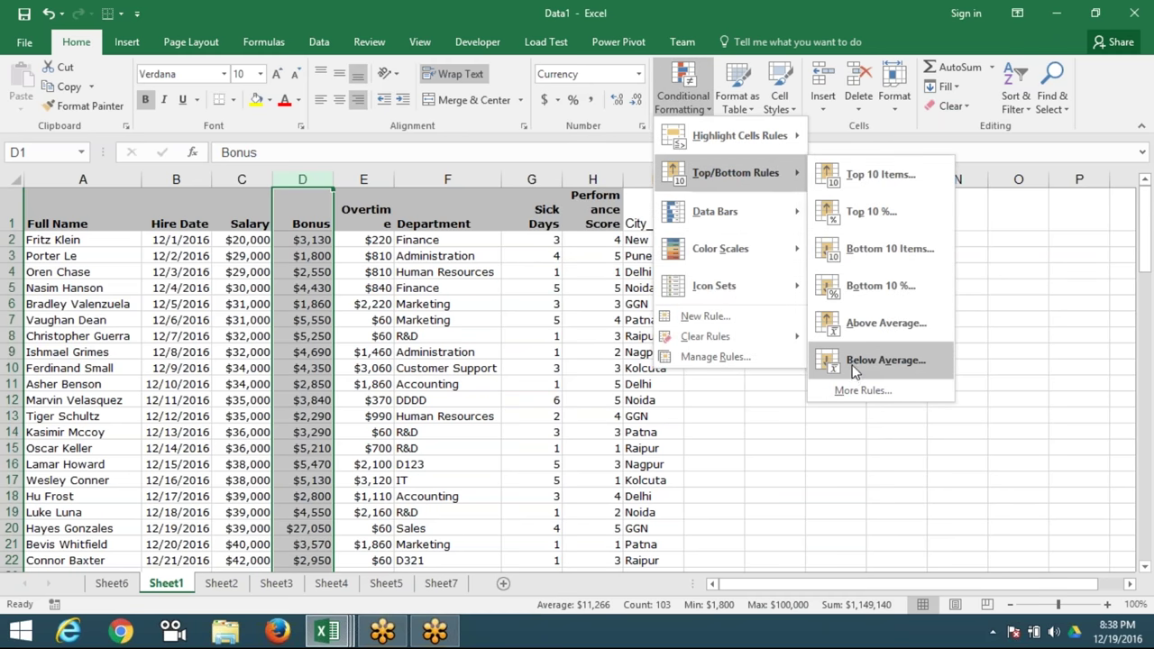
{"action": "left_click", "coordinate": [852, 377]}
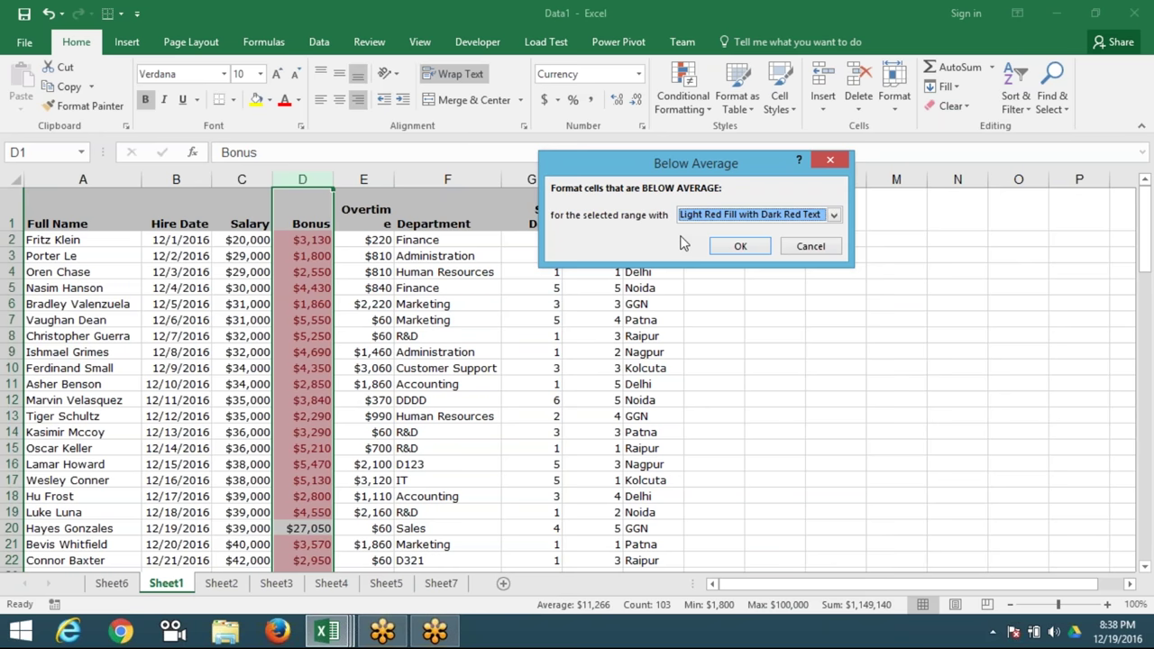
{"action": "left_click", "coordinate": [808, 245]}
{"action": "left_click", "coordinate": [672, 108]}
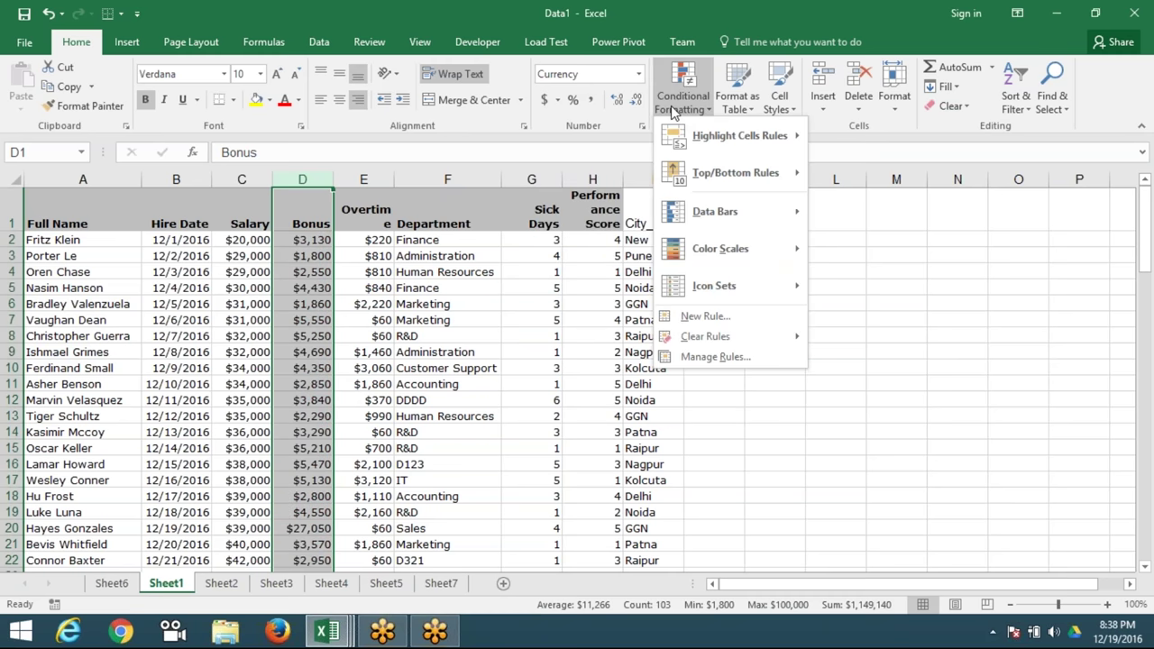
{"action": "mouse_move", "coordinate": [696, 154]}
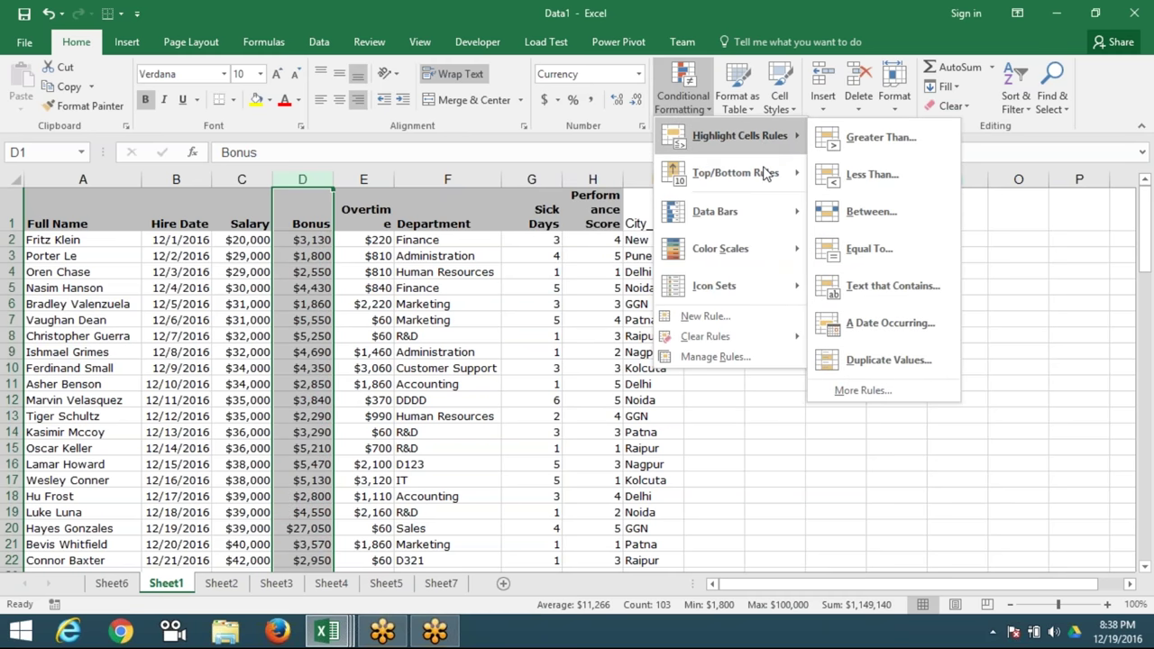
Close the menu without a rule and check Bonus cells D30 ($2,370) and D27 ($3,570)
{"action": "mouse_move", "coordinate": [765, 173]}
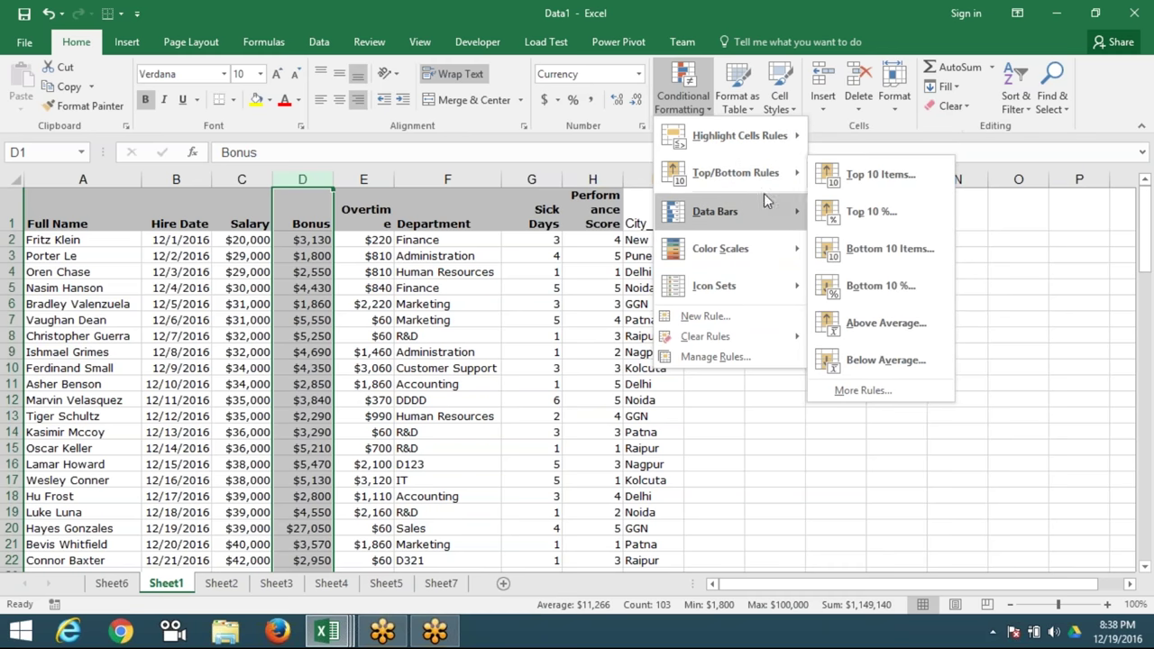
{"action": "left_click", "coordinate": [409, 336]}
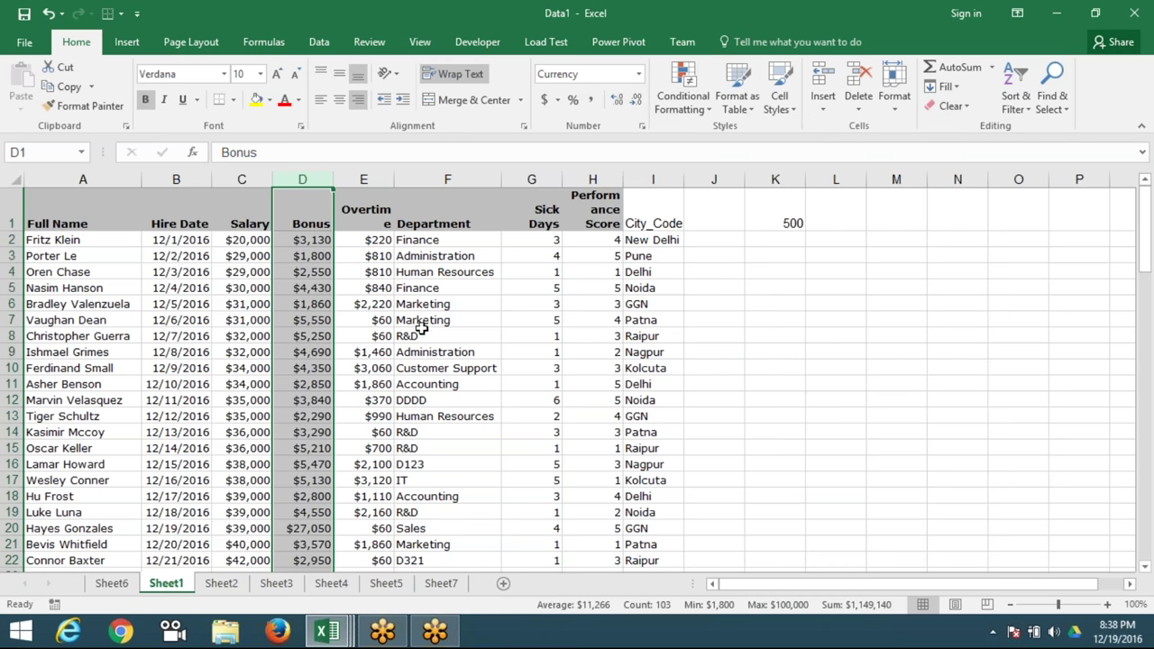
{"action": "left_click", "coordinate": [415, 332]}
{"action": "scroll", "coordinate": [442, 364], "scroll_direction": "down", "scroll_amount": 2}
{"action": "scroll", "coordinate": [439, 372], "scroll_direction": "down", "scroll_amount": 3}
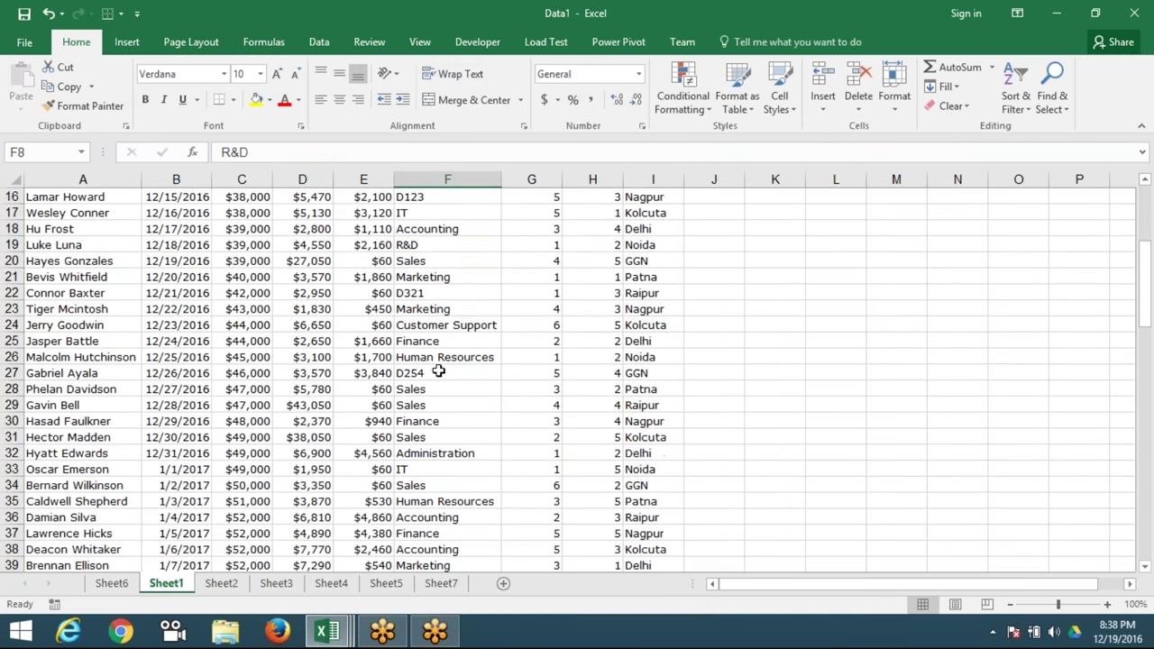
{"action": "left_click", "coordinate": [307, 416]}
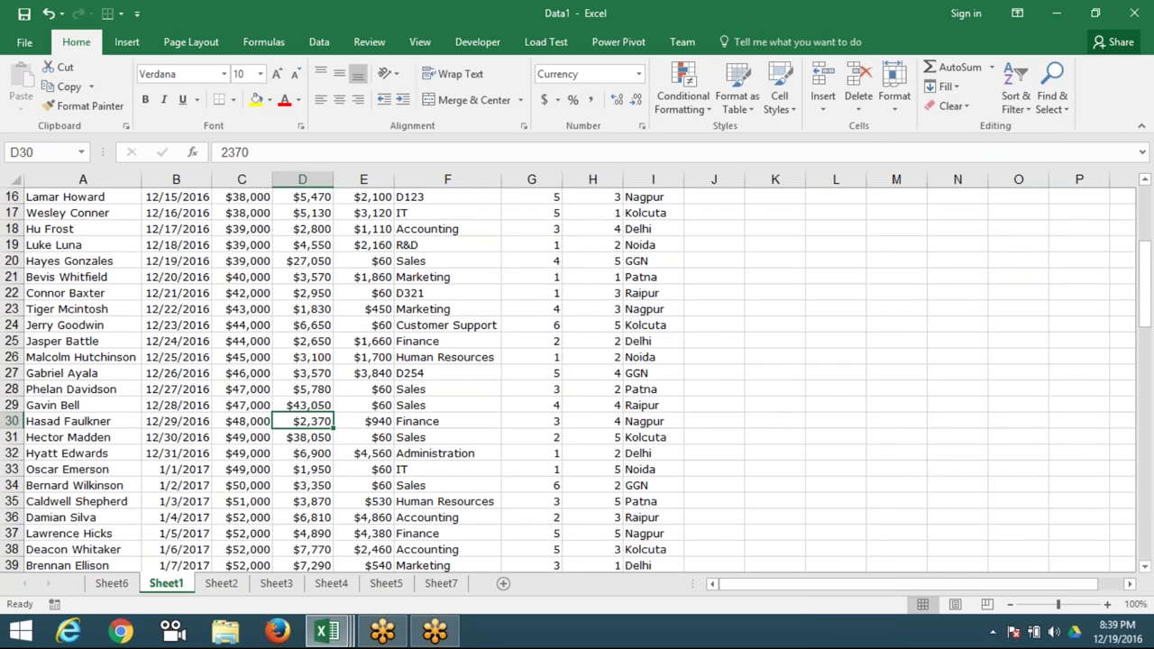
{"action": "left_click", "coordinate": [311, 372]}
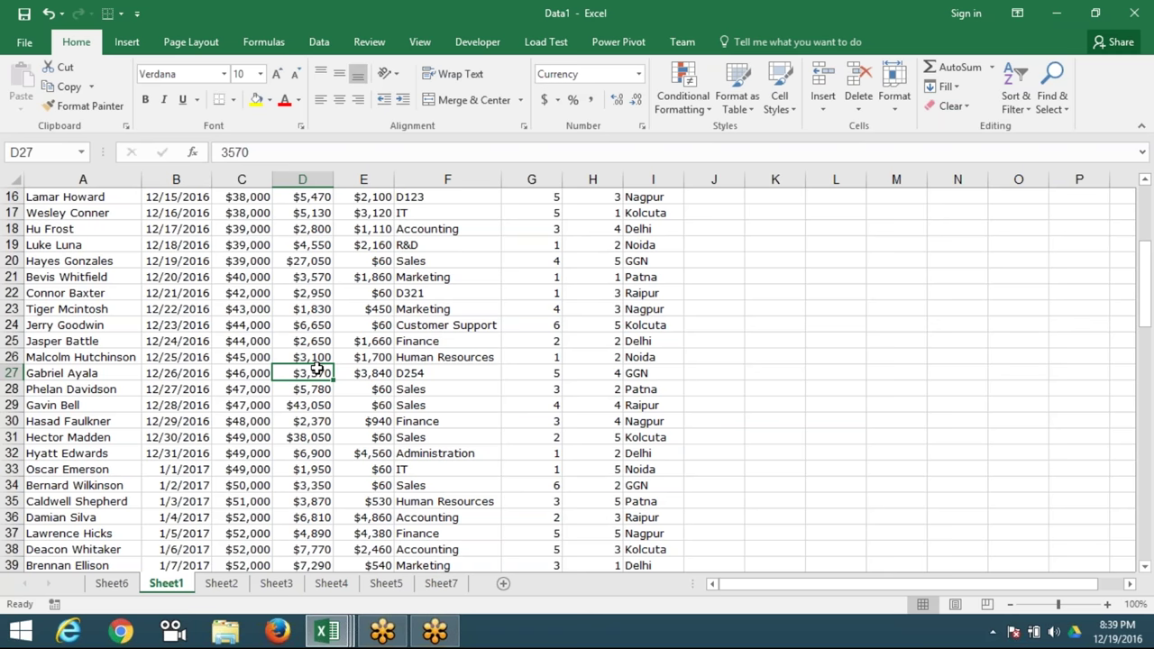
{"action": "left_click", "coordinate": [317, 195]}
{"action": "key", "text": "ctrl+shift+Down"}
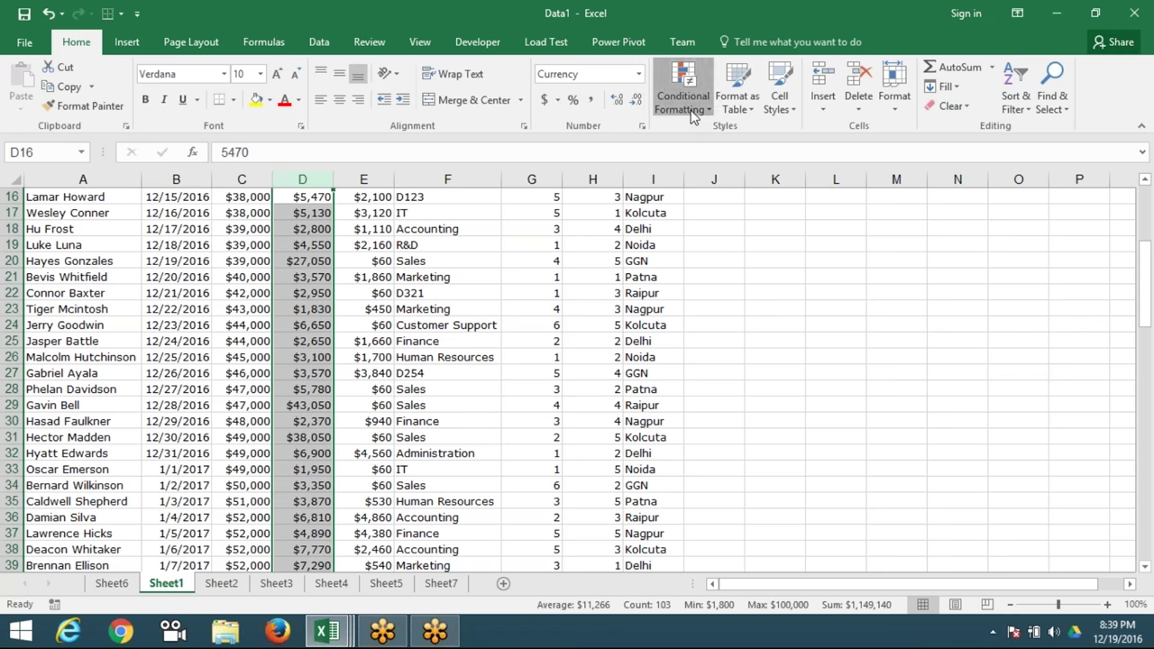
{"action": "left_click", "coordinate": [689, 114]}
{"action": "mouse_move", "coordinate": [711, 211]}
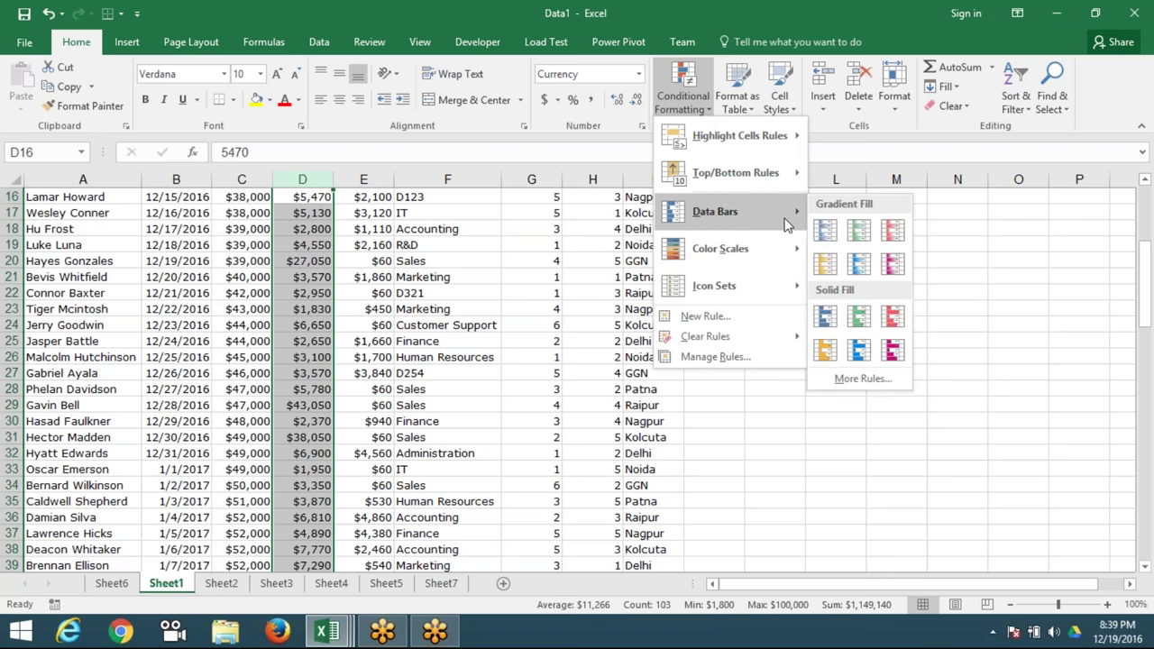
{"action": "left_click", "coordinate": [824, 231]}
{"action": "left_click", "coordinate": [421, 357]}
{"action": "scroll", "coordinate": [361, 360], "scroll_direction": "up", "scroll_amount": 5}
{"action": "scroll", "coordinate": [338, 370], "scroll_direction": "down", "scroll_amount": 4}
{"action": "scroll", "coordinate": [338, 370], "scroll_direction": "down", "scroll_amount": 4}
{"action": "scroll", "coordinate": [339, 372], "scroll_direction": "down", "scroll_amount": 11}
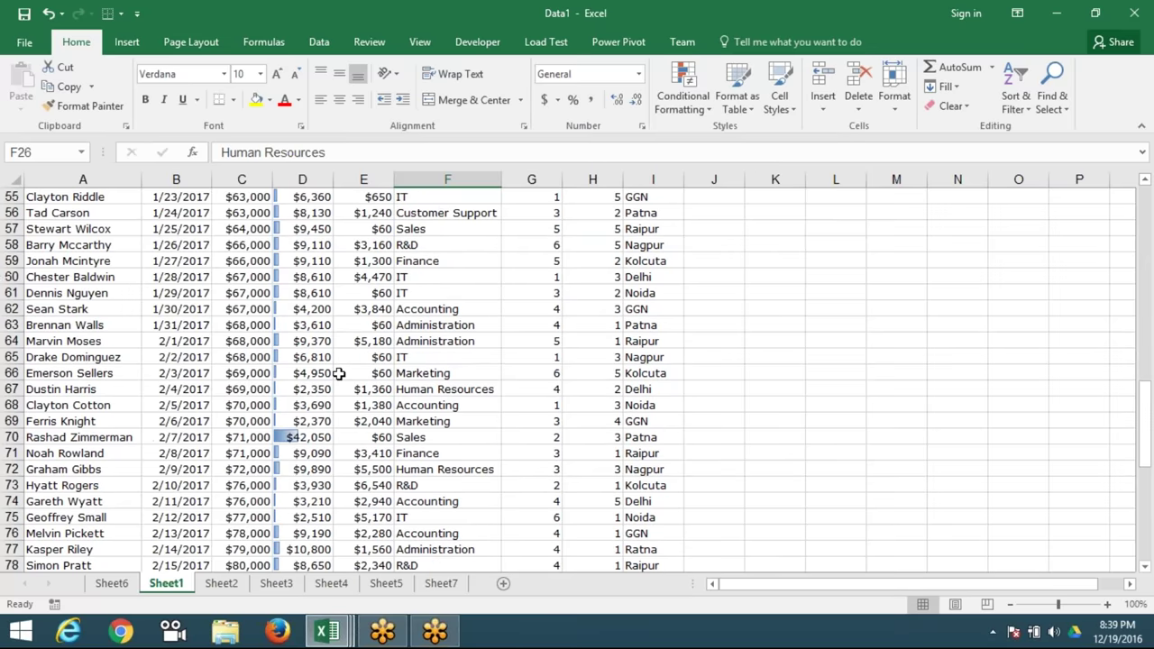
{"action": "scroll", "coordinate": [338, 374], "scroll_direction": "down", "scroll_amount": 10}
{"action": "scroll", "coordinate": [338, 377], "scroll_direction": "down", "scroll_amount": 5}
{"action": "scroll", "coordinate": [339, 377], "scroll_direction": "up", "scroll_amount": 4}
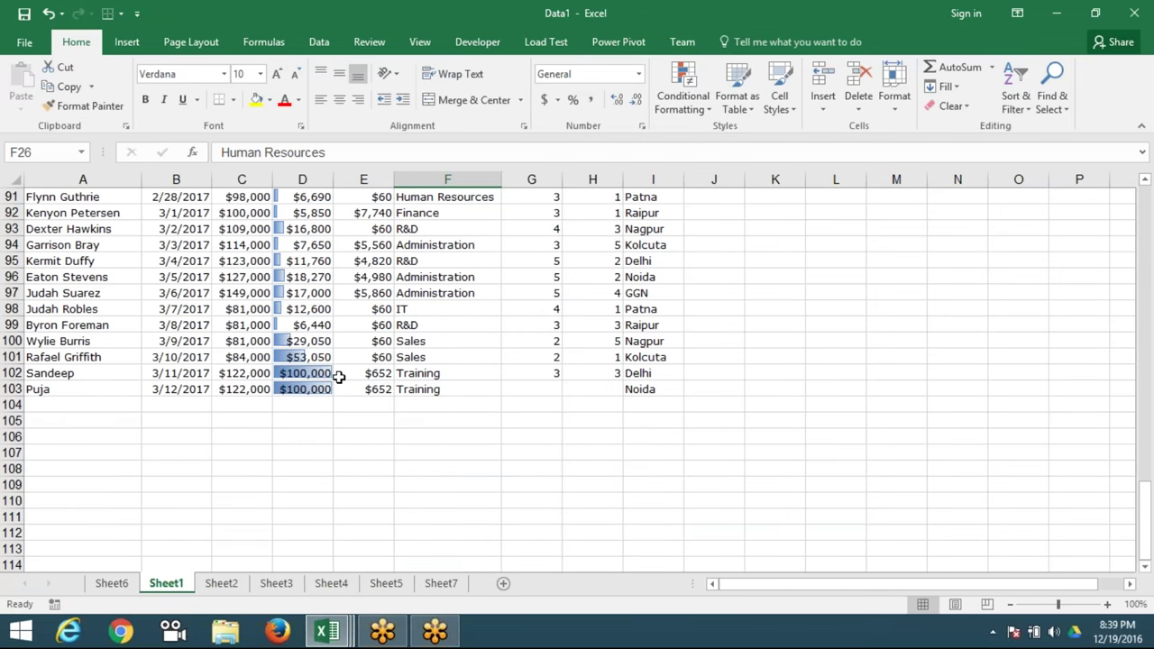
{"action": "scroll", "coordinate": [338, 377], "scroll_direction": "up", "scroll_amount": 1}
{"action": "scroll", "coordinate": [338, 377], "scroll_direction": "up", "scroll_amount": 2}
{"action": "scroll", "coordinate": [338, 377], "scroll_direction": "up", "scroll_amount": 1}
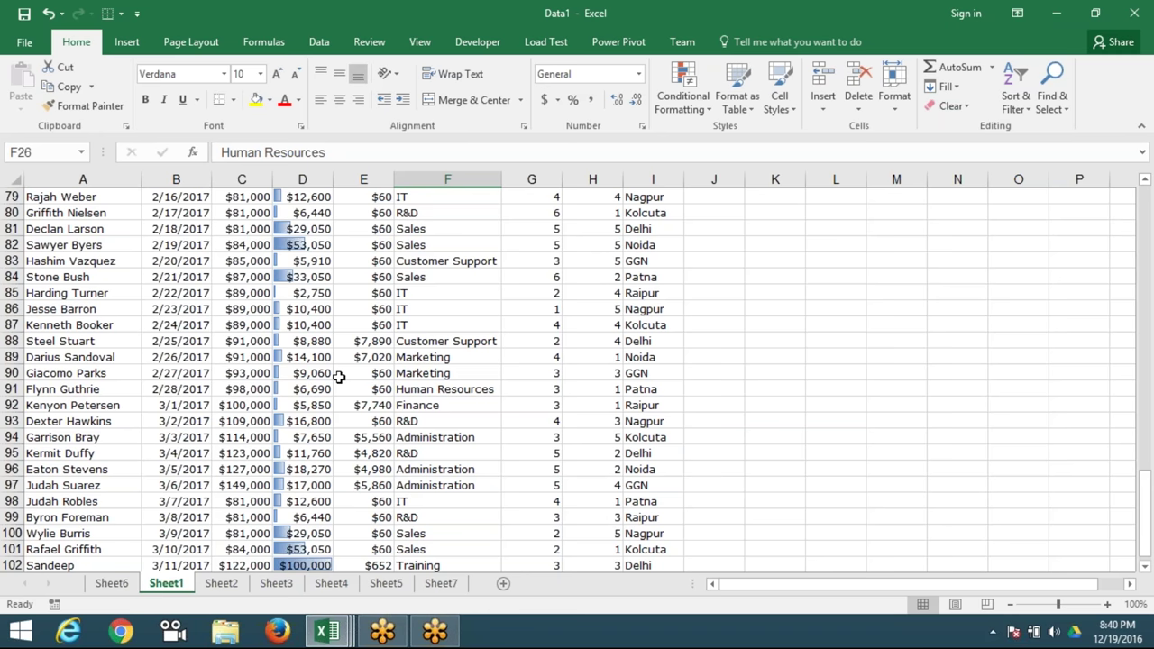
{"action": "left_click", "coordinate": [455, 586]}
Enter the numbers 1 through 8 down cells E3:E10, fixing a mistyped .5 in E7
{"action": "left_click", "coordinate": [330, 228]}
{"action": "type", "text": "1"}
{"action": "key", "text": "Return"}
{"action": "type", "text": "2"}
{"action": "key", "text": "Return"}
{"action": "type", "text": "3"}
{"action": "key", "text": "Return"}
{"action": "type", "text": "4"}
{"action": "key", "text": "Return"}
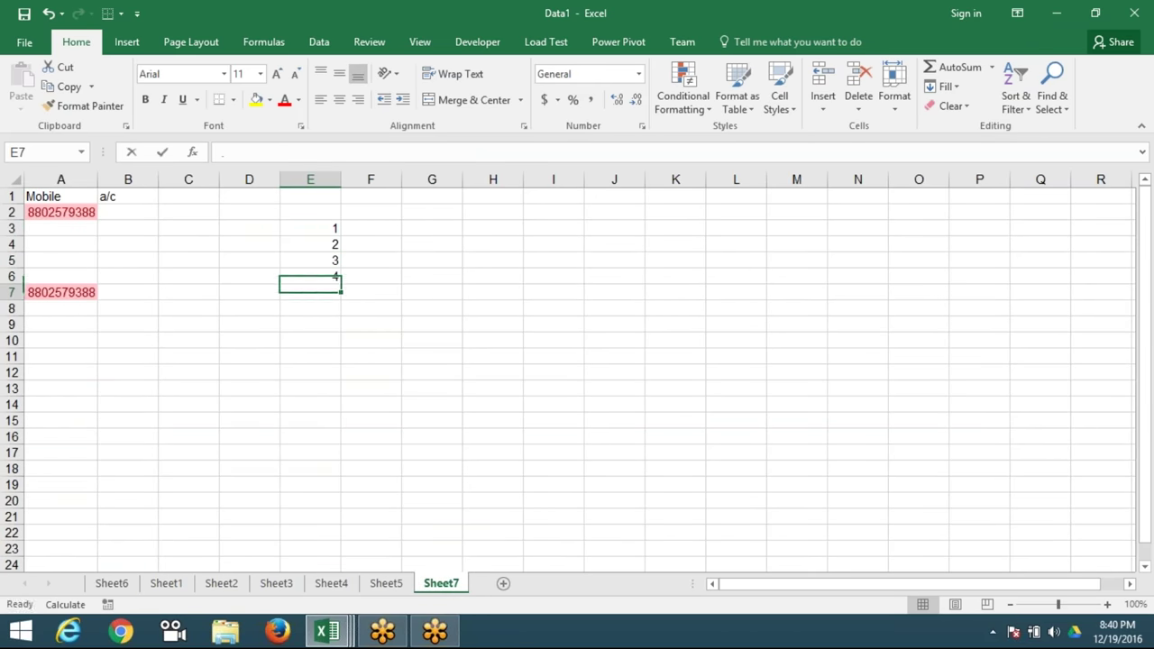
{"action": "type", "text": ".5"}
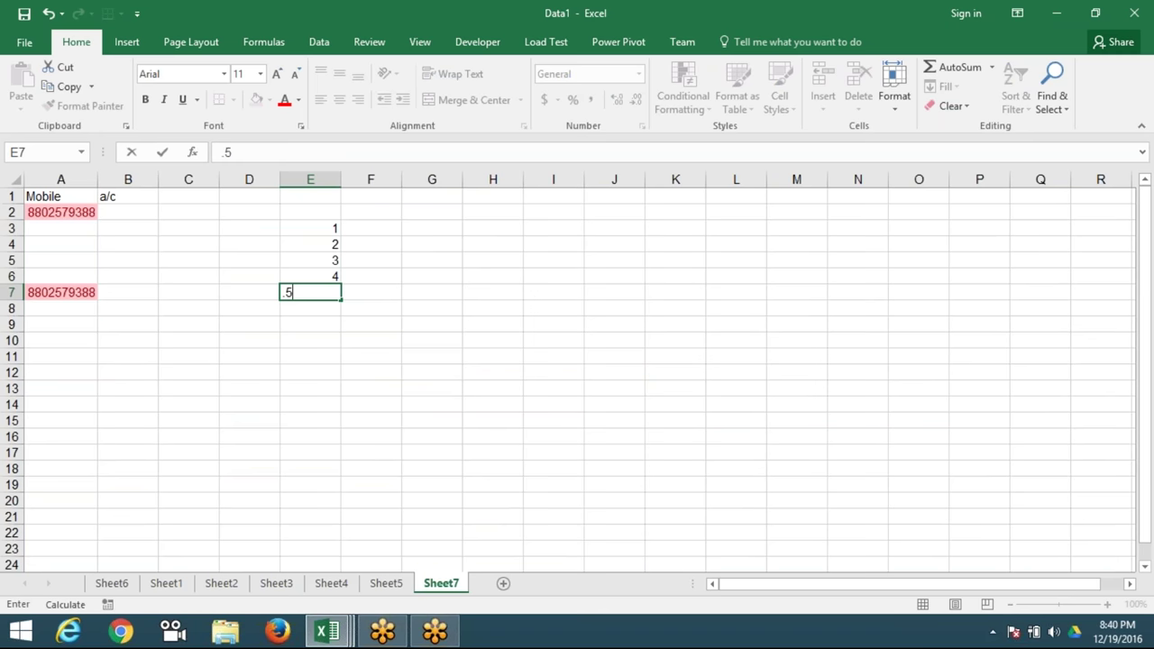
{"action": "key", "text": "BackSpace"}
{"action": "key", "text": "BackSpace"}
{"action": "type", "text": "5"}
{"action": "key", "text": "Return"}
{"action": "type", "text": "6"}
{"action": "key", "text": "Return"}
{"action": "type", "text": "7"}
{"action": "key", "text": "Return"}
{"action": "type", "text": "8"}
{"action": "key", "text": "Return"}
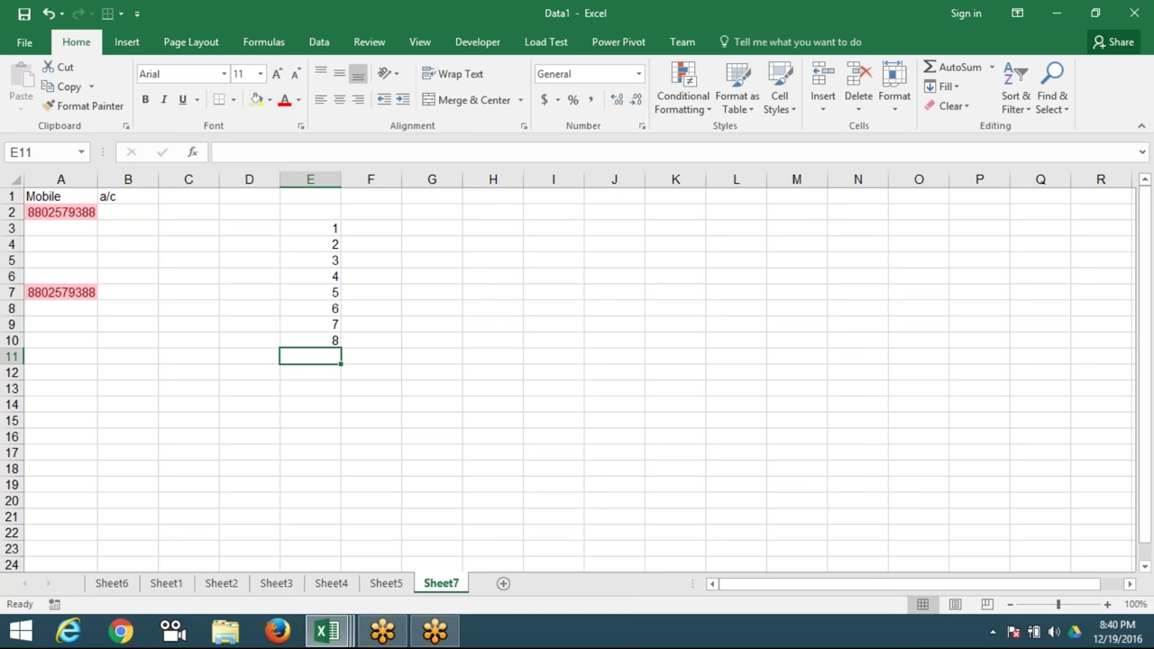
Select E3:E10 and preview Data Bars, Color Scales and Icon Sets on them
{"action": "left_click_drag", "start_coordinate": [320, 226], "coordinate": [326, 344]}
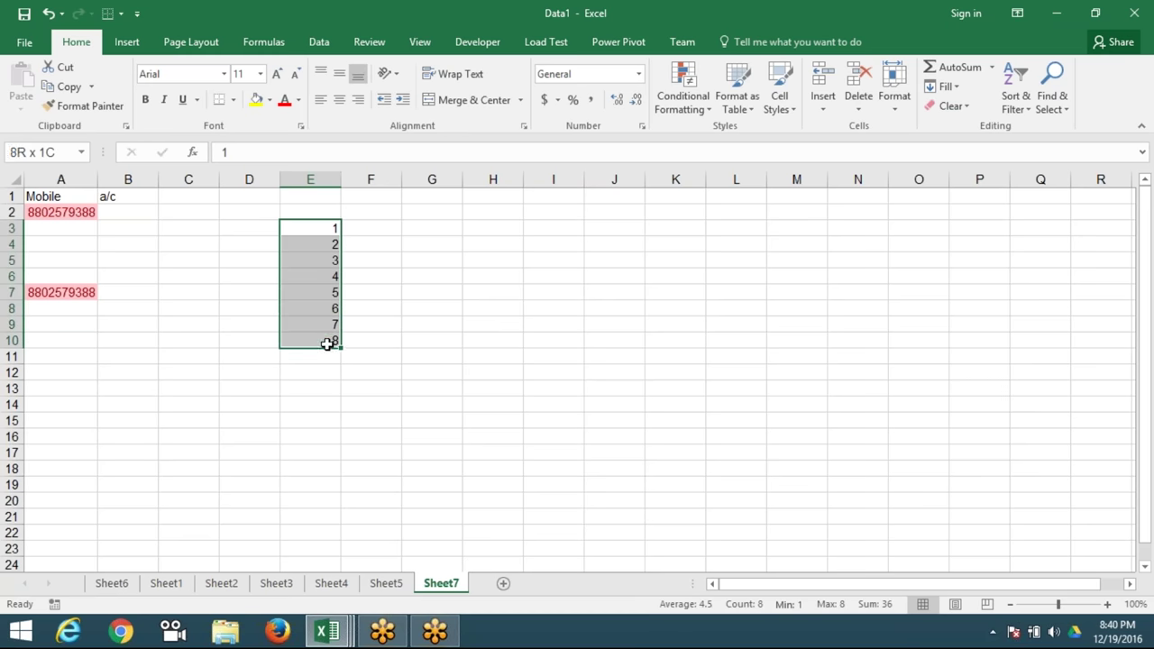
{"action": "left_click", "coordinate": [668, 100]}
{"action": "mouse_move", "coordinate": [699, 133]}
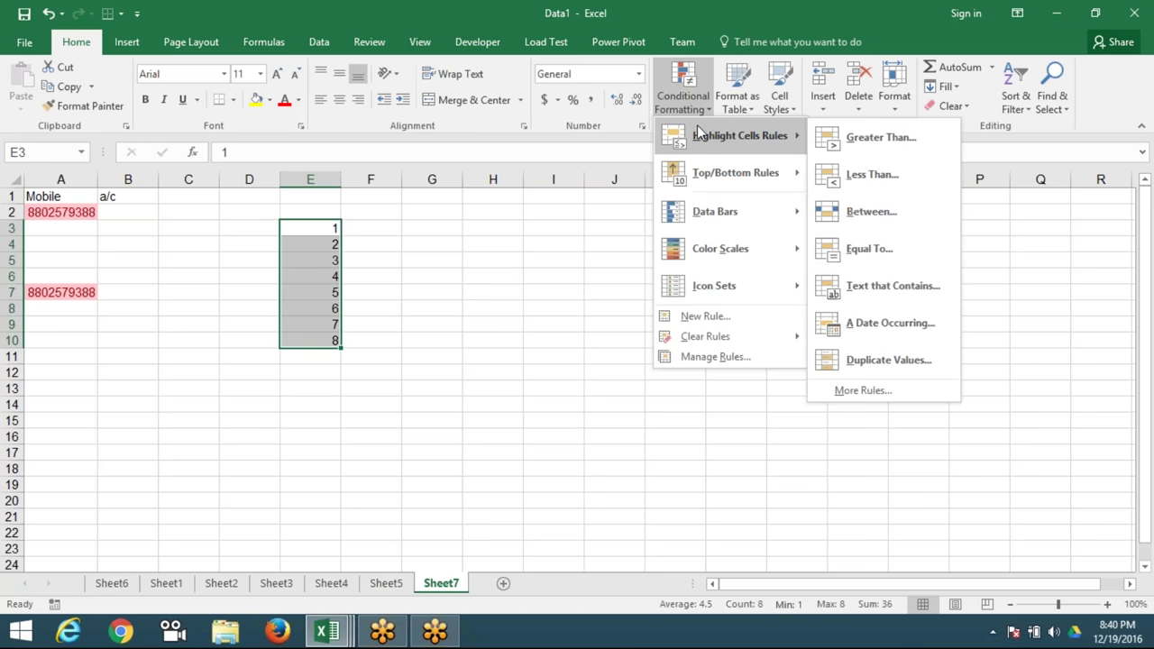
{"action": "mouse_move", "coordinate": [709, 226]}
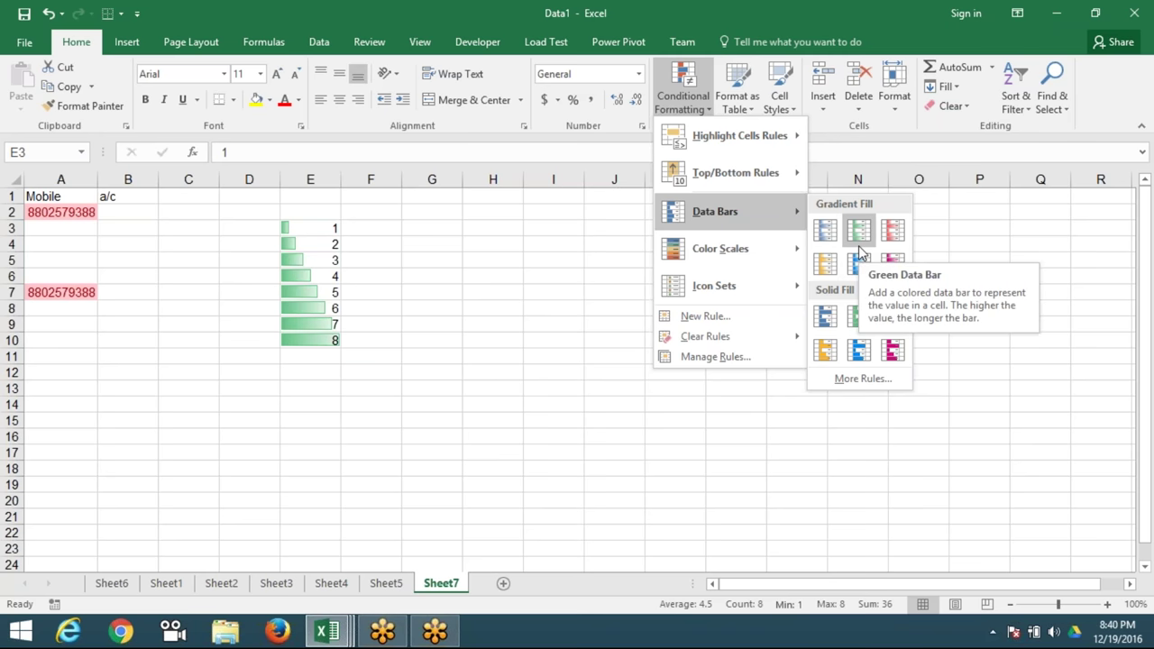
{"action": "mouse_move", "coordinate": [787, 247]}
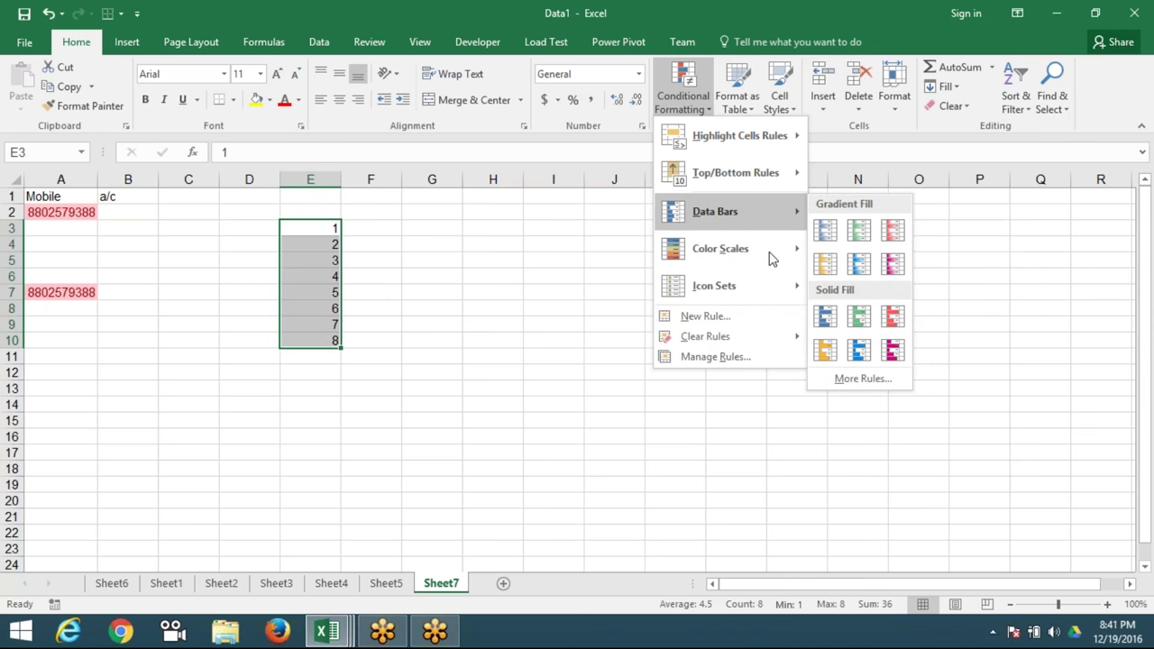
{"action": "mouse_move", "coordinate": [760, 285]}
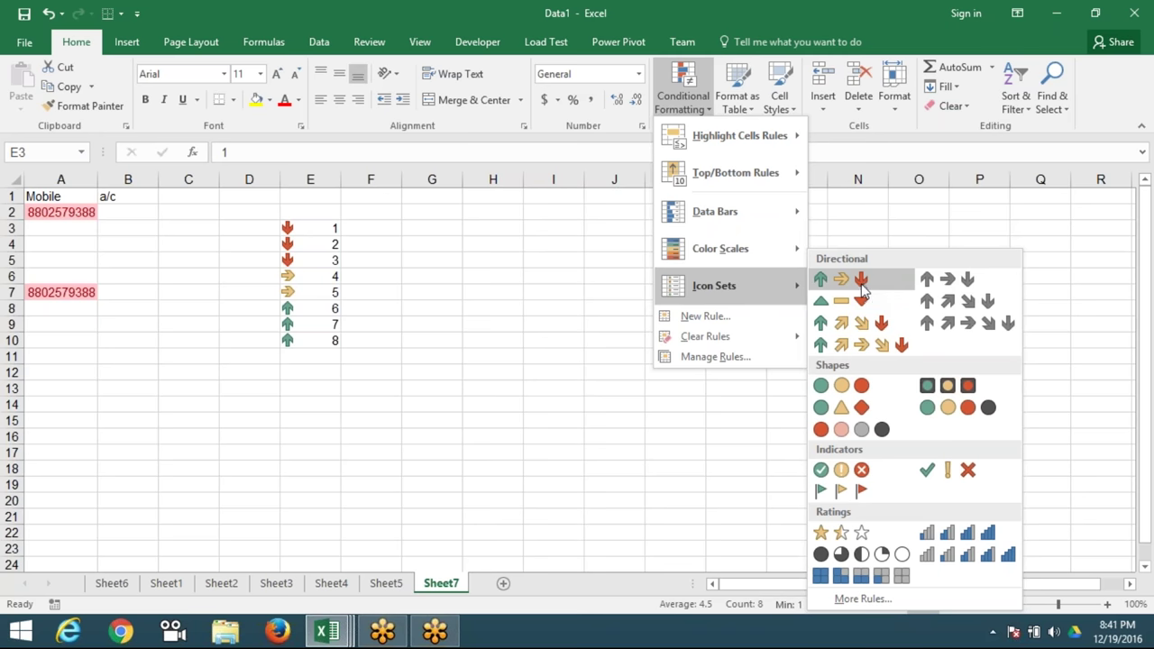
Clear the numbers 1 to 8 from column E
{"action": "left_click", "coordinate": [413, 348]}
{"action": "left_click_drag", "start_coordinate": [332, 231], "coordinate": [335, 327]}
{"action": "key", "text": "Delete"}
{"action": "key", "text": "Up"}
{"action": "key", "text": "Down"}
{"action": "key", "text": "Down"}
{"action": "key", "text": "Down"}
{"action": "key", "text": "Down"}
{"action": "key", "text": "Down"}
{"action": "key", "text": "Down"}
{"action": "key", "text": "Down"}
{"action": "key", "text": "Delete"}
{"action": "key", "text": "Up"}
{"action": "key", "text": "Up"}
{"action": "key", "text": "Up"}
{"action": "key", "text": "Up"}
{"action": "key", "text": "Up"}
{"action": "key", "text": "Up"}
Enter headers Q1 and Q2 in E4:F4 with values 40 and 45 below them
{"action": "type", "text": "Q"}
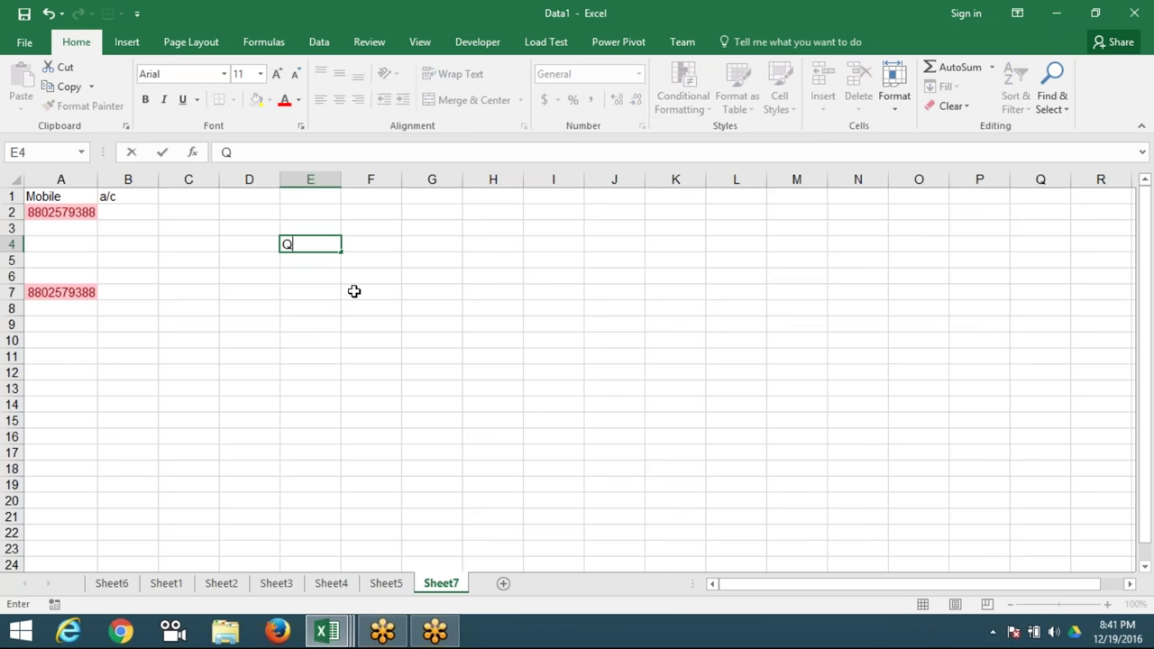
{"action": "type", "text": "1"}
{"action": "key", "text": "Tab"}
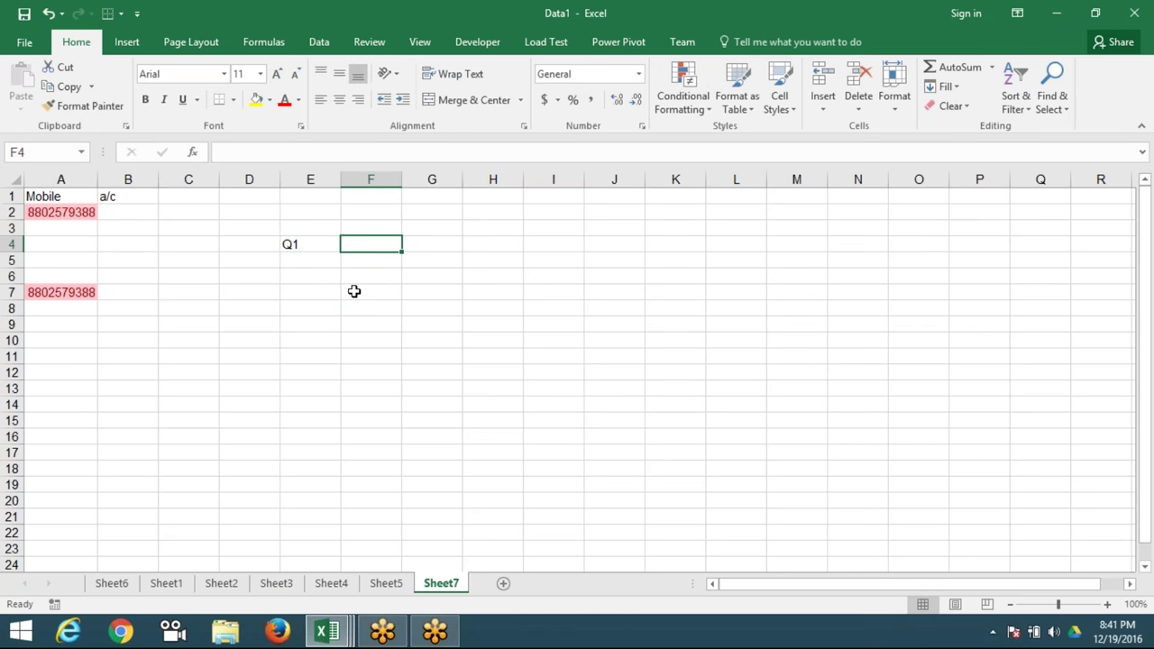
{"action": "type", "text": "Q2"}
{"action": "key", "text": "Return"}
{"action": "type", "text": "40"}
{"action": "key", "text": "Tab"}
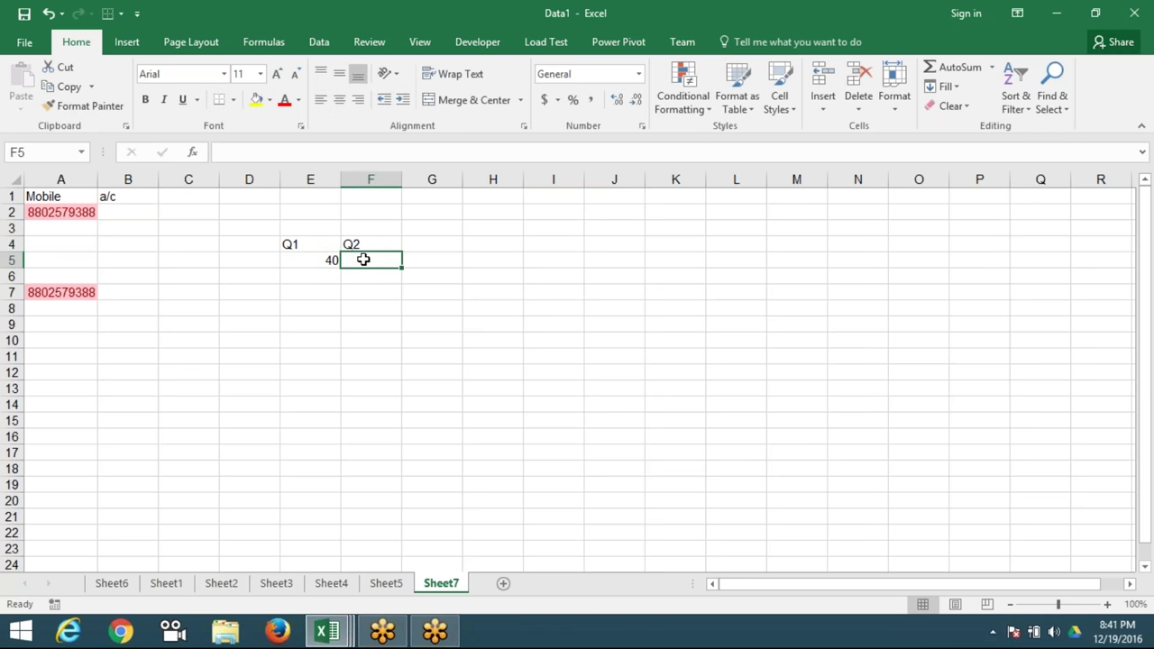
{"action": "type", "text": "45"}
{"action": "key", "text": "Return"}
Apply the 3 Arrows icon set to the values 40 and 45 in E5:F5
{"action": "left_click", "coordinate": [330, 262]}
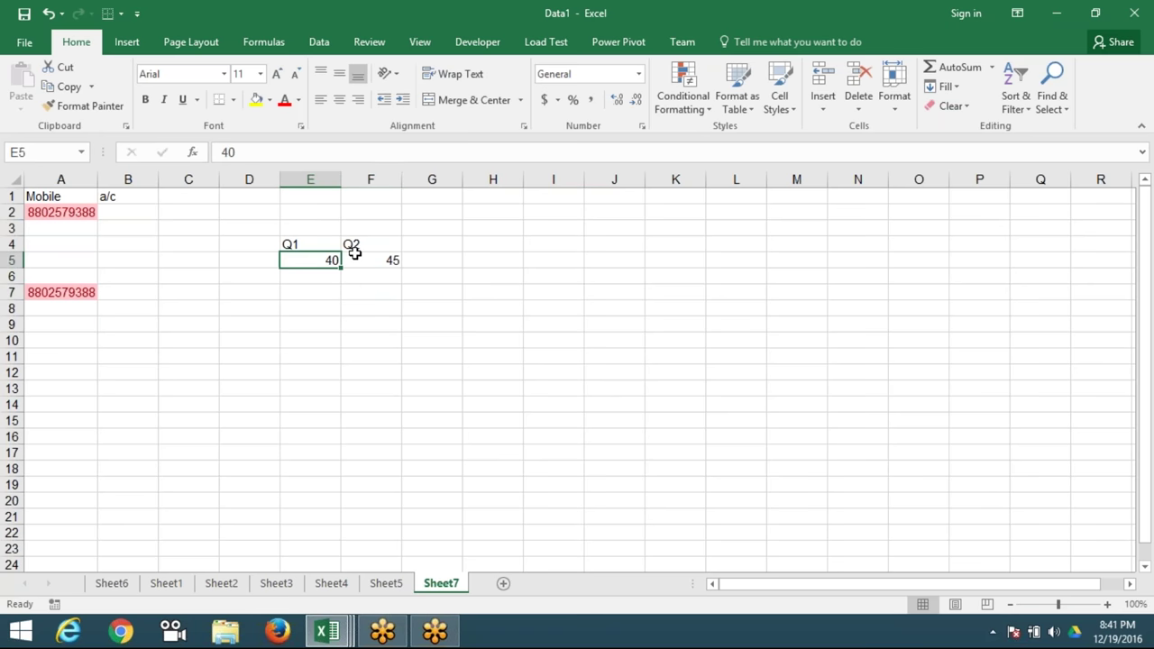
{"action": "left_click_drag", "start_coordinate": [354, 254], "coordinate": [370, 260]}
{"action": "left_click", "coordinate": [683, 101]}
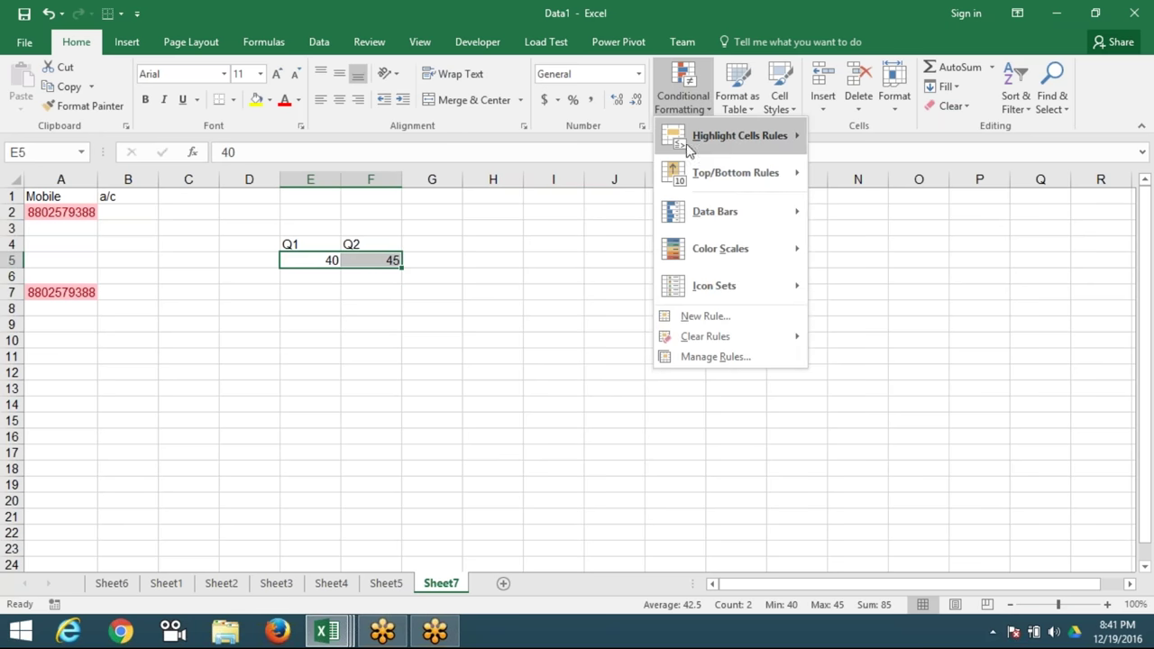
{"action": "mouse_move", "coordinate": [701, 171]}
{"action": "mouse_move", "coordinate": [712, 291]}
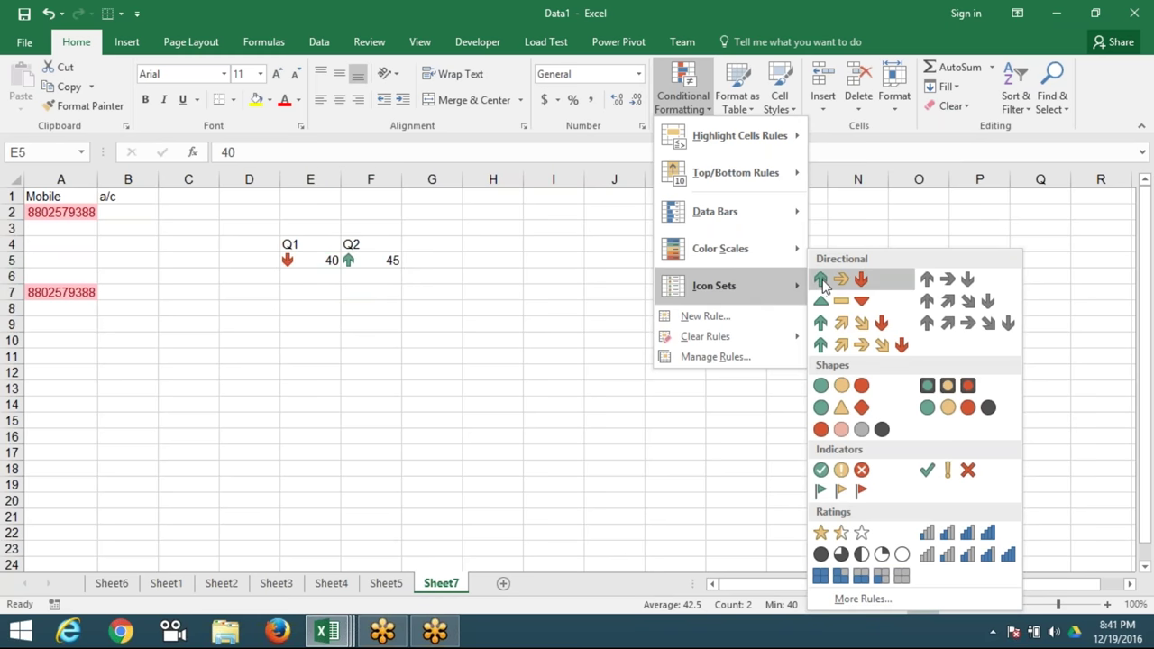
{"action": "left_click", "coordinate": [823, 285]}
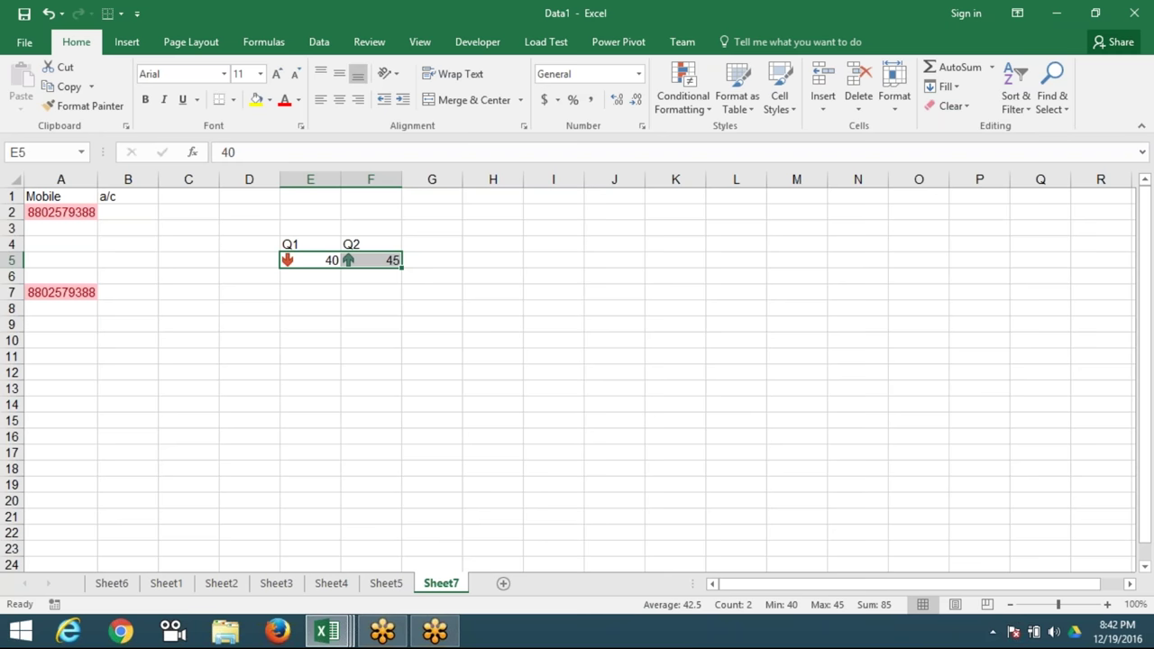
Browse the conditional formatting menu again without applying anything, then go to Sheet5
{"action": "left_click", "coordinate": [689, 107]}
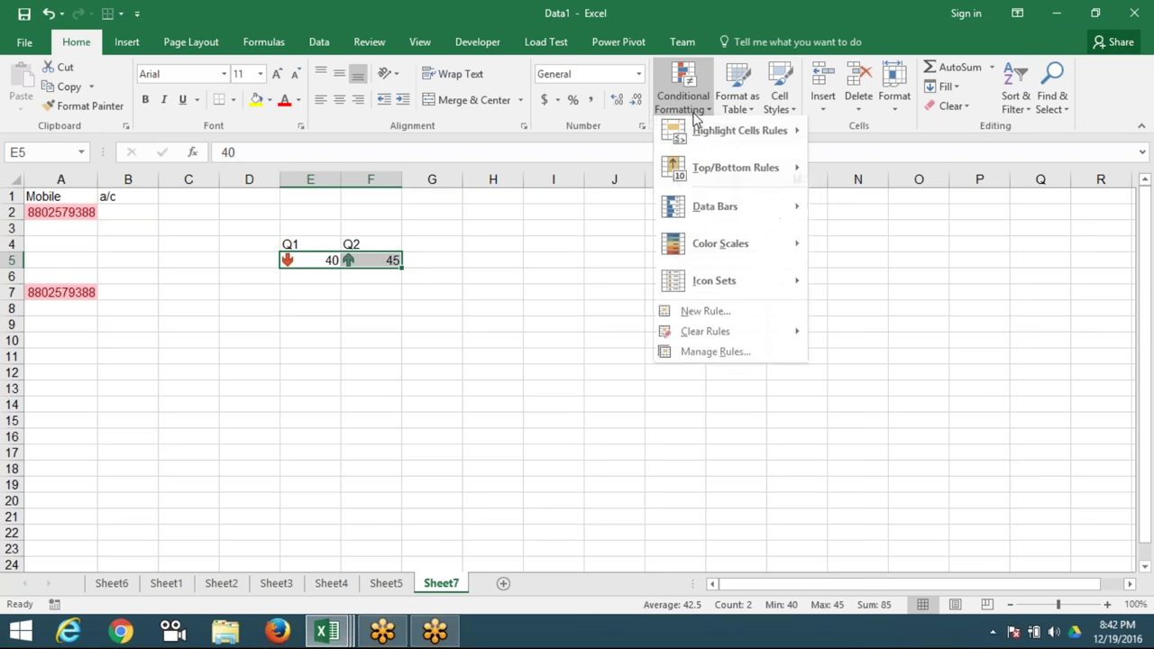
{"action": "mouse_move", "coordinate": [697, 140]}
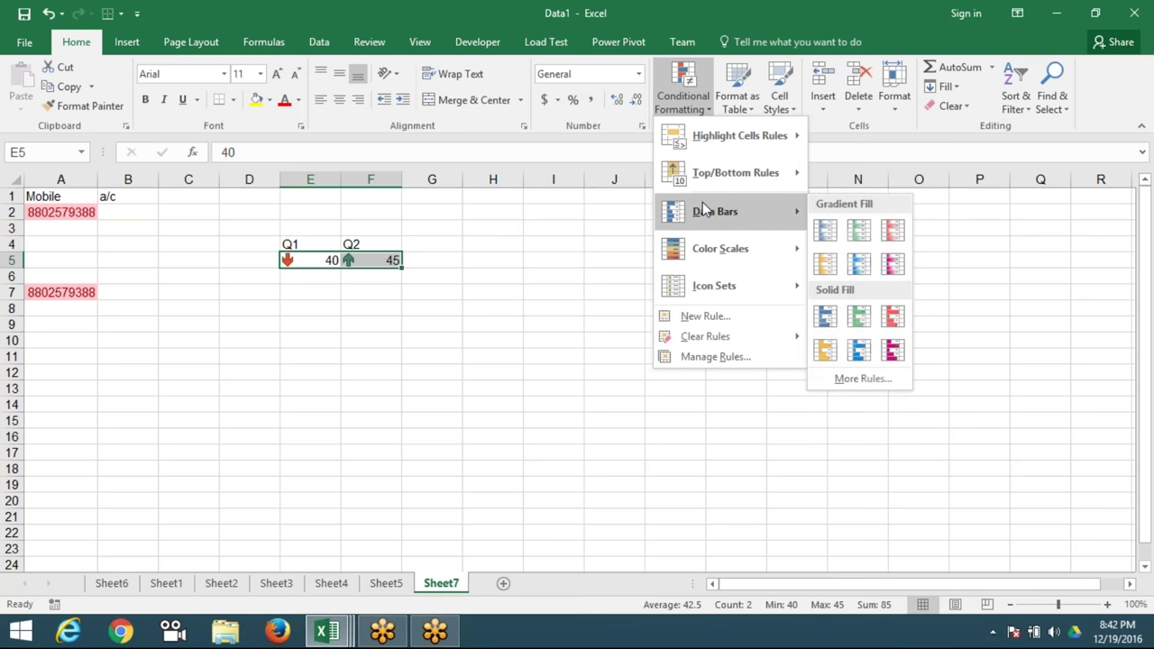
{"action": "mouse_move", "coordinate": [704, 241]}
{"action": "mouse_move", "coordinate": [714, 294]}
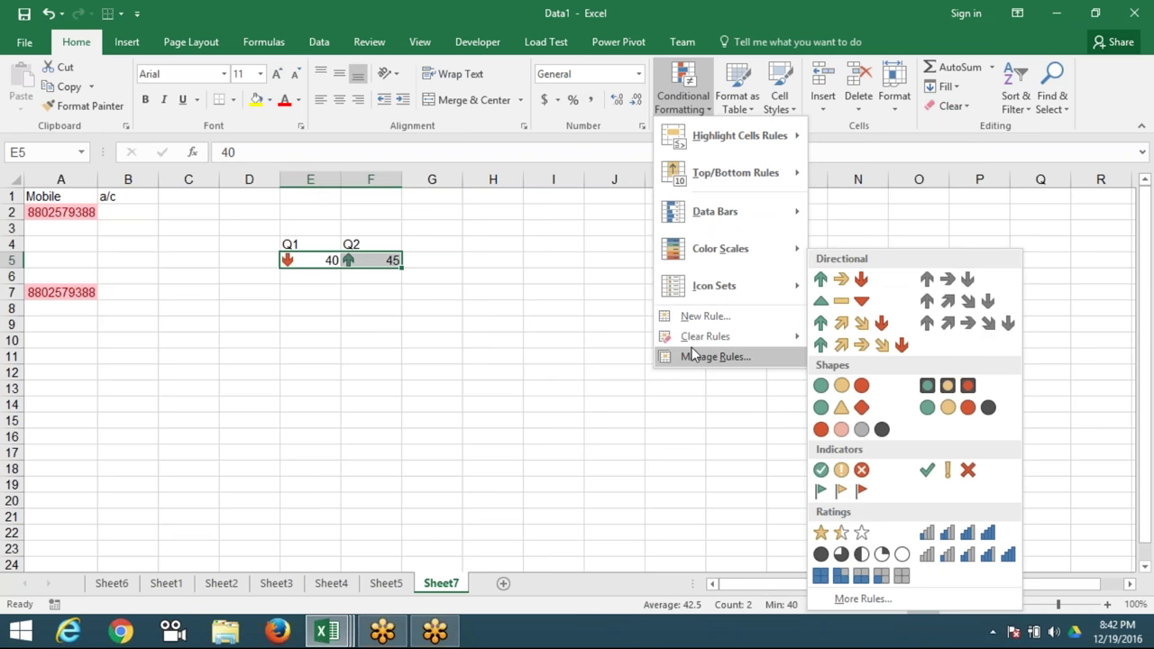
{"action": "left_click", "coordinate": [353, 404]}
{"action": "left_click", "coordinate": [386, 584]}
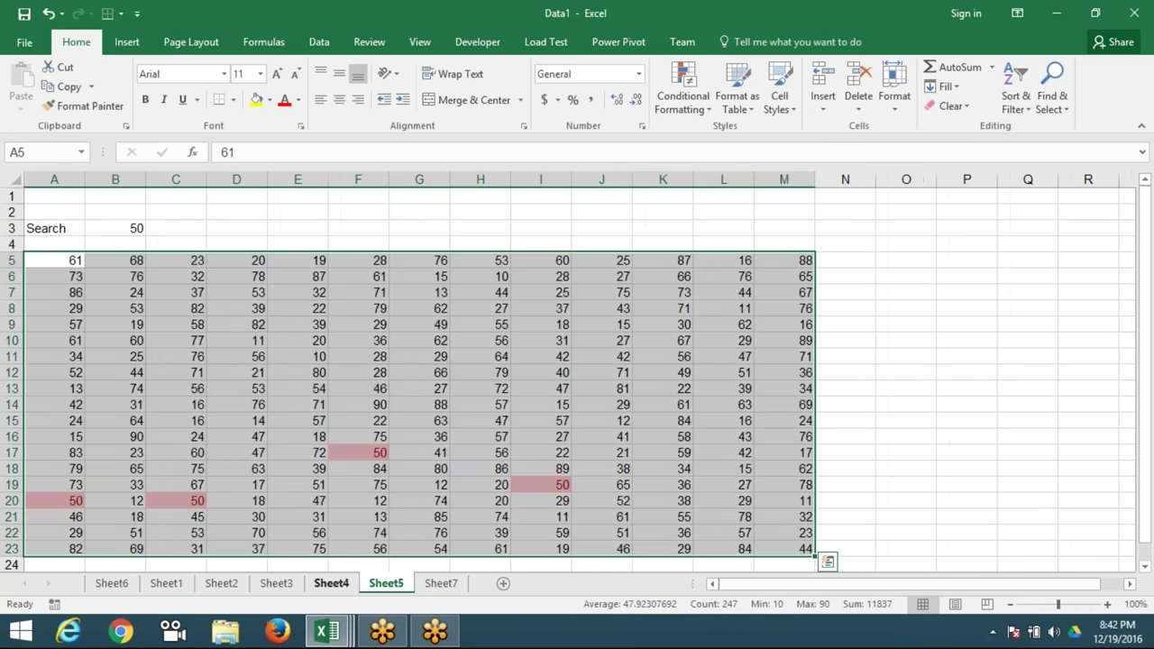
Go to Sheet1 and select the whole of column E
{"action": "left_click", "coordinate": [136, 585]}
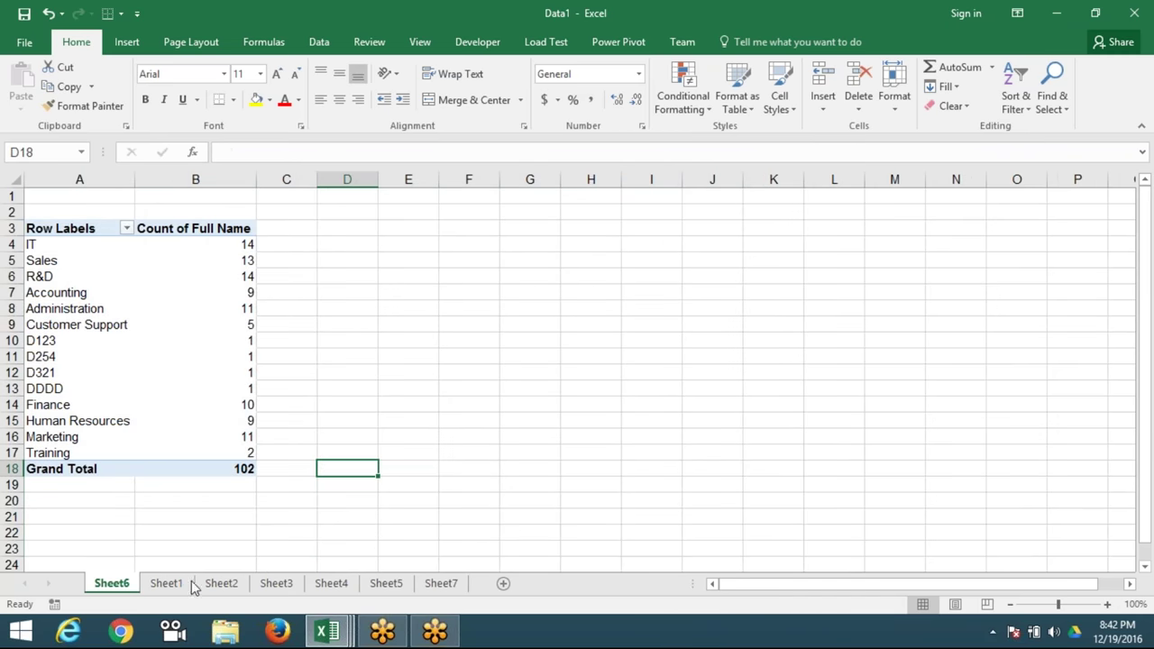
{"action": "left_click", "coordinate": [179, 587]}
{"action": "left_click", "coordinate": [254, 196]}
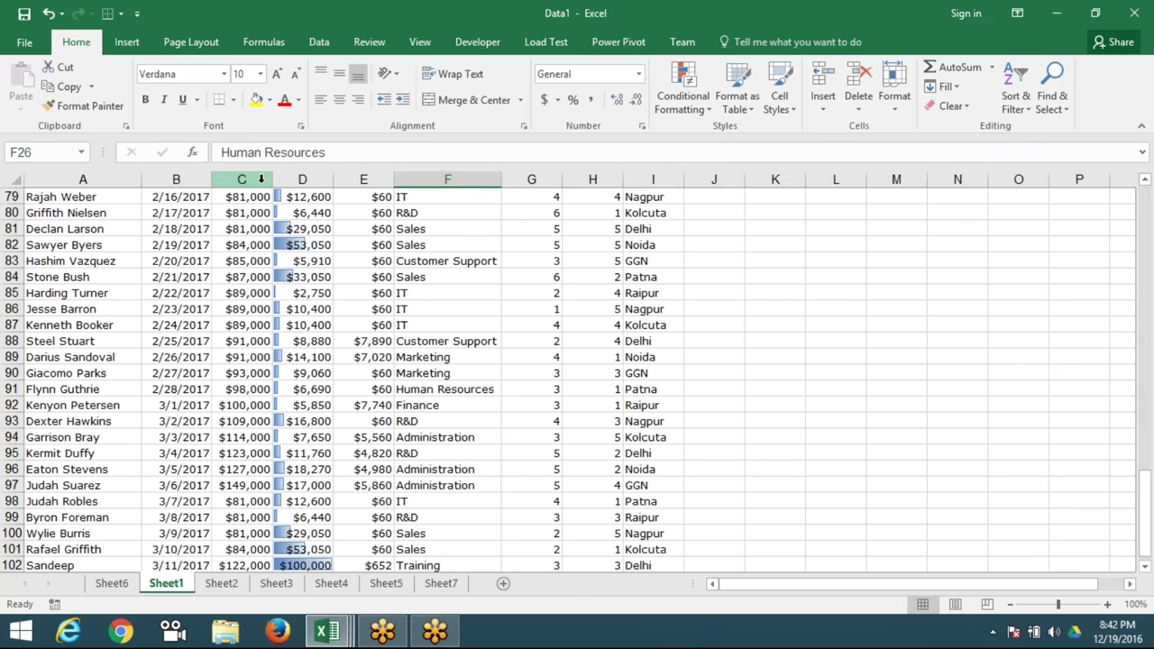
{"action": "key", "text": "ctrl+space"}
{"action": "key", "text": "Right"}
{"action": "key", "text": "Right"}
{"action": "key", "text": "ctrl+space"}
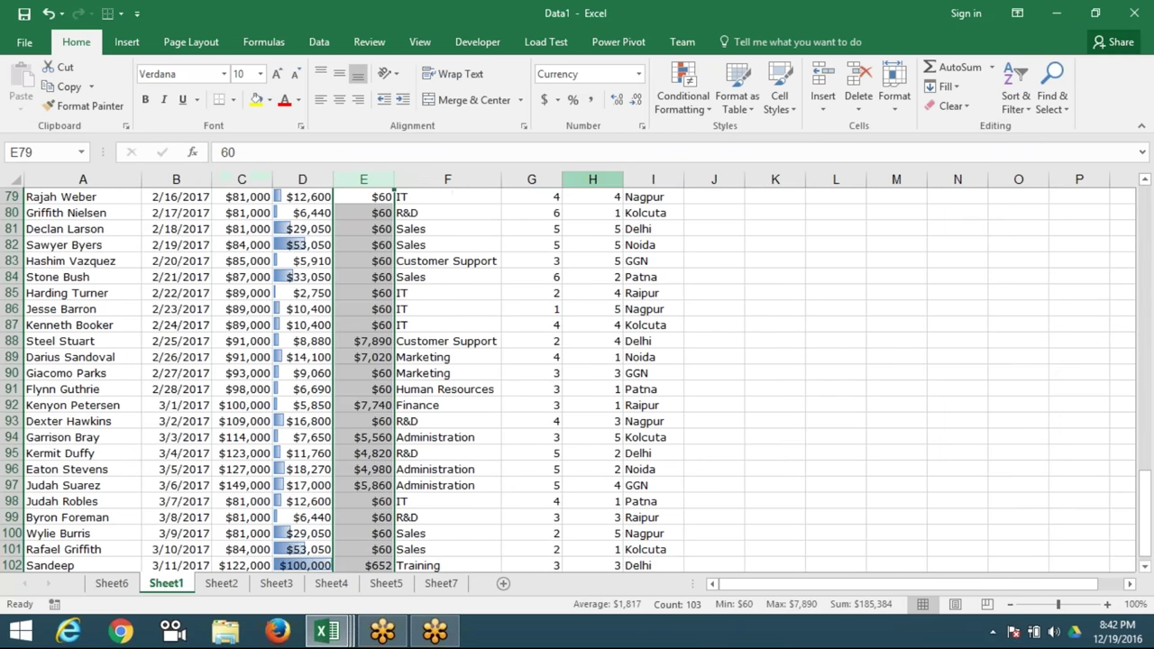
{"action": "scroll", "coordinate": [544, 236], "scroll_direction": "up", "scroll_amount": 5}
{"action": "scroll", "coordinate": [543, 235], "scroll_direction": "up", "scroll_amount": 4}
Look through the Conditional Formatting menu and dismiss it without applying a rule
{"action": "left_click", "coordinate": [683, 90]}
{"action": "mouse_move", "coordinate": [730, 173]}
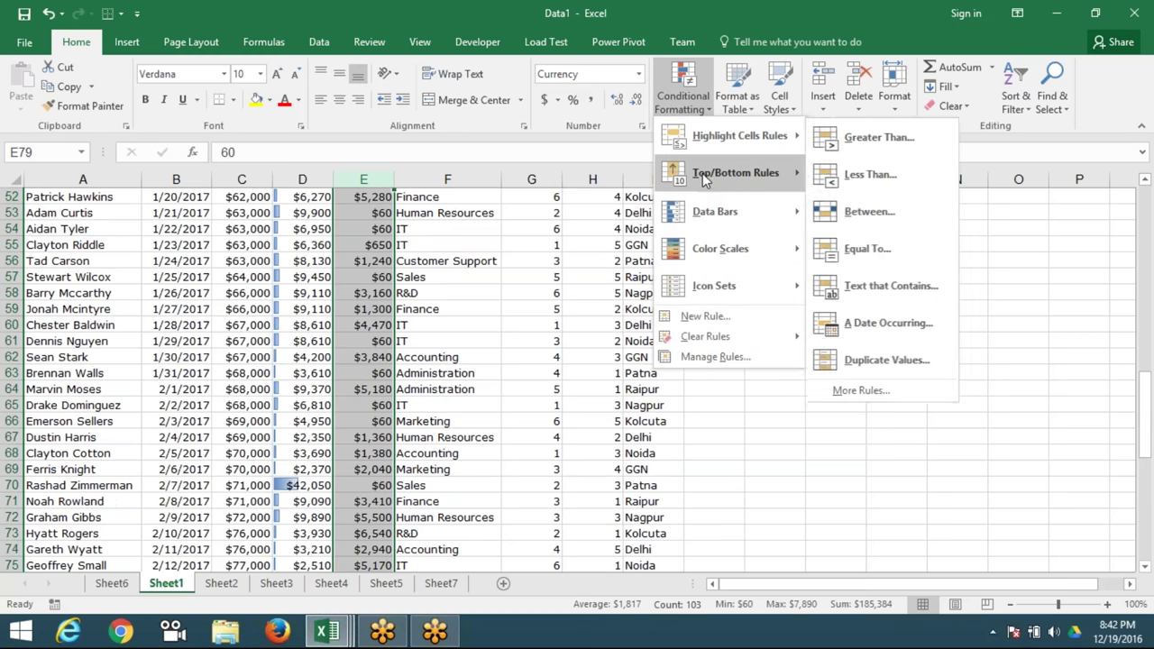
{"action": "mouse_move", "coordinate": [710, 296]}
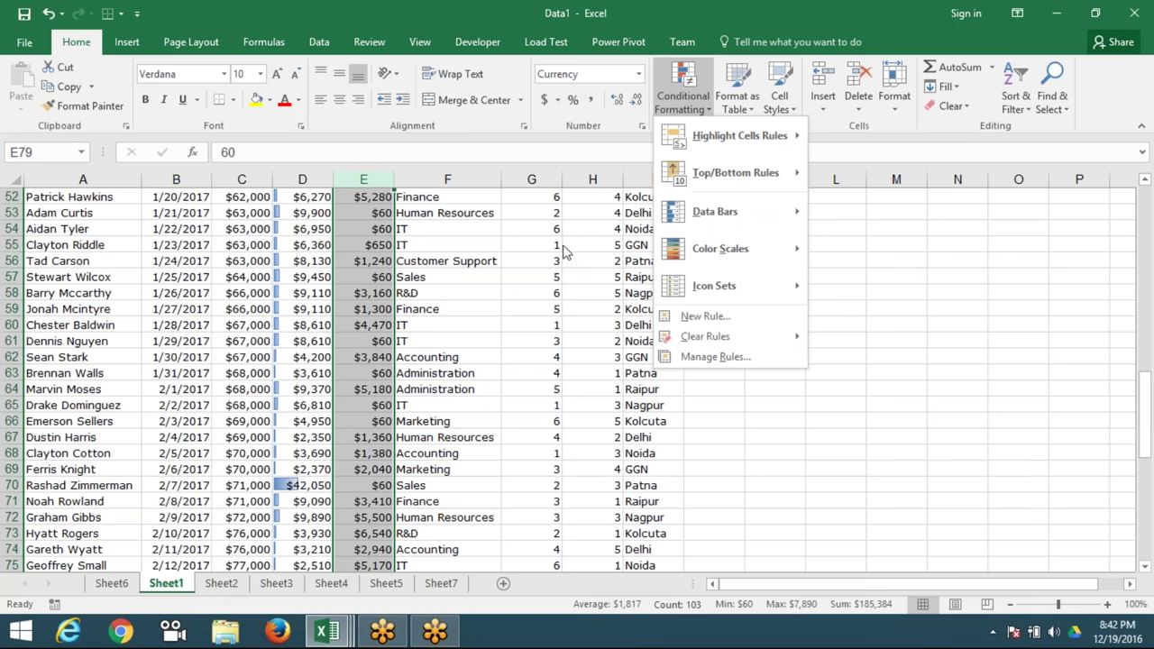
{"action": "key", "text": "Escape"}
Insert a new blank worksheet and enter 65 in cell B3
{"action": "left_click", "coordinate": [503, 583]}
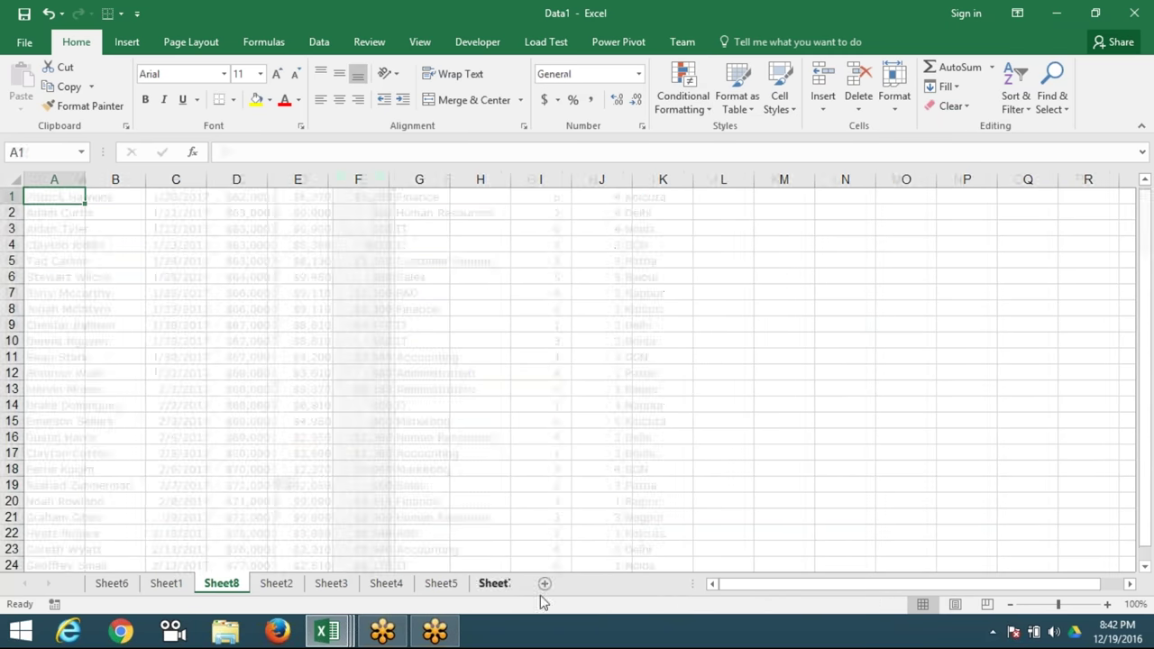
{"action": "left_click", "coordinate": [119, 226]}
{"action": "type", "text": "65"}
{"action": "key", "text": "Return"}
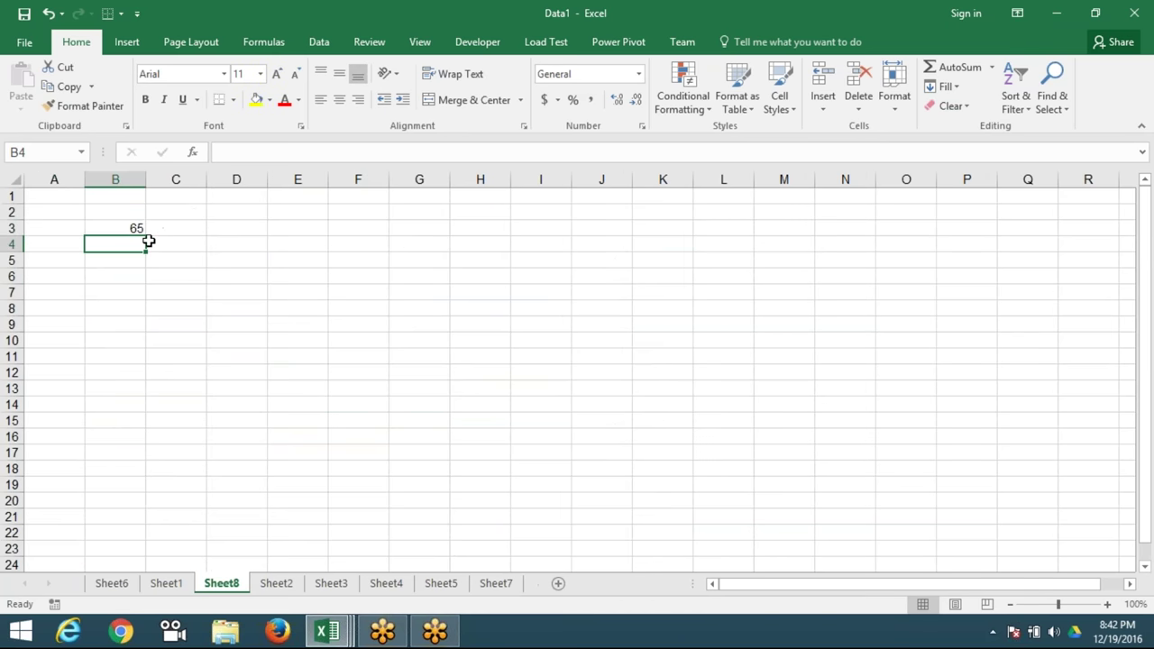
Apply the 4 Arrows (Colored) icon set to the empty cell C4
{"action": "left_click", "coordinate": [143, 232]}
{"action": "left_click_drag", "start_coordinate": [143, 232], "coordinate": [165, 244]}
{"action": "left_click", "coordinate": [137, 226]}
{"action": "left_click", "coordinate": [125, 49]}
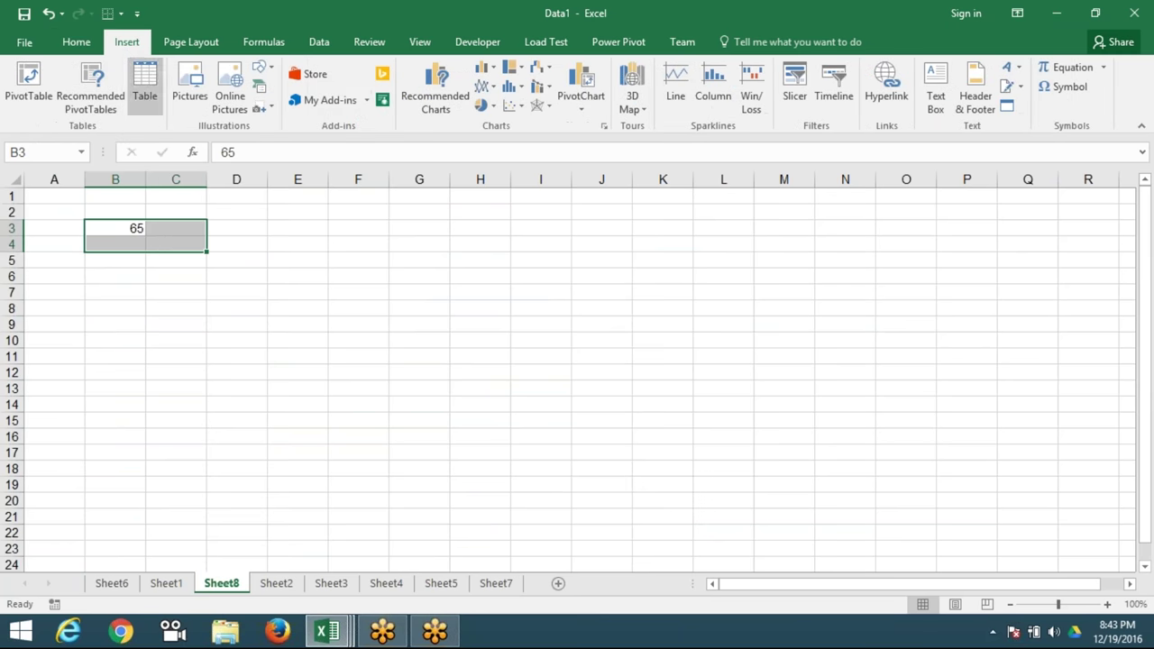
{"action": "left_click", "coordinate": [184, 245]}
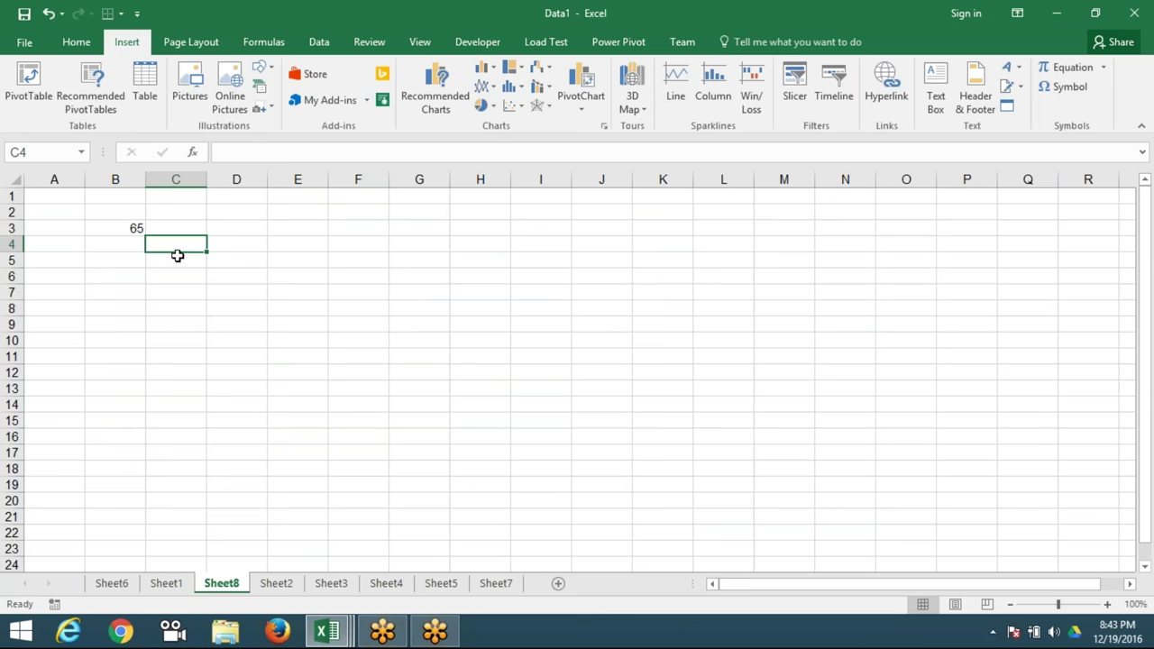
{"action": "left_click", "coordinate": [79, 45]}
{"action": "left_click", "coordinate": [685, 106]}
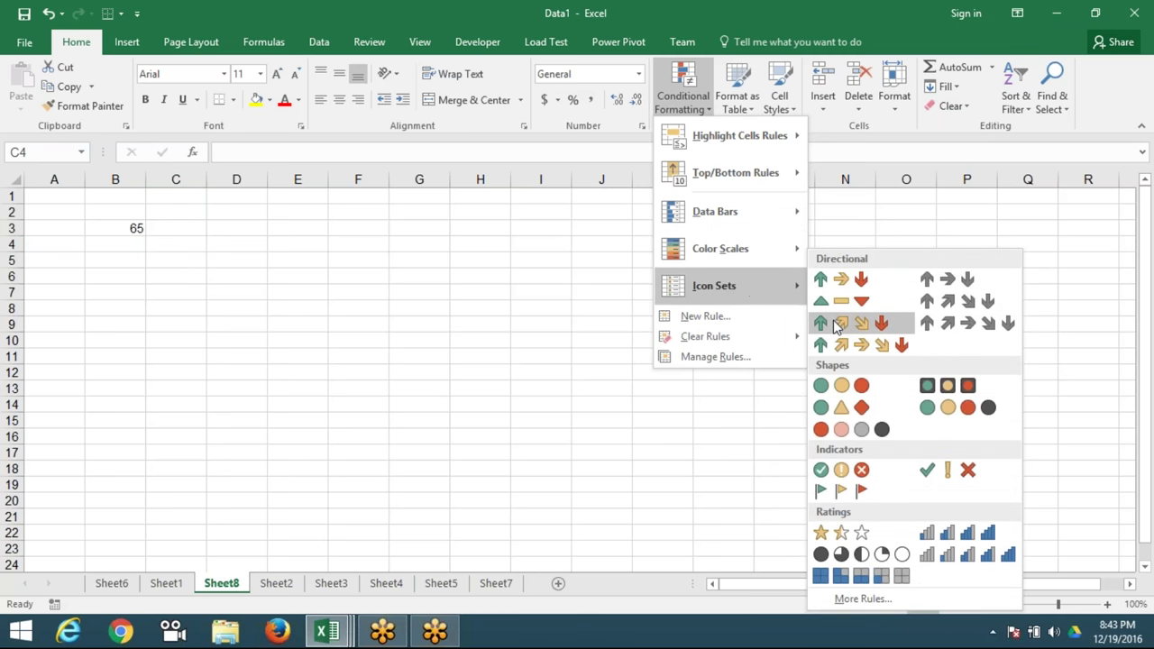
{"action": "left_click", "coordinate": [836, 328]}
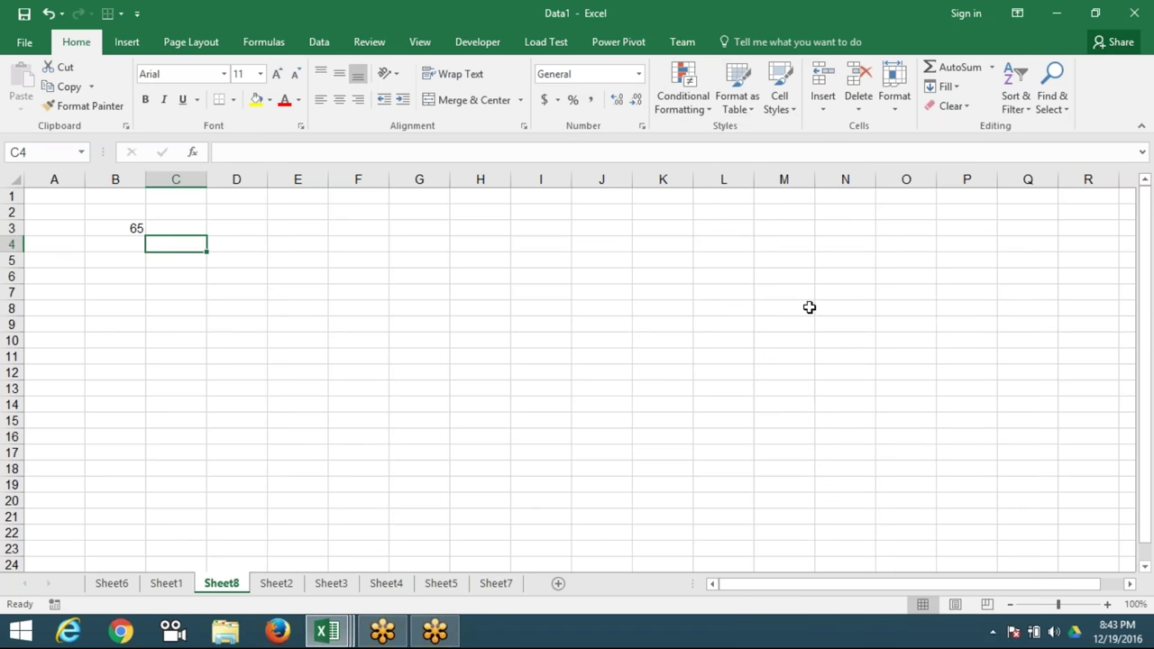
Inspect C4's icon-set rule in the rule editor, leaving it unchanged
{"action": "left_click", "coordinate": [679, 109]}
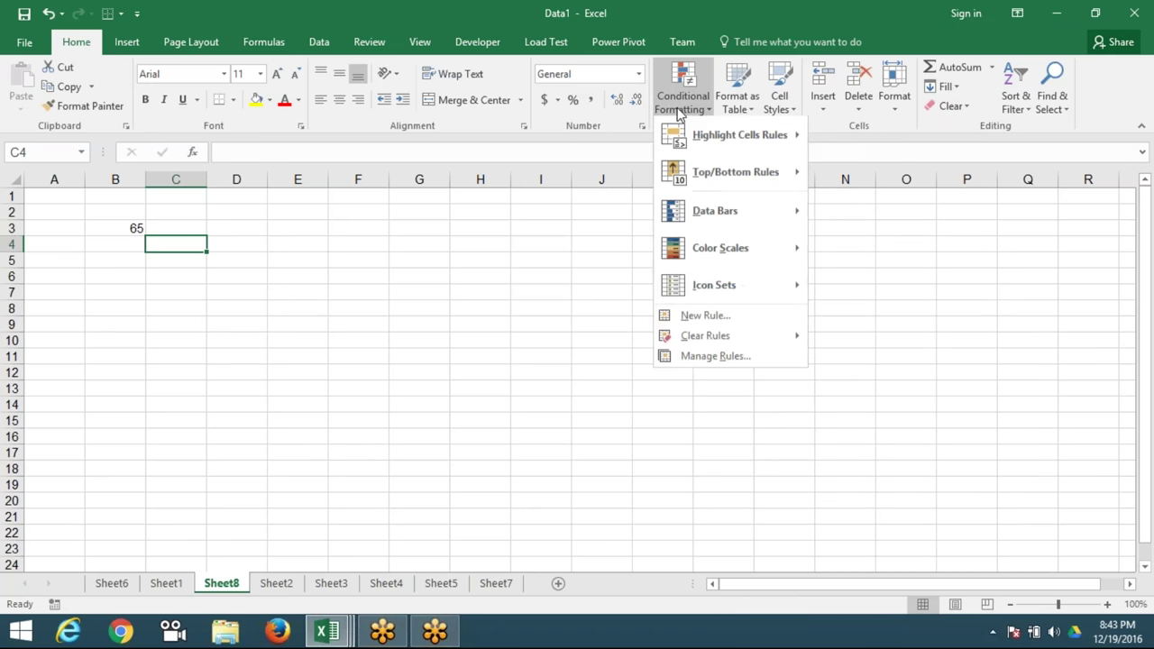
{"action": "left_click", "coordinate": [712, 355]}
{"action": "double_click", "coordinate": [535, 209]}
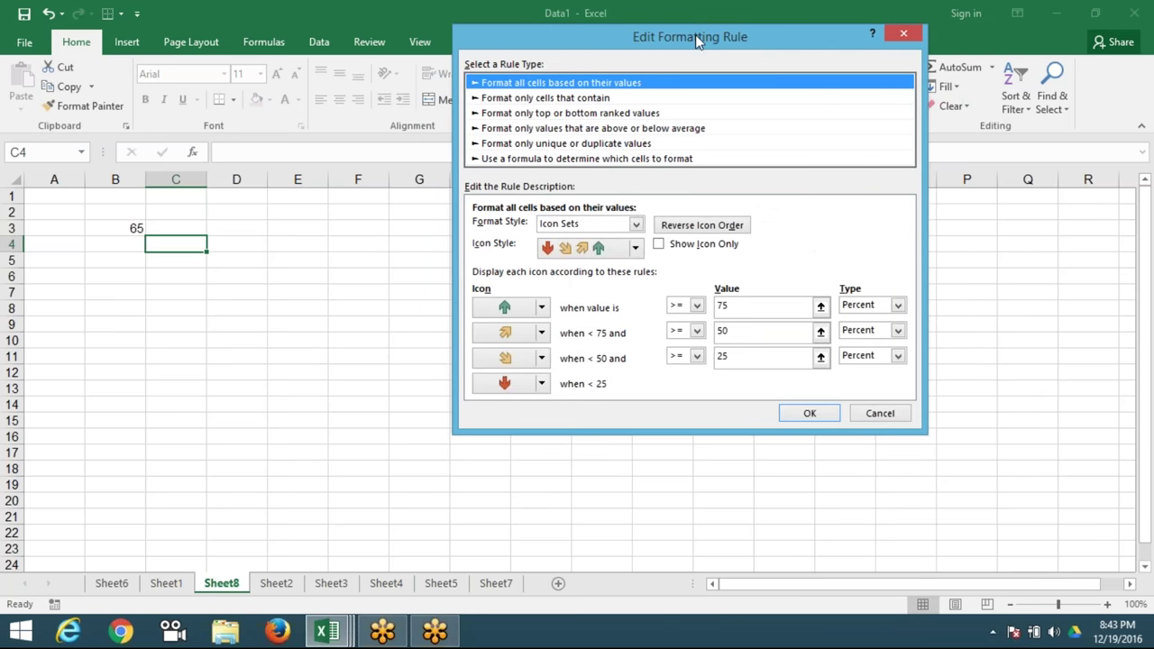
{"action": "left_click_drag", "start_coordinate": [695, 34], "coordinate": [634, 96]}
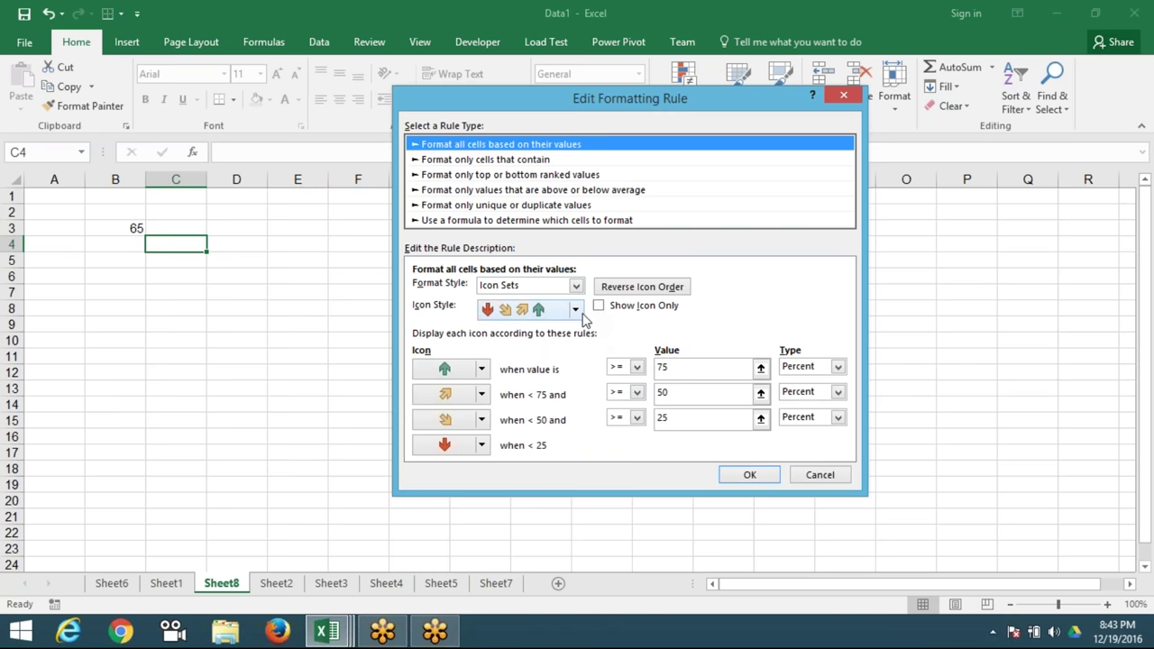
{"action": "left_click", "coordinate": [817, 476]}
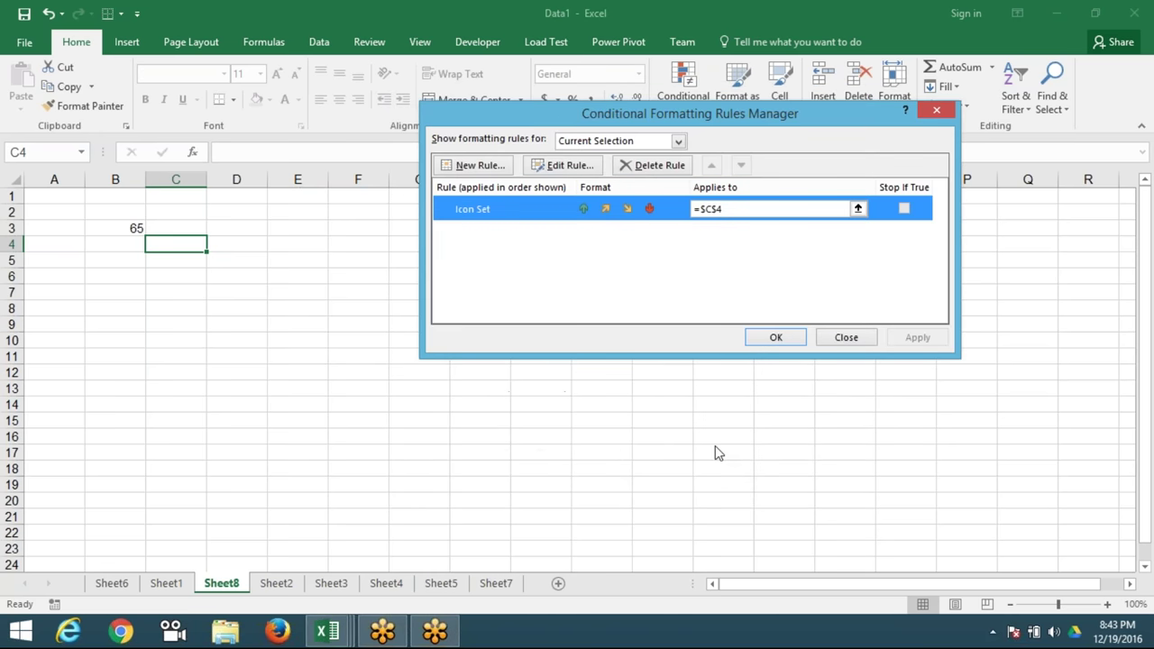
{"action": "left_click", "coordinate": [849, 340]}
Enter the formula =B3 in cell C4
{"action": "type", "text": "="}
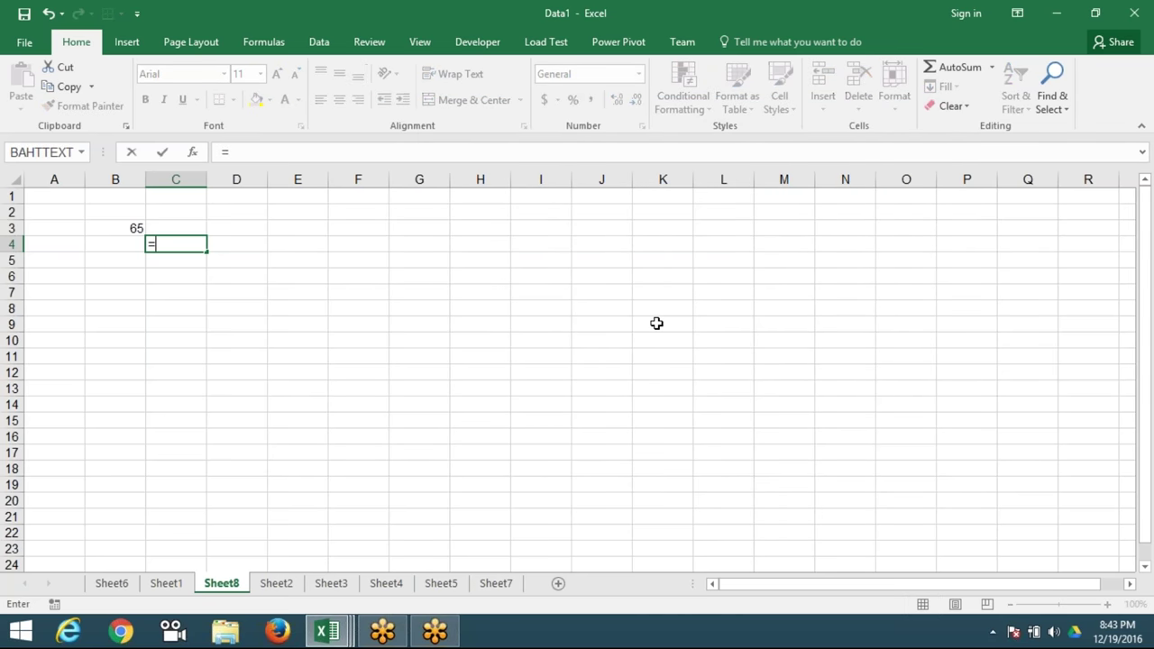
{"action": "left_click", "coordinate": [135, 228]}
{"action": "key", "text": "Return"}
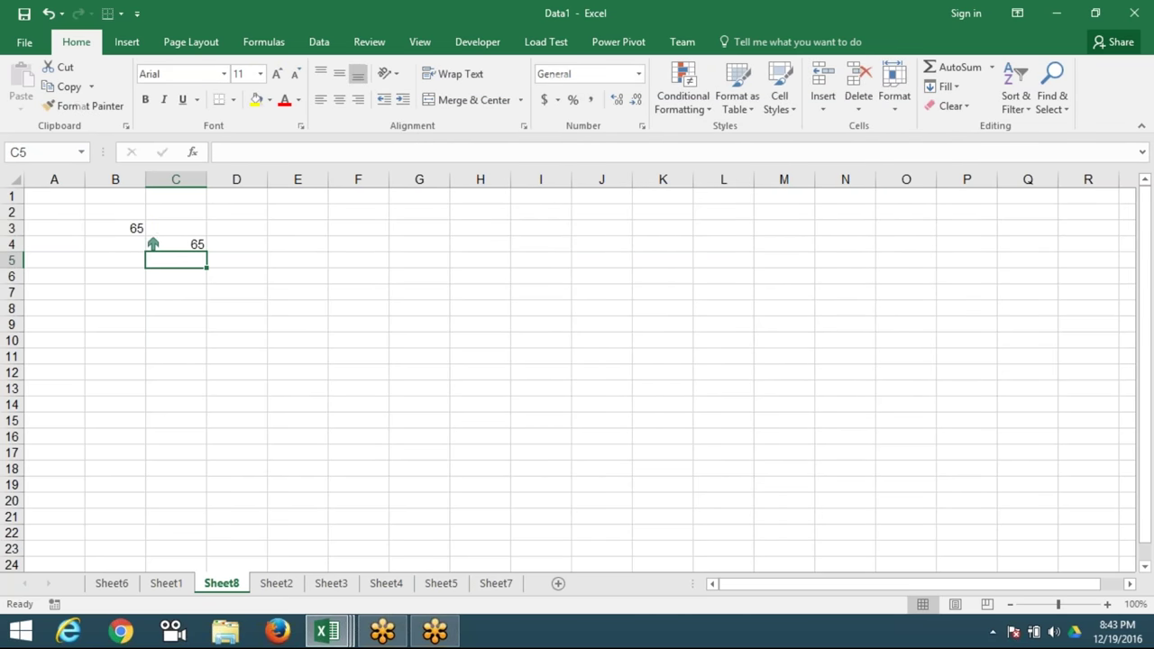
{"action": "left_click", "coordinate": [173, 244]}
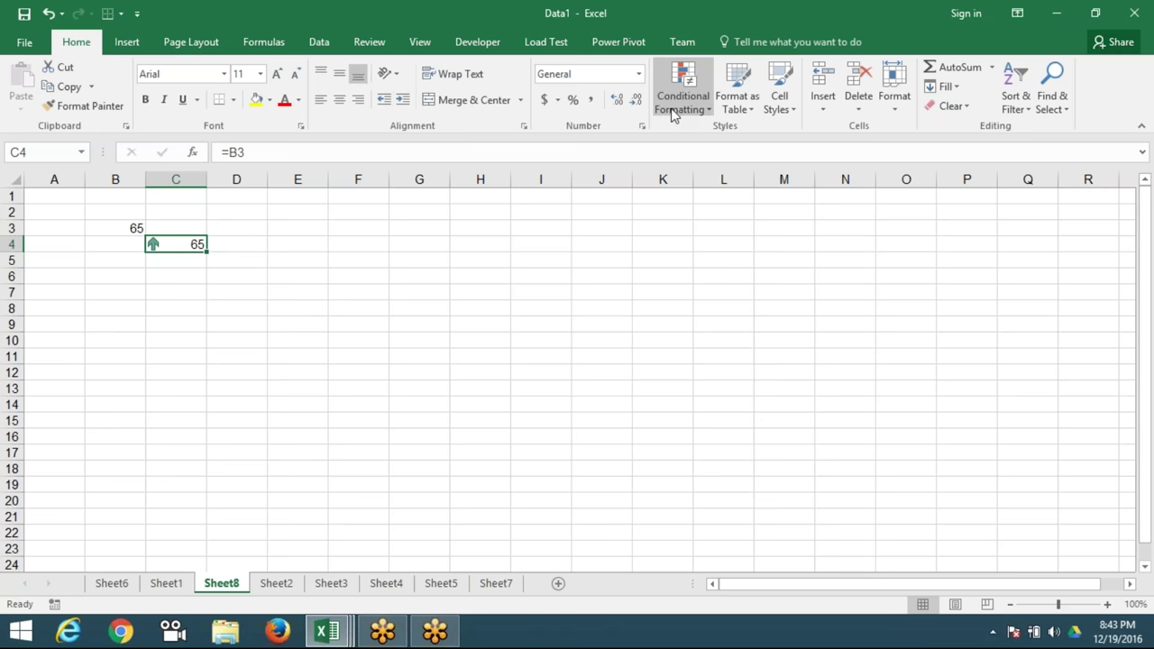
Edit C4's icon-set rule to Show Icon Only and apply it, hiding 65
{"action": "left_click", "coordinate": [684, 106]}
{"action": "left_click", "coordinate": [717, 357]}
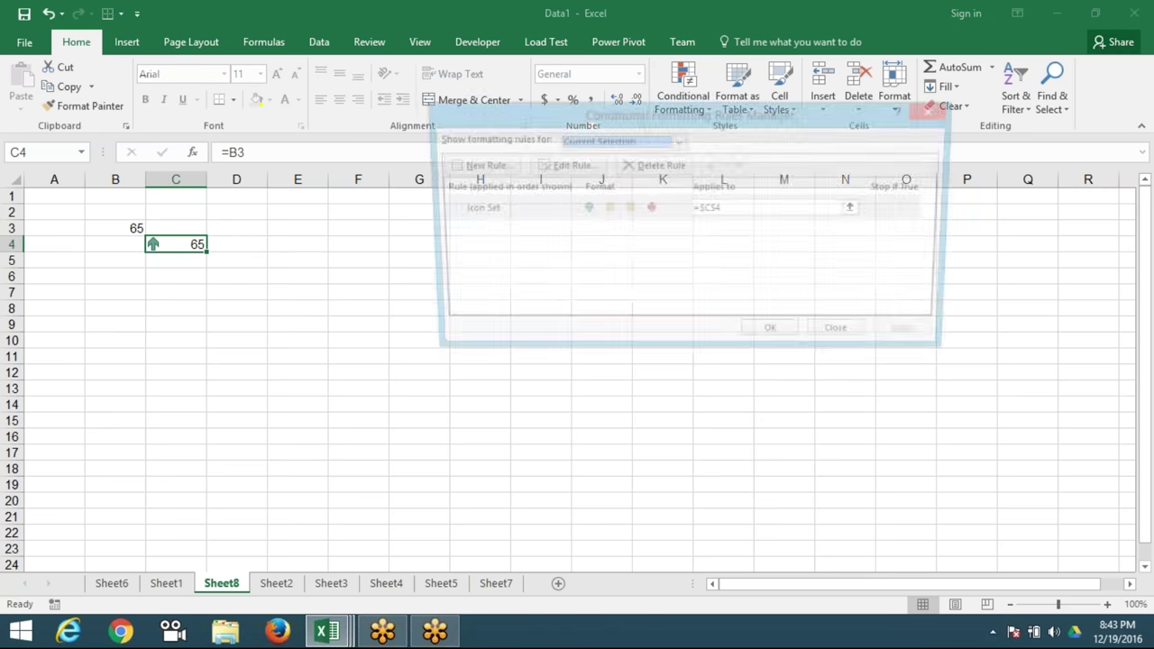
{"action": "double_click", "coordinate": [521, 209]}
{"action": "left_click", "coordinate": [685, 245]}
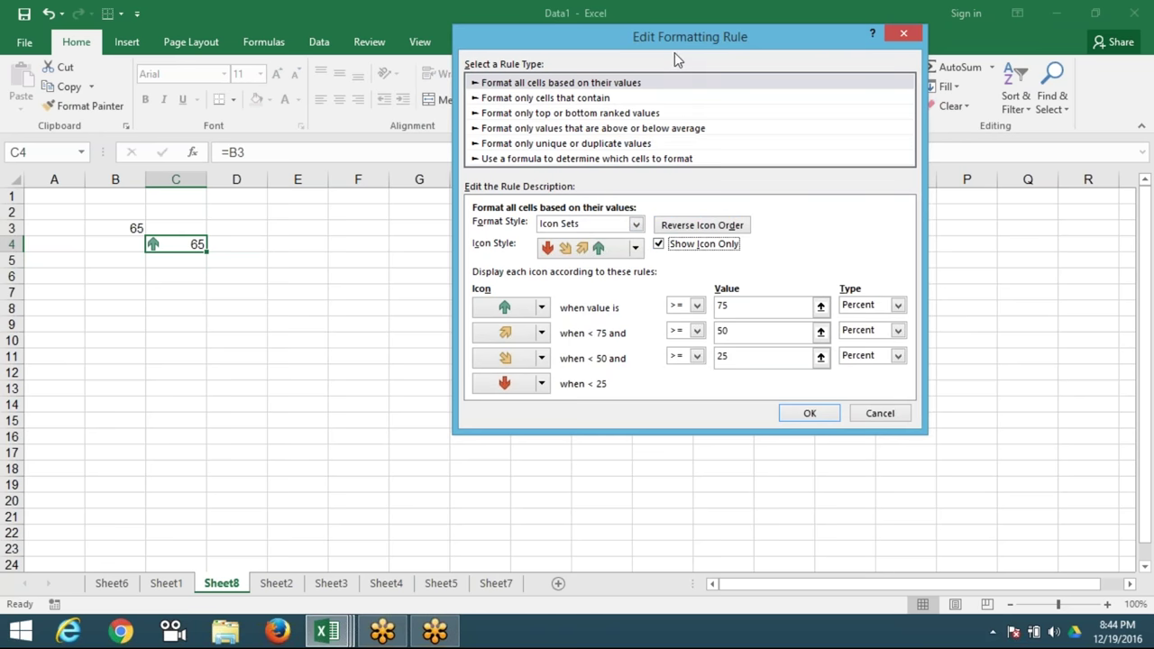
{"action": "left_click_drag", "start_coordinate": [669, 38], "coordinate": [511, 24]}
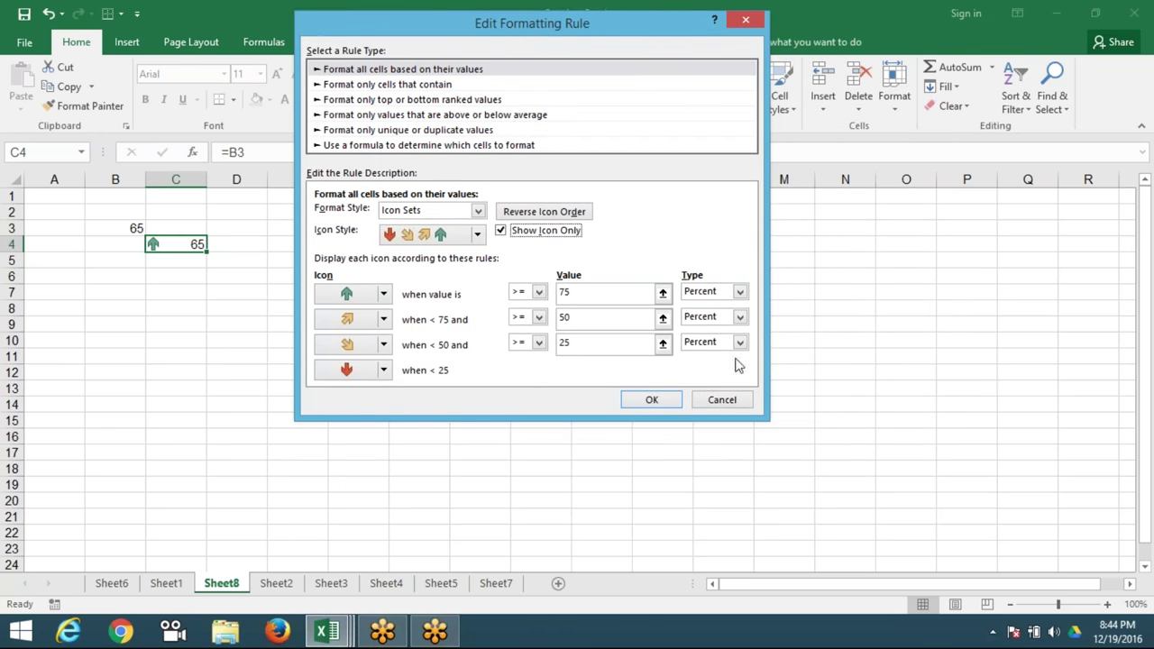
{"action": "left_click", "coordinate": [663, 400]}
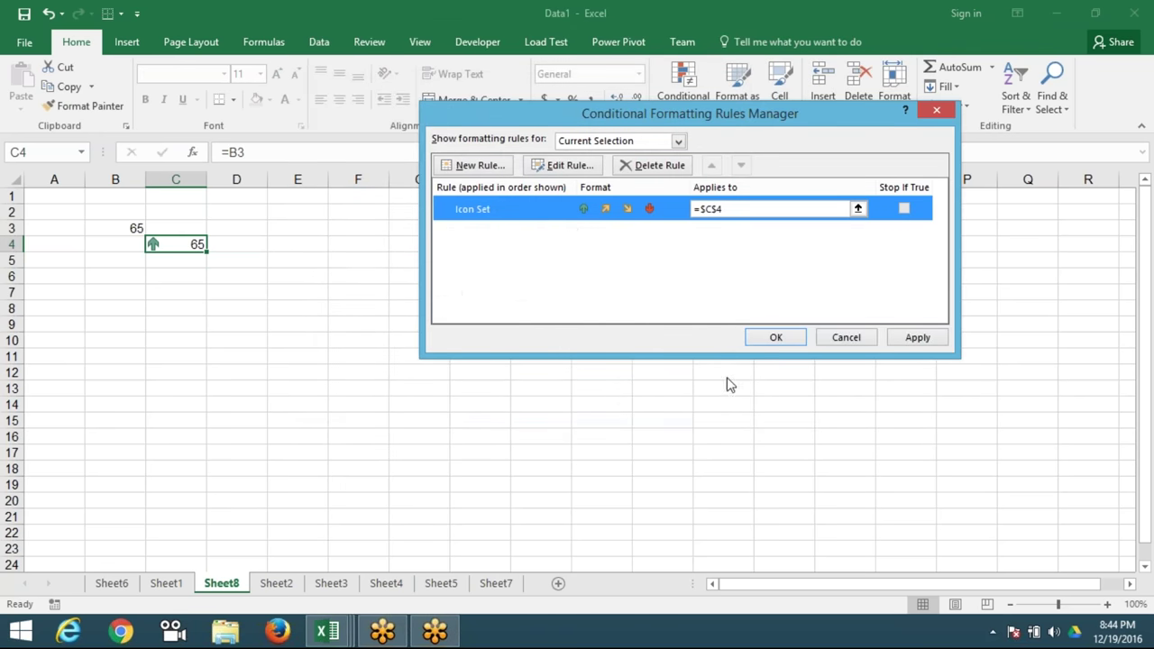
{"action": "left_click", "coordinate": [893, 339]}
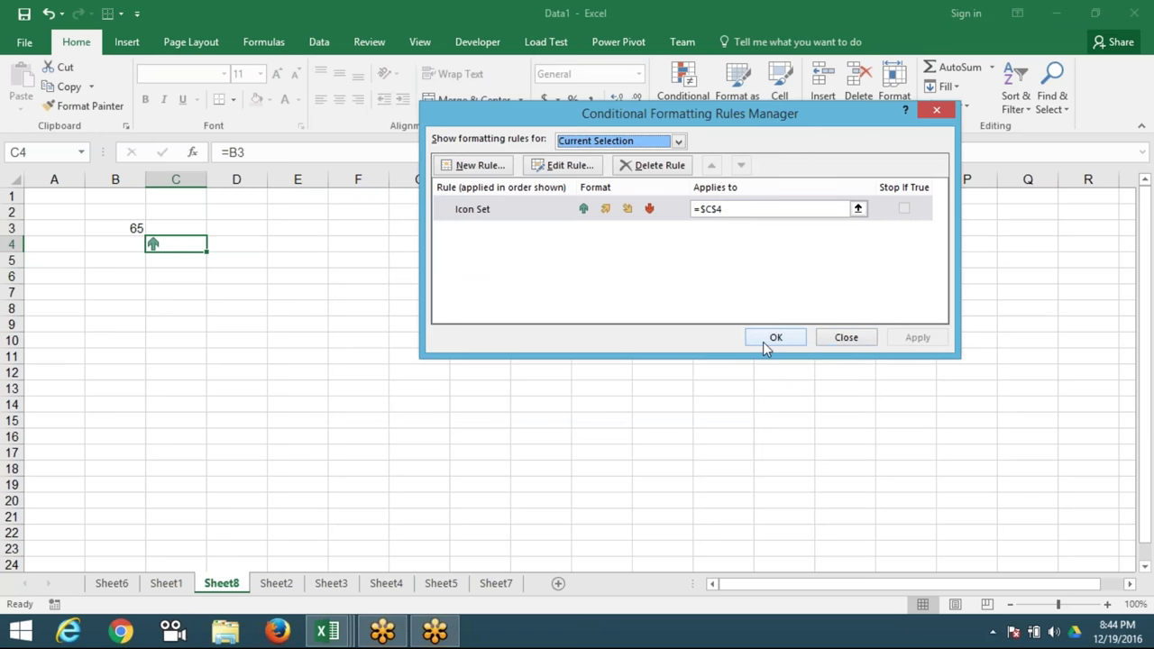
{"action": "left_click", "coordinate": [764, 341]}
{"action": "left_click", "coordinate": [546, 355]}
{"action": "left_click", "coordinate": [195, 244]}
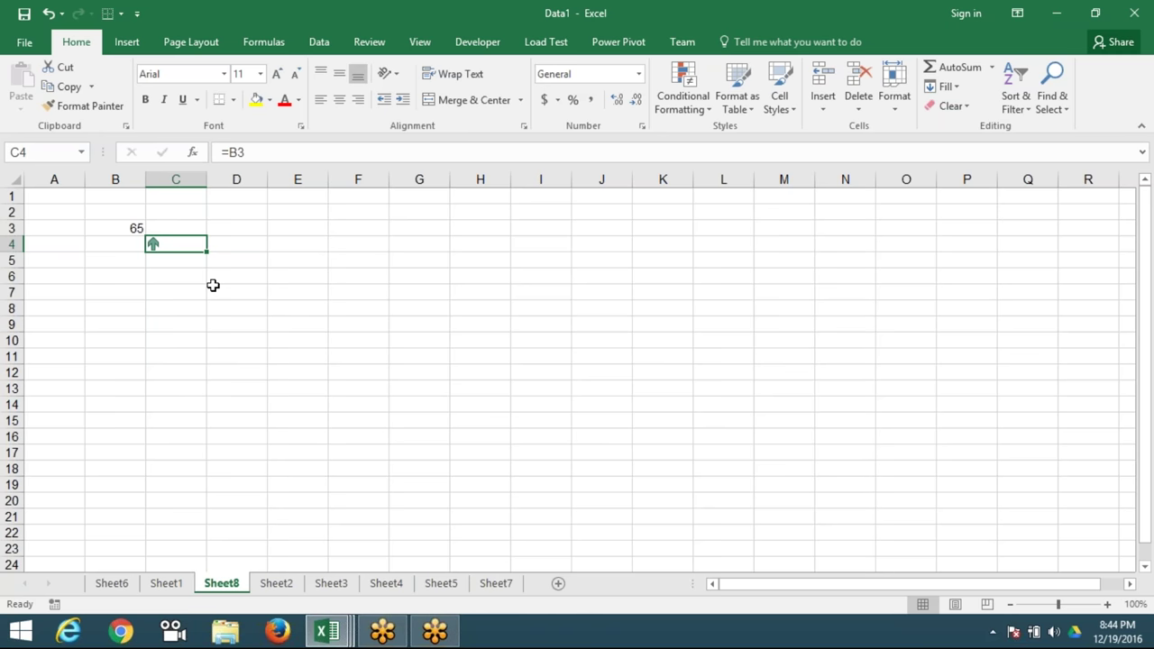
Flip through Sheet2, Sheet3 and Sheet4 on the way to Sheet5's search grid
{"action": "left_click", "coordinate": [284, 583]}
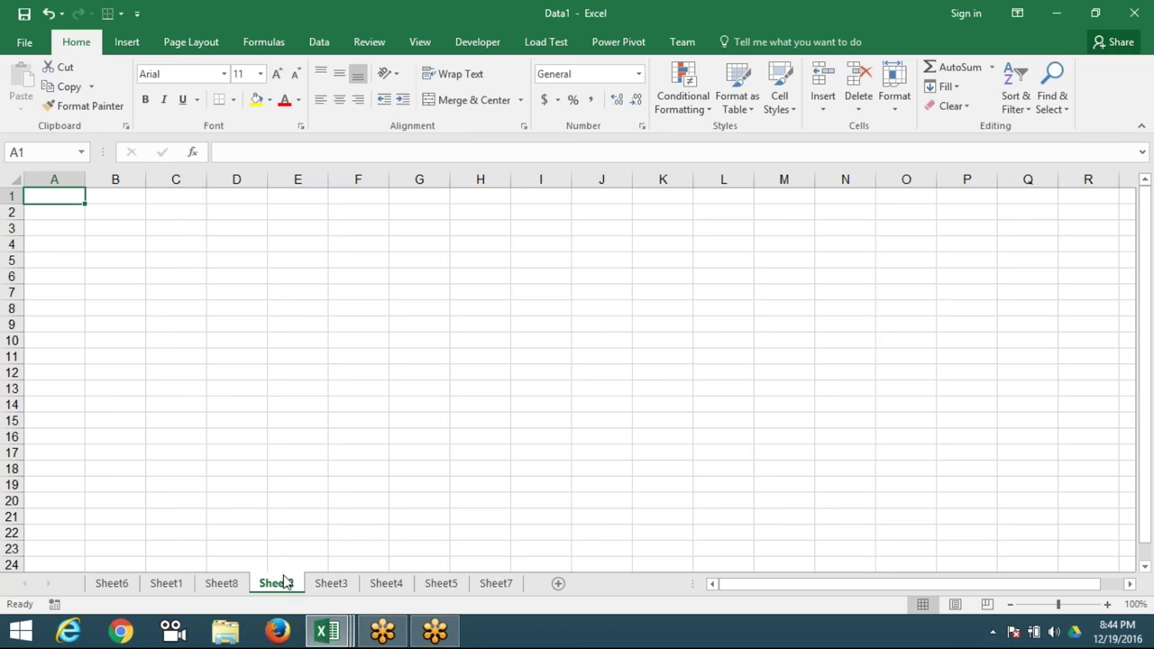
{"action": "left_click", "coordinate": [331, 586]}
{"action": "left_click", "coordinate": [386, 586]}
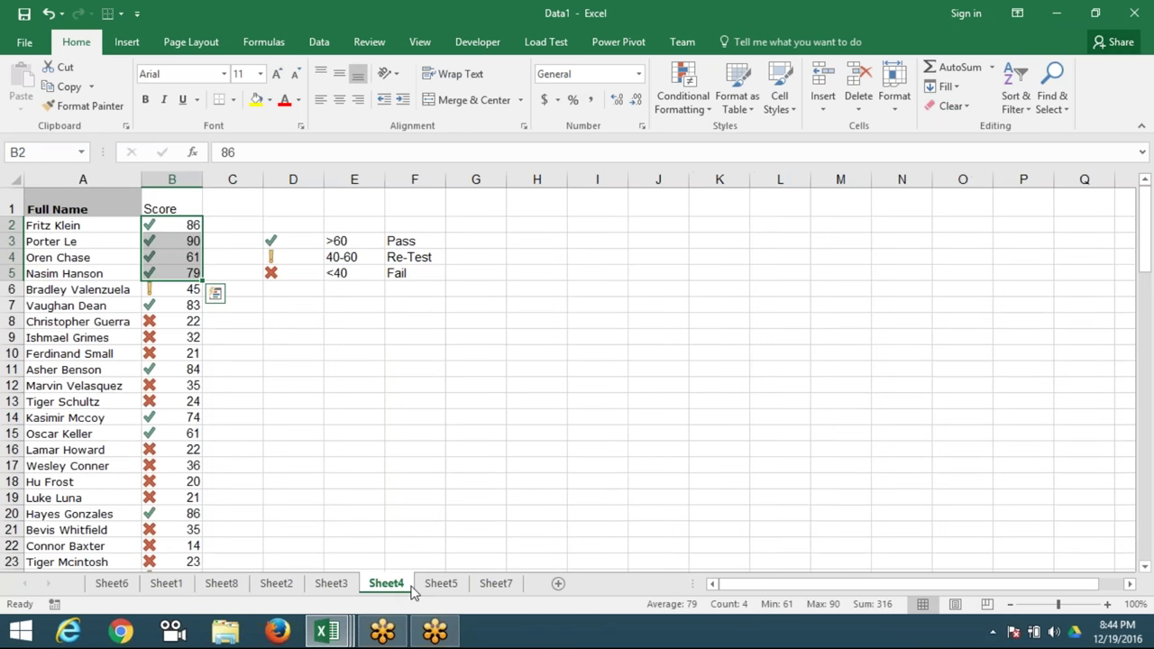
{"action": "left_click", "coordinate": [435, 583]}
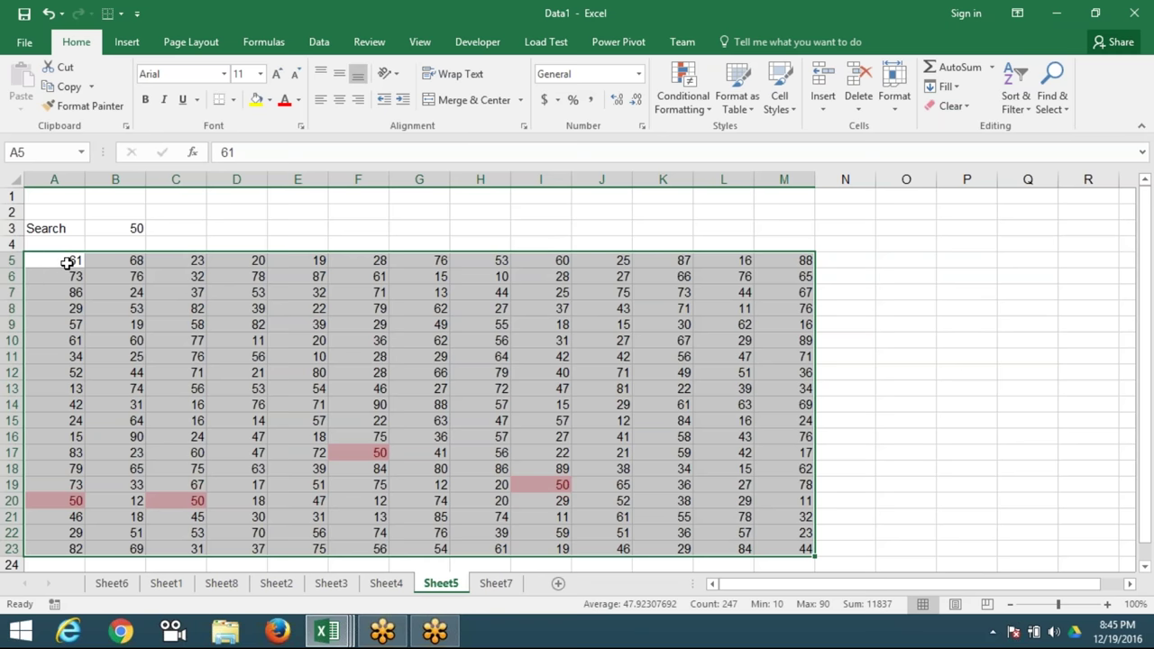
Type Jan in A4 and AutoFill the months across row 4 to M4
{"action": "left_click", "coordinate": [183, 289]}
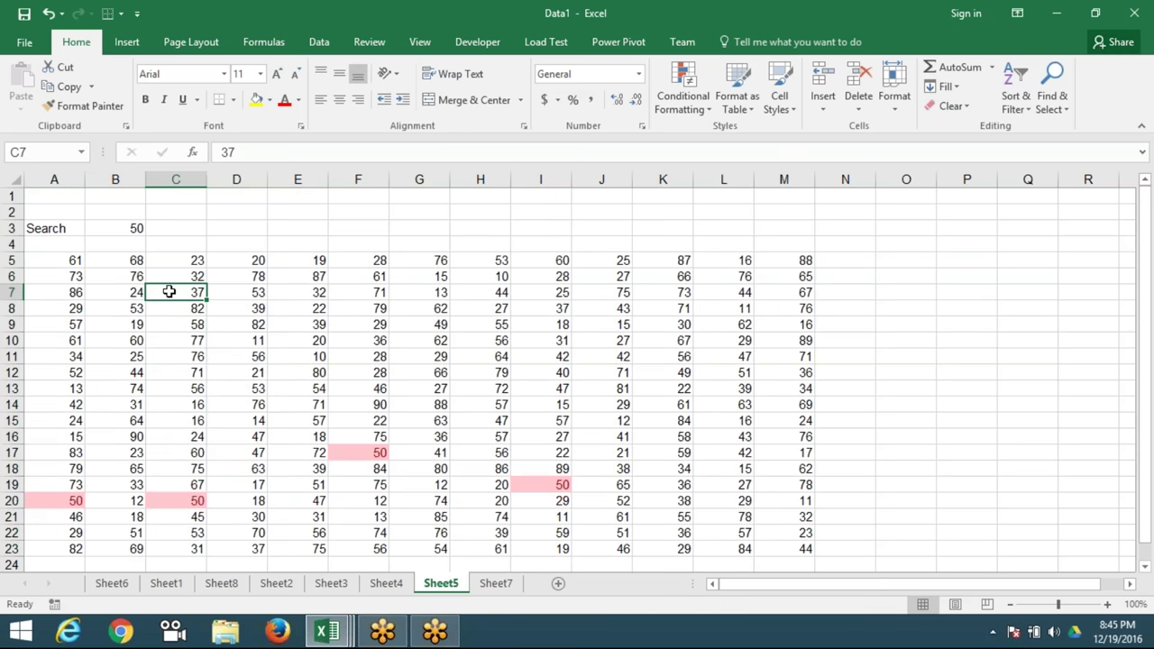
{"action": "left_click", "coordinate": [77, 247]}
{"action": "type", "text": "Jan"}
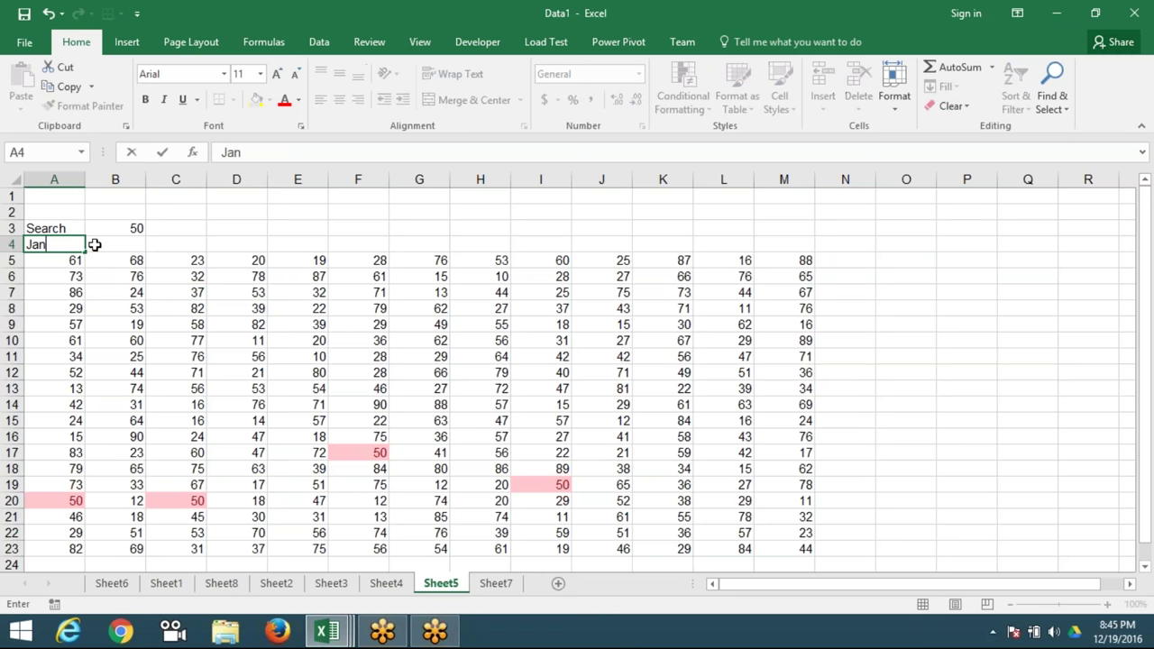
{"action": "left_click", "coordinate": [176, 288]}
{"action": "left_click", "coordinate": [77, 249]}
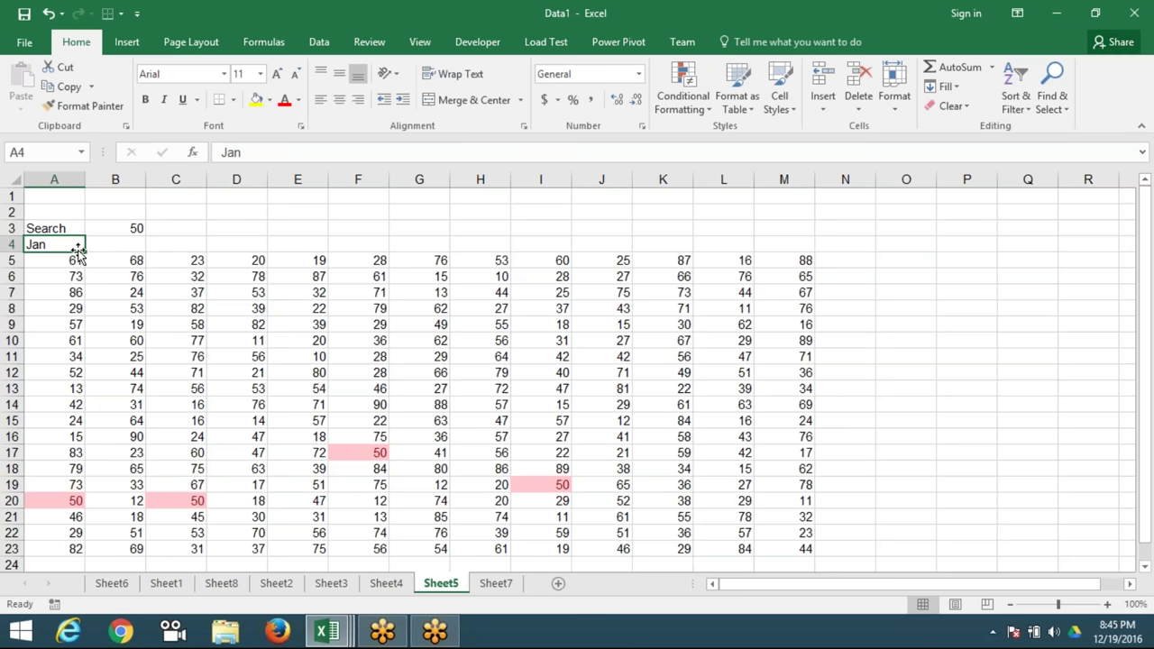
{"action": "left_click_drag", "start_coordinate": [84, 252], "coordinate": [810, 245]}
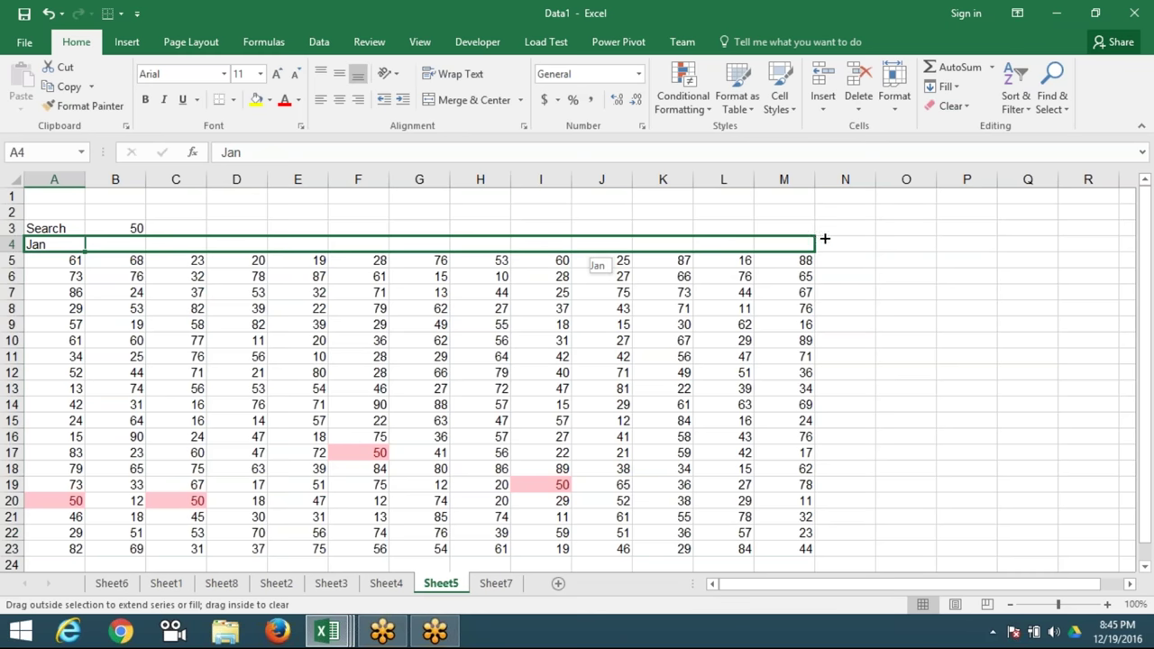
Select the grid's numbers across row 5
{"action": "left_click", "coordinate": [307, 325]}
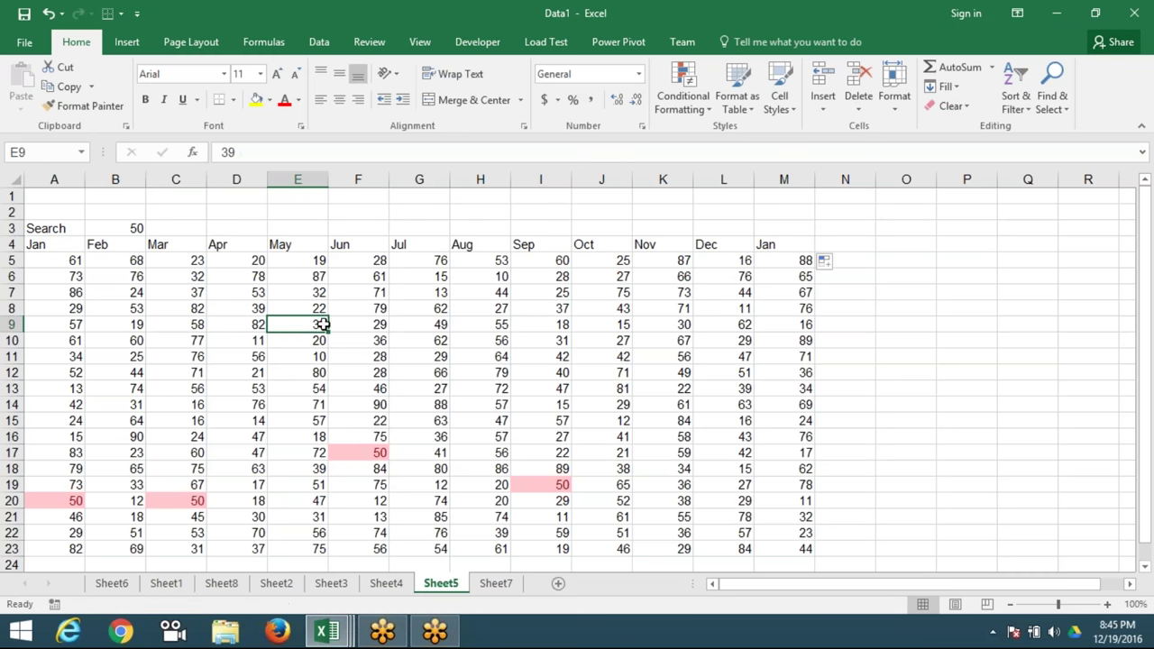
{"action": "left_click_drag", "start_coordinate": [61, 259], "coordinate": [74, 553]}
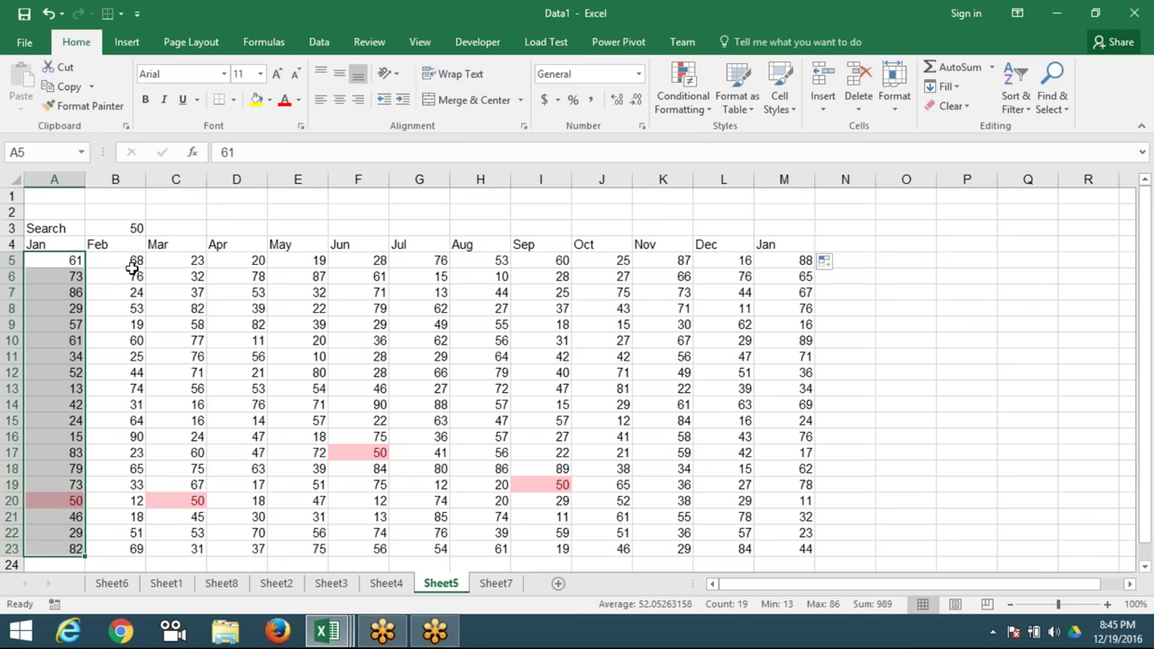
{"action": "left_click_drag", "start_coordinate": [72, 261], "coordinate": [793, 261]}
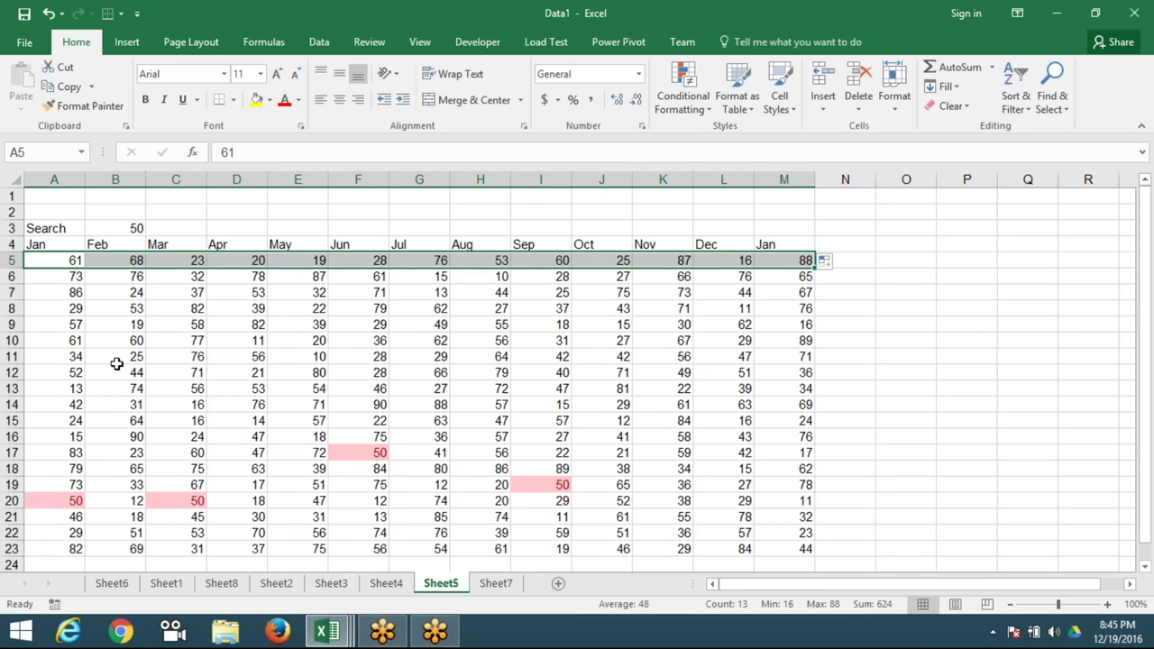
{"action": "left_click", "coordinate": [684, 101]}
{"action": "mouse_move", "coordinate": [698, 220]}
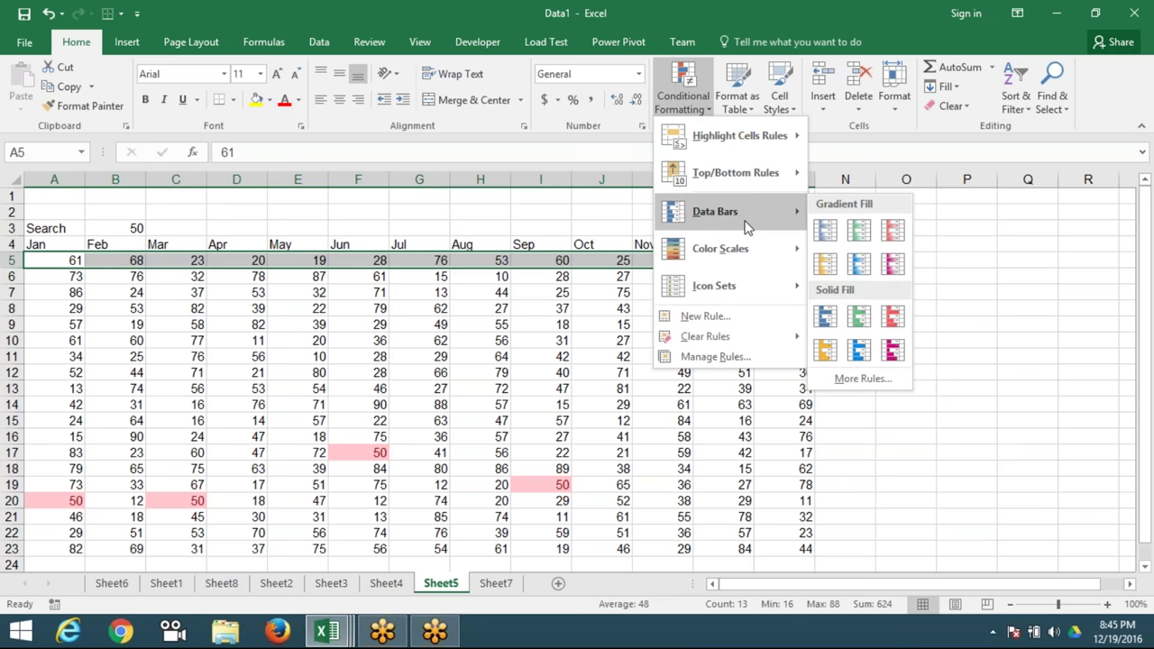
{"action": "left_click", "coordinate": [835, 232]}
{"action": "left_click", "coordinate": [361, 294]}
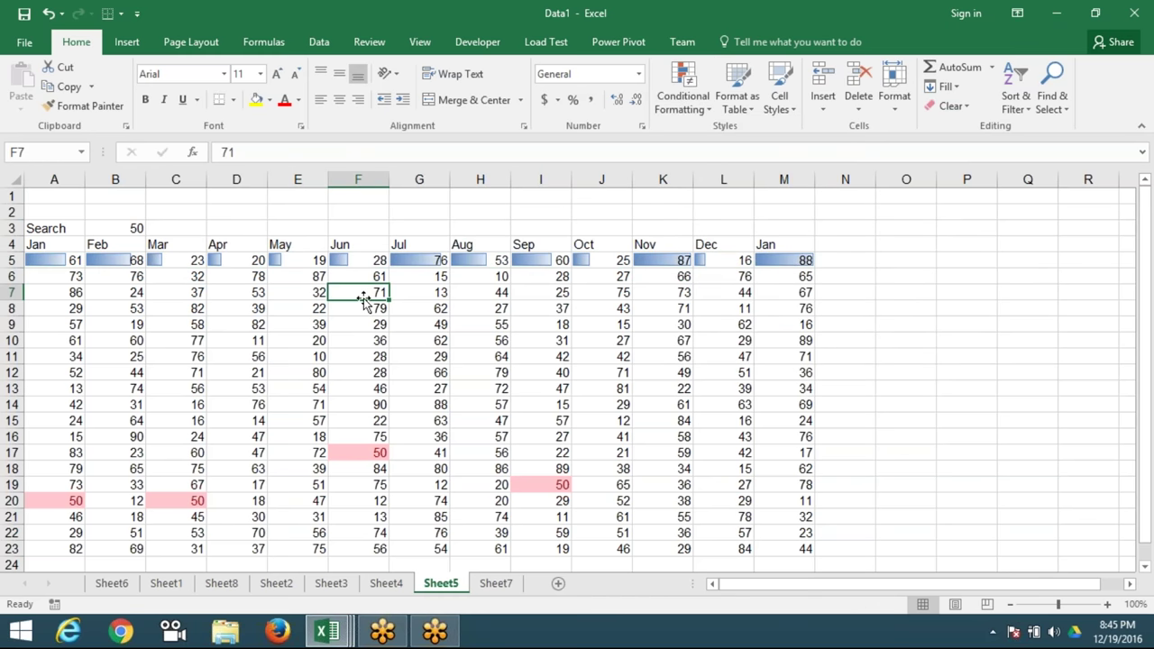
{"action": "key", "text": "ctrl+z"}
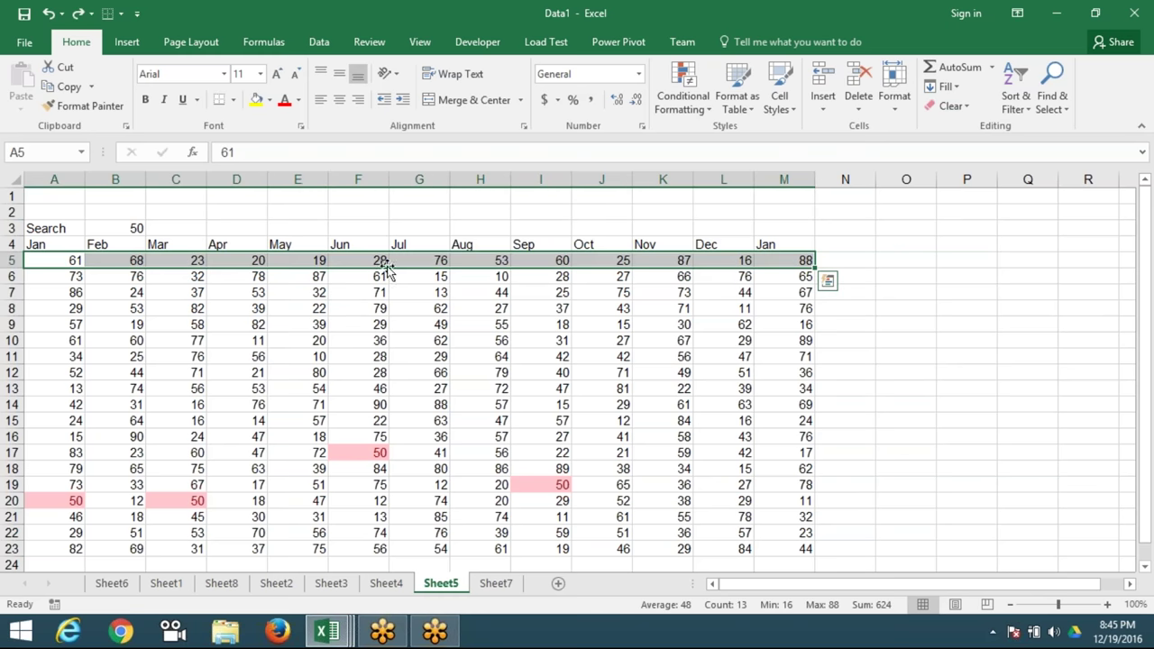
{"action": "left_click", "coordinate": [411, 304]}
{"action": "left_click_drag", "start_coordinate": [76, 261], "coordinate": [806, 548]}
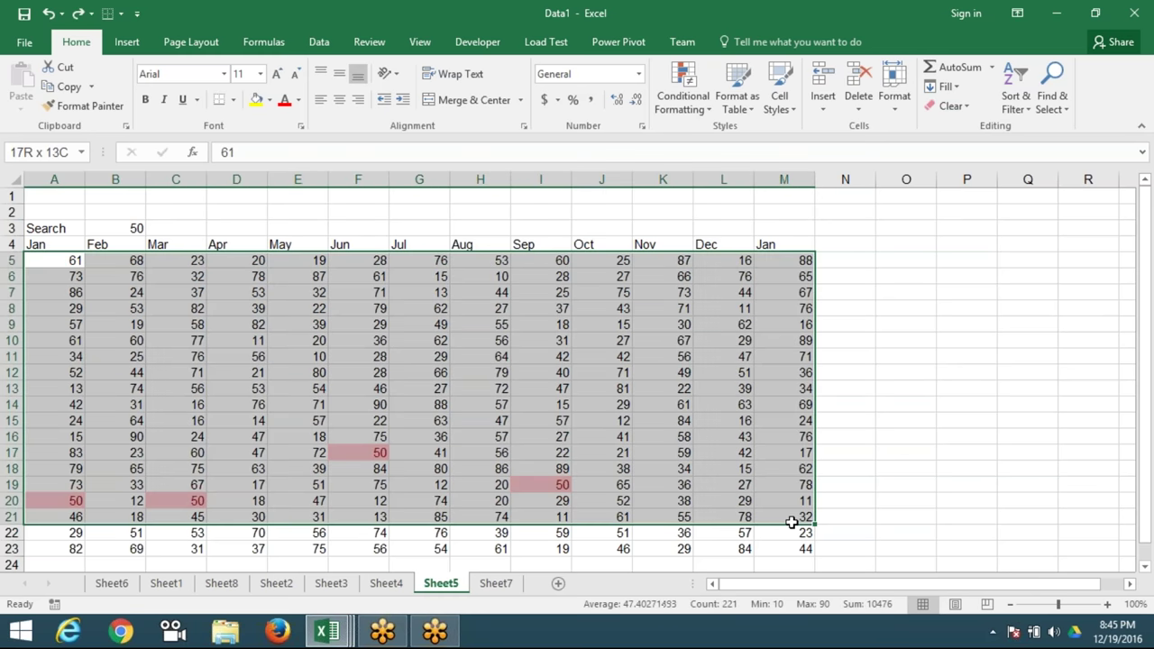
{"action": "left_click", "coordinate": [684, 108]}
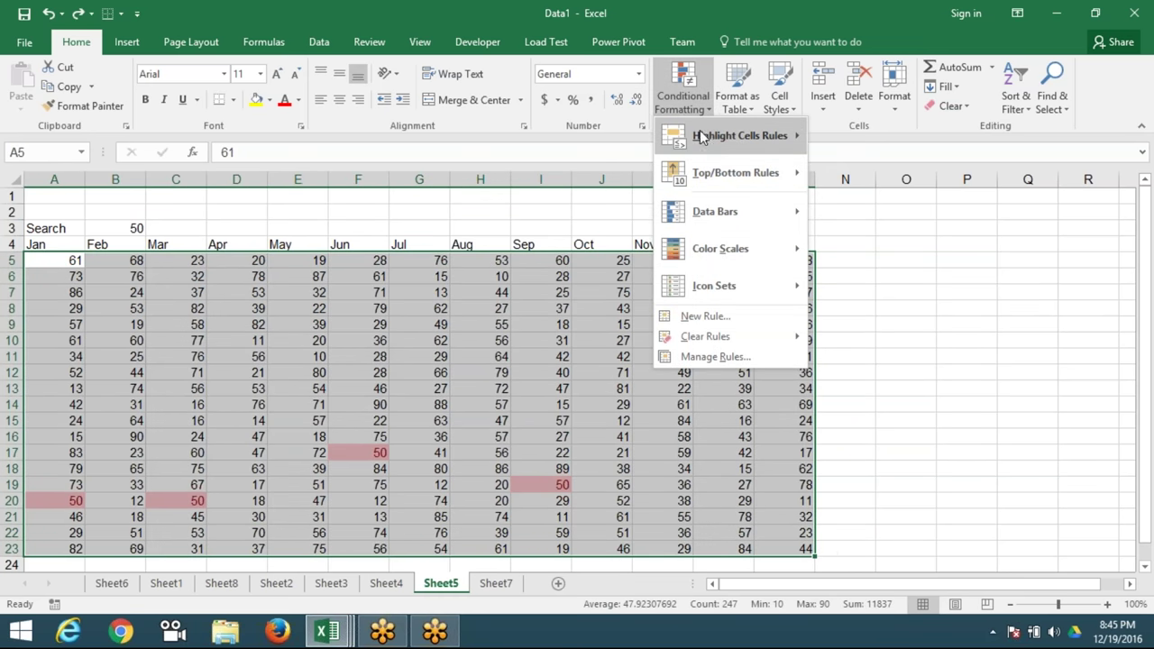
{"action": "mouse_move", "coordinate": [712, 211]}
{"action": "mouse_move", "coordinate": [712, 288]}
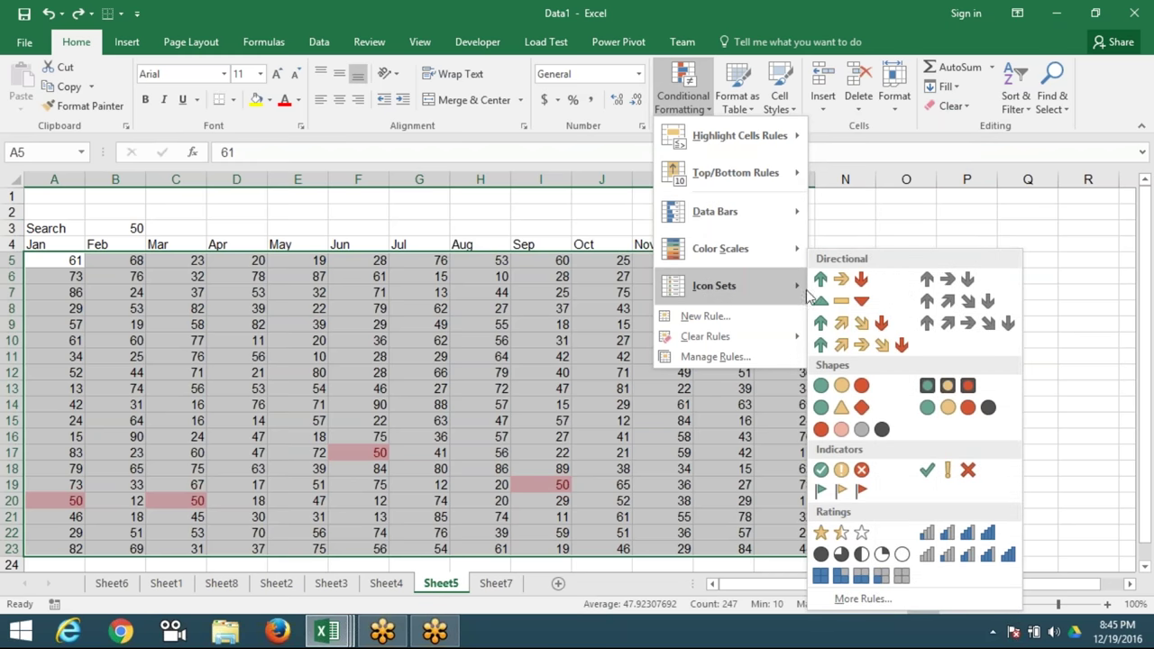
{"action": "key", "text": "Escape"}
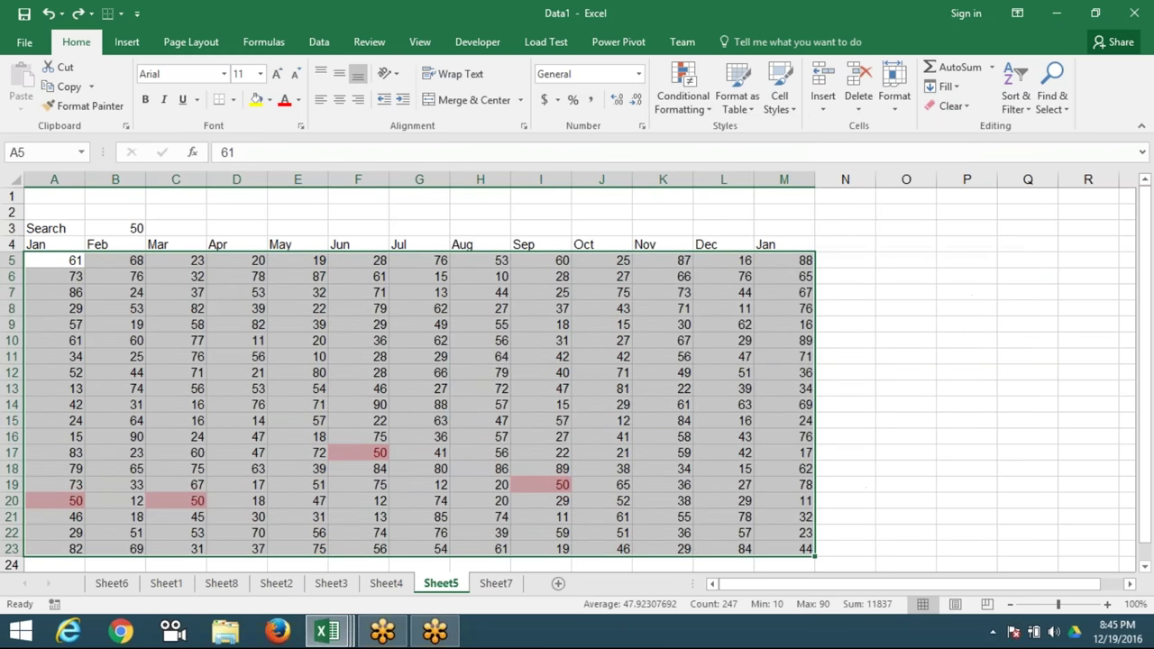
{"action": "left_click_drag", "start_coordinate": [54, 262], "coordinate": [59, 520]}
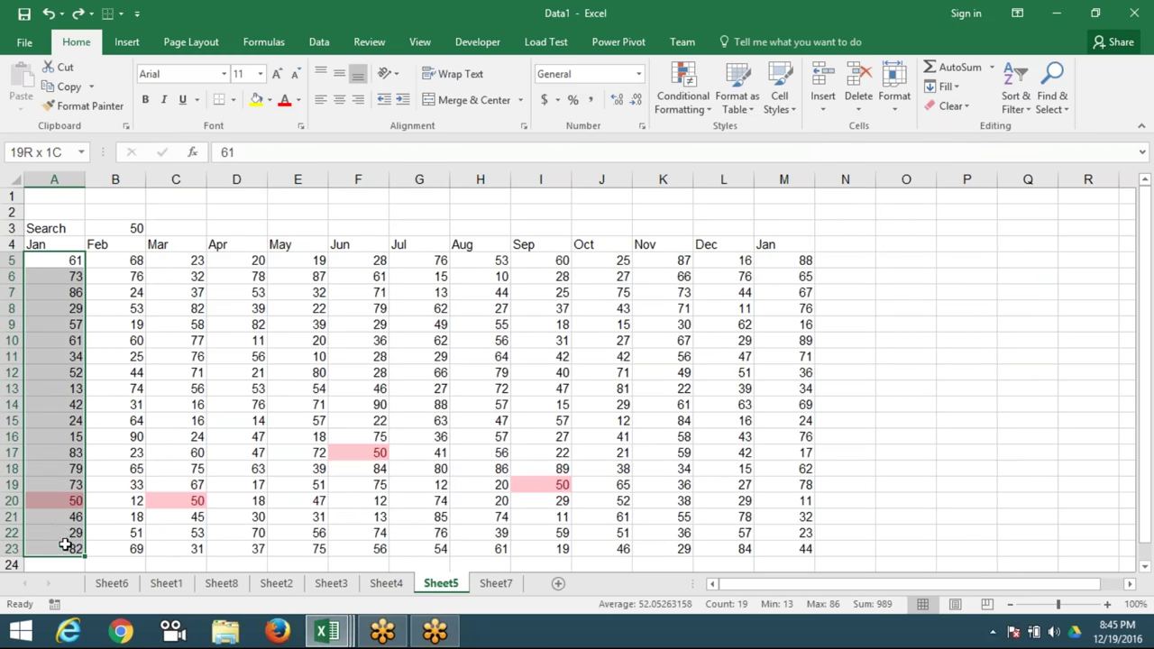
{"action": "mouse_move", "coordinate": [59, 521]}
{"action": "left_mouse_down"}
{"action": "mouse_move", "coordinate": [156, 255]}
{"action": "mouse_move", "coordinate": [785, 255]}
{"action": "left_mouse_up"}
{"action": "left_click", "coordinate": [317, 324]}
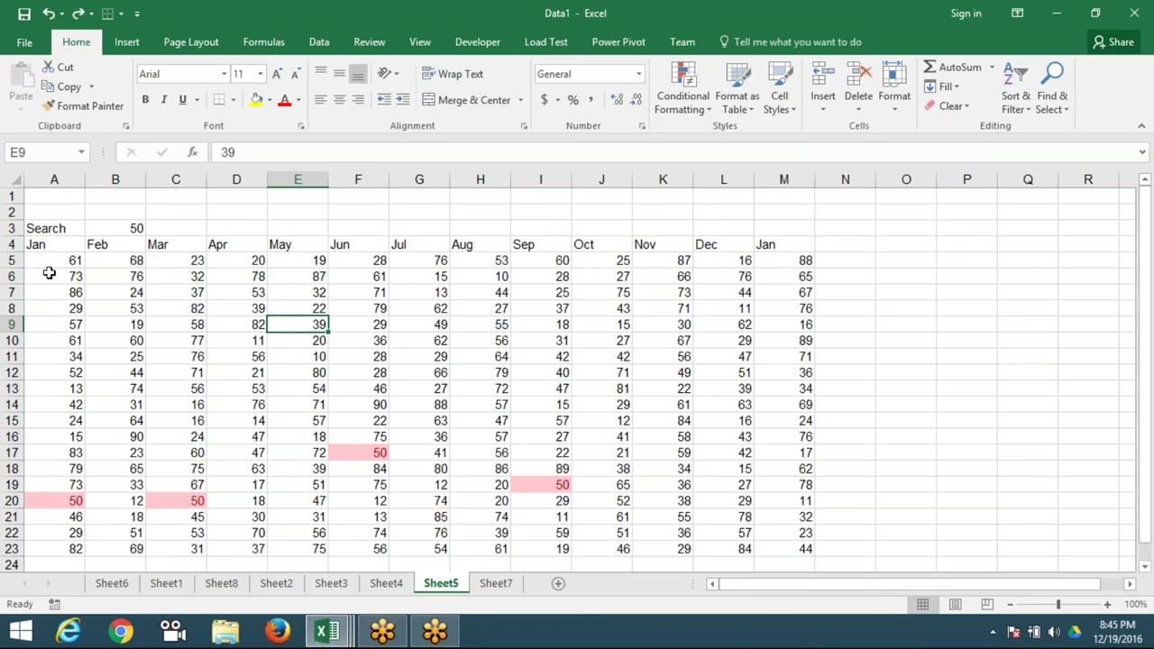
{"action": "left_click_drag", "start_coordinate": [53, 262], "coordinate": [120, 260]}
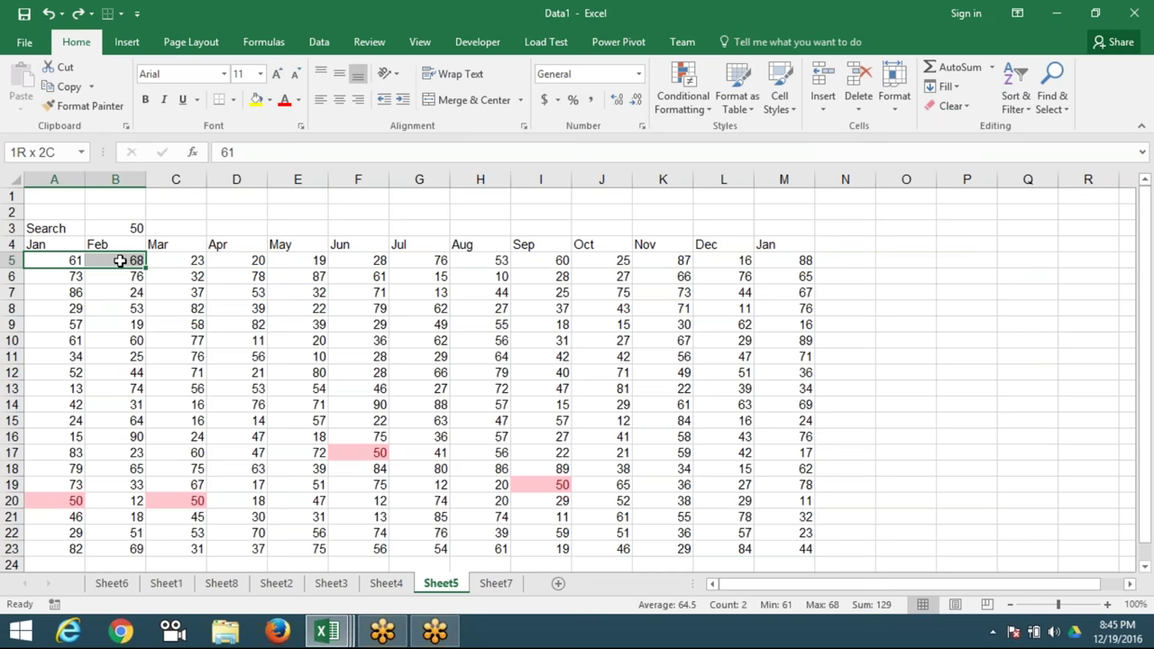
{"action": "left_click_drag", "start_coordinate": [120, 260], "coordinate": [122, 259]}
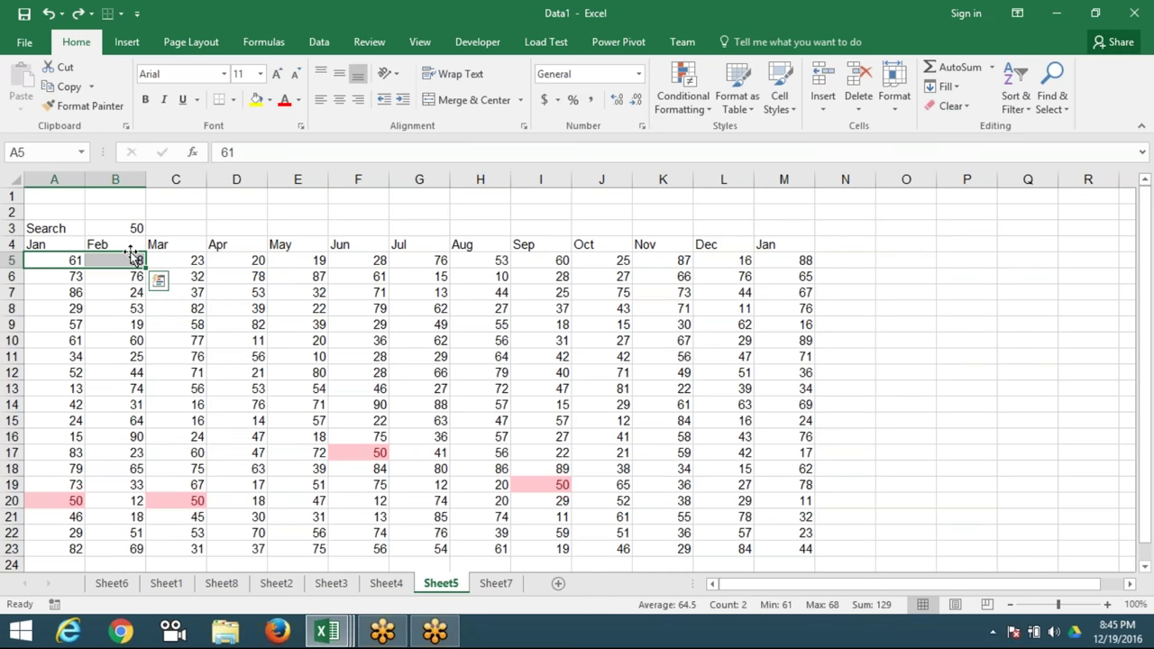
{"action": "left_click", "coordinate": [101, 288]}
{"action": "left_click_drag", "start_coordinate": [64, 259], "coordinate": [104, 259]}
{"action": "left_click_drag", "start_coordinate": [56, 259], "coordinate": [783, 257]}
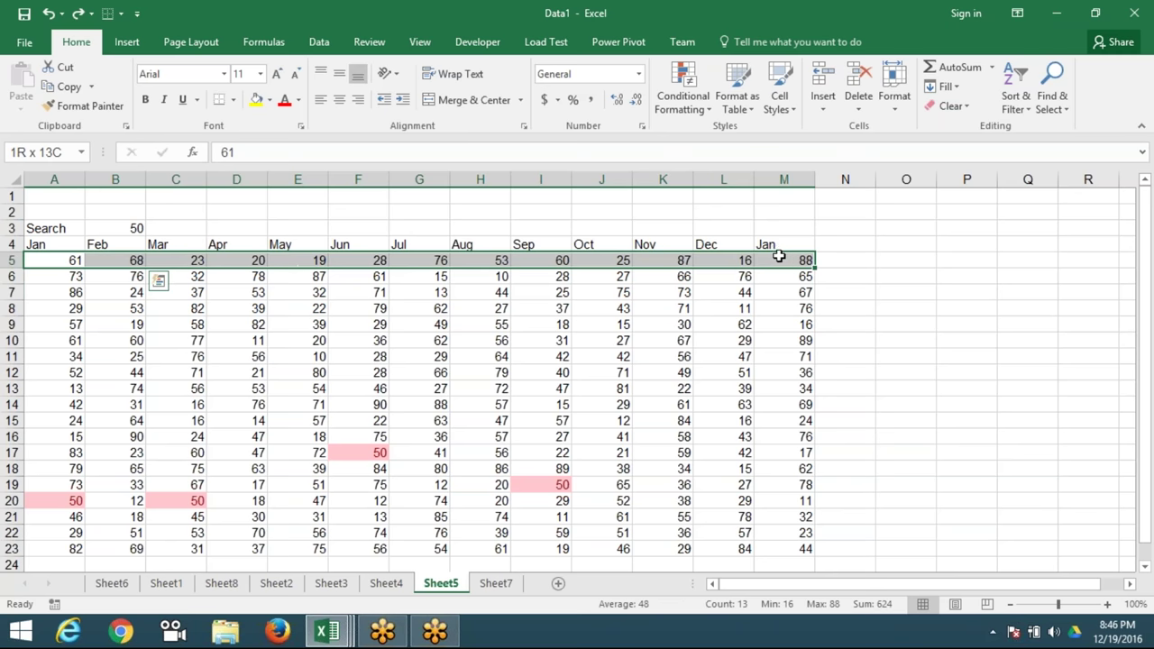
{"action": "left_click", "coordinate": [682, 96]}
Apply the 3 Arrows (Colored) icon set to row 5
{"action": "mouse_move", "coordinate": [699, 249]}
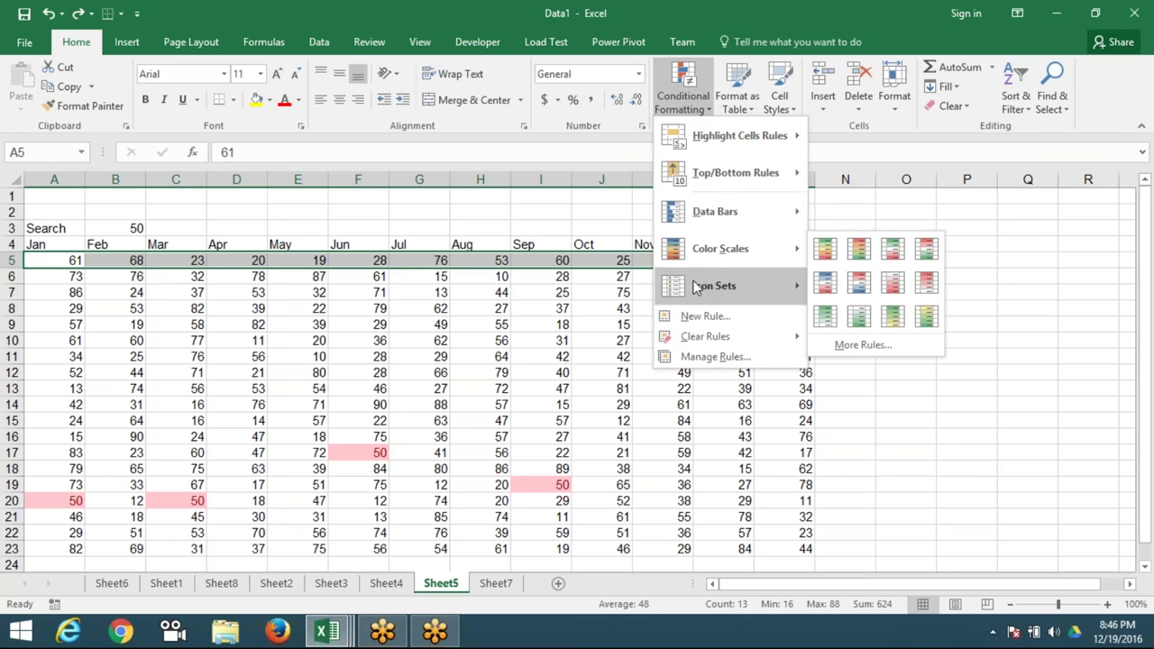
{"action": "mouse_move", "coordinate": [697, 287]}
{"action": "left_click", "coordinate": [832, 289]}
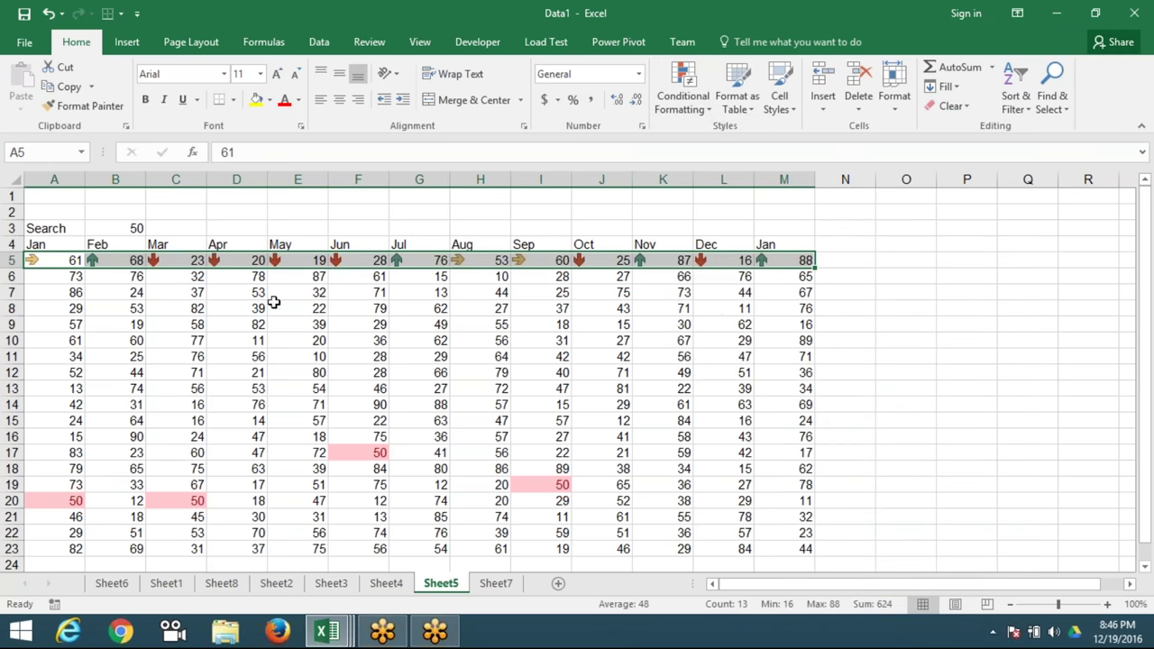
Review the Icon Set rule's 67 and 33 percent thresholds, closing it unchanged
{"action": "left_click", "coordinate": [678, 104]}
{"action": "left_click", "coordinate": [691, 361]}
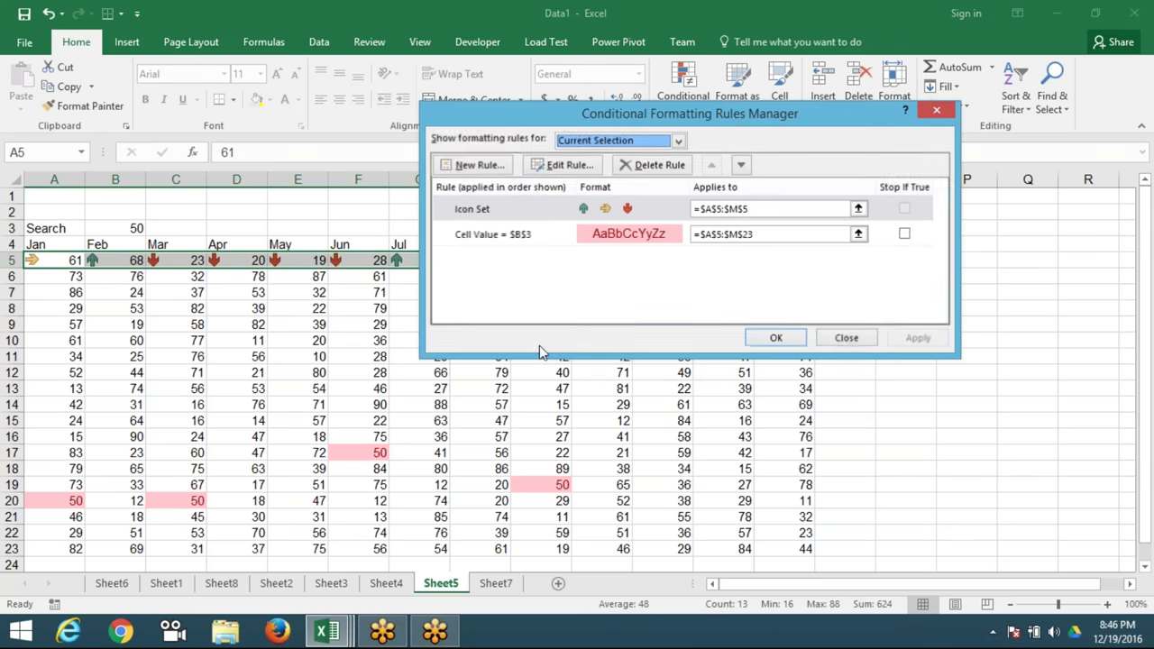
{"action": "left_click", "coordinate": [485, 238]}
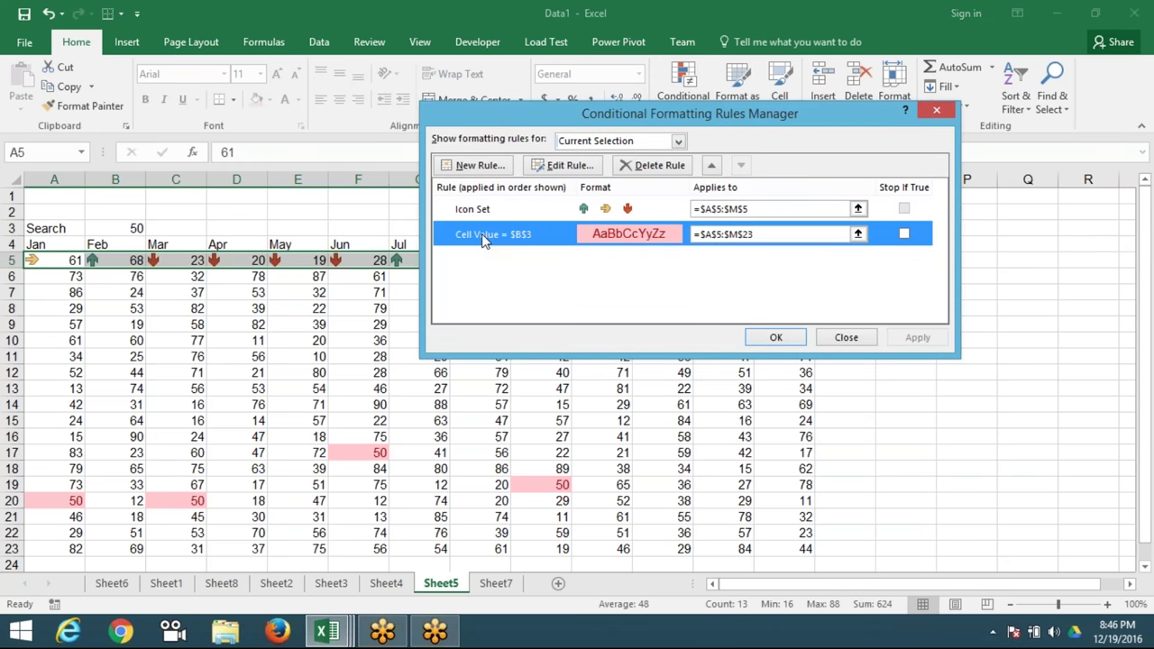
{"action": "left_click", "coordinate": [471, 210]}
{"action": "double_click", "coordinate": [465, 210]}
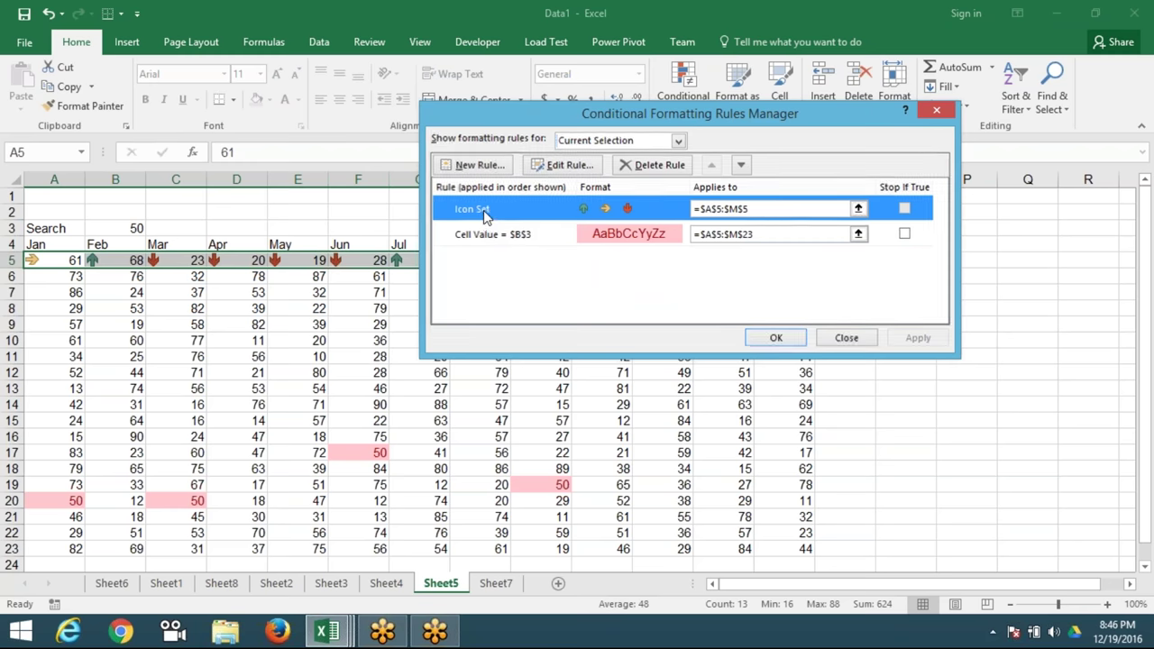
{"action": "left_click_drag", "start_coordinate": [605, 46], "coordinate": [616, 260]}
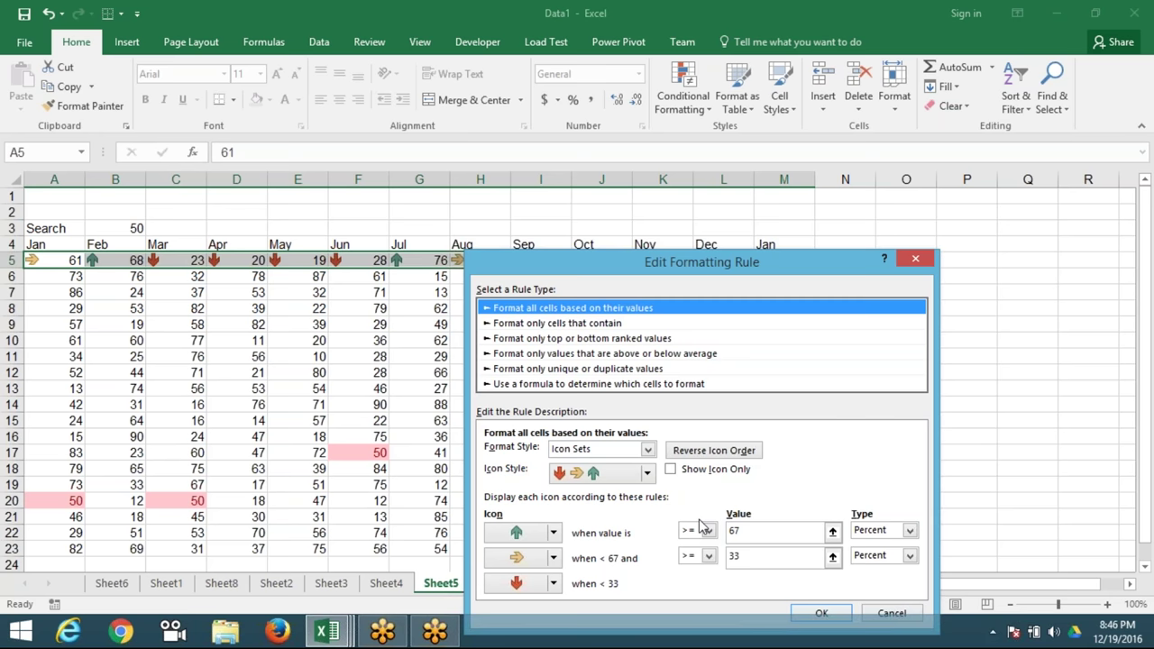
{"action": "key", "text": "Return"}
{"action": "key", "text": "Return"}
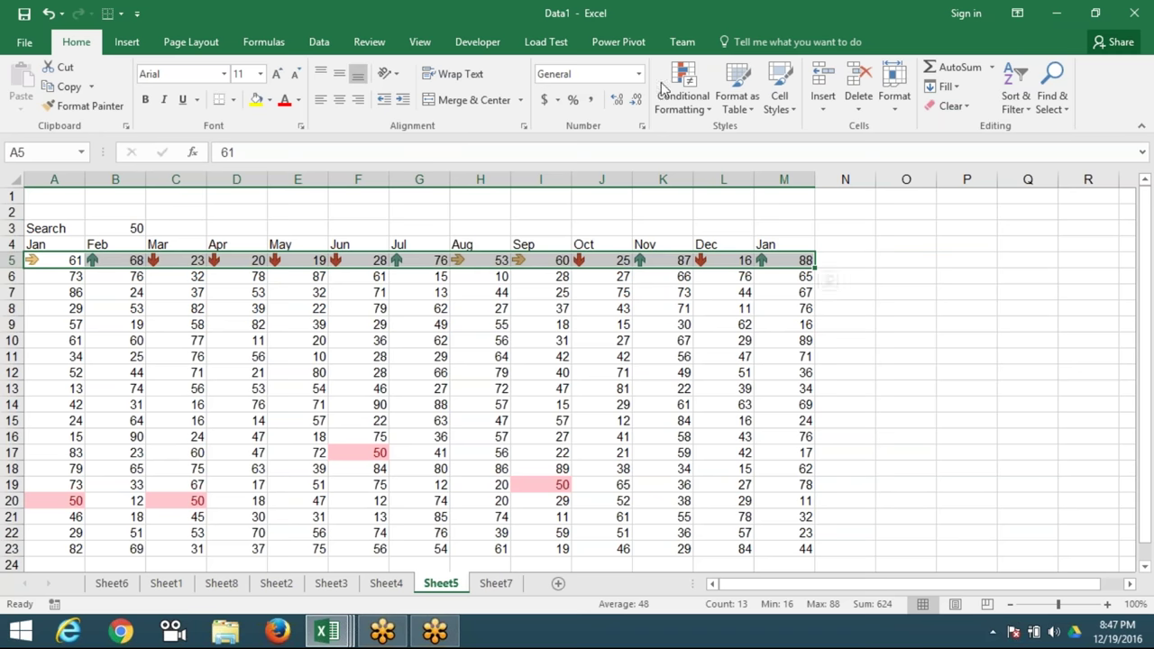
Browse the Highlight Cells Rules choices, then close the menu without applying one
{"action": "left_click", "coordinate": [669, 112]}
{"action": "mouse_move", "coordinate": [694, 135]}
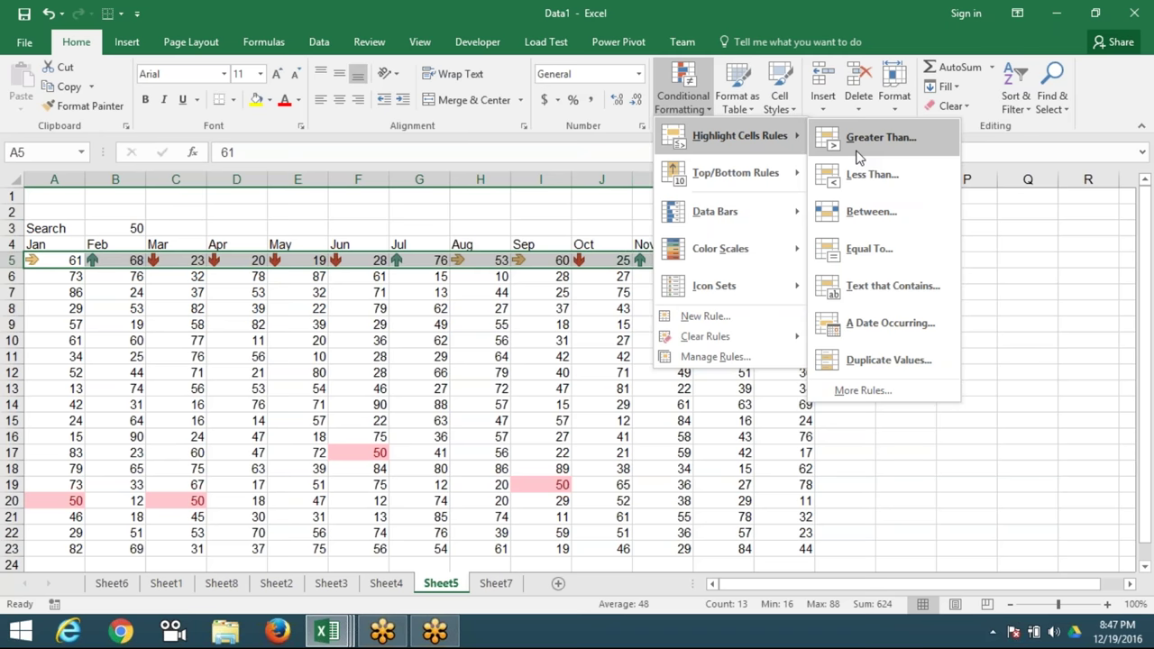
{"action": "left_click", "coordinate": [858, 158]}
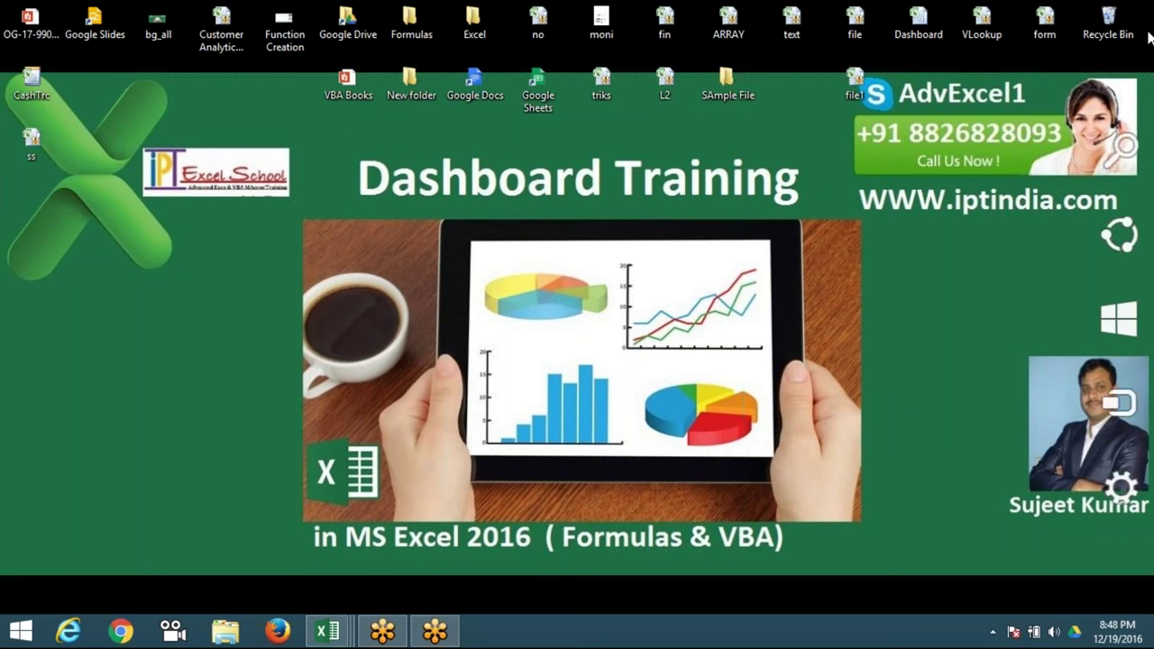
{"action": "left_click", "coordinate": [633, 353]}
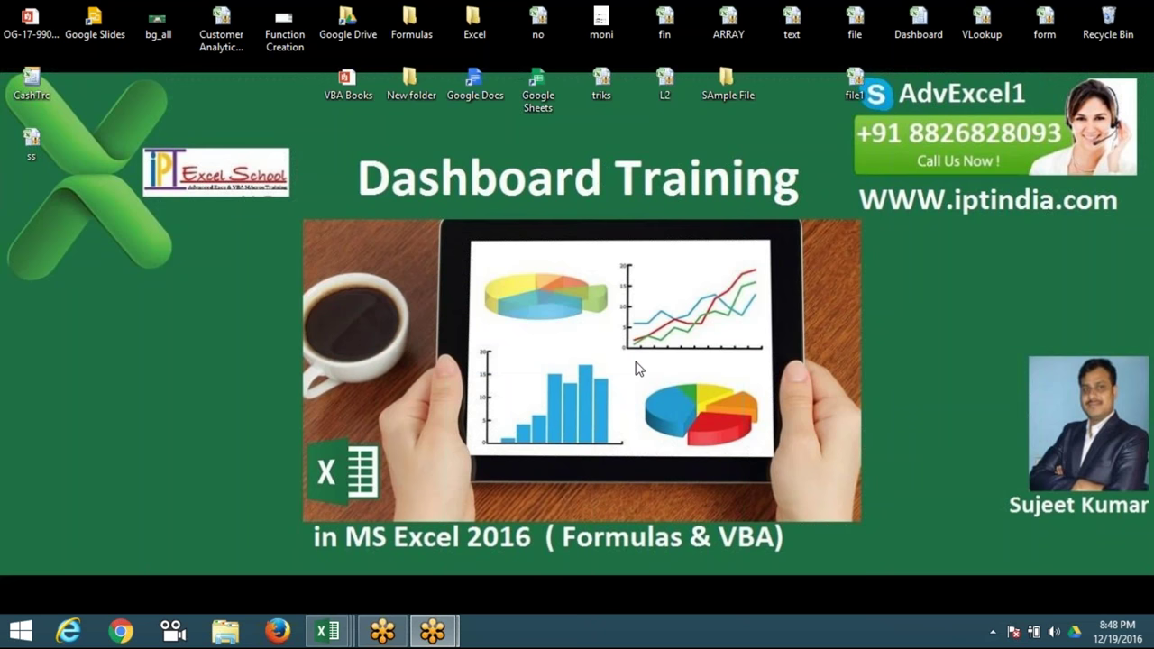